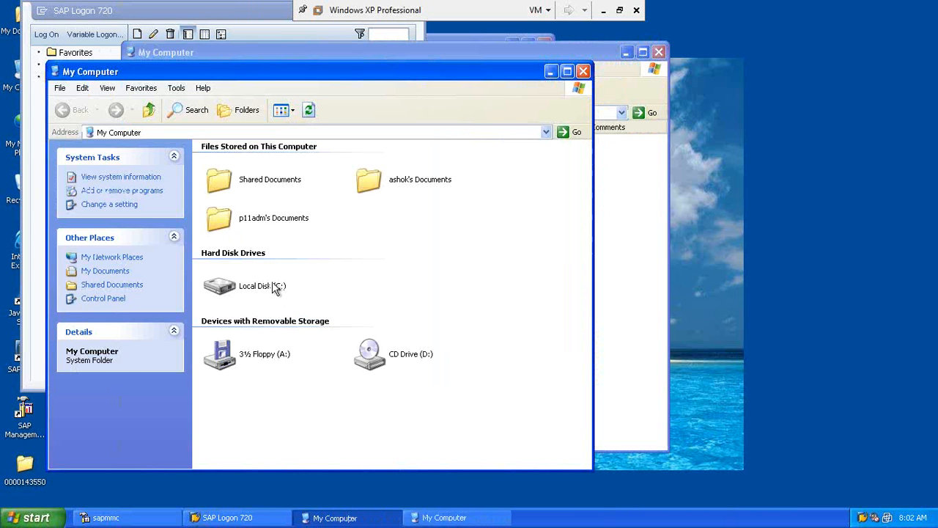
Step: Open Local Disk (C:) and drill into the usr and sap folders
double_click(271, 283)
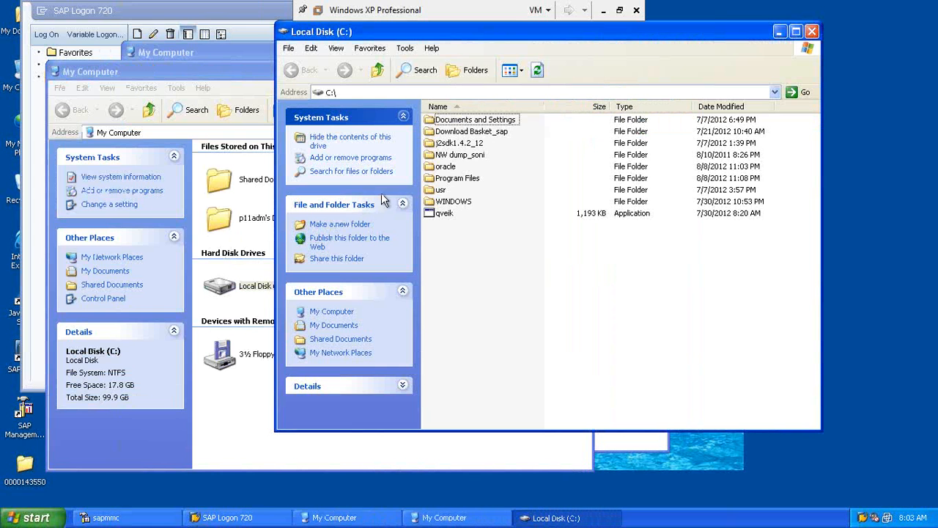
click(442, 192)
click(448, 167)
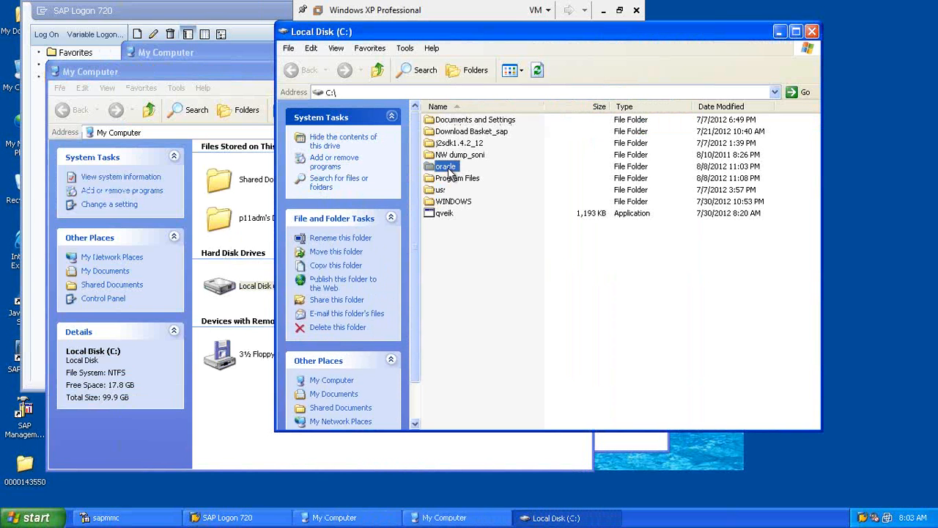
click(442, 192)
double_click(444, 194)
click(454, 127)
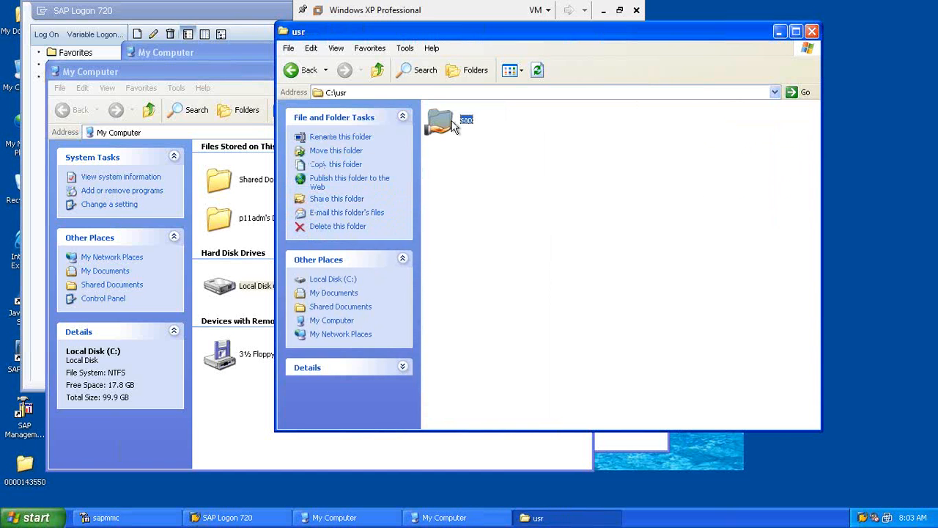
double_click(453, 126)
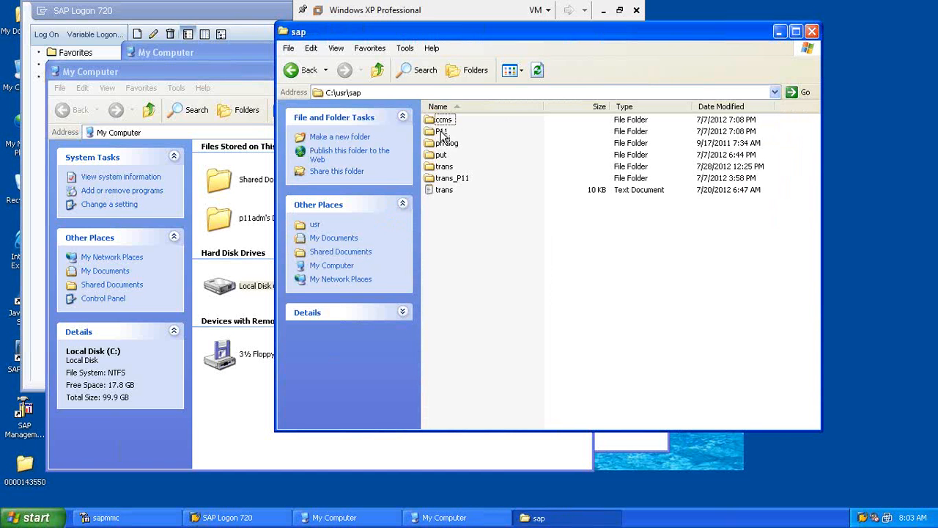
Step: Open P11 > SYS > profile and select the START_DVEBMGS11_pepsico start profile
click(442, 132)
double_click(442, 132)
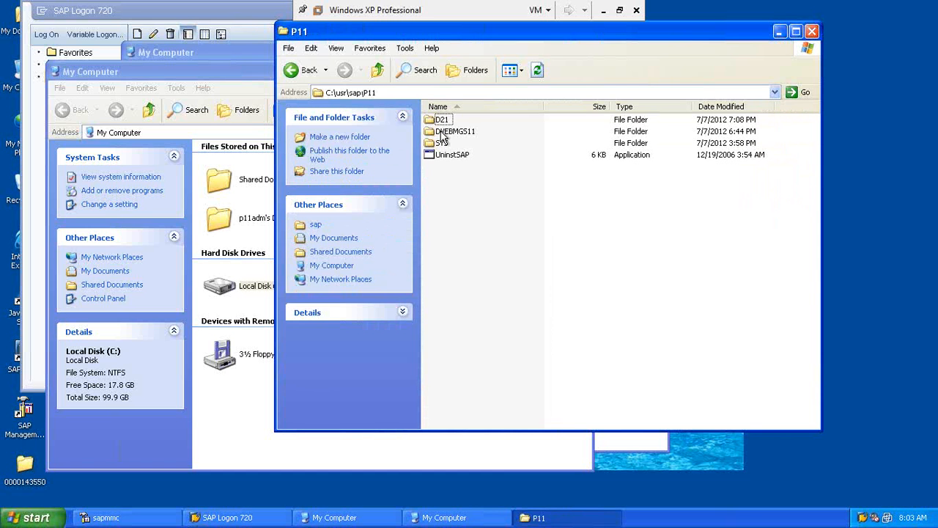
click(442, 143)
double_click(442, 143)
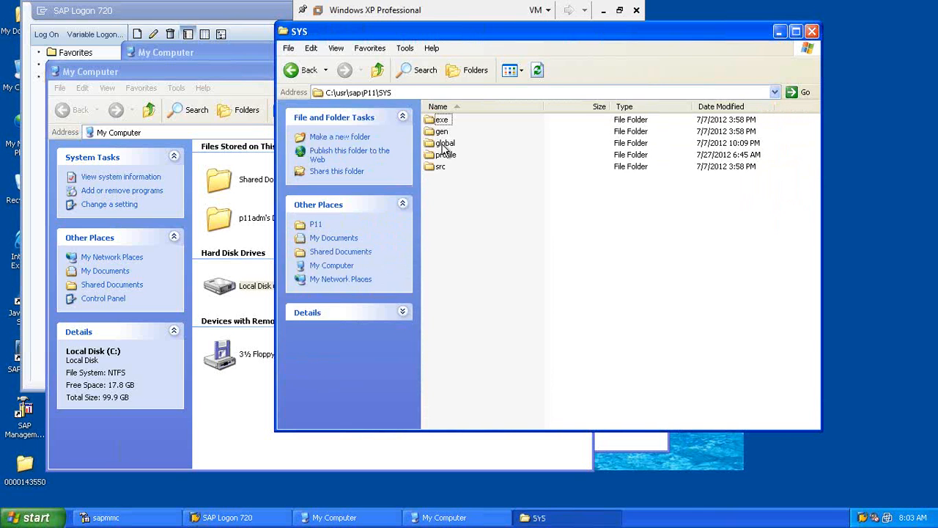
click(445, 156)
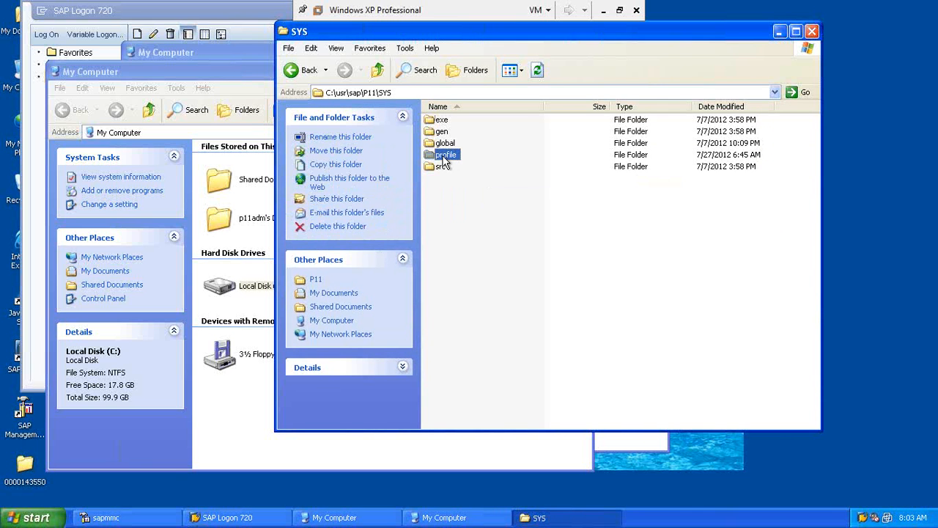
double_click(444, 155)
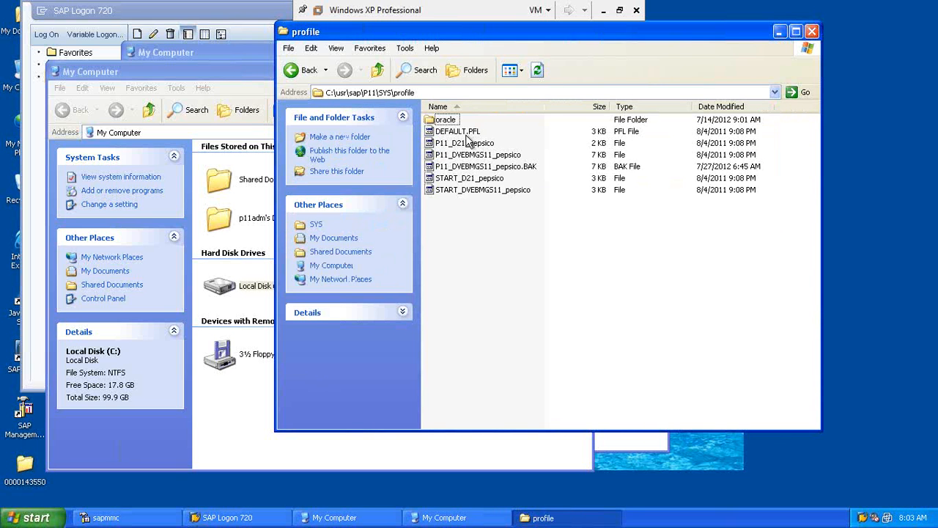
click(451, 189)
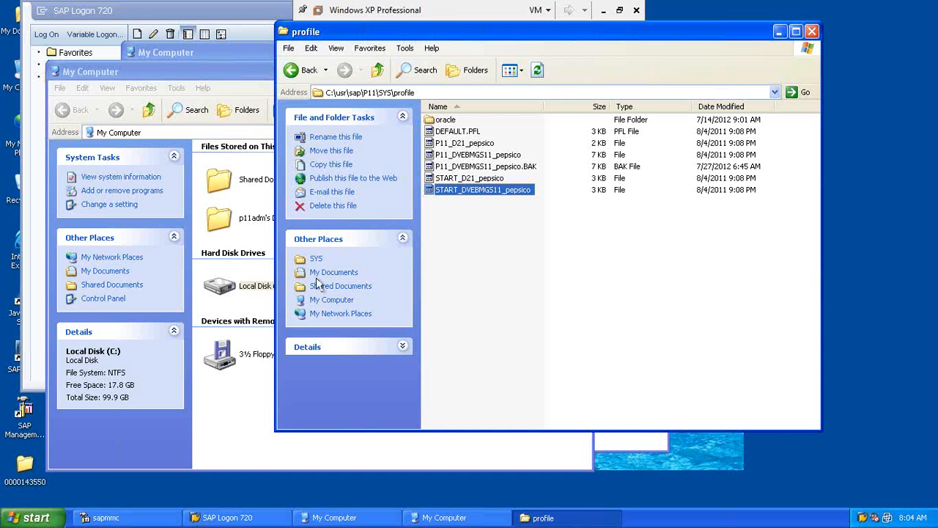
click(145, 519)
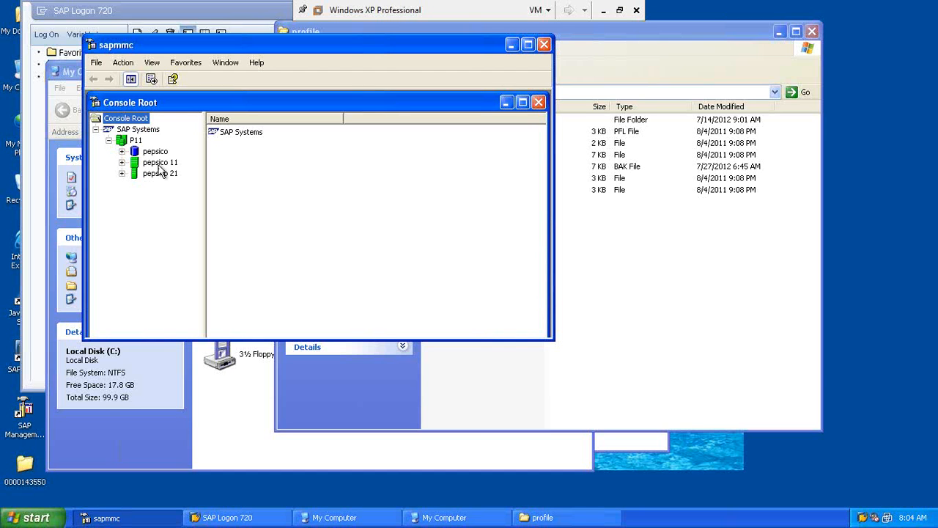
Step: Expand pepsico 11 and view its process list, selecting msg_server.EXE
click(159, 164)
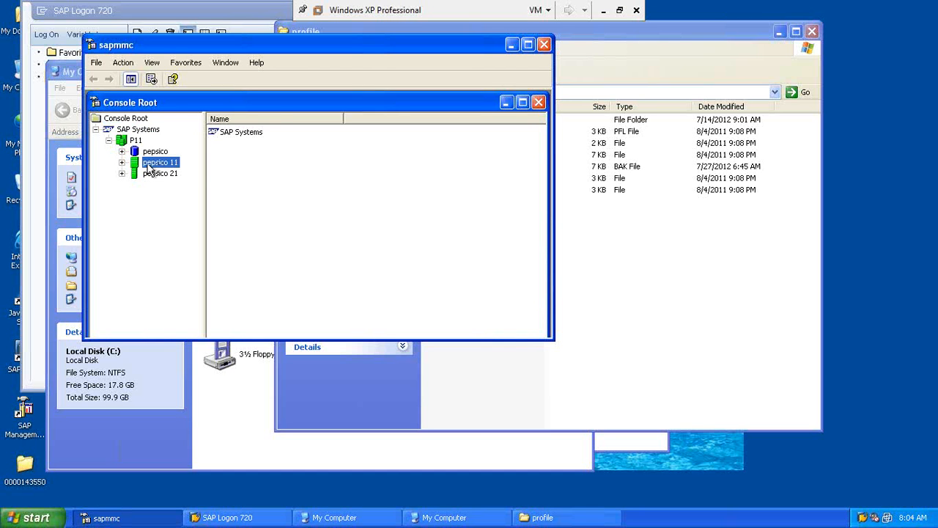
click(121, 162)
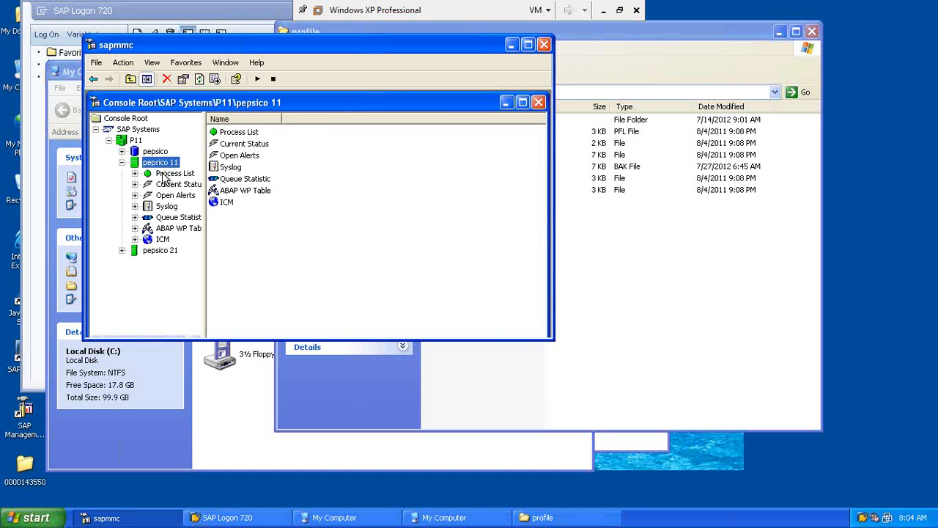
click(170, 173)
click(264, 134)
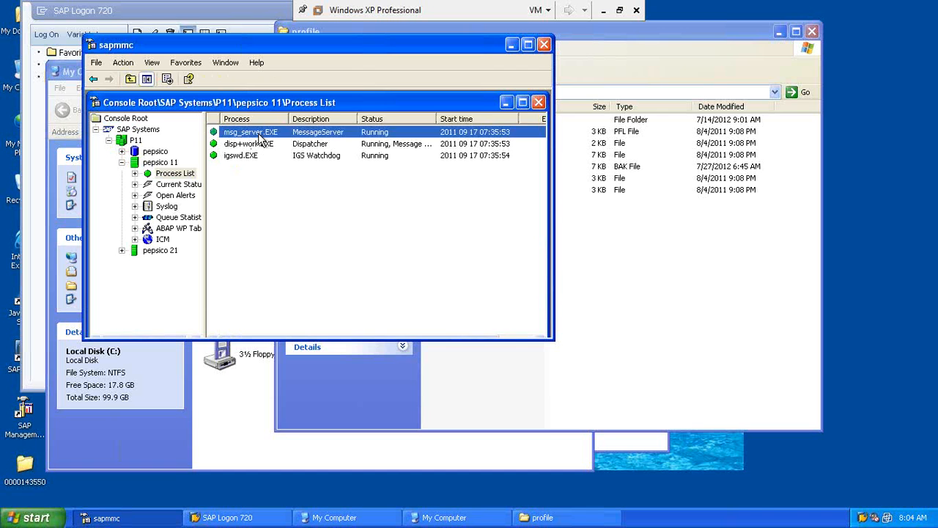
Step: View the pepsico 21 process list, then collapse both instances, leaving pepsico 11 selected
click(121, 250)
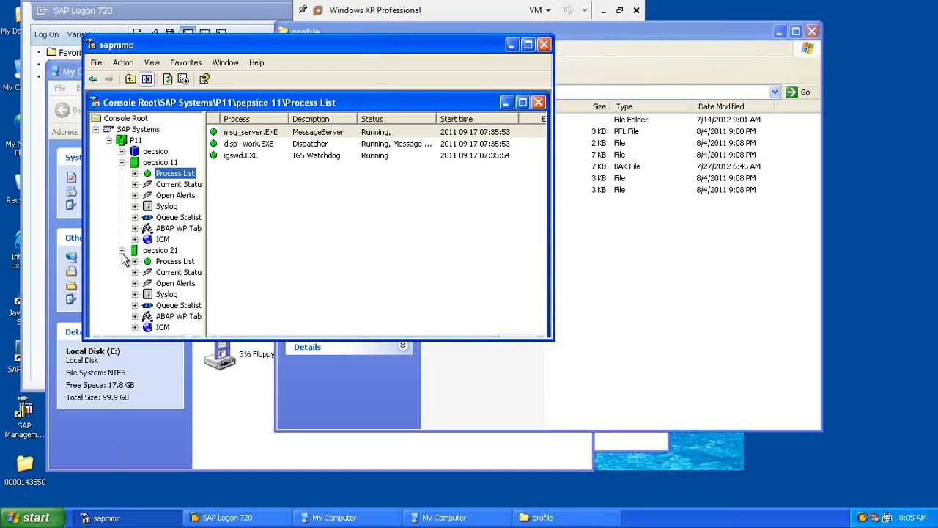
click(170, 261)
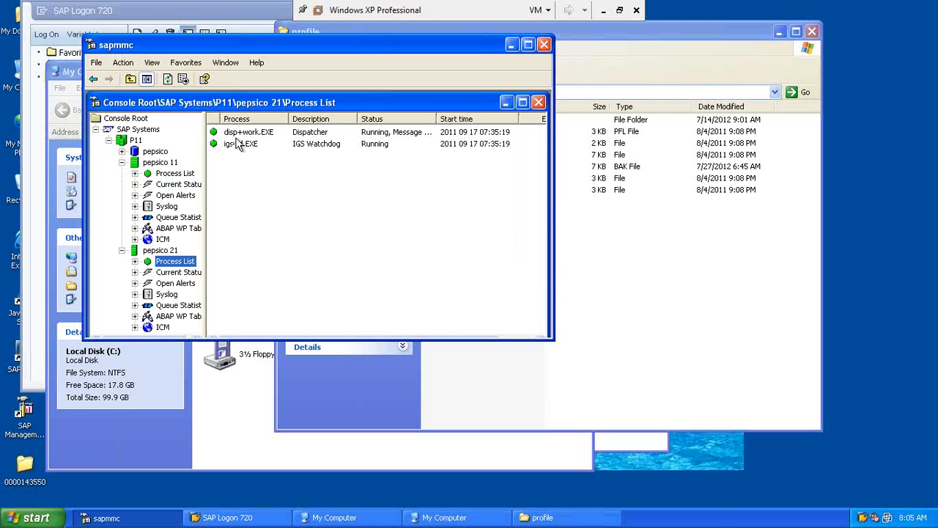
click(187, 176)
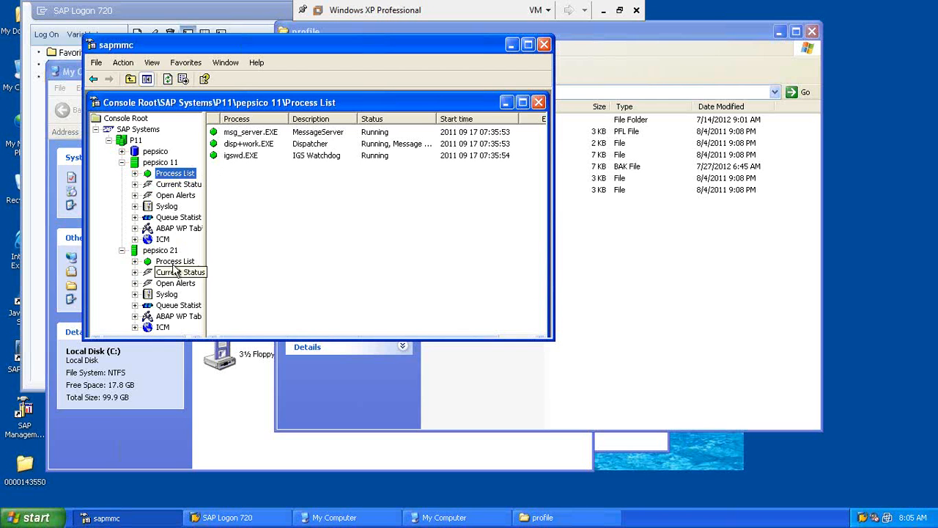
click(122, 252)
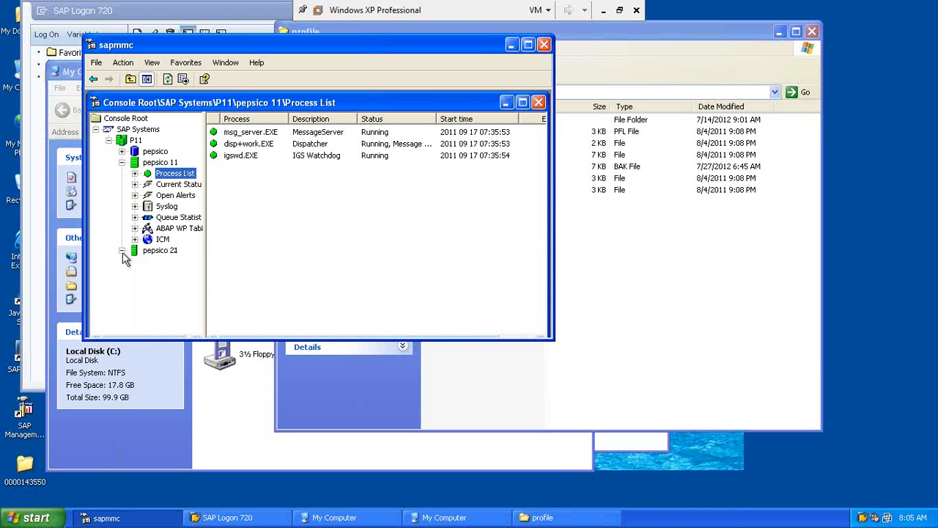
click(122, 162)
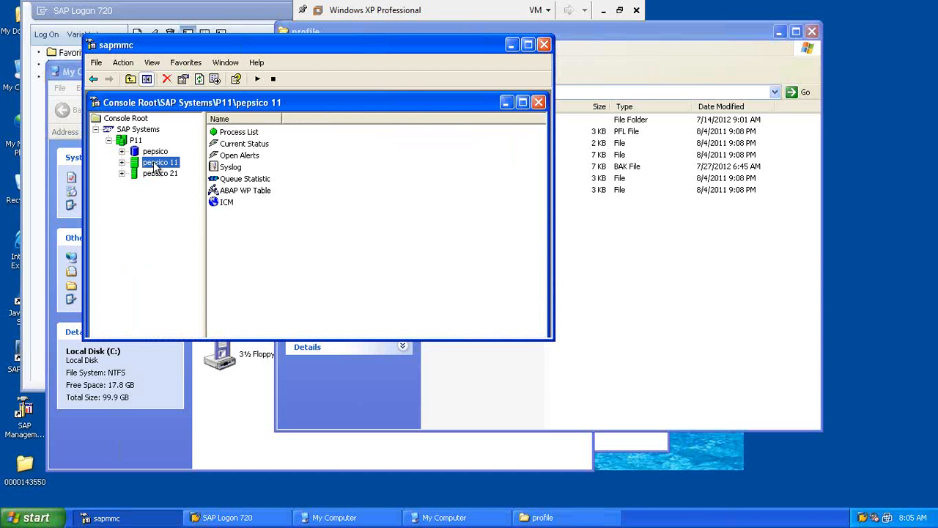
Step: Show the start/stop context options for pepsico 11, then for pepsico 21
right_click(155, 168)
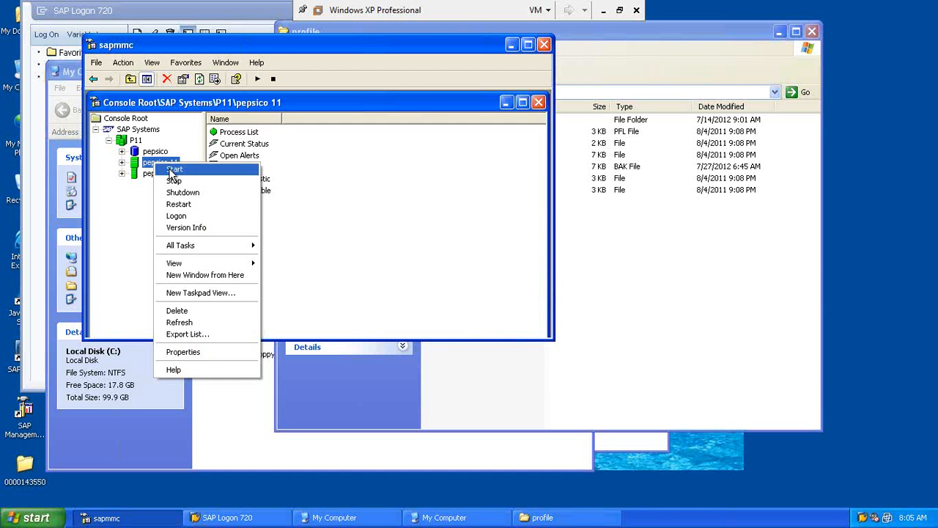
click(139, 202)
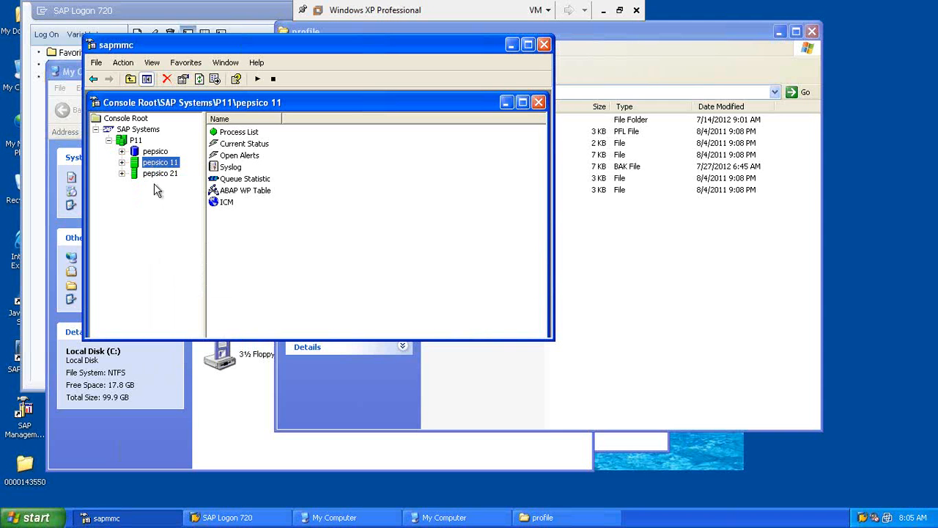
click(159, 176)
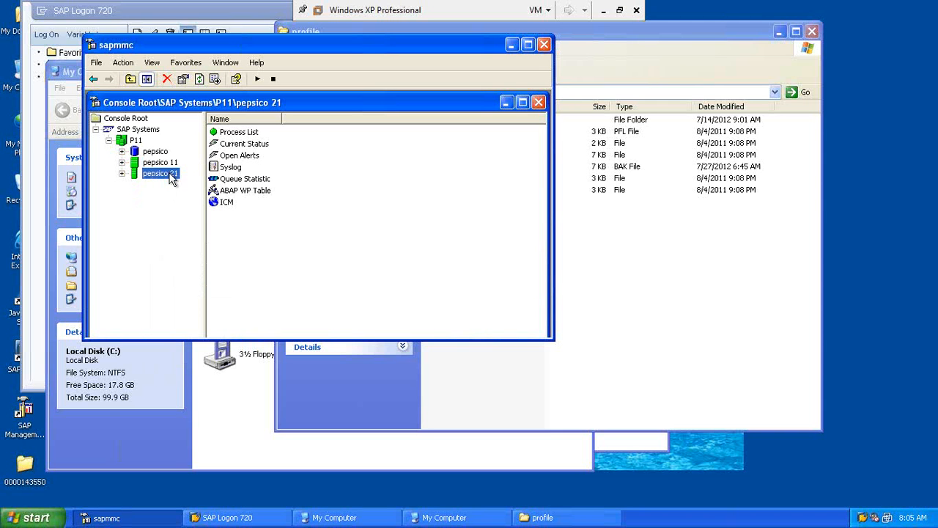
right_click(171, 179)
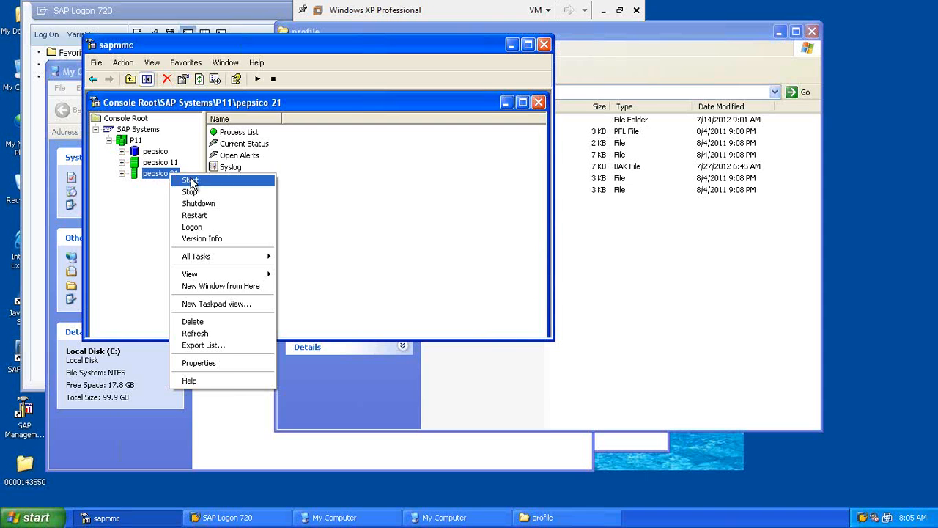
Step: Show the start/stop options for the whole P11 system, then again for pepsico 11
click(136, 141)
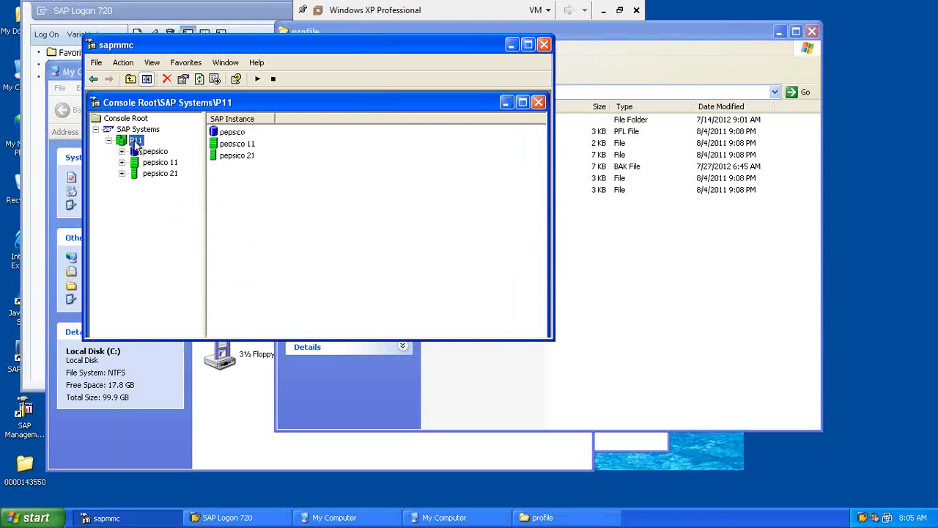
right_click(135, 145)
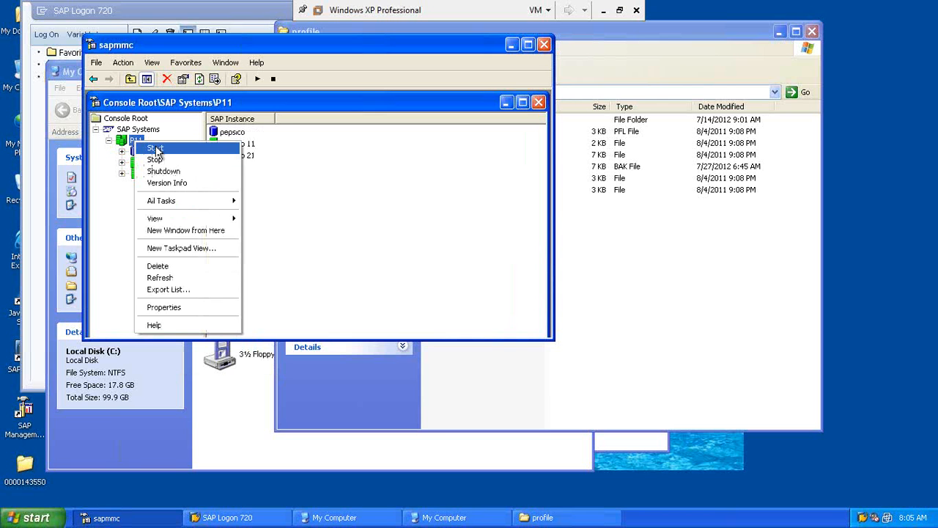
click(97, 211)
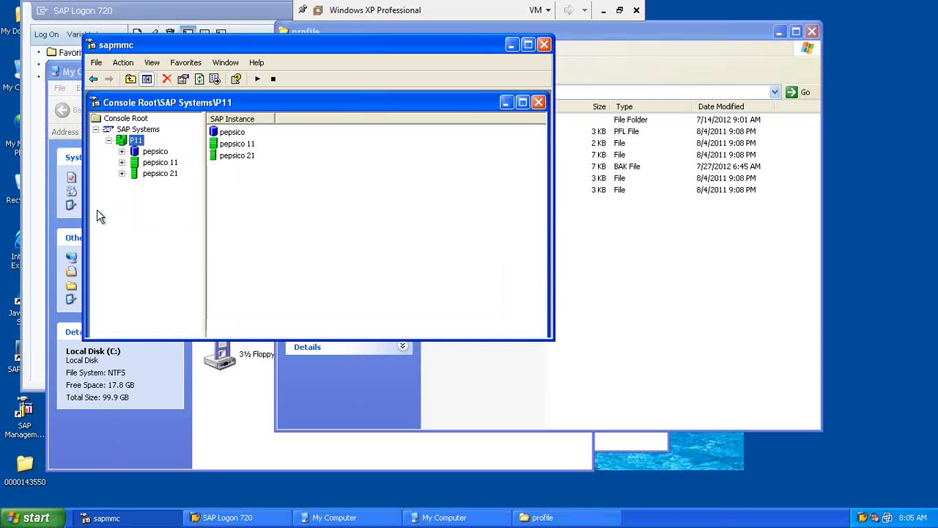
click(161, 163)
right_click(162, 165)
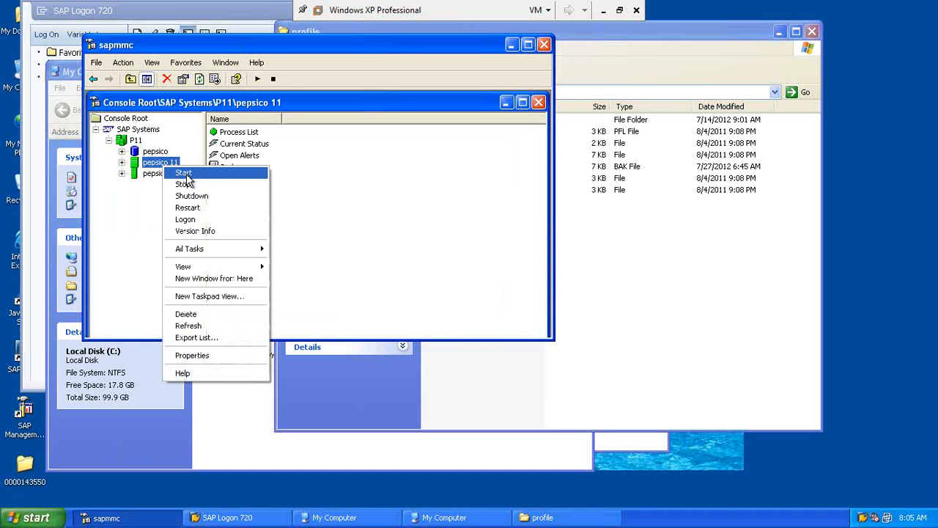
Step: Open the START_DVEBMGS11_pepsico file from the profile folder with Notepad
click(579, 247)
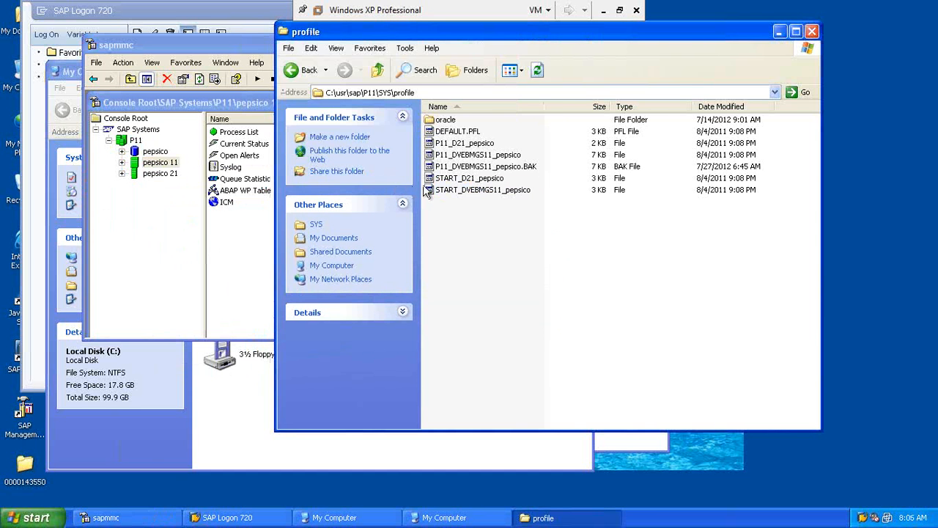
click(454, 192)
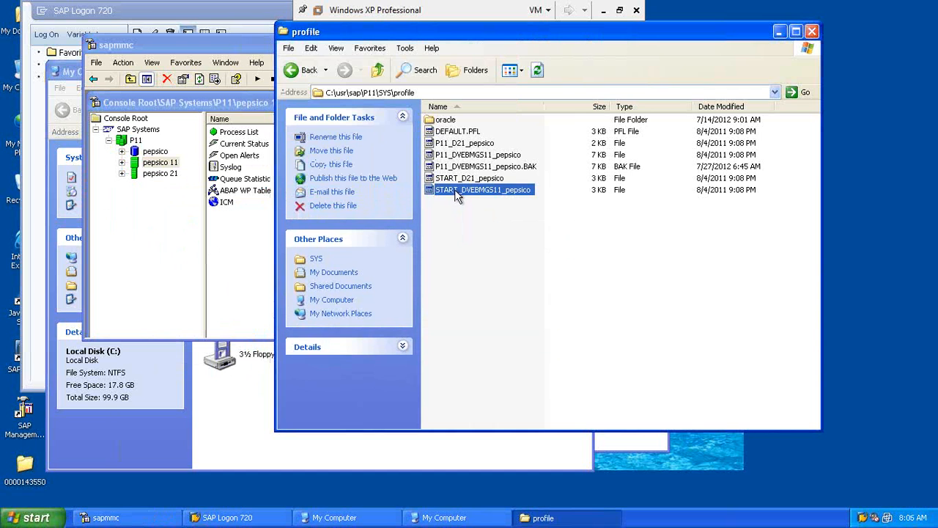
double_click(456, 189)
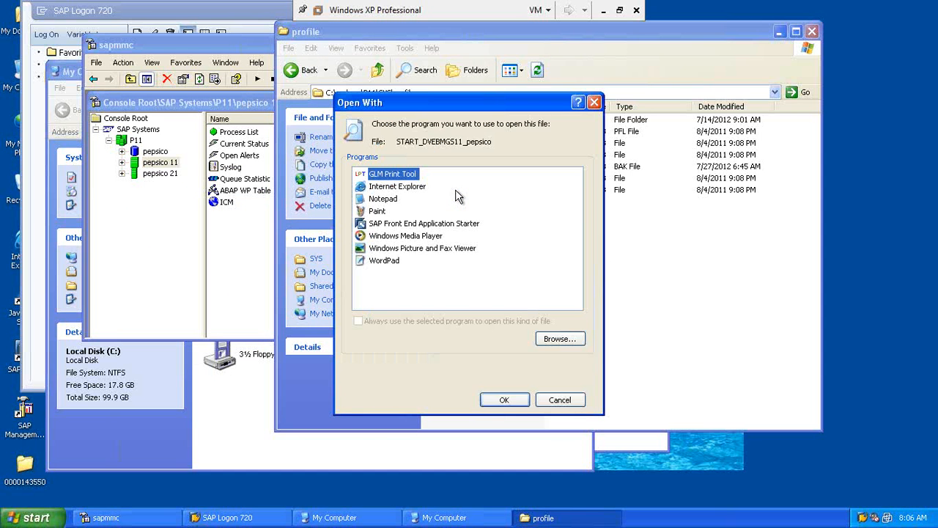
click(384, 201)
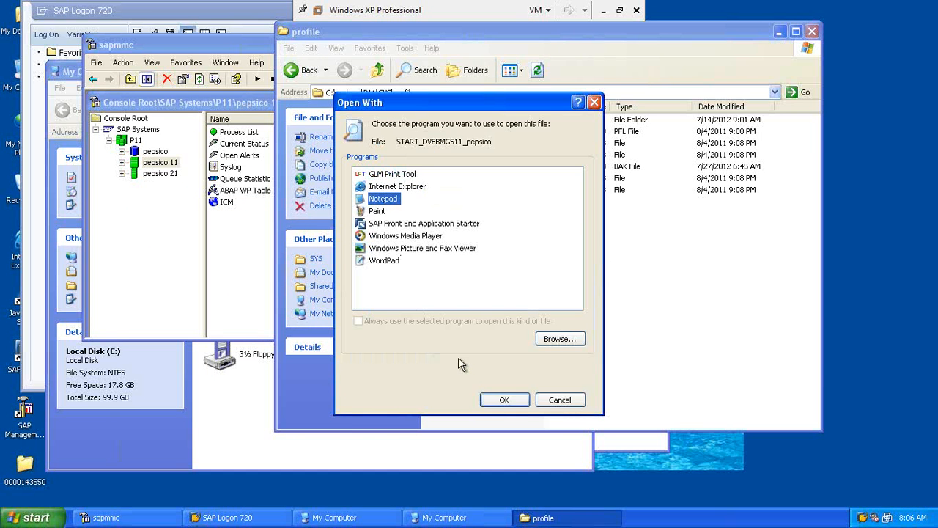
click(500, 400)
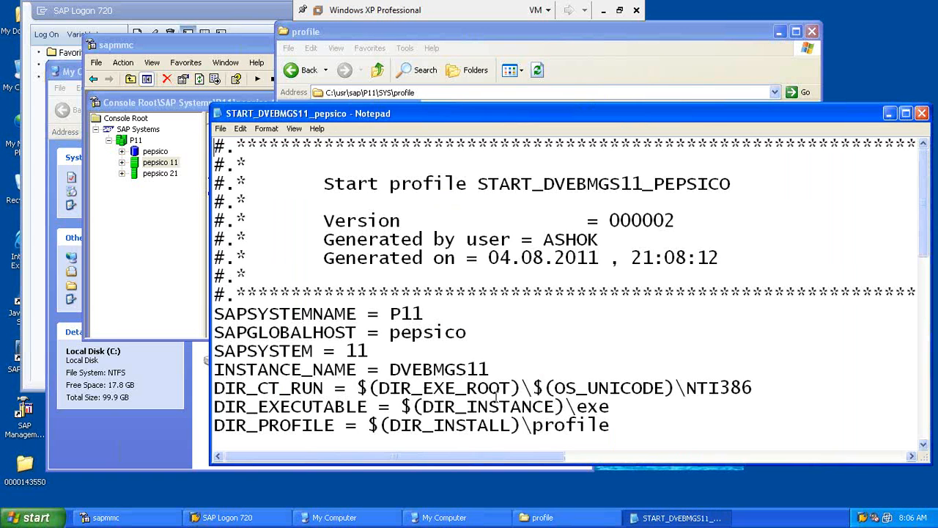
Step: Maximize Notepad and set the font size to 16
double_click(443, 115)
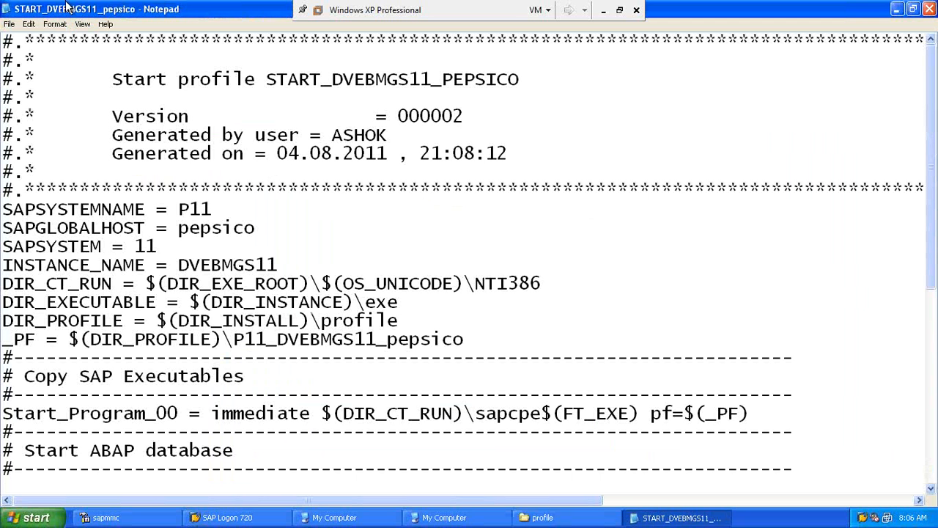
click(62, 25)
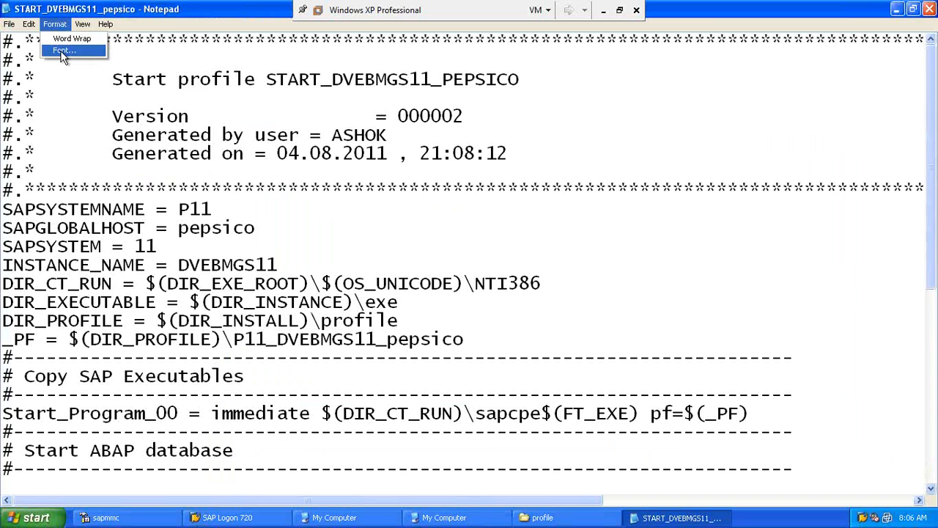
click(61, 51)
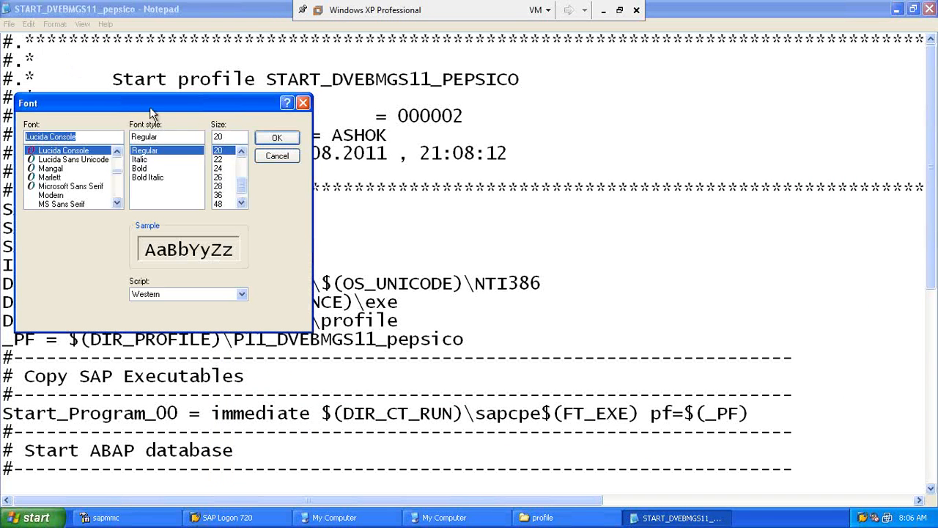
click(241, 150)
click(241, 150)
click(242, 150)
click(241, 150)
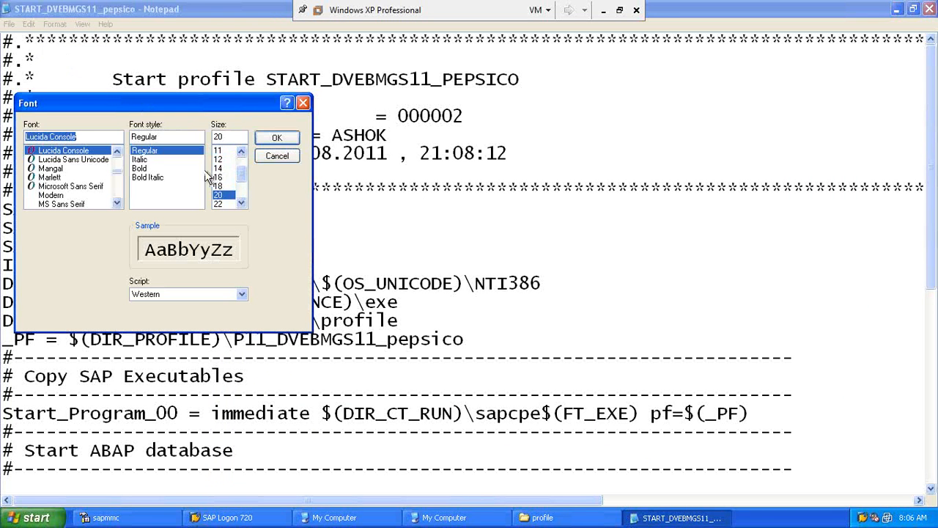
click(219, 177)
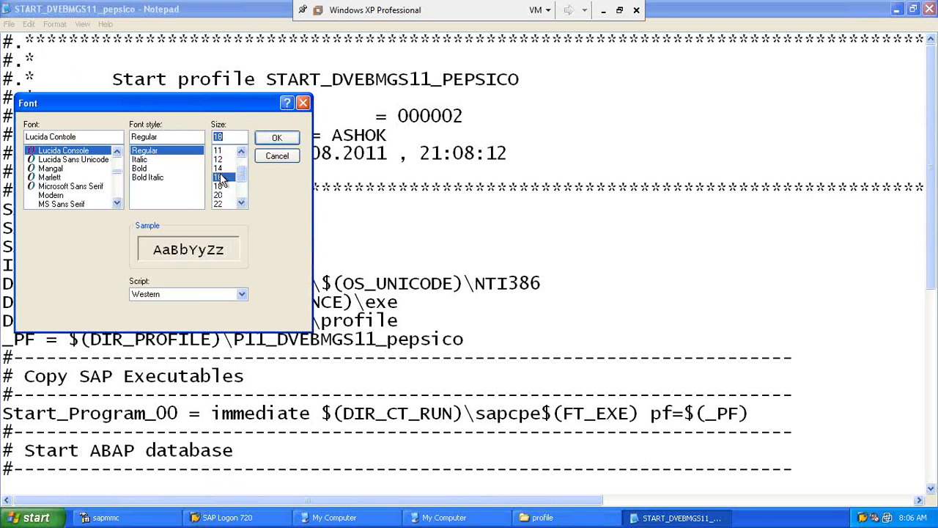
click(289, 141)
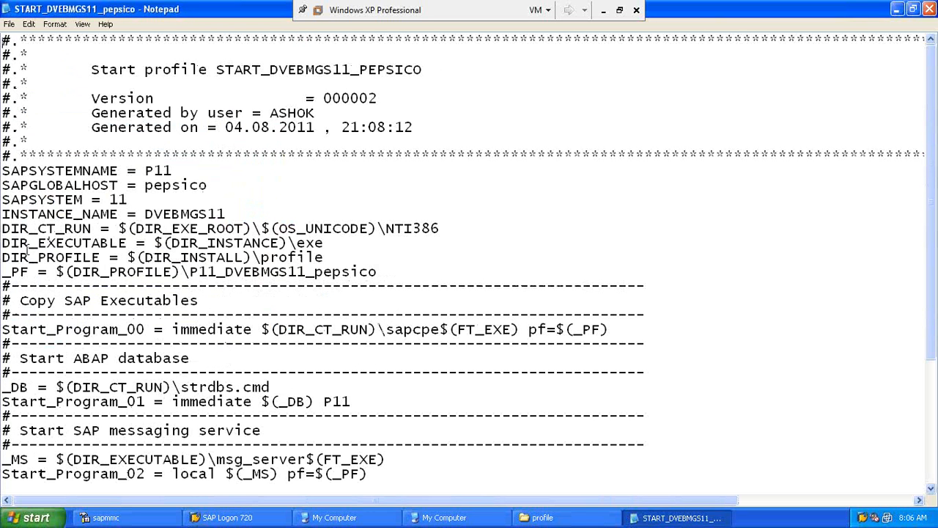
Step: Highlight the system settings through DIR_CT_RUN and the database, messaging and application server headings
drag(19, 170, 247, 229)
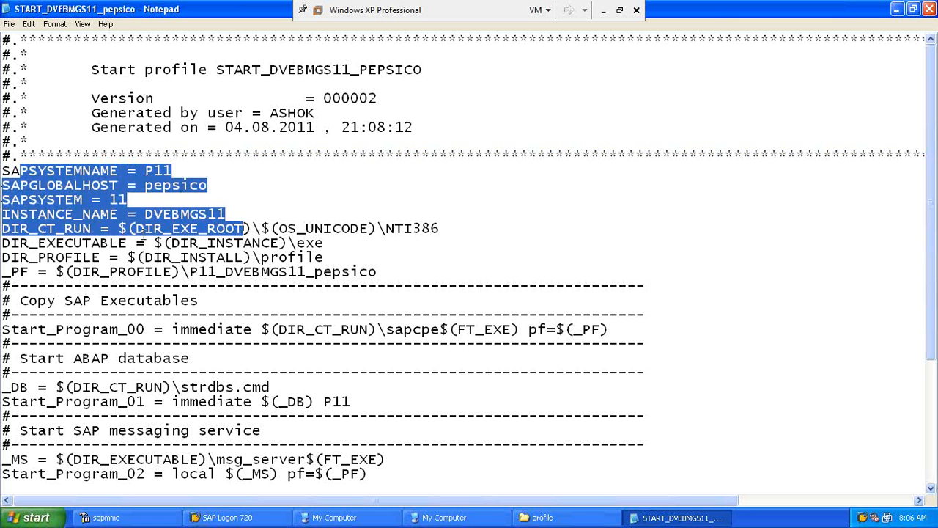
click(124, 225)
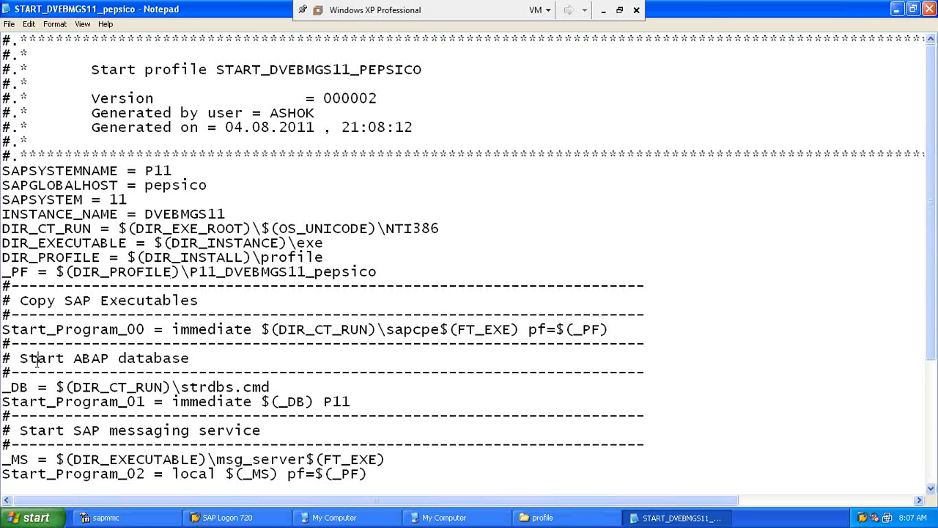
drag(36, 360, 198, 373)
drag(82, 430, 235, 445)
click(235, 444)
scroll(234, 447, down, 4)
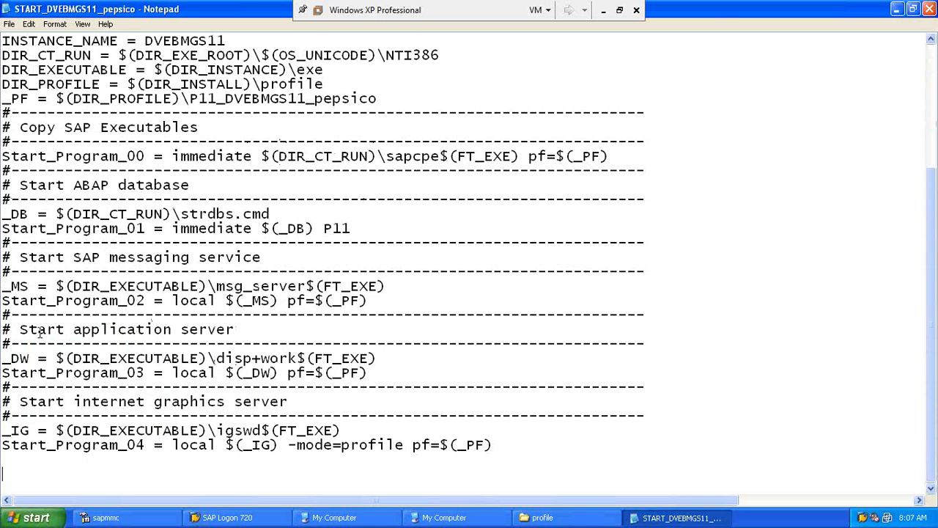
drag(28, 330, 183, 330)
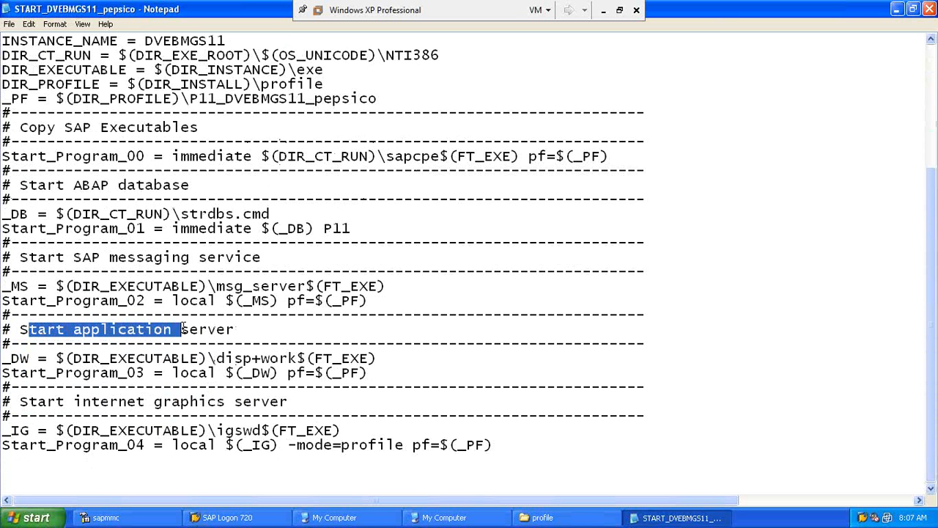
Step: Highlight $(DIR_EXECUTABLE) and disp+work on the _DW application server line
right_click(273, 352)
click(219, 355)
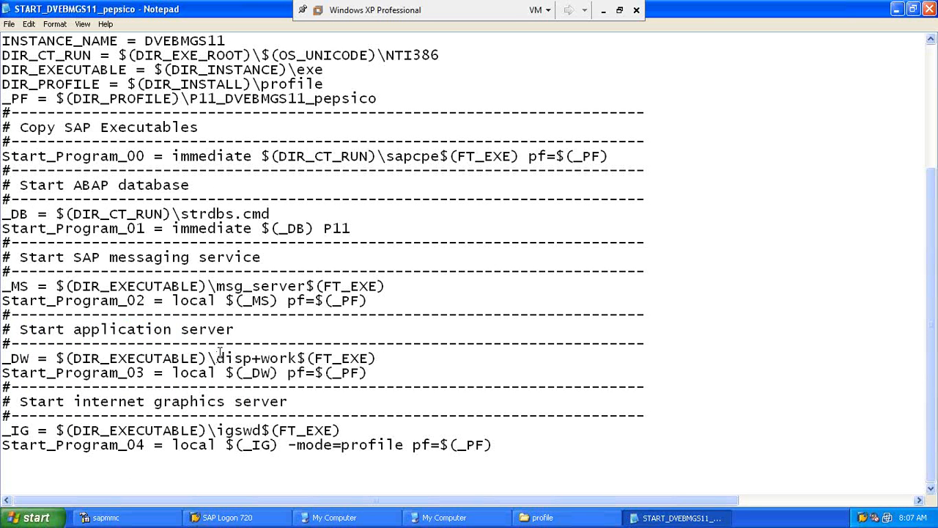
right_click(287, 358)
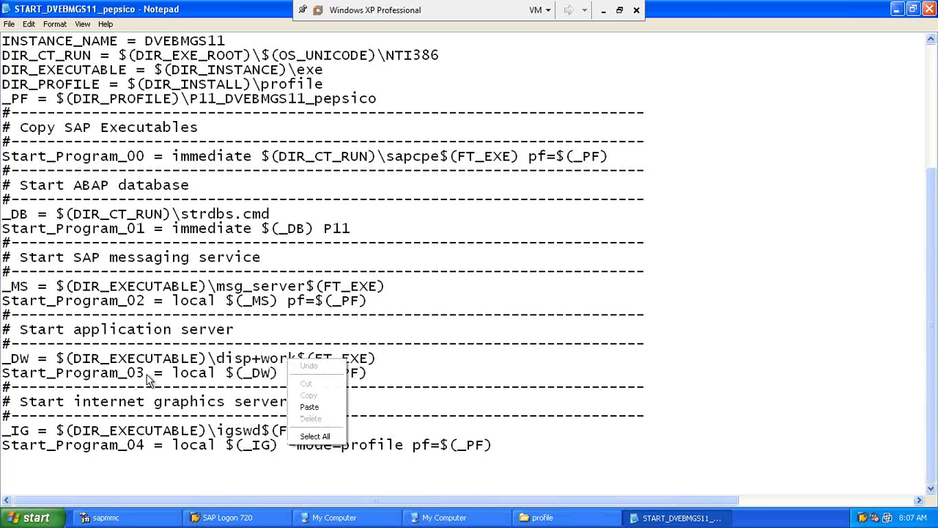
click(181, 359)
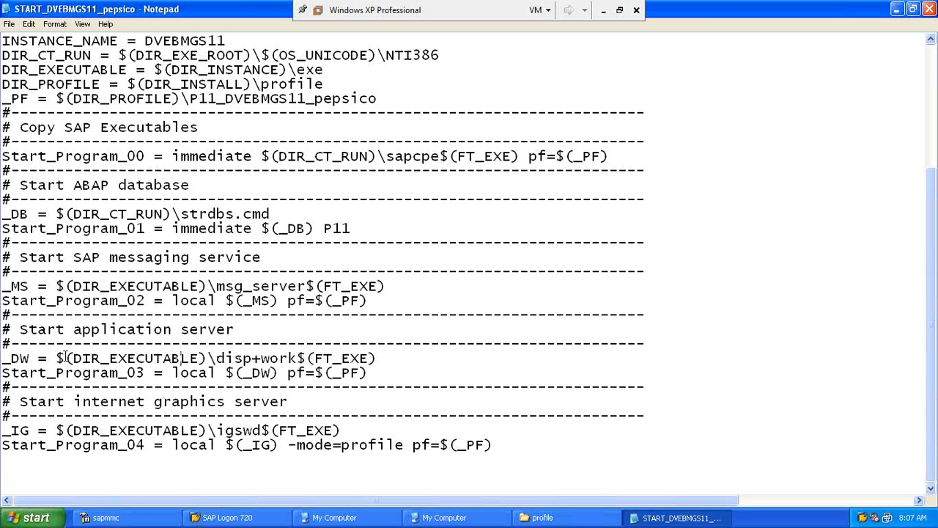
right_click(140, 365)
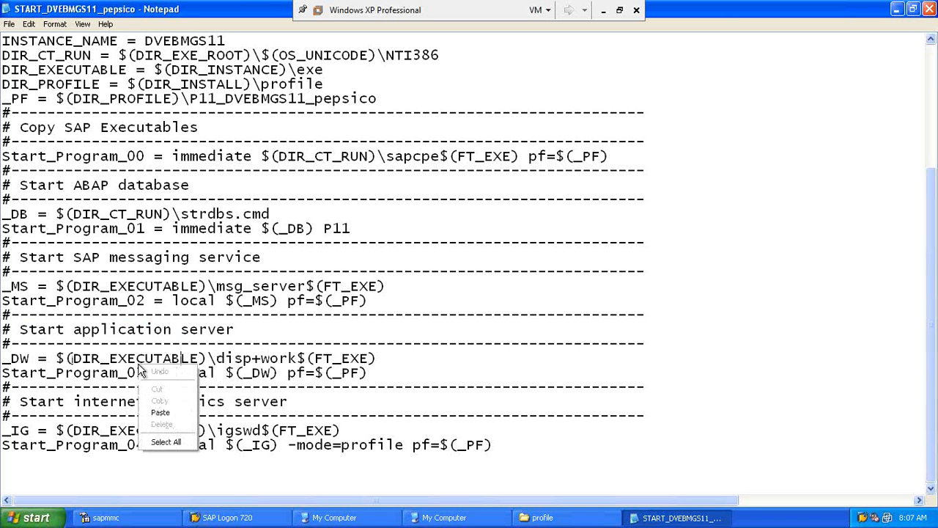
click(58, 358)
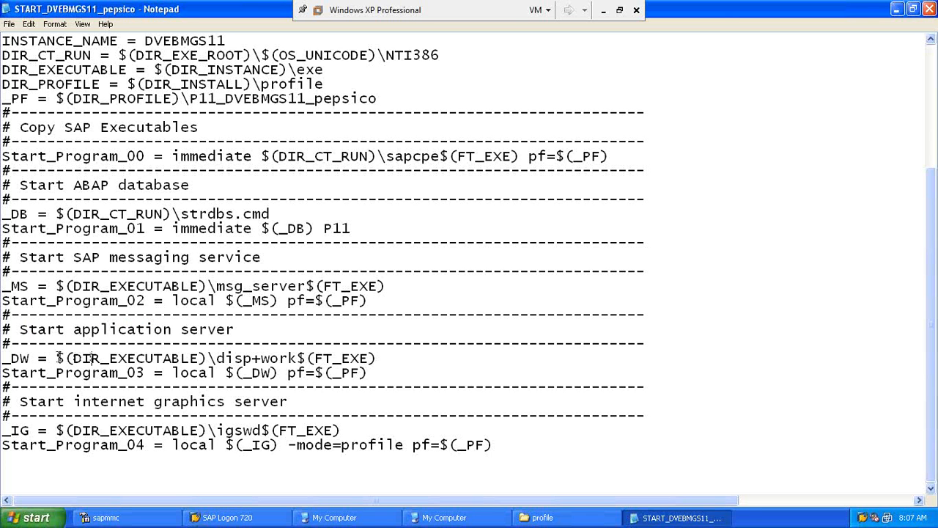
drag(57, 358, 206, 355)
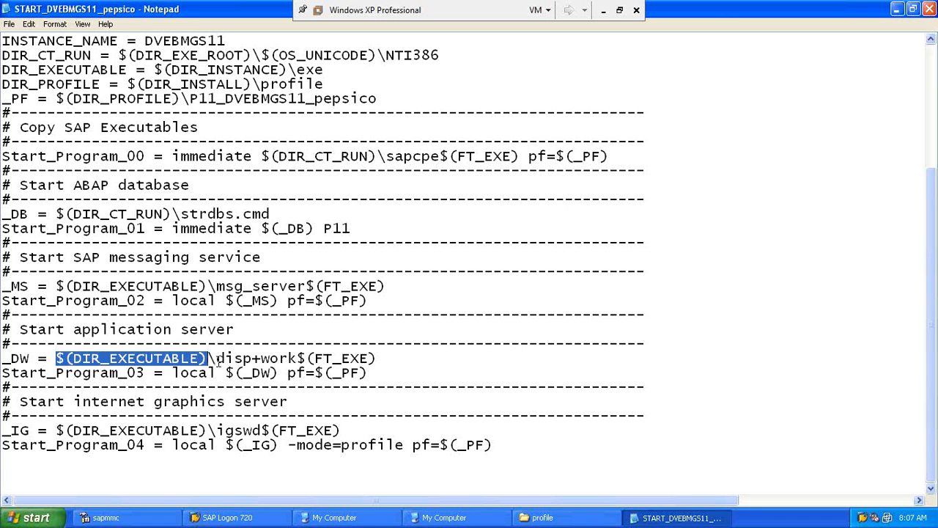
drag(217, 358, 300, 350)
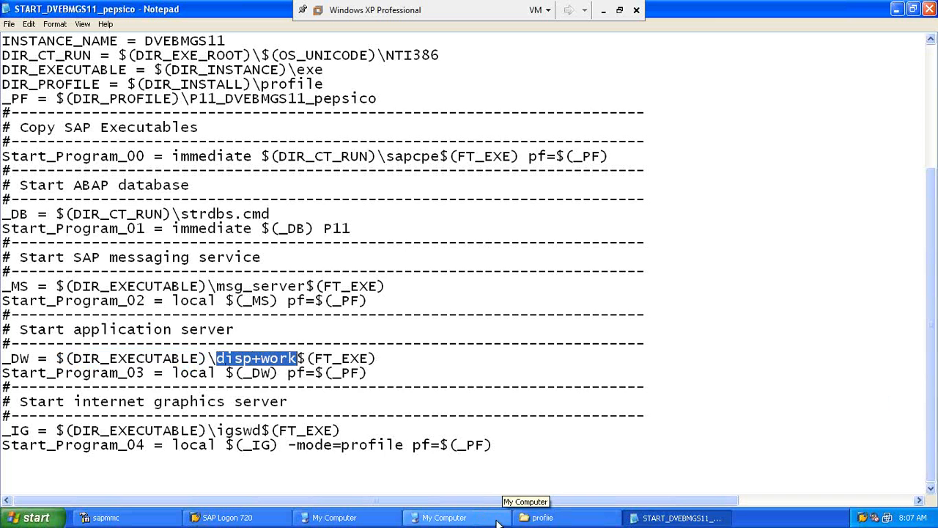
click(464, 521)
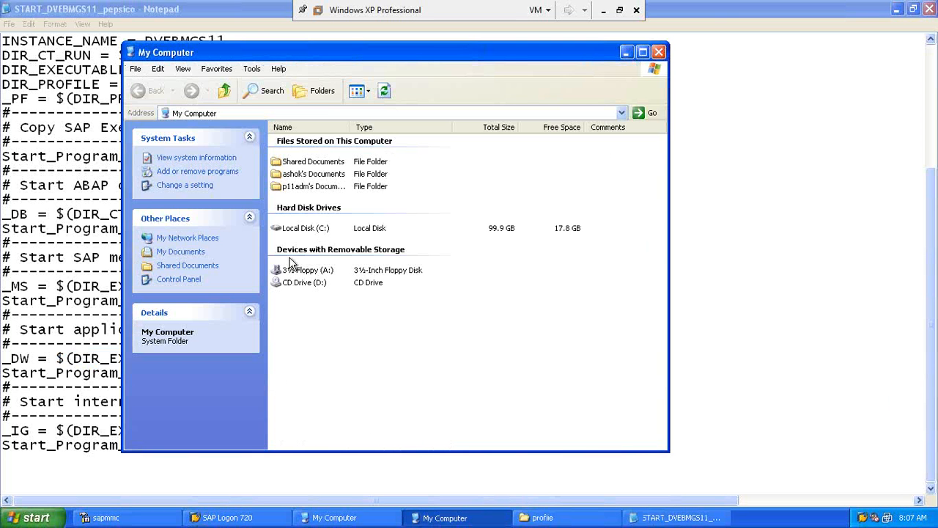
Step: Open C:\usr\sap\P11\SYS\exe\uc\NTI386 in Explorer
double_click(299, 231)
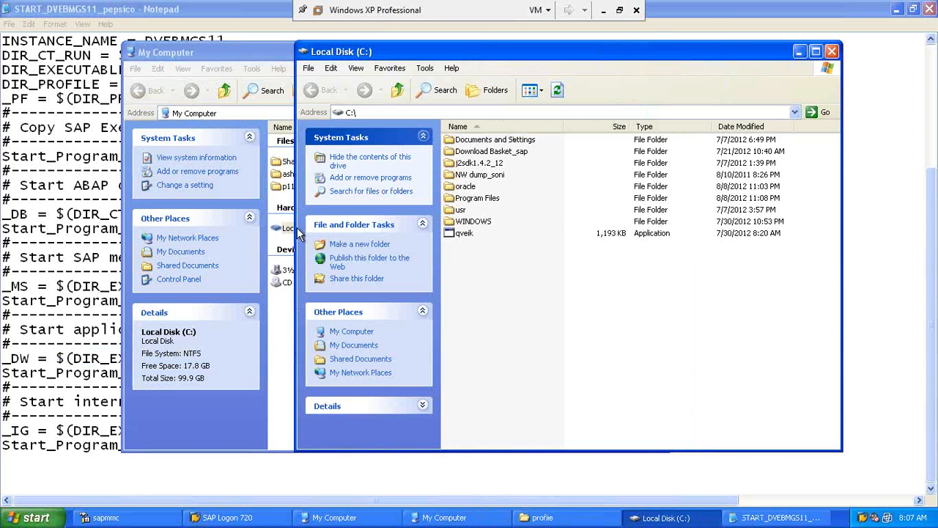
double_click(462, 211)
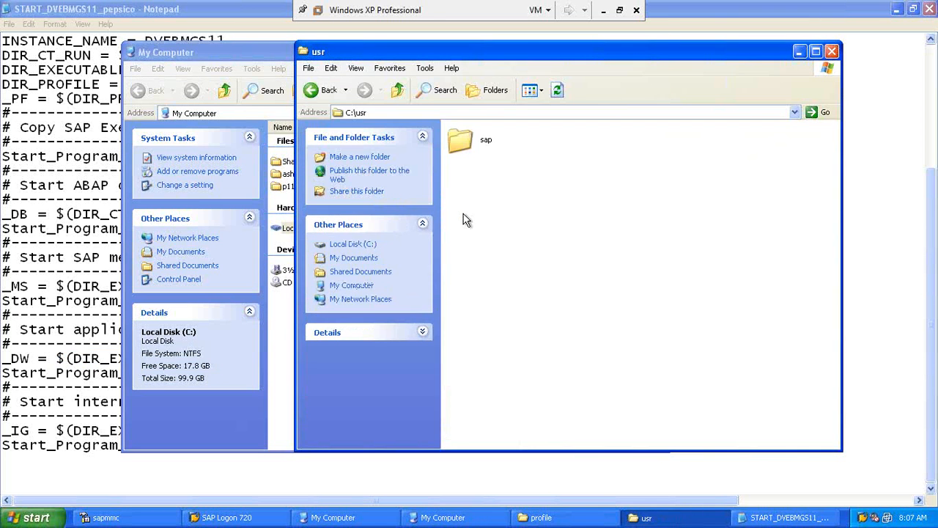
double_click(462, 147)
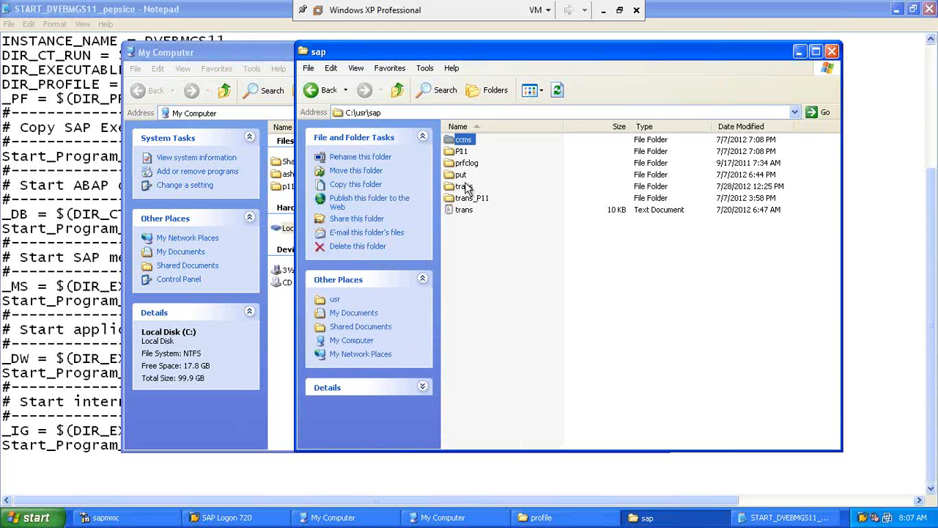
double_click(455, 153)
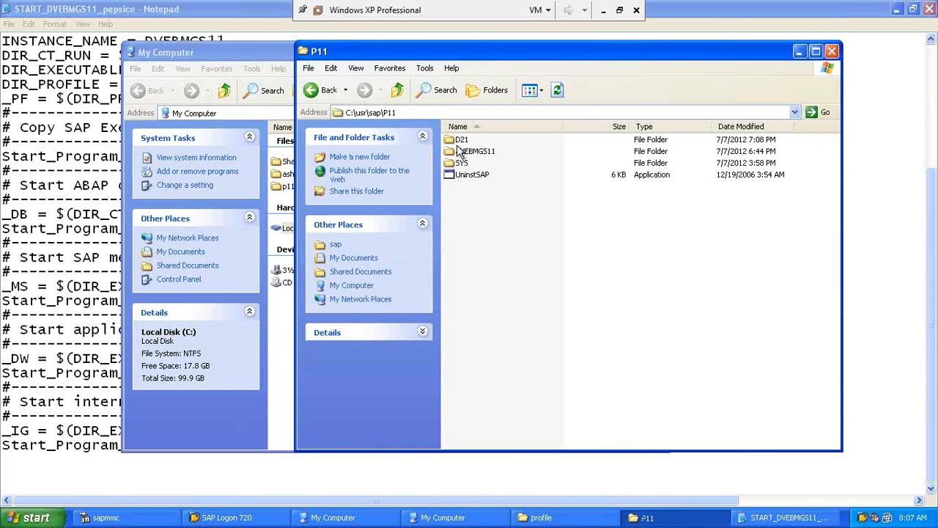
double_click(457, 162)
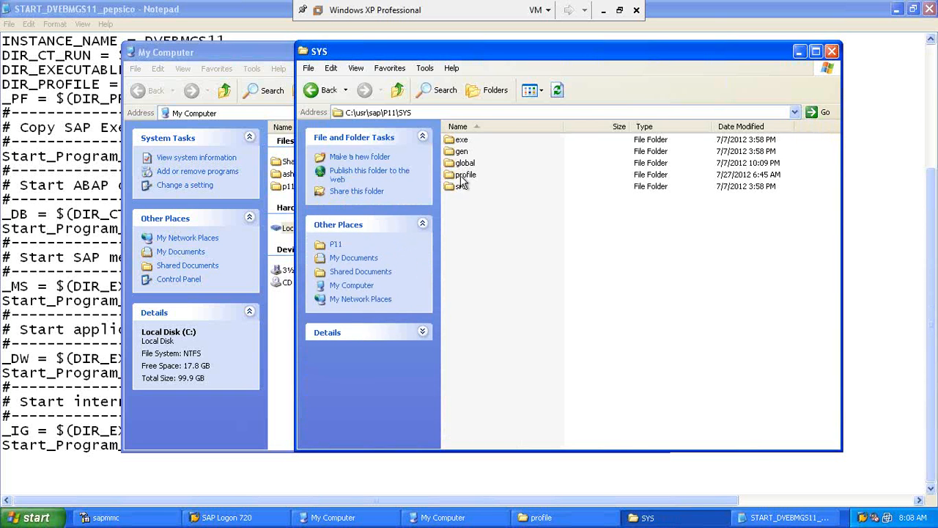
click(463, 176)
click(461, 144)
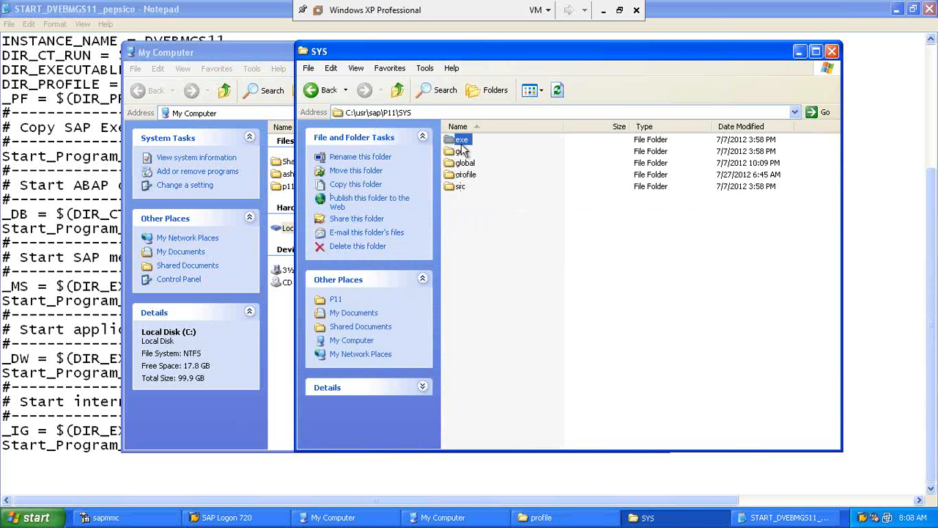
double_click(462, 147)
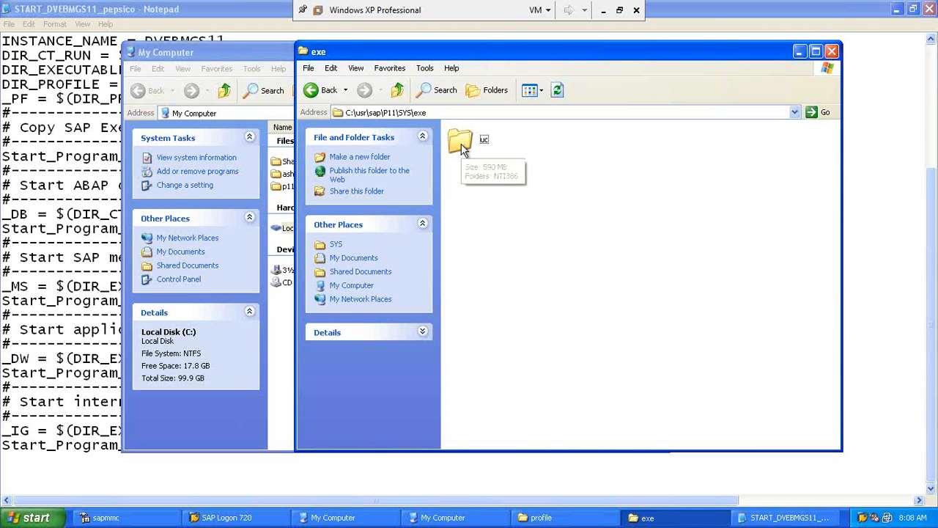
double_click(461, 147)
double_click(462, 146)
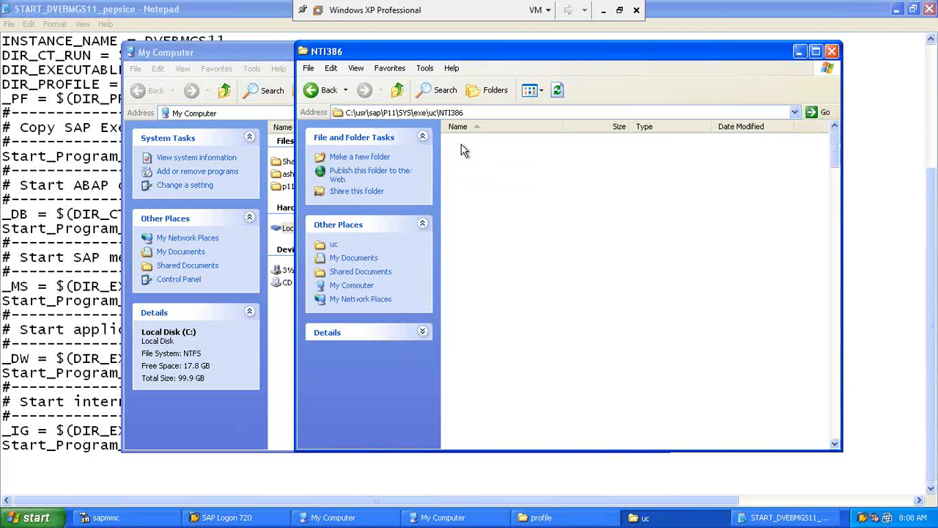
Step: Browse the NTI386 executables down to zipper.dll and select startsap
key(Down)
key(Down)
key(Down)
key(Down)
key(Down)
key(Down)
key(Down)
key(Down)
key(Down)
key(Down)
key(Down)
key(Down)
key(Down)
key(Down)
key(Down)
key(Down)
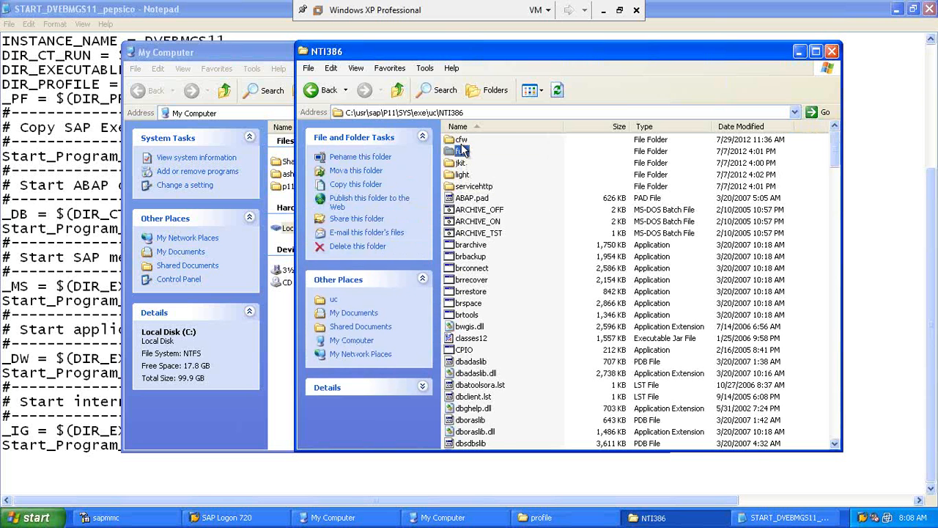
key(Down)
key(Down)
key(Down)
key(Down)
key(Down)
key(Down)
key(Down)
key(Down)
key(Down)
key(Down)
key(Down)
key(Down)
key(Down)
key(Down)
key(Down)
key(Down)
key(Down)
key(Down)
key(Down)
key(Down)
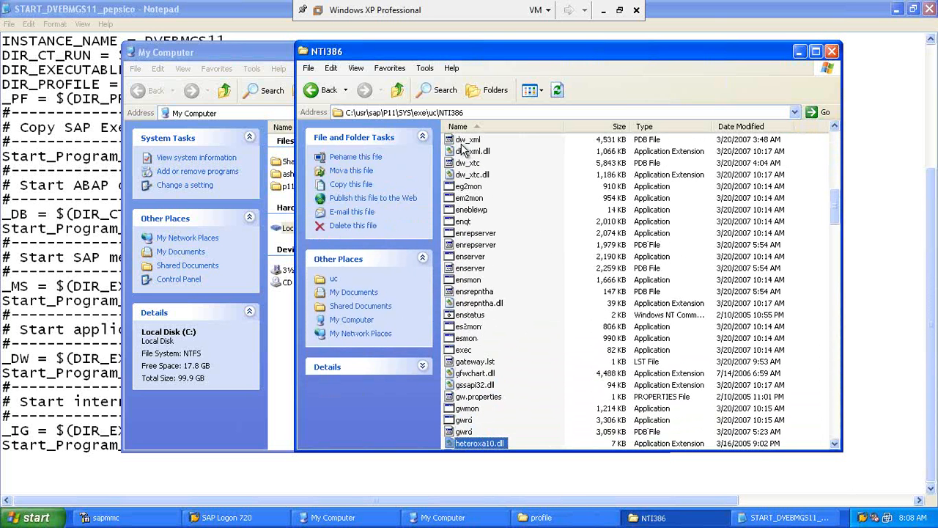
key(Up)
key(Up)
key(Up)
key(Up)
key(Up)
key(Up)
key(Up)
key(Up)
key(Up)
key(Up)
key(Up)
key(Up)
key(Up)
key(Up)
key(Up)
key(Up)
key(Up)
key(Up)
key(Up)
key(Up)
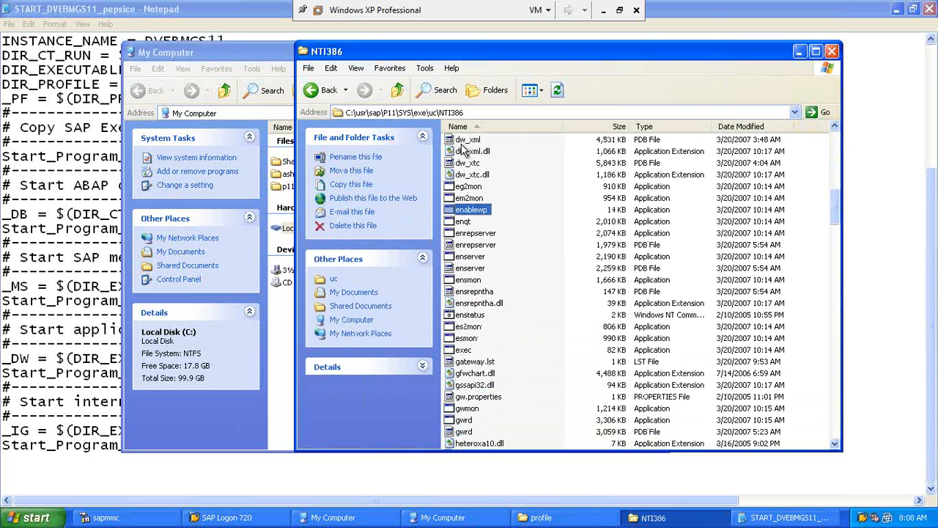
key(s)
key(Down)
key(Down)
key(Down)
key(Down)
key(Down)
key(Down)
key(Down)
key(Down)
key(Down)
key(Down)
key(Down)
key(Down)
key(Down)
key(Down)
key(Down)
key(Down)
key(Down)
key(Down)
key(Down)
key(Down)
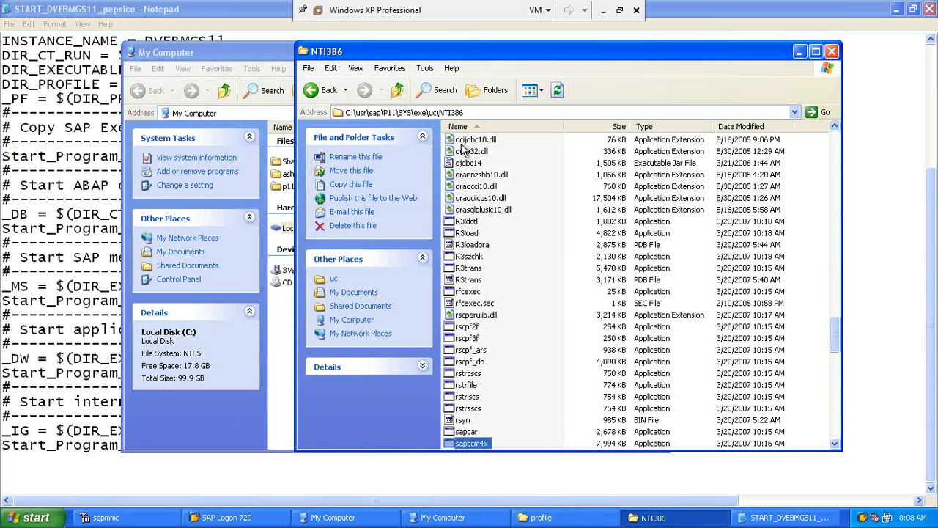
key(Down)
key(Down)
key(Down)
key(Down)
key(Down)
key(Down)
key(Down)
key(Down)
key(Down)
key(Down)
key(Down)
key(Down)
key(Down)
key(Down)
key(Down)
key(Down)
key(Down)
key(Down)
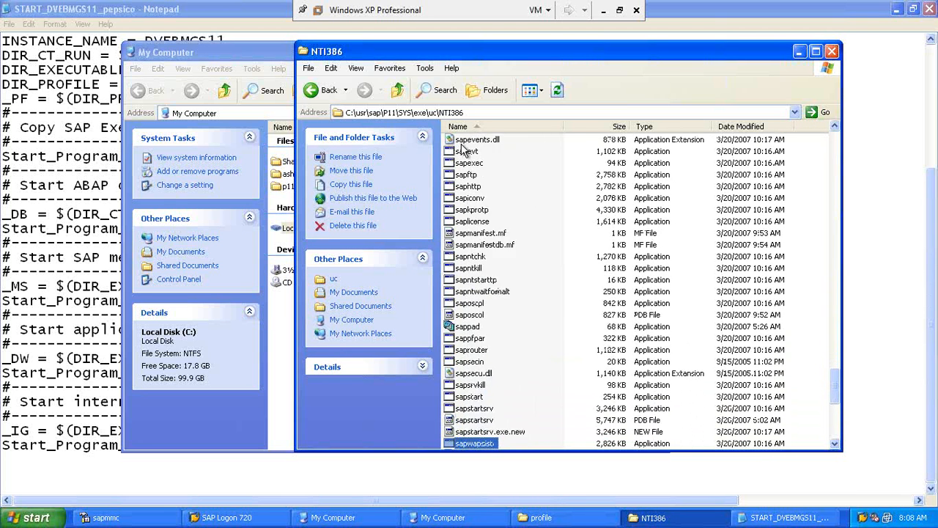
key(Down)
key(Down)
key(Down)
key(Down)
key(Down)
key(Down)
key(Down)
key(Down)
key(Down)
key(Down)
key(Down)
key(Down)
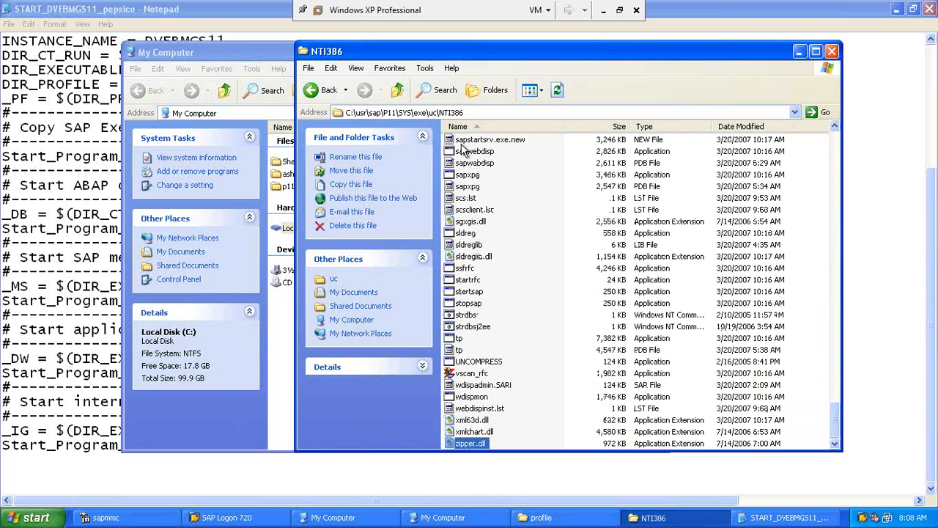
click(465, 293)
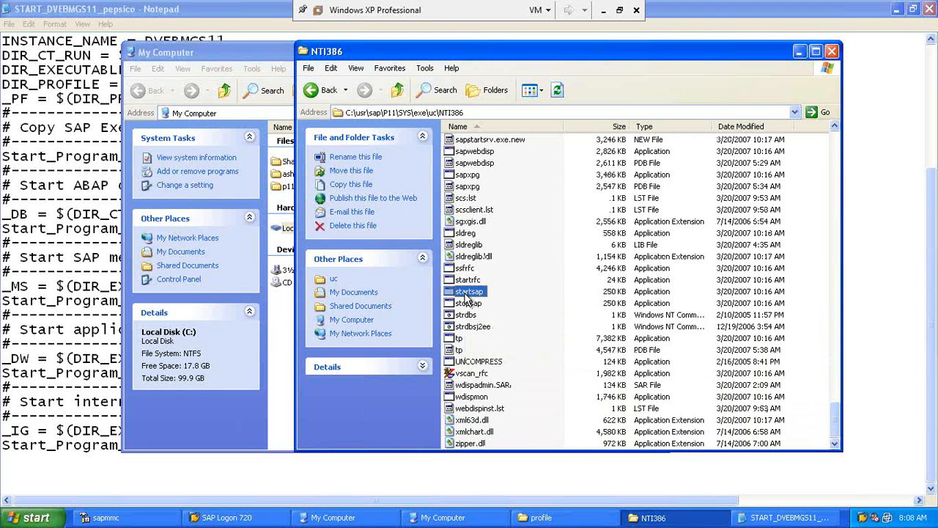
Step: Locate the msg_server and disp+work executables, then return to the Notepad start profile
key(Up)
key(Up)
key(Up)
key(Up)
key(Up)
key(Up)
key(Up)
key(Up)
key(Up)
key(Up)
key(Up)
key(Up)
key(Up)
key(Up)
key(Up)
key(Up)
key(Up)
key(Up)
key(Up)
key(Up)
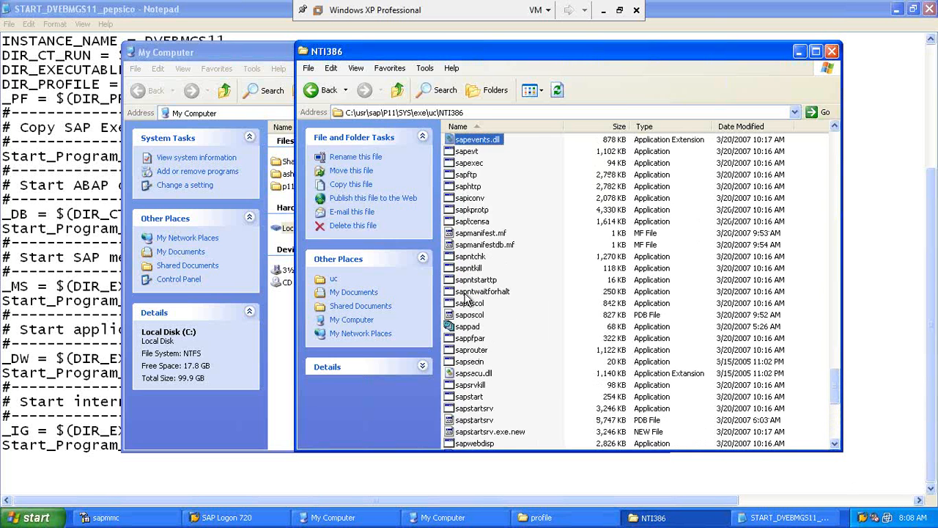
key(m)
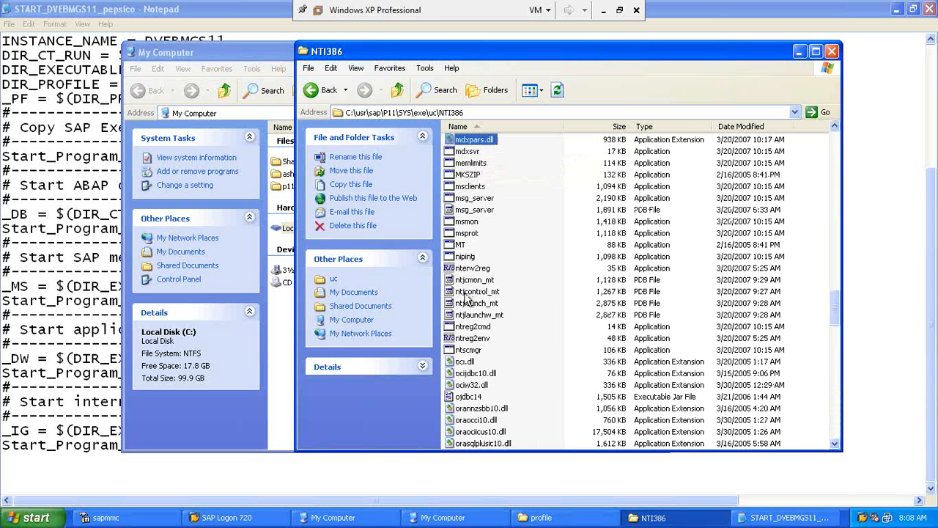
click(477, 199)
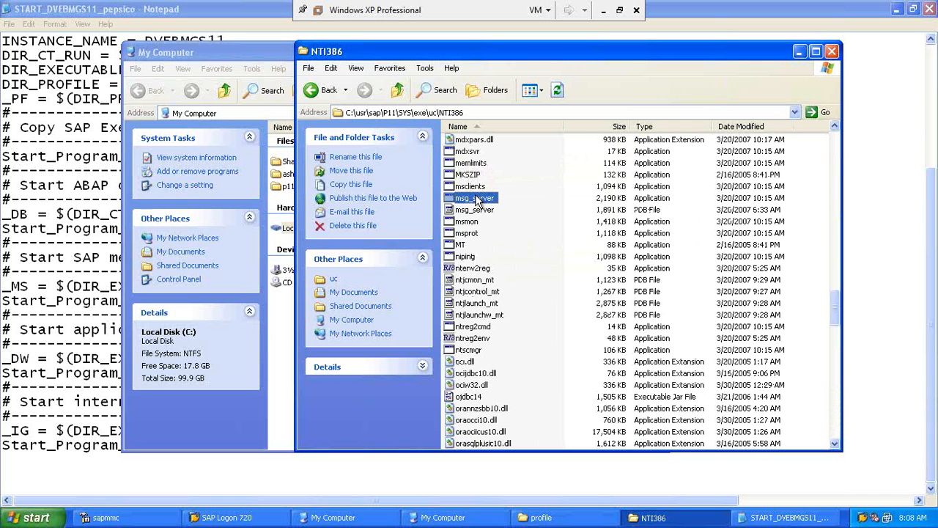
click(477, 199)
key(Escape)
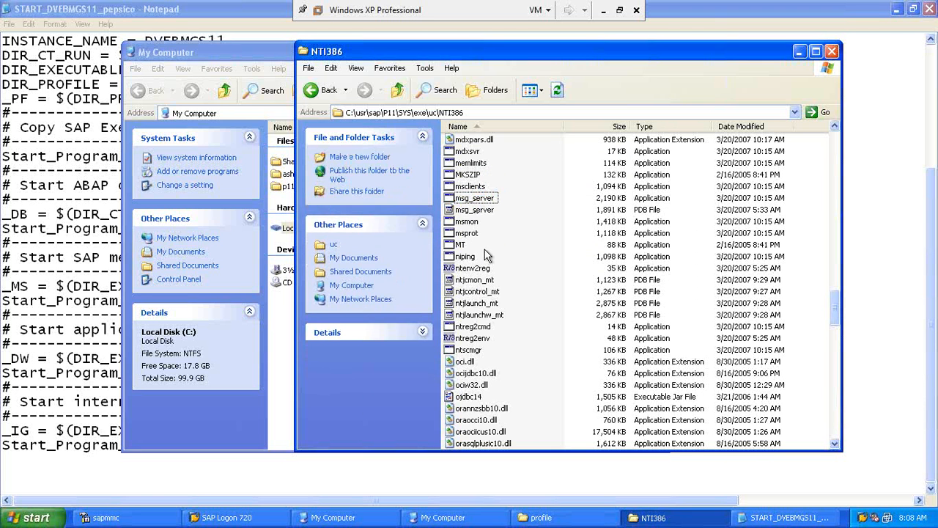
key(d)
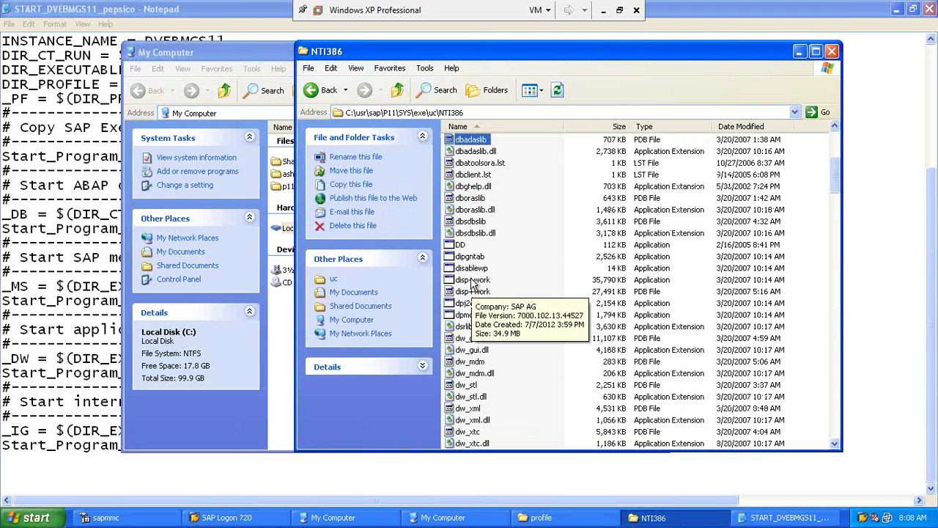
click(472, 283)
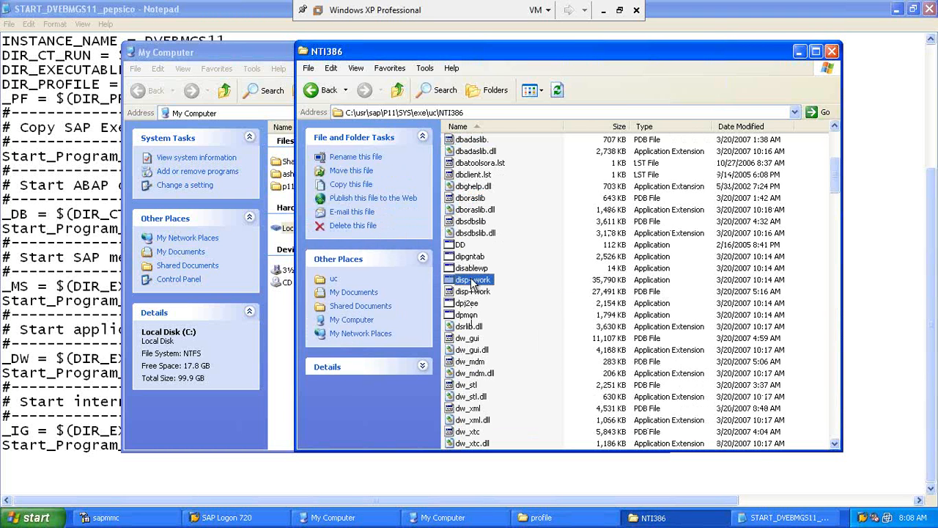
click(487, 114)
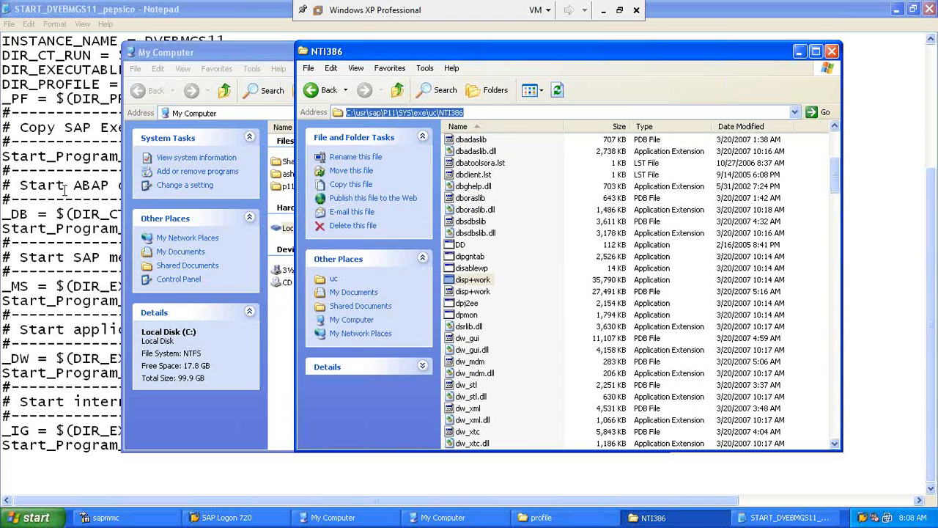
key(alt+Tab)
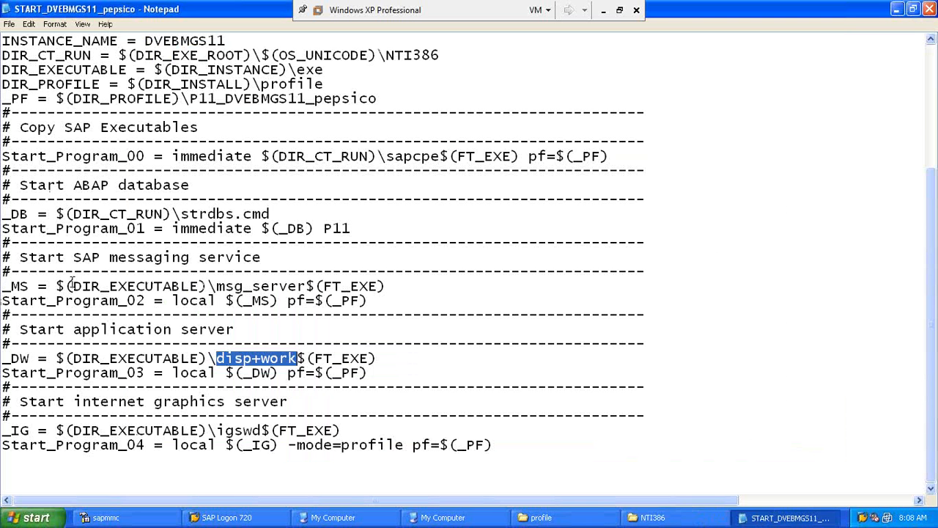
Step: Highlight DIR_EXECUTABLE and msg_server on the _MS line, then minimize Notepad
drag(71, 286, 200, 284)
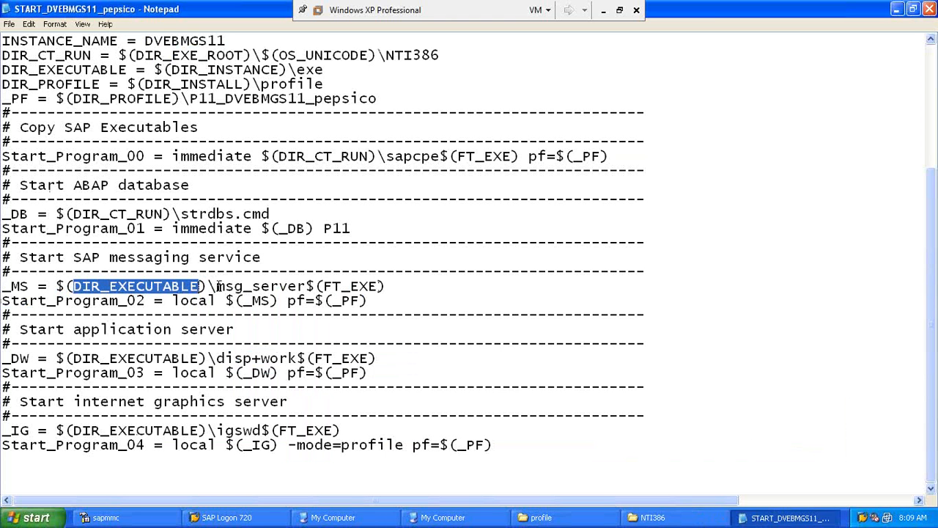
drag(217, 286, 306, 286)
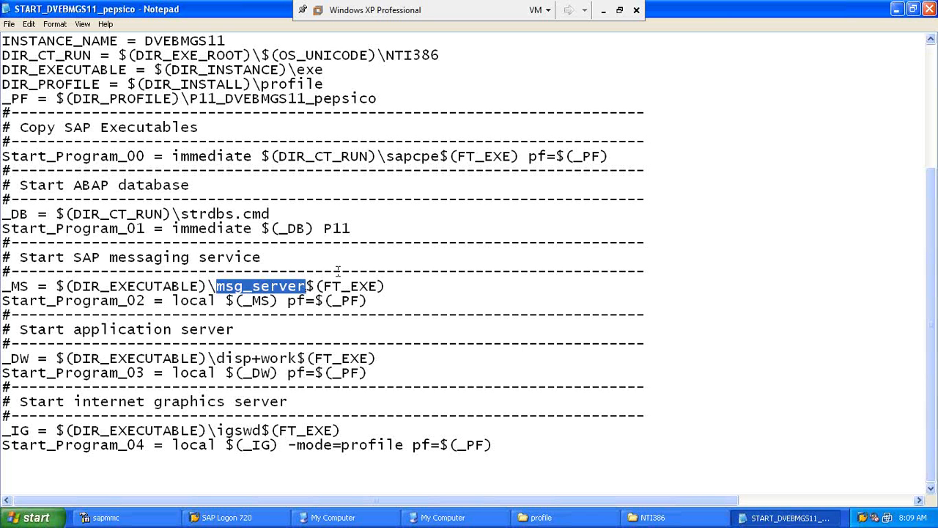
click(897, 10)
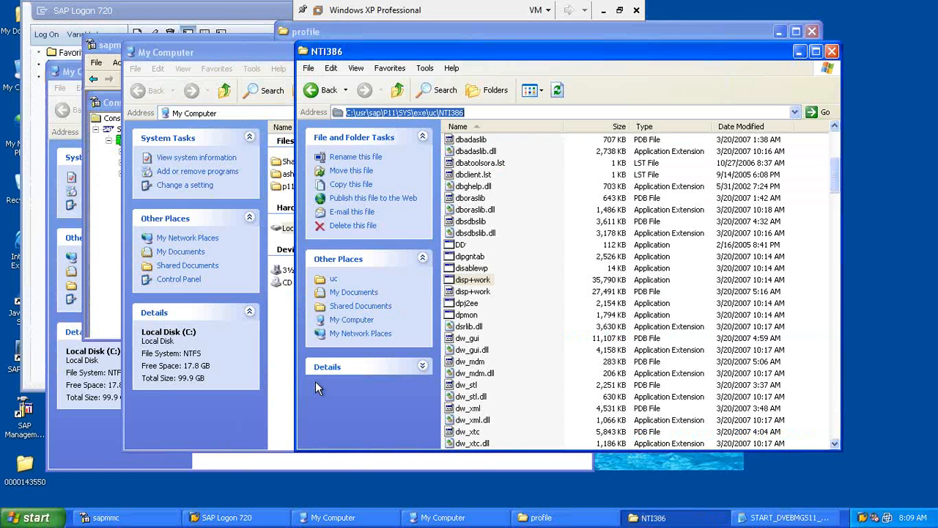
Step: Start the Profile Management slide show and advance to the 1.2 Default Profile slide
click(601, 10)
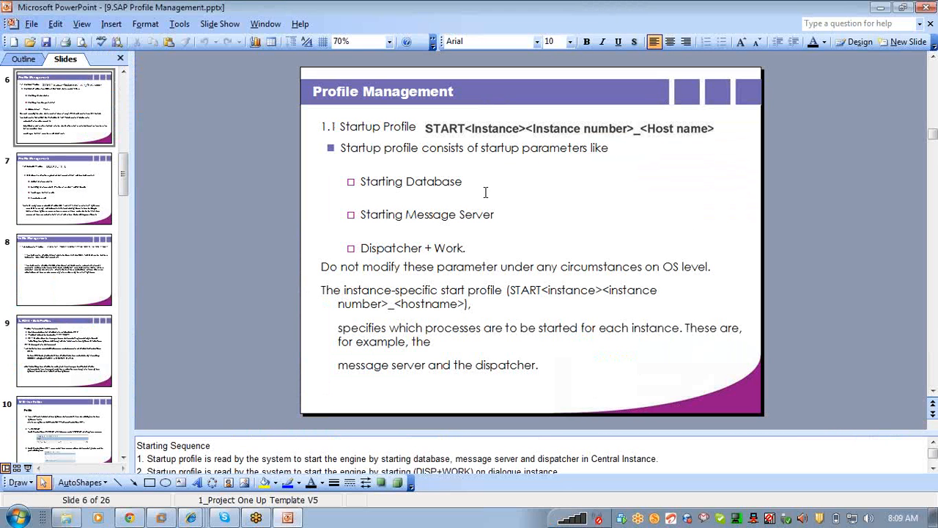
click(28, 468)
key(Right)
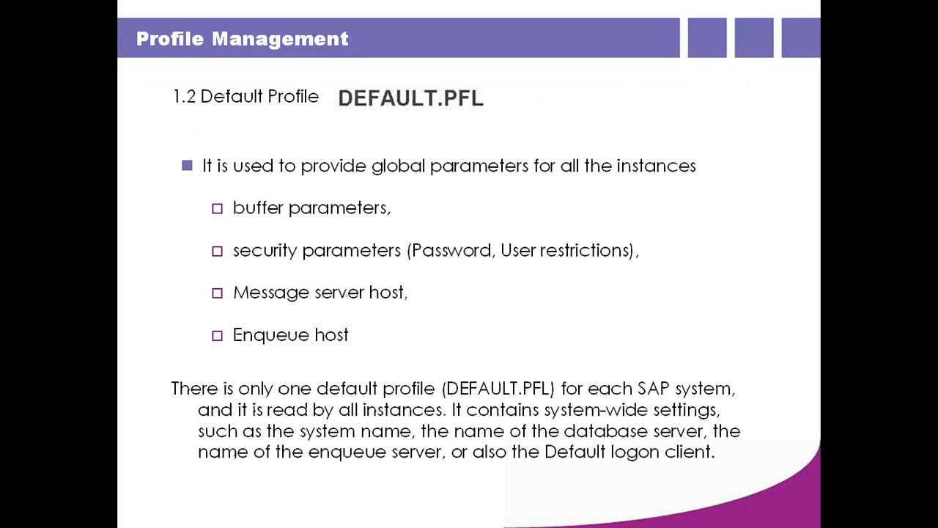
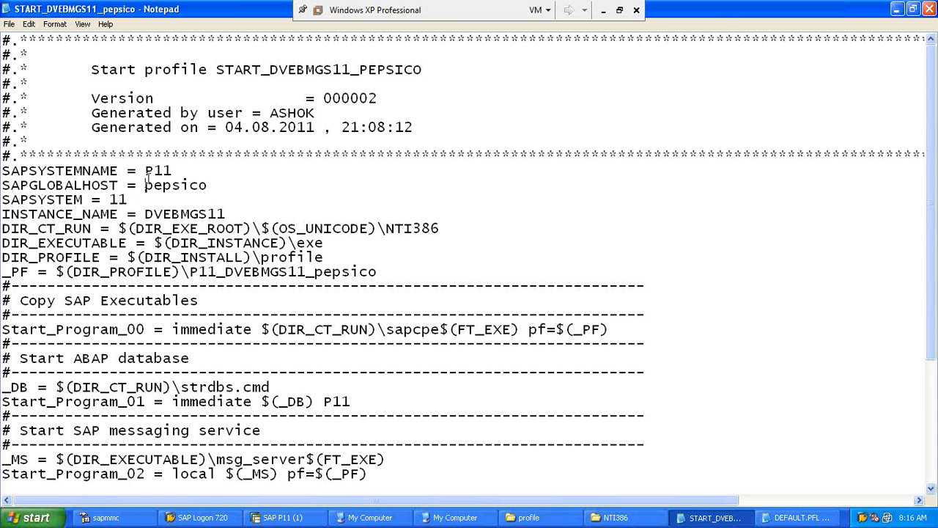
click(124, 198)
drag(147, 170, 173, 171)
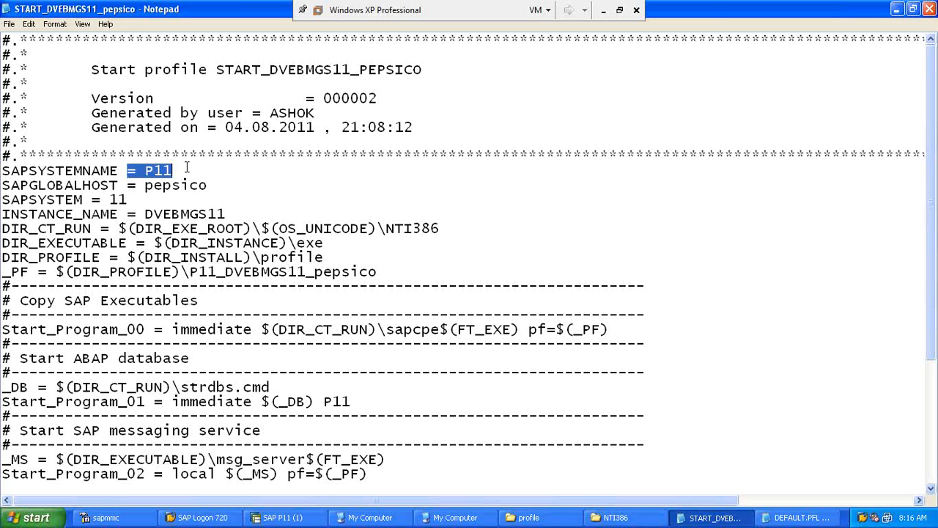
click(152, 189)
click(132, 196)
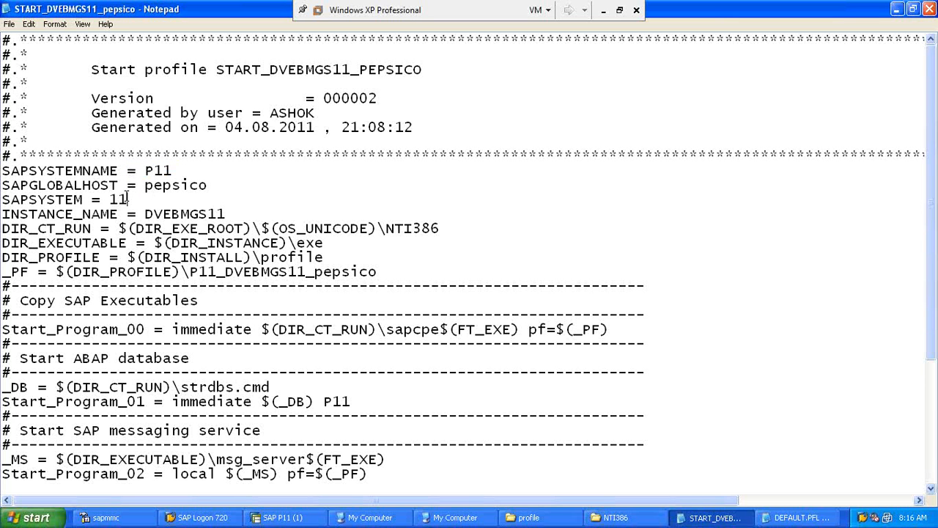
mouse_move(145, 214)
mouse_down()
mouse_move(262, 229)
mouse_move(214, 189)
mouse_move(221, 202)
mouse_move(147, 203)
mouse_up()
click(148, 203)
click(228, 211)
drag(227, 213, 217, 213)
Step: Minimize the start profile and select the .BAK, instance, D21, START and DEFAULT.PFL files in the profile folder
click(897, 11)
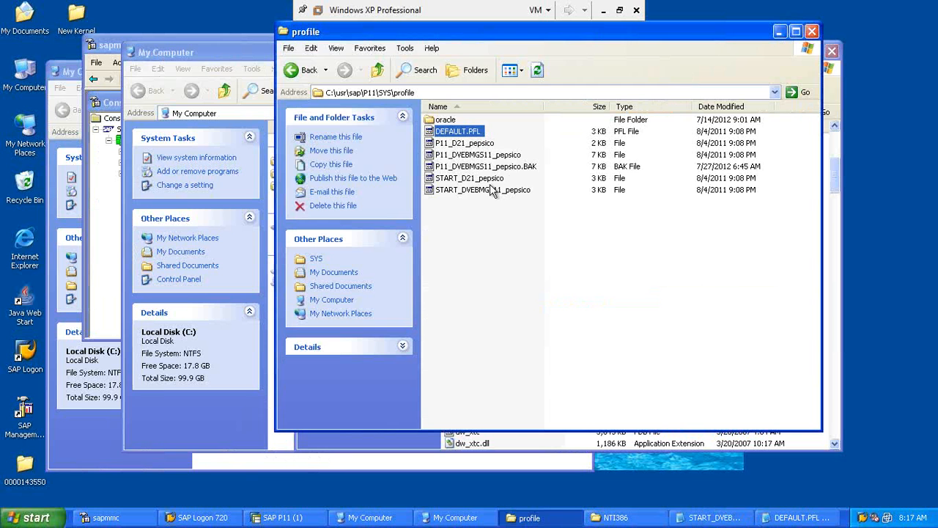
click(480, 167)
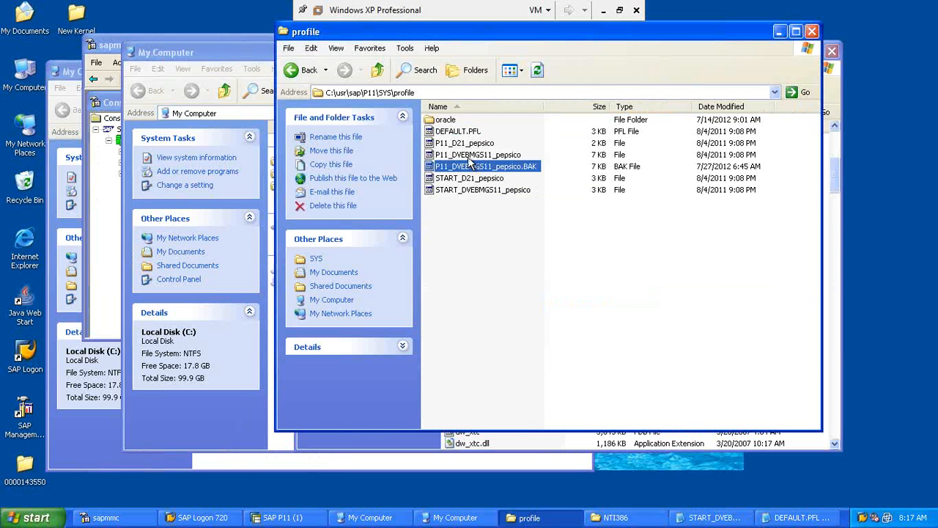
click(469, 156)
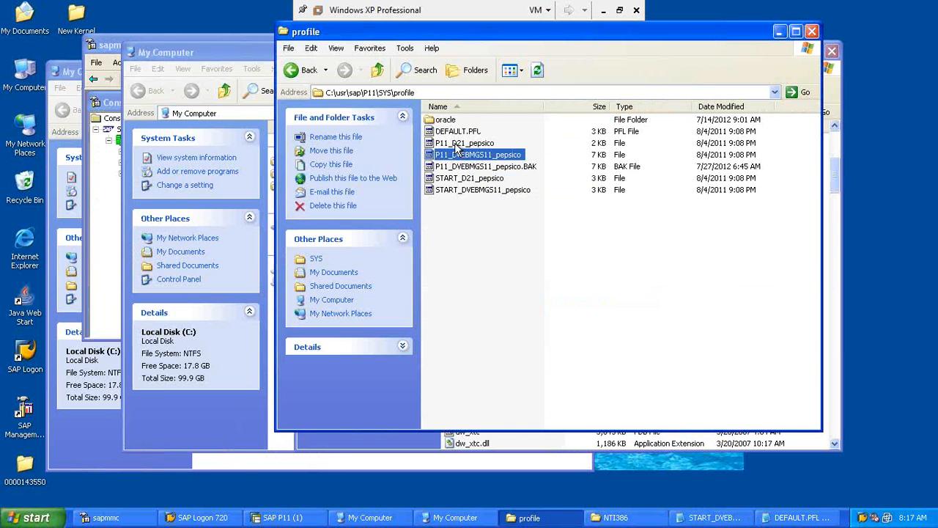
click(458, 145)
click(531, 179)
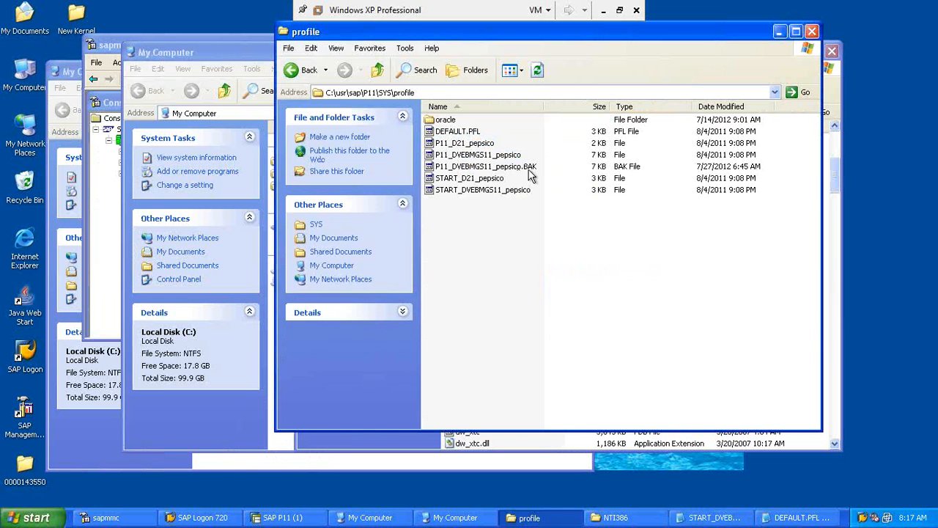
click(525, 170)
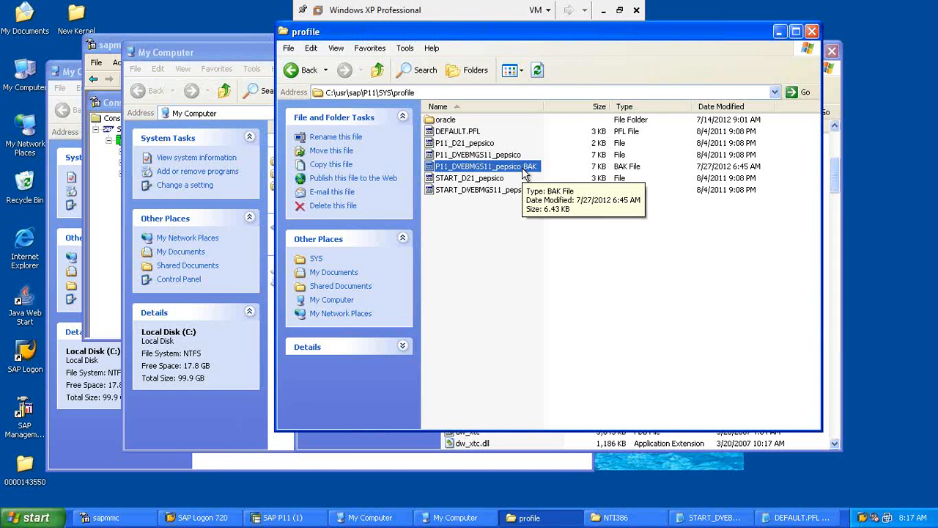
click(513, 157)
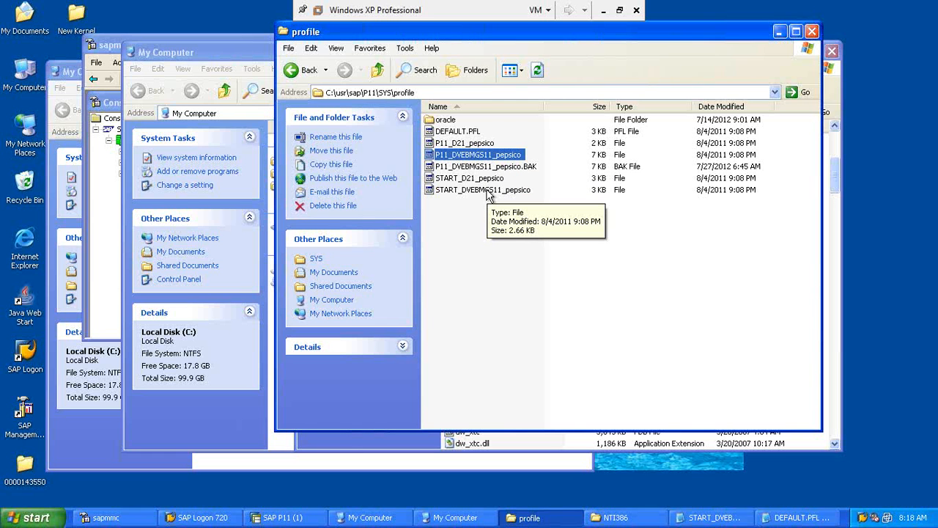
click(478, 191)
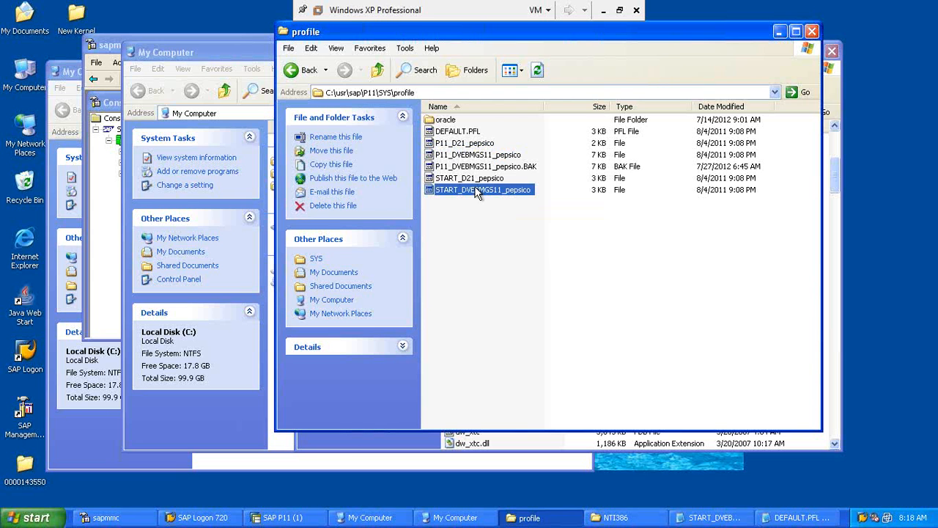
click(458, 135)
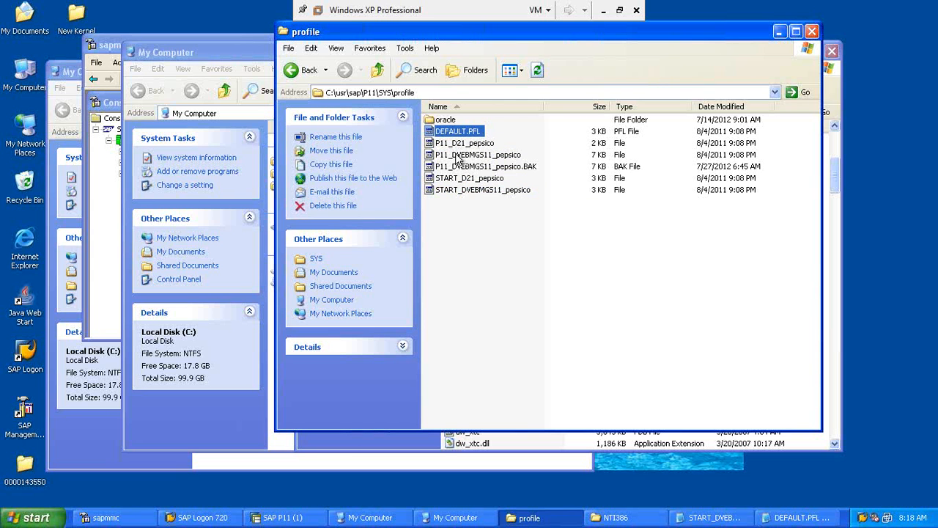
click(458, 157)
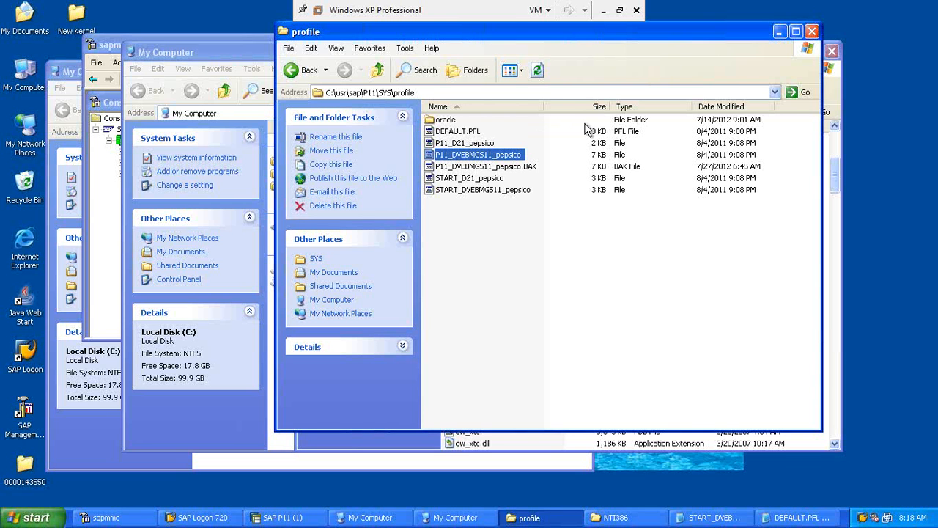
click(782, 32)
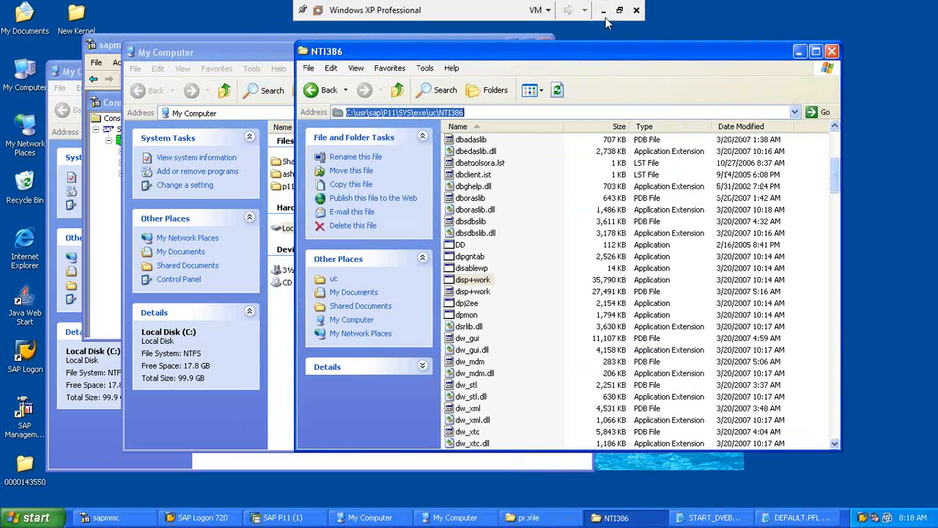
click(527, 517)
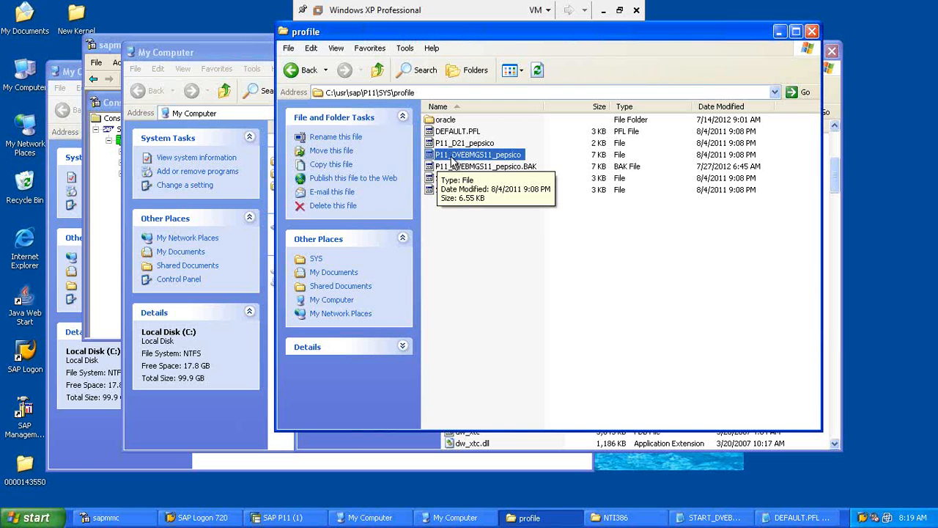
click(453, 161)
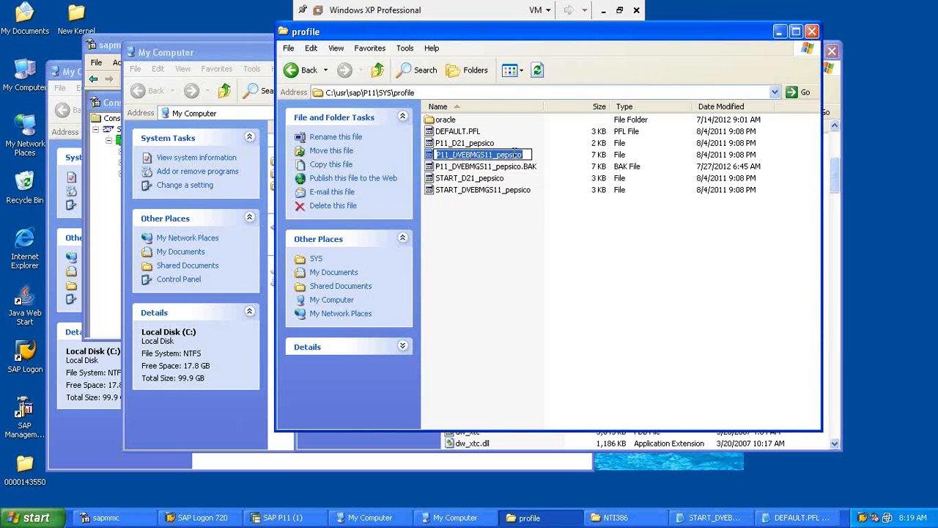
click(444, 190)
click(447, 157)
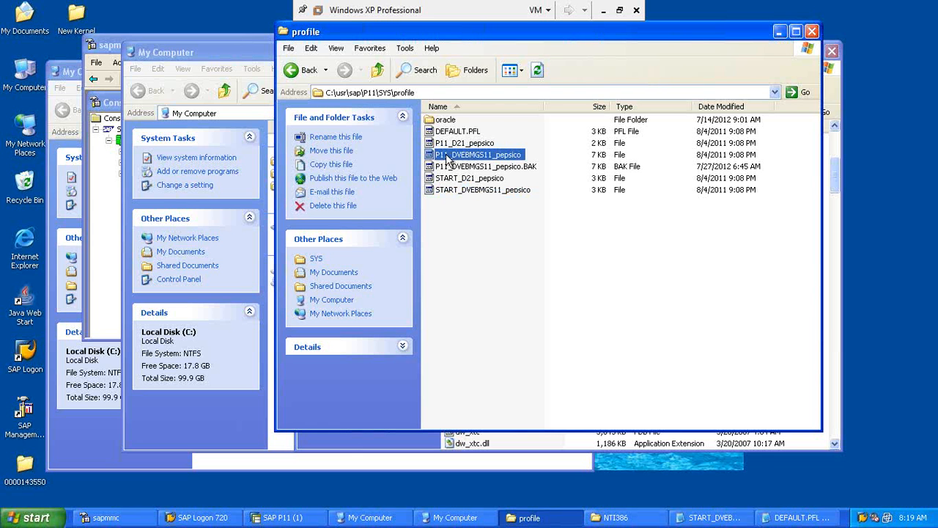
click(444, 189)
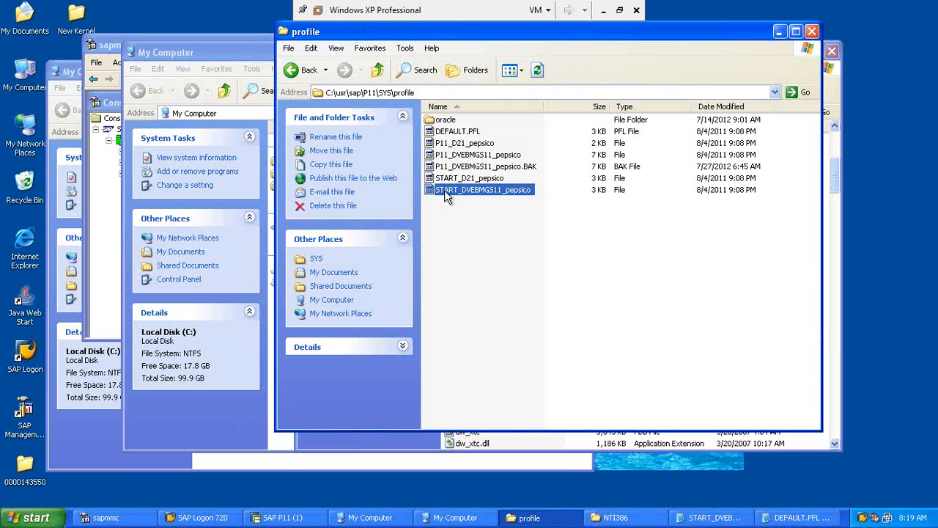
click(443, 157)
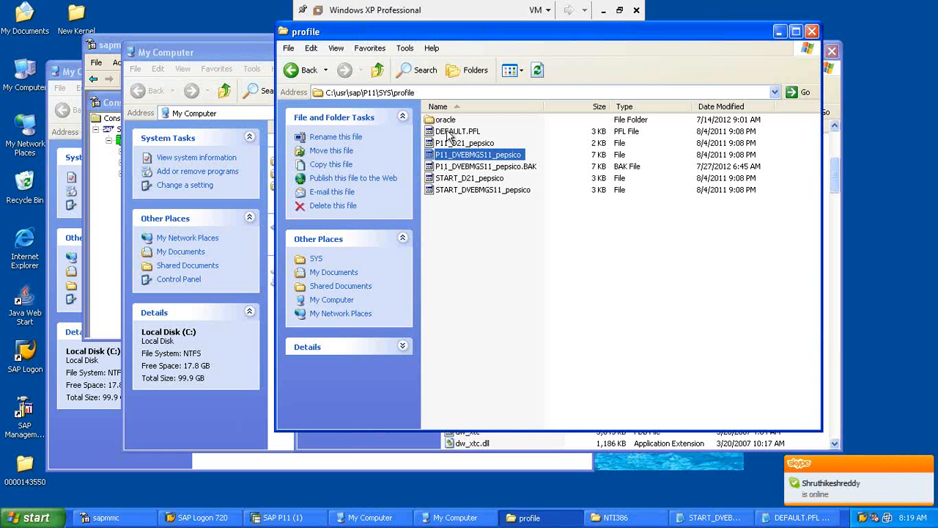
click(451, 134)
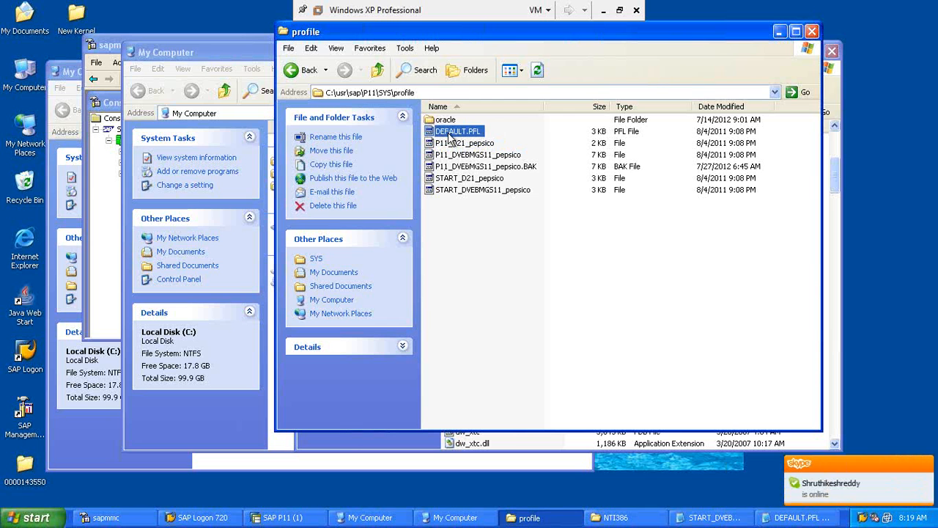
click(449, 193)
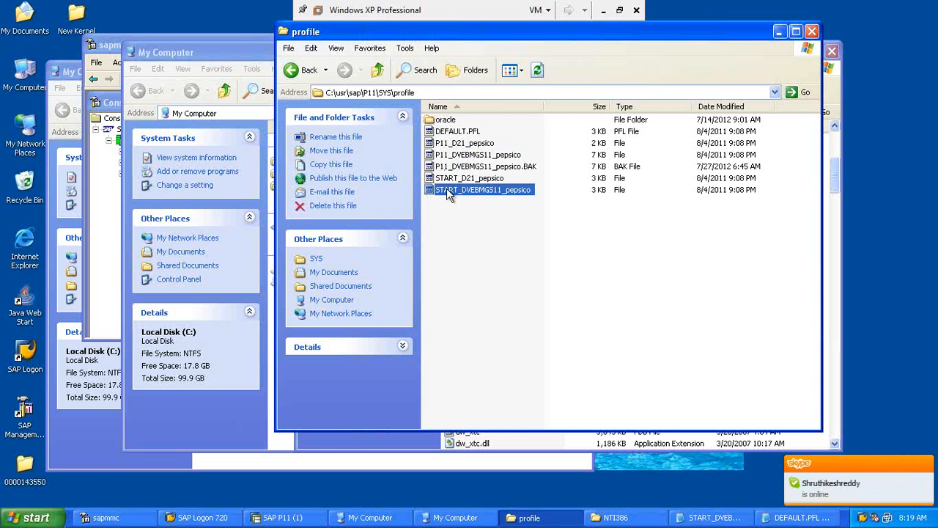
click(448, 134)
click(452, 167)
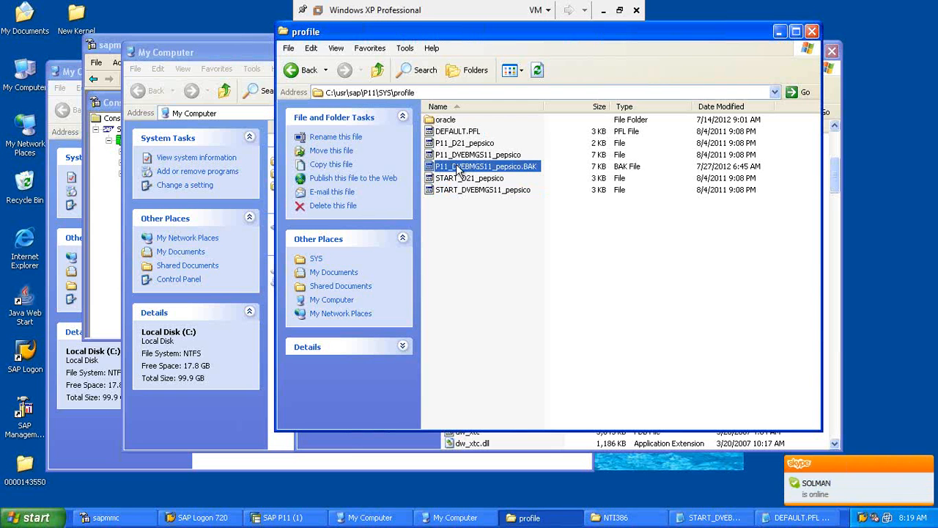
click(459, 156)
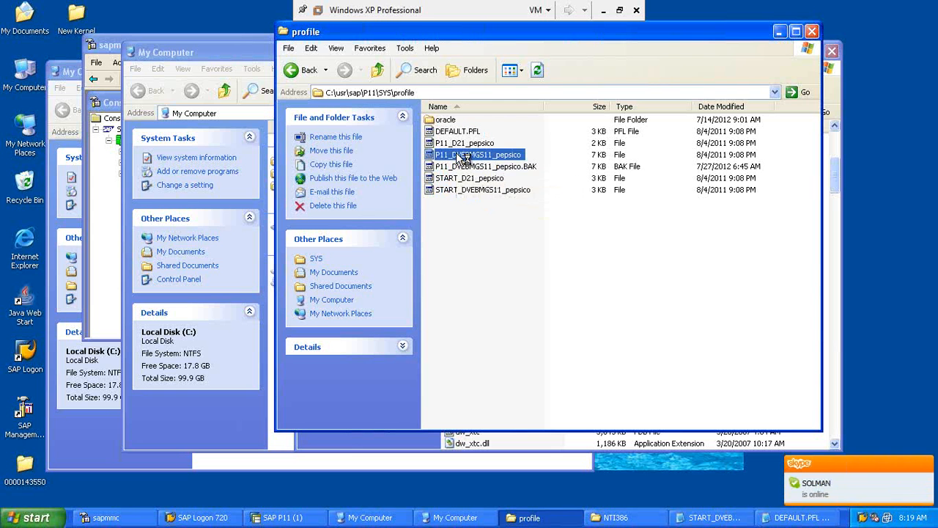
click(453, 190)
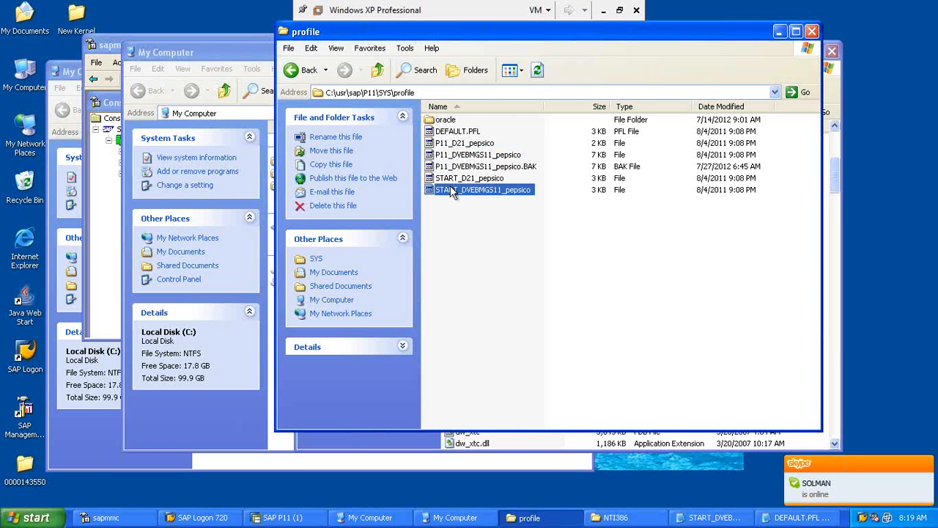
Step: Open the P11_DVEBMGS11_pepsico instance profile in Notepad
double_click(454, 156)
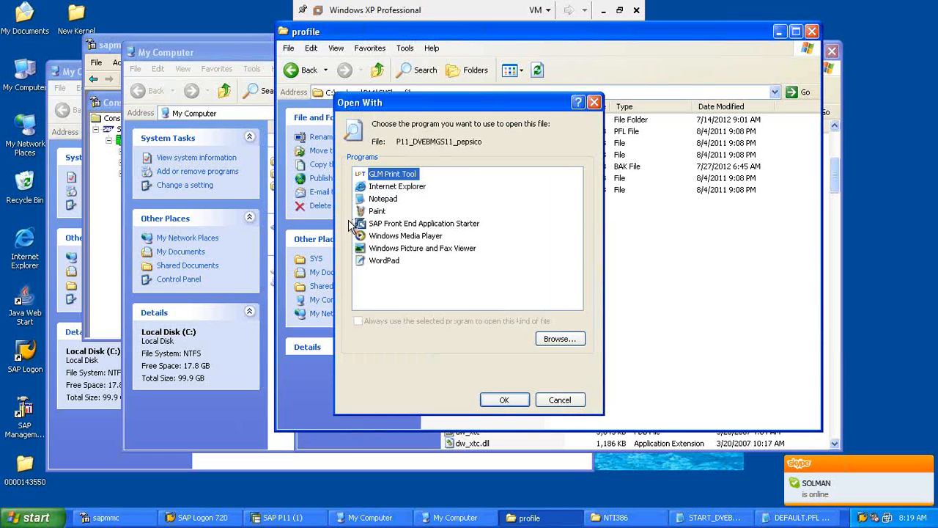
click(381, 199)
click(485, 400)
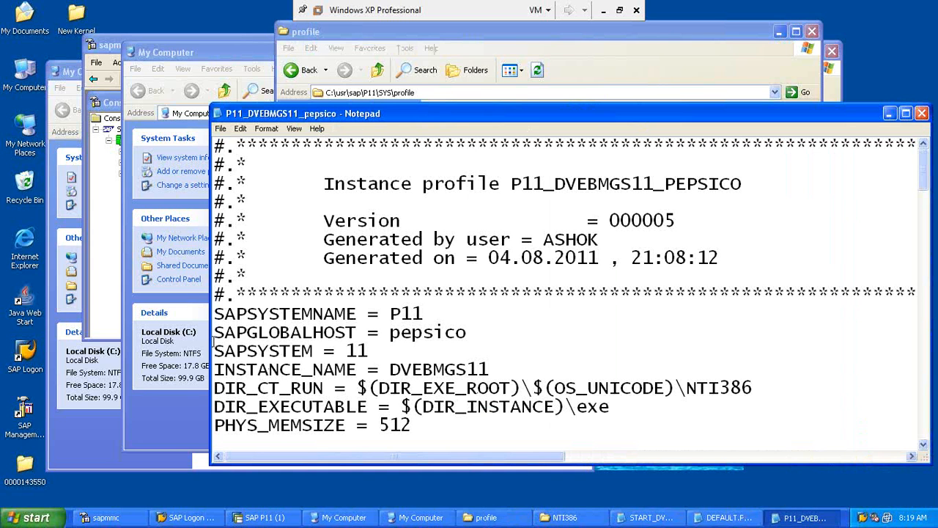
Step: Highlight the SAPGLOBALHOST, SAPSYSTEM 11 and PHYS_MEMSIZE settings while reviewing the profile
drag(213, 334, 369, 351)
click(348, 350)
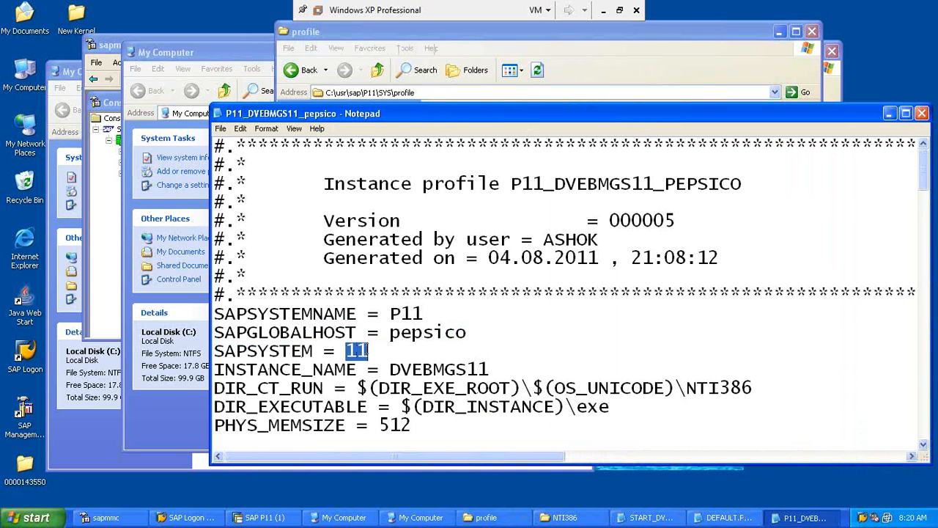
click(216, 352)
drag(215, 352, 381, 349)
click(355, 346)
click(392, 350)
drag(247, 425, 390, 425)
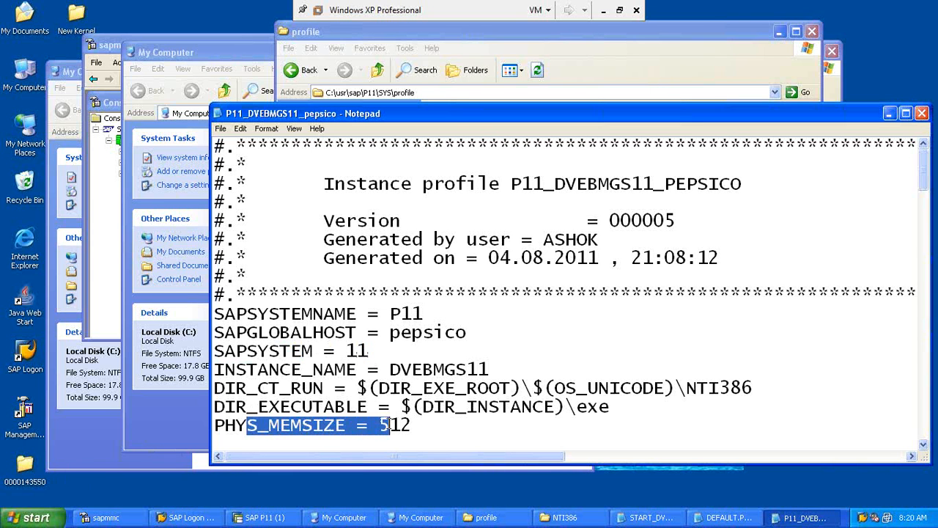
key(Down)
key(Down)
key(Down)
key(Down)
key(Down)
key(Down)
key(Down)
key(Down)
key(Down)
key(Down)
key(Down)
key(Down)
key(Down)
key(Down)
key(Down)
key(Down)
key(Down)
key(Down)
key(Down)
key(Down)
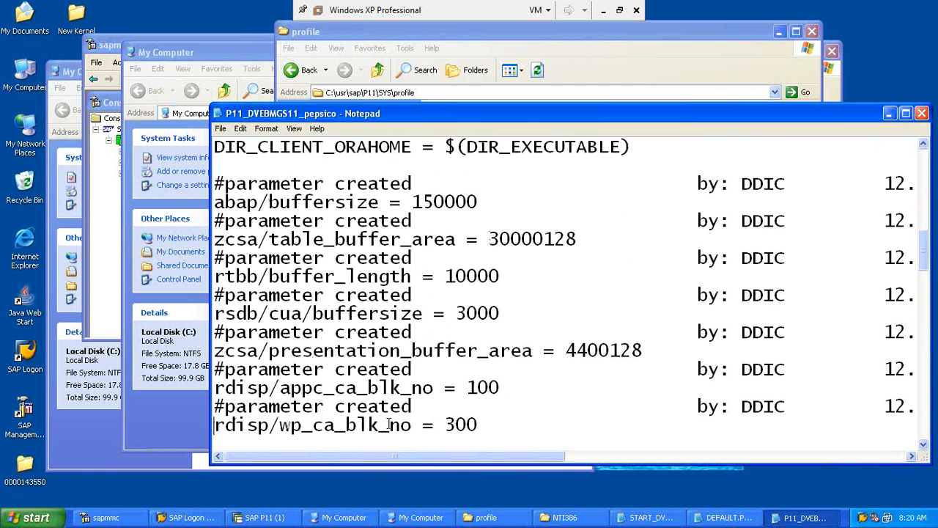
key(Up)
key(Up)
key(Up)
key(Up)
key(Up)
key(Up)
key(Up)
key(Up)
key(Up)
key(Up)
key(Up)
key(Up)
key(Up)
key(Up)
key(Up)
key(Up)
key(Up)
key(Up)
key(Up)
key(Up)
key(Up)
key(Up)
key(Up)
key(Up)
key(Up)
key(Up)
key(Up)
key(Up)
key(Up)
key(Up)
key(Up)
key(Up)
key(Up)
key(Up)
key(Up)
key(Up)
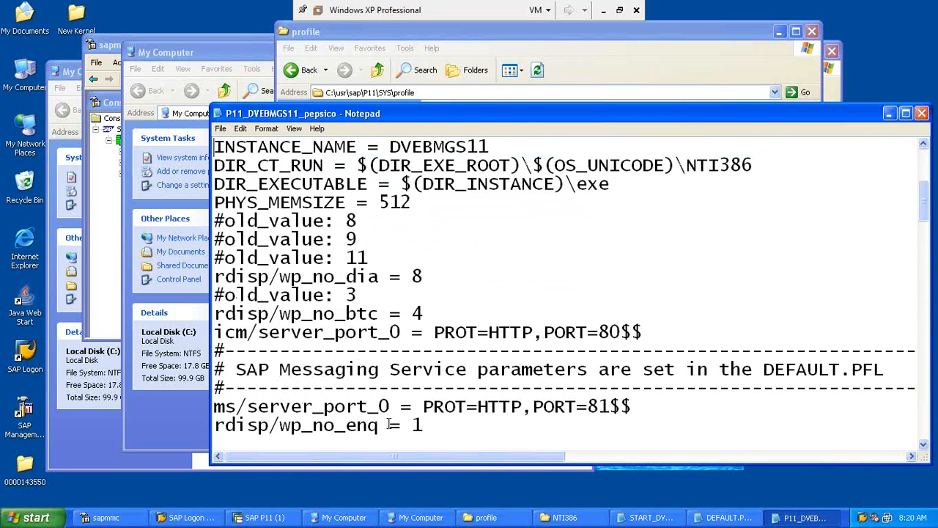
Step: Change rdisp/wp_no_dia from 8 to 10 and highlight the parameter name
click(214, 276)
drag(214, 276, 389, 272)
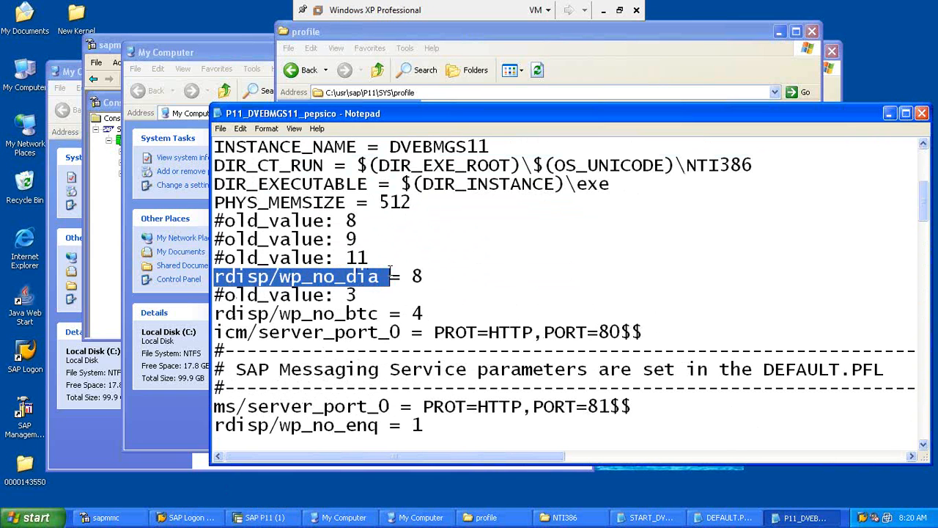
double_click(417, 276)
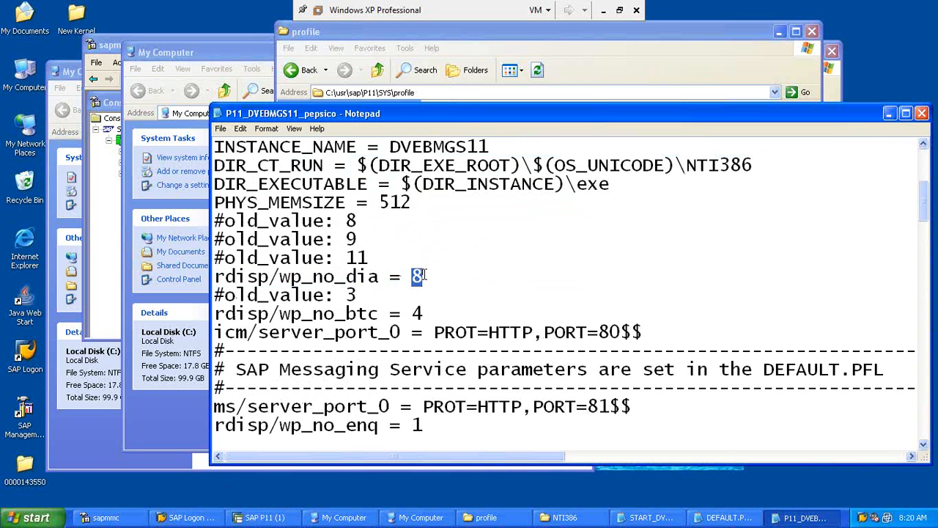
text(10)
drag(214, 277, 382, 277)
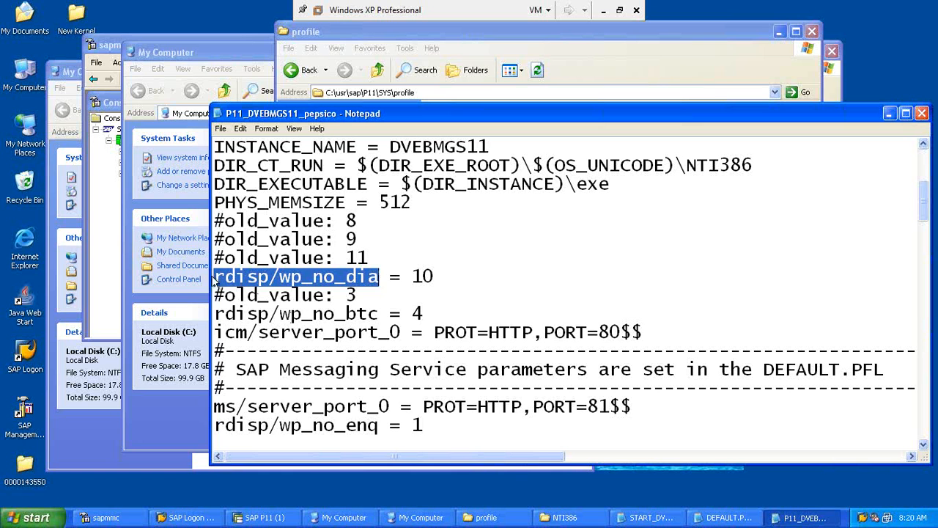
drag(215, 277, 390, 276)
click(299, 277)
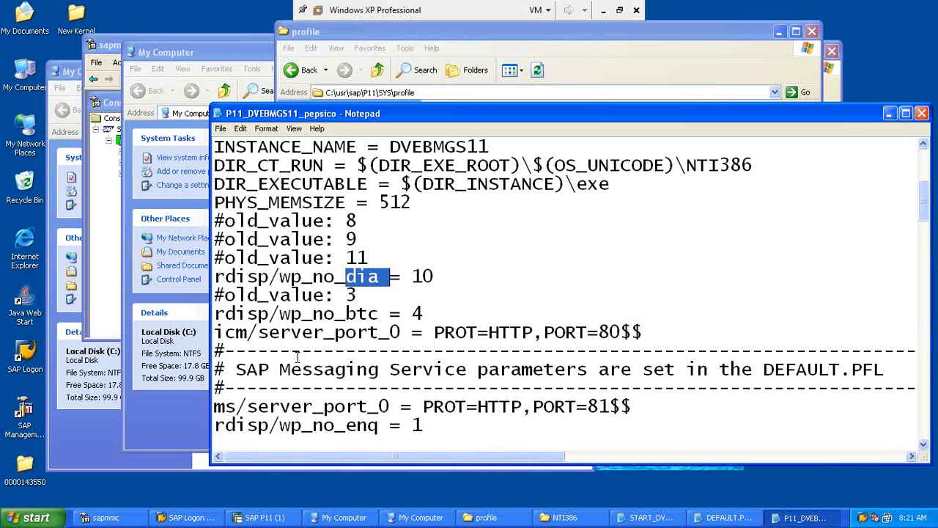
Step: Highlight the batch, spool, rtbb/buffer_length, rsdb/cua/buffersize and presentation buffer parameters
drag(335, 314, 370, 314)
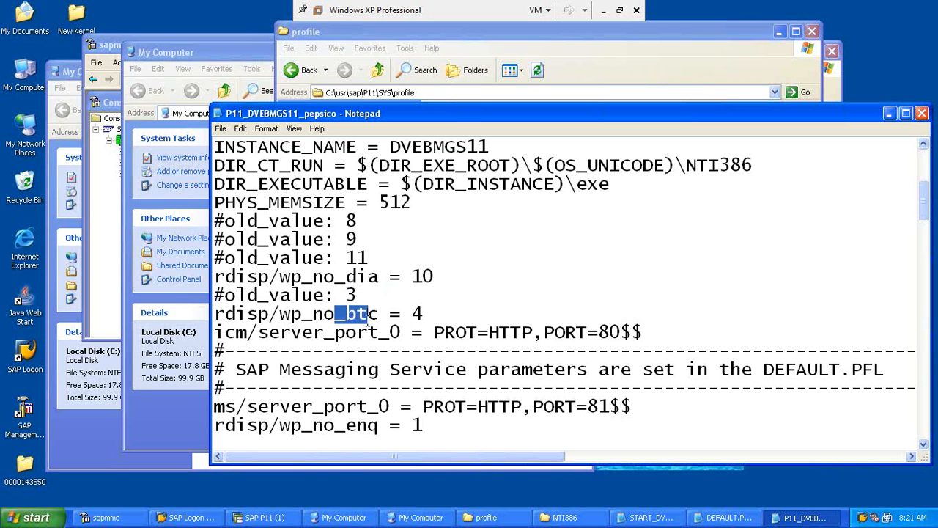
click(364, 331)
scroll(365, 331, down, 6)
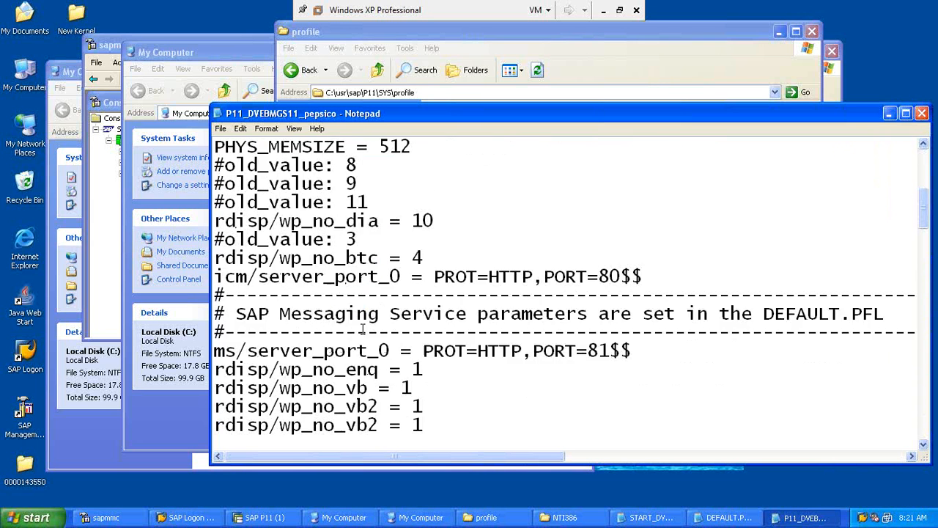
key(Up)
key(Up)
key(Up)
key(Up)
key(Up)
key(Up)
key(Up)
key(Up)
key(Up)
key(Up)
key(Up)
key(Up)
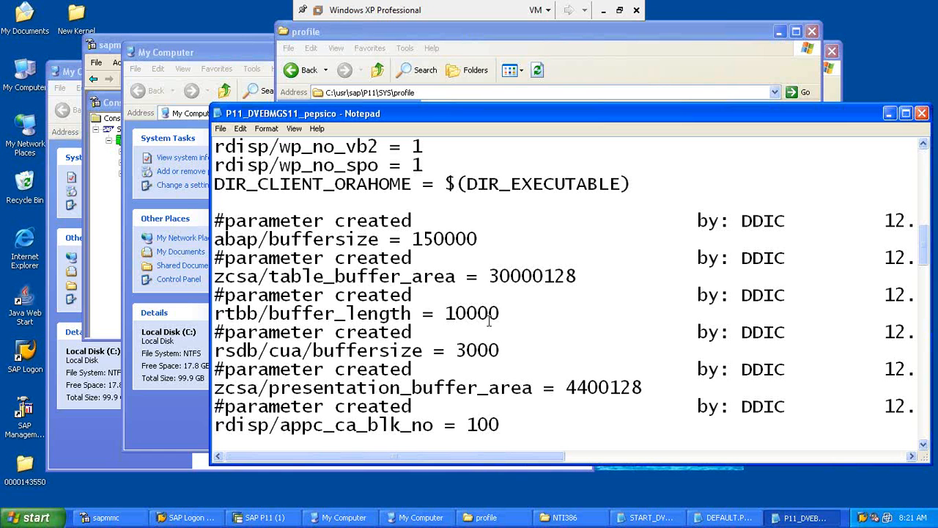
drag(346, 165, 368, 166)
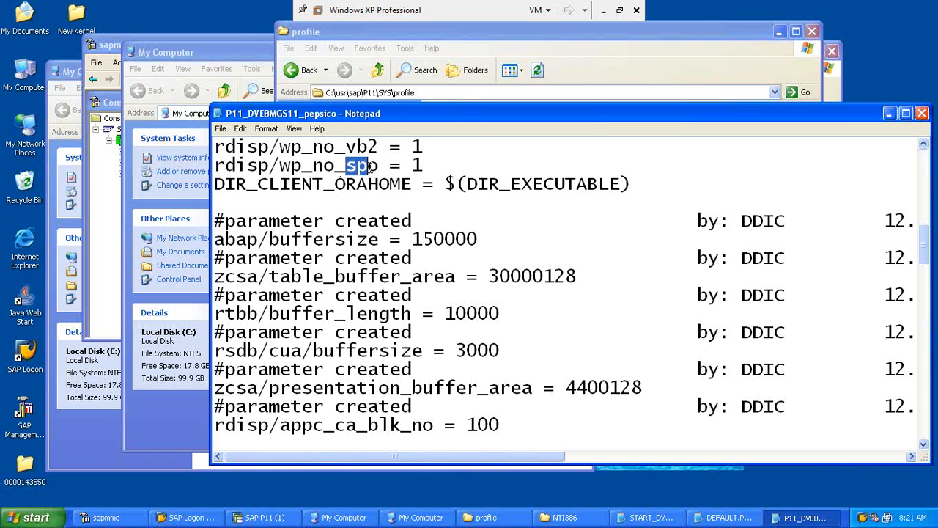
click(248, 313)
drag(247, 313, 401, 313)
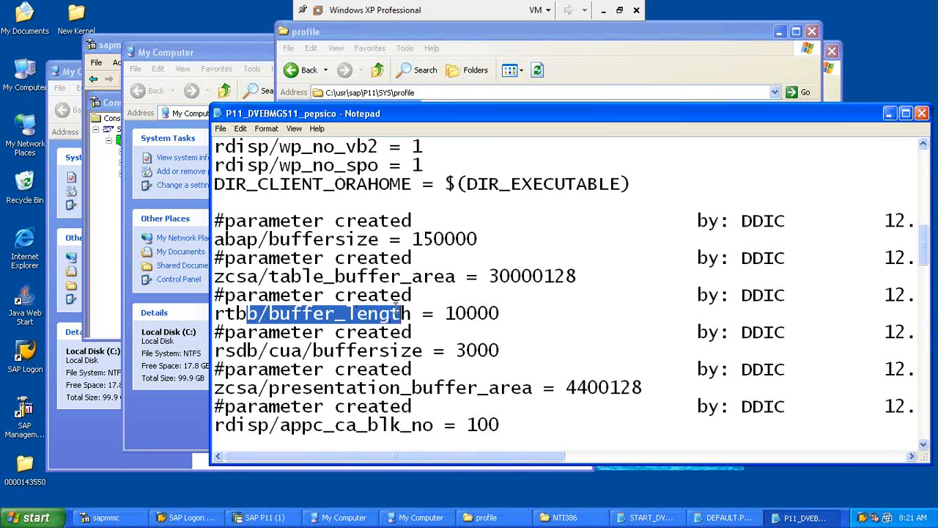
drag(368, 351, 424, 350)
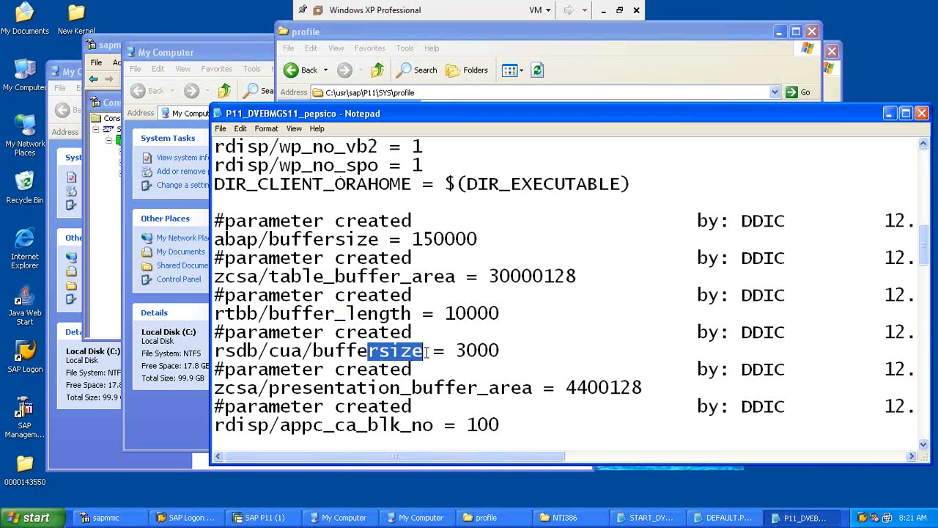
drag(390, 388, 442, 405)
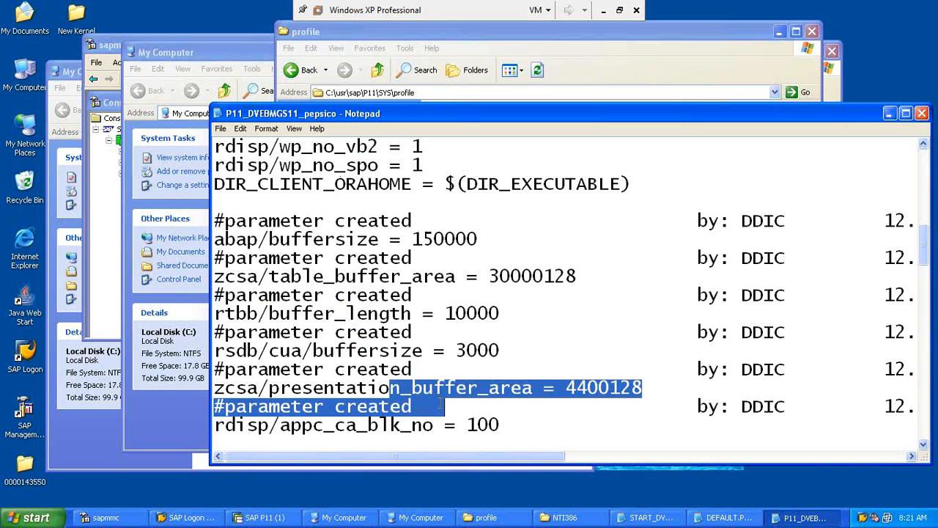
click(405, 425)
Step: Review the DIR_ directory lines, highlight the DIR_SORTTMP path, then minimize the virtual machine
key(Down)
key(Down)
key(Down)
key(Down)
key(Down)
key(Down)
key(Down)
key(Down)
key(Down)
key(Down)
key(Down)
key(Down)
key(Down)
key(Down)
key(Down)
key(Down)
key(Down)
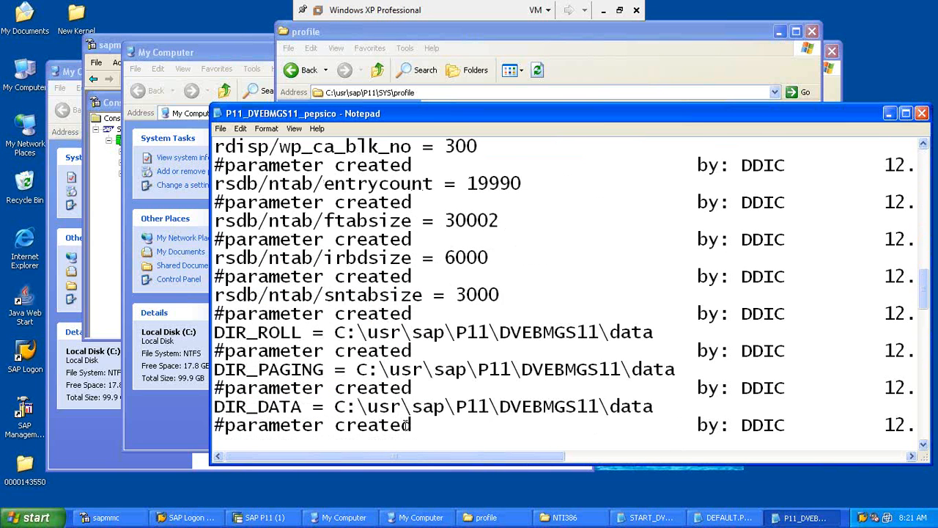
key(Down)
key(Down)
key(Down)
key(Down)
key(Down)
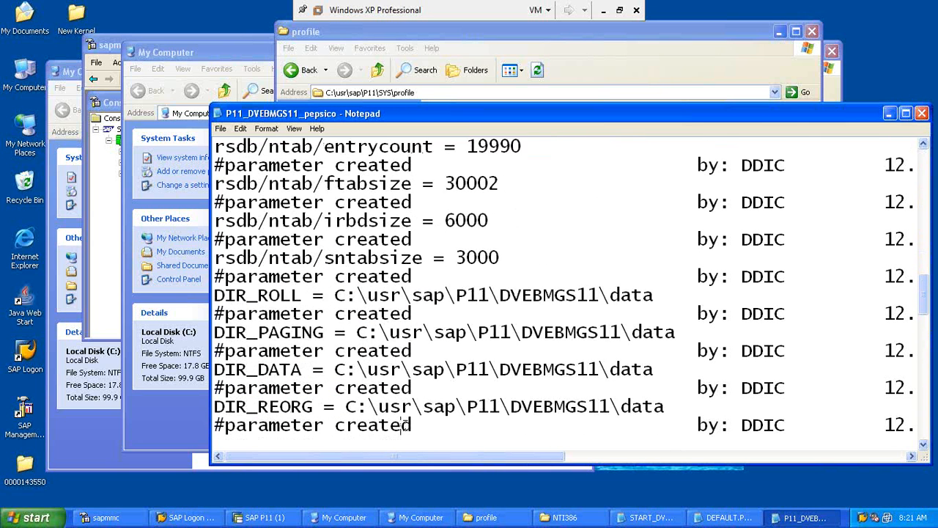
key(Down)
key(Down)
key(Down)
key(Down)
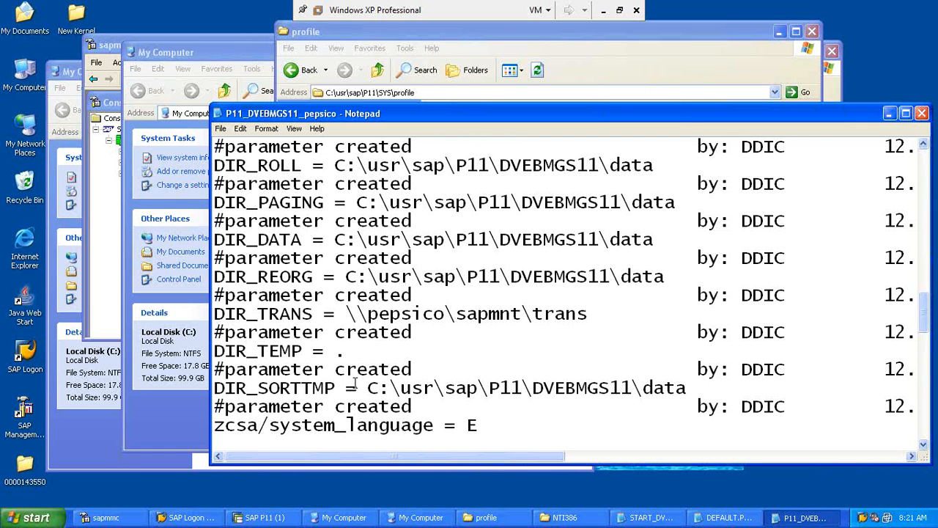
drag(368, 388, 690, 392)
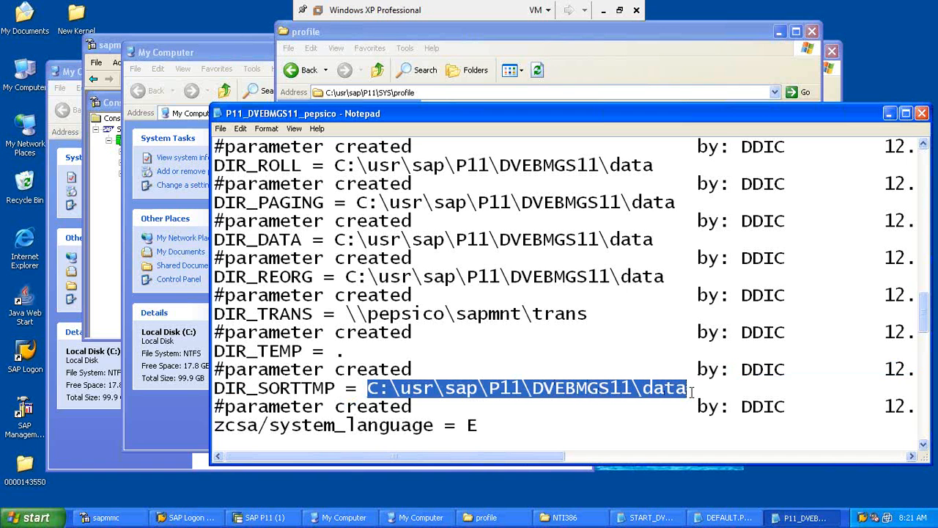
click(604, 12)
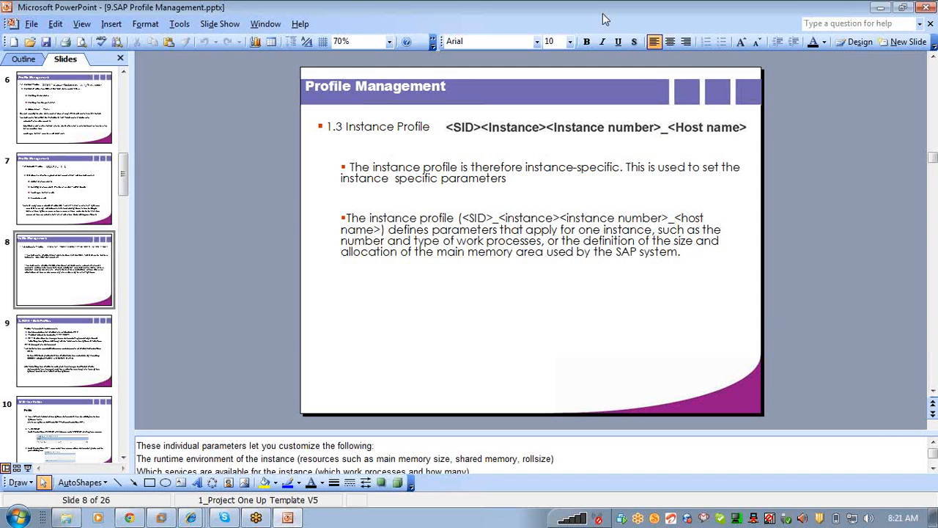
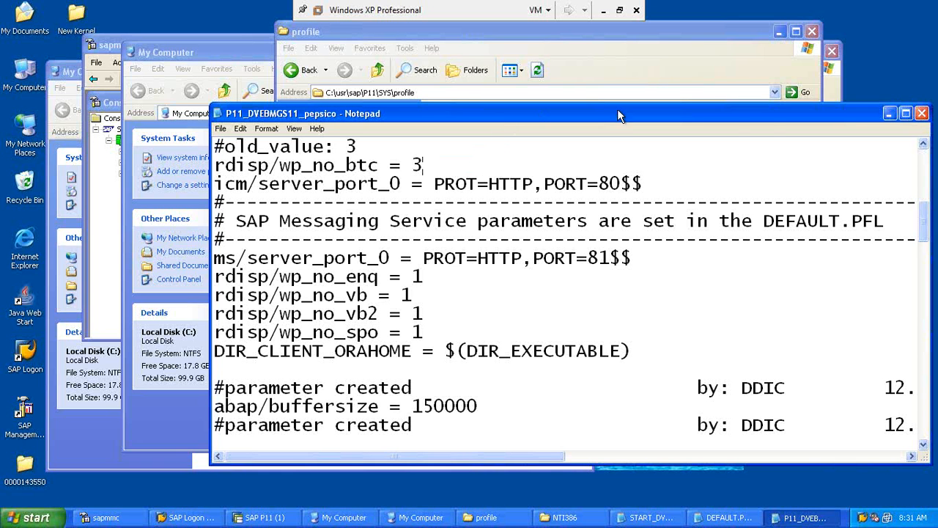
Step: Leave the virtual machine and start a new blank Notepad note over the PowerPoint slides
click(889, 114)
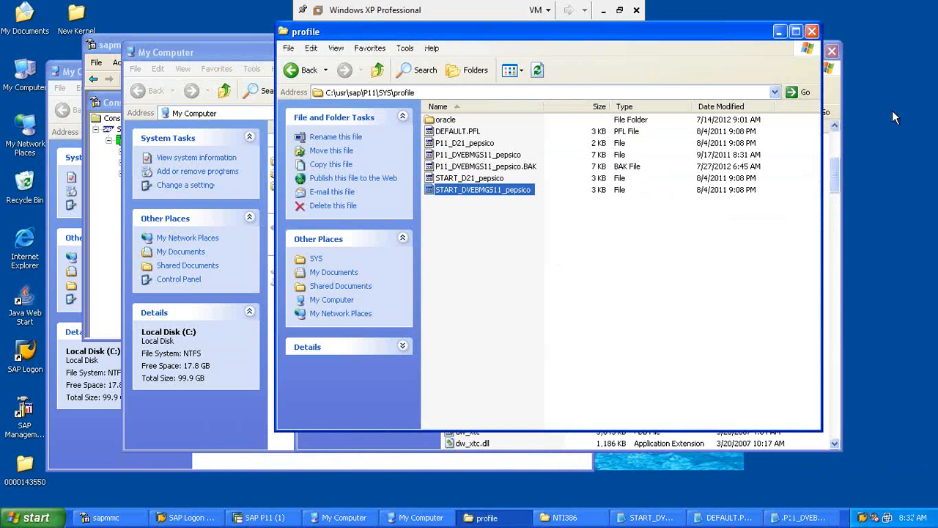
click(602, 10)
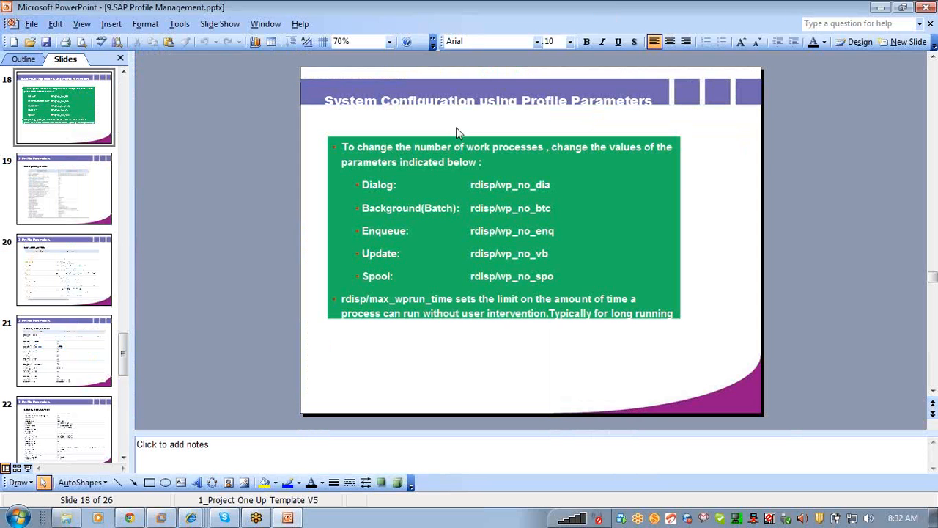
click(17, 518)
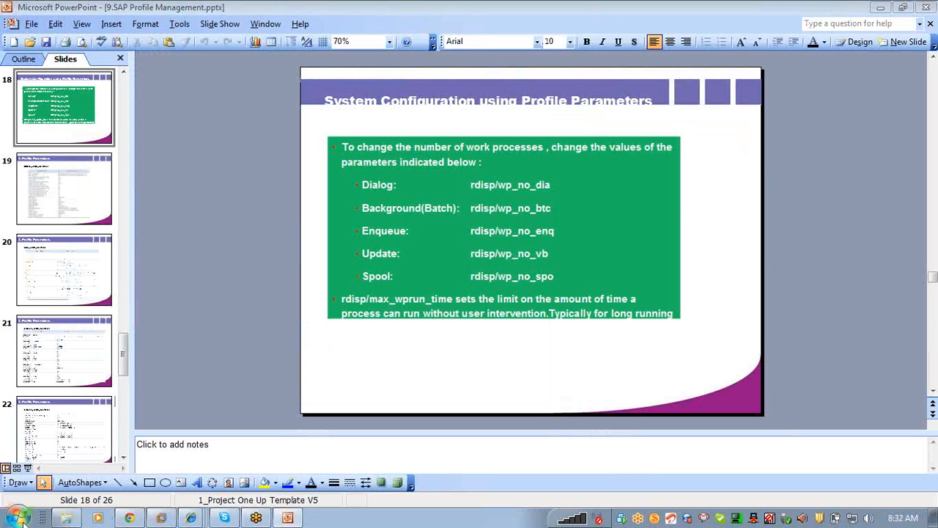
click(51, 174)
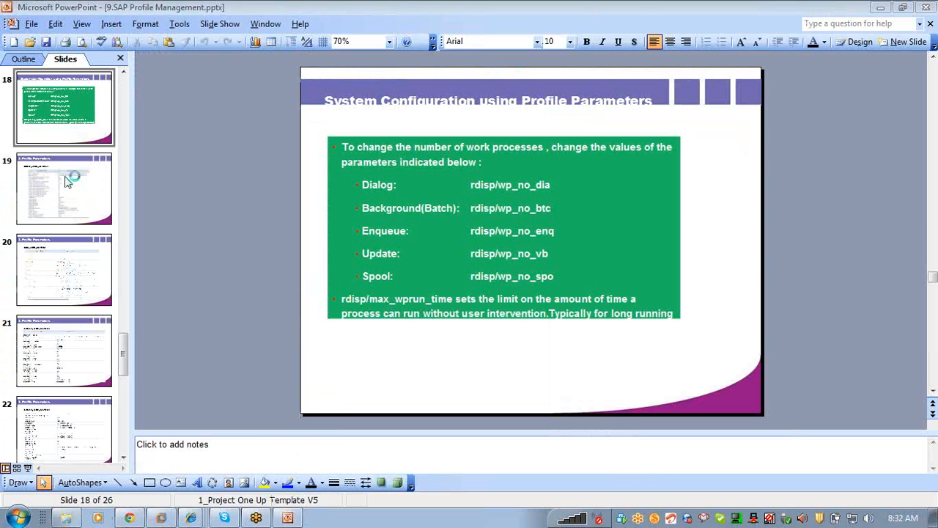
key(Return)
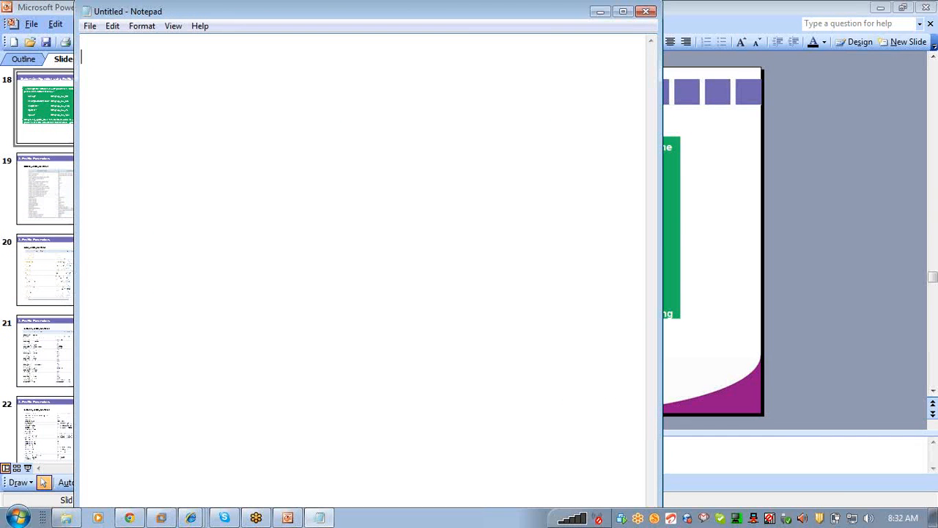
Step: Note the transaction codes RZ10, RZ11 and TU02 in capitals on separate lines
key(Caps_Lock)
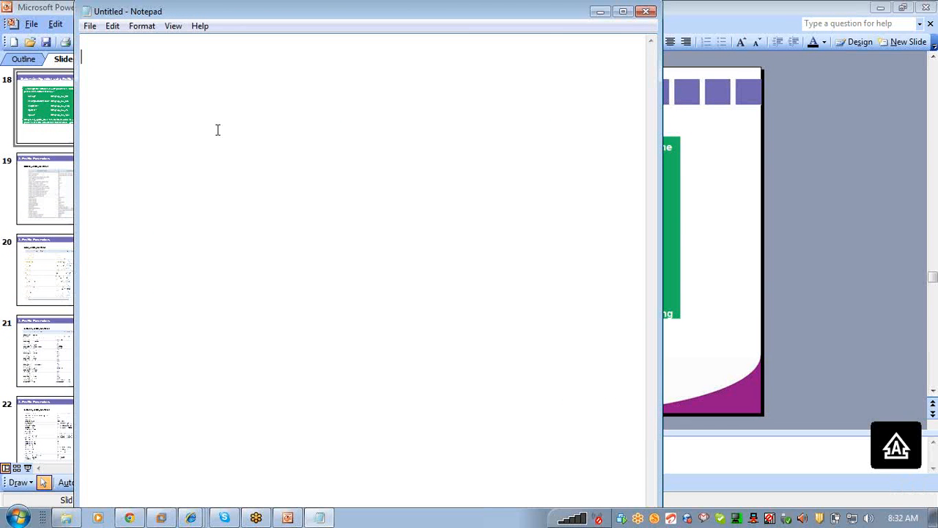
text(RZ10)
key(Return)
text(RZ11)
key(Return)
text(TU)
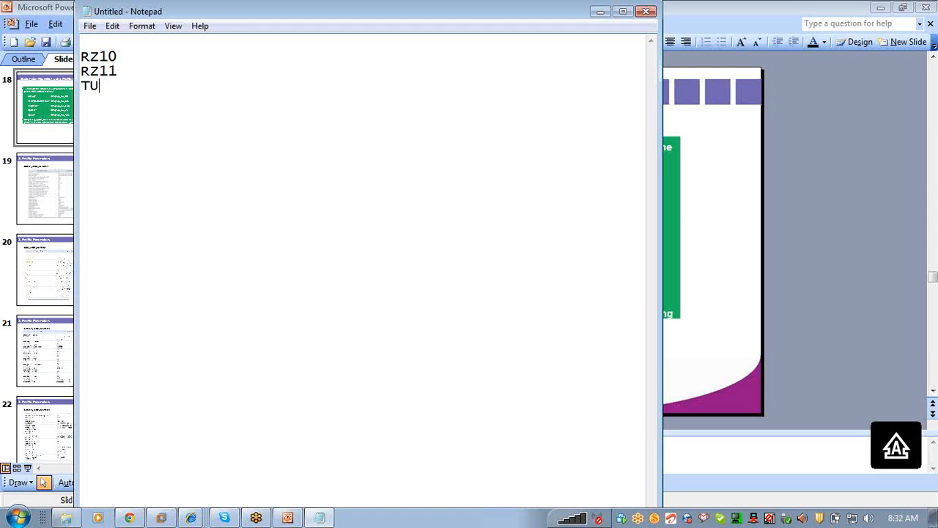
text(02)
Step: Add a 'PARAMETERS - 2TYPES' heading listing 1.STATIC and 2.DYNAMIC
key(Return)
text(PARAMETERS - )
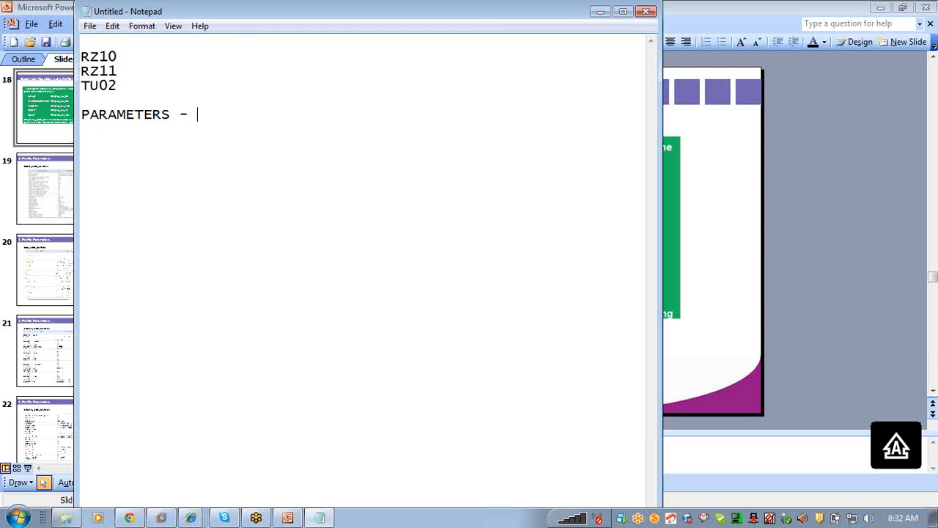
text(2TYPES)
text(1.STATIC)
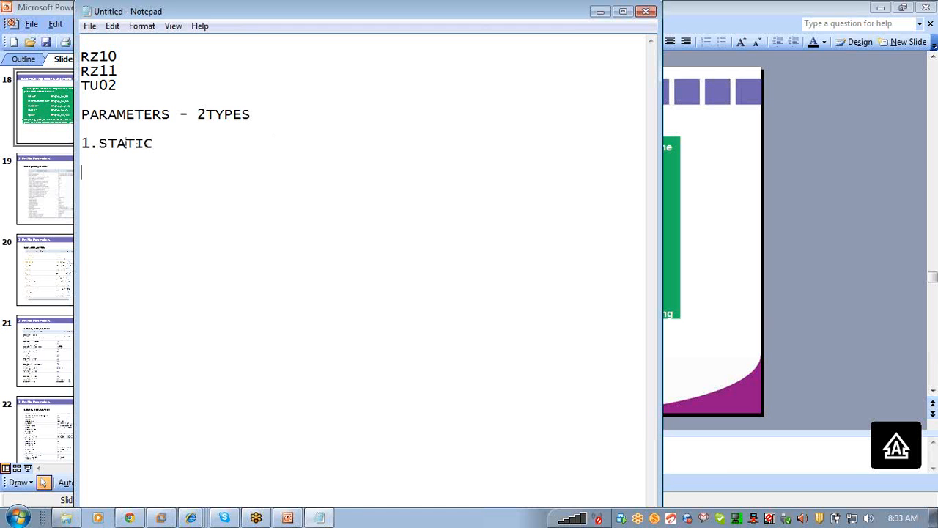
key(Return)
key(Return)
text(2.DYNAMIC)
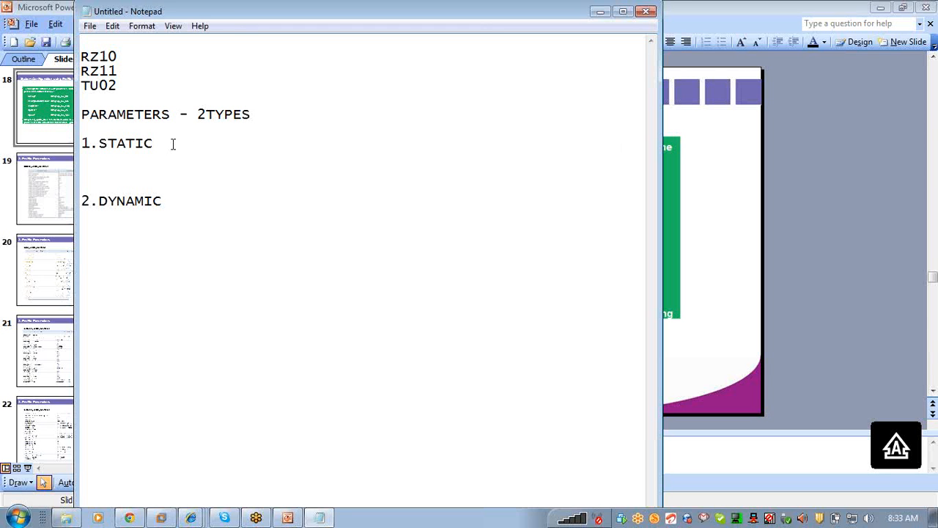
Step: After 1.STATIC, note '- need to restart, perm. change , RZ10' and remove the extra blank line
key(Caps_Lock)
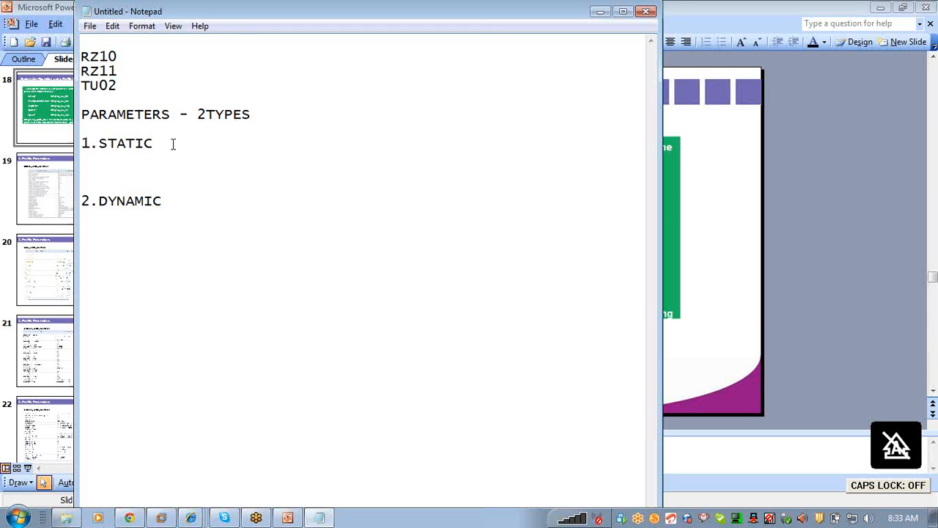
text(-)
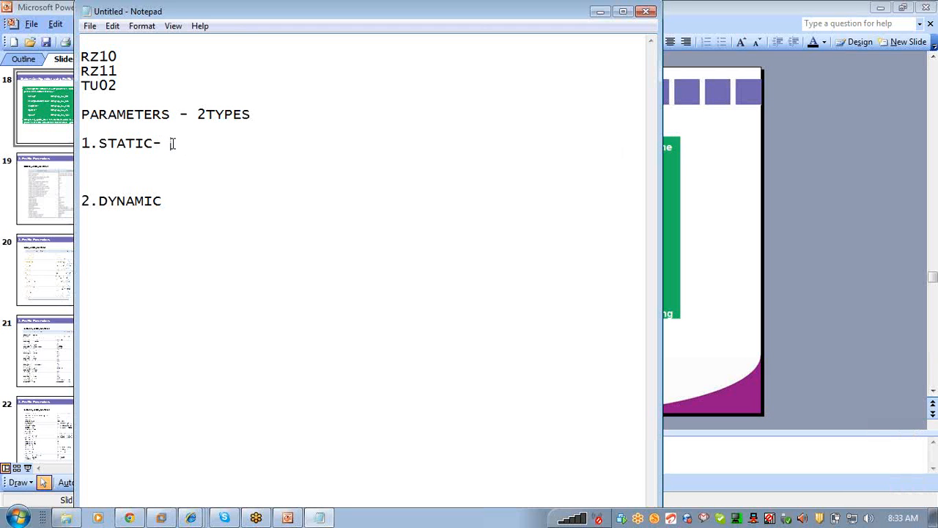
text( need to restart)
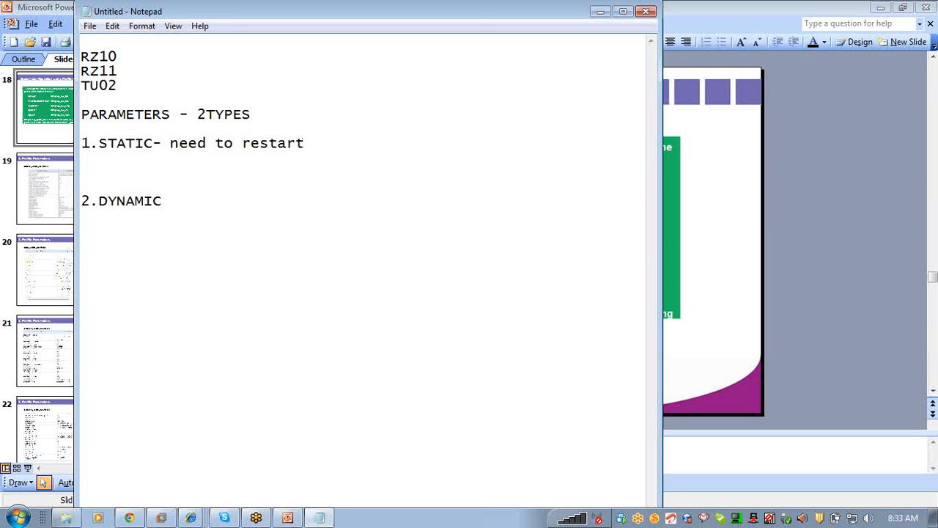
text(-)
key(BackSpace)
key(BackSpace)
text(, ep)
key(BackSpace)
key(BackSpace)
text(perm. change)
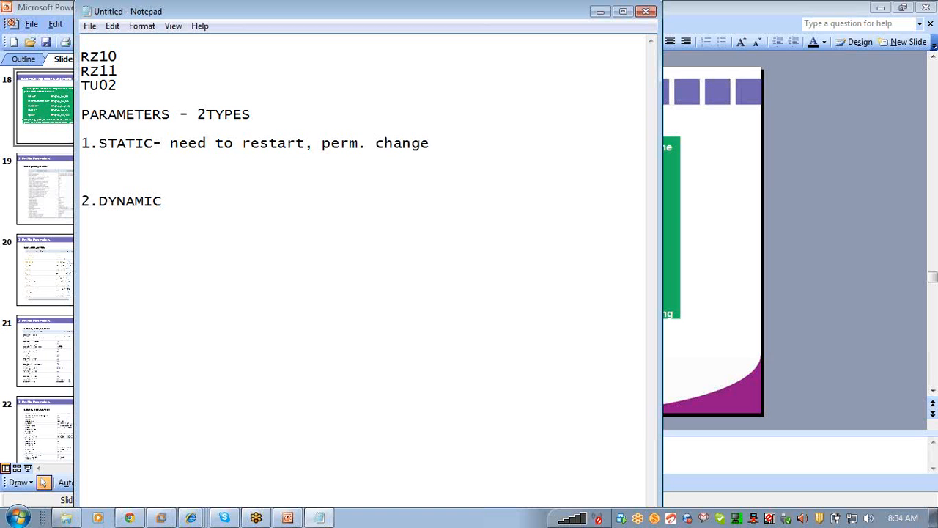
text(, RZ10)
key(Down)
key(Delete)
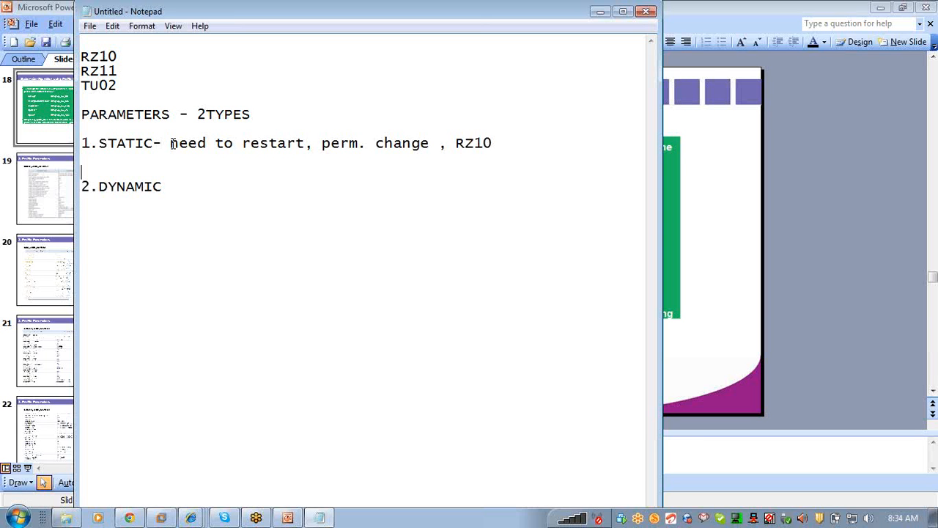
key(Down)
Step: After 2.DYNAMIC, add '- No need restart, temp. changes, goes backto previosu value when we restart.'
text(- No need re)
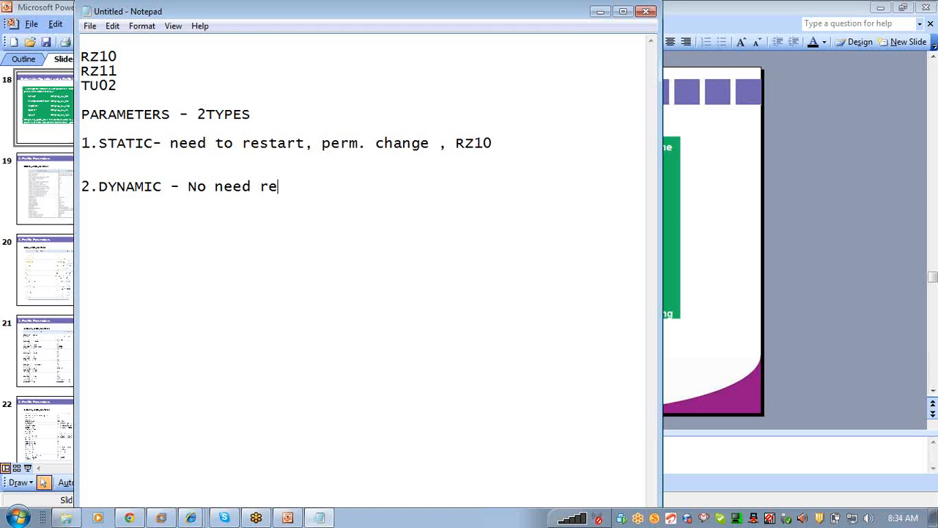
text(start)
text(, temp)
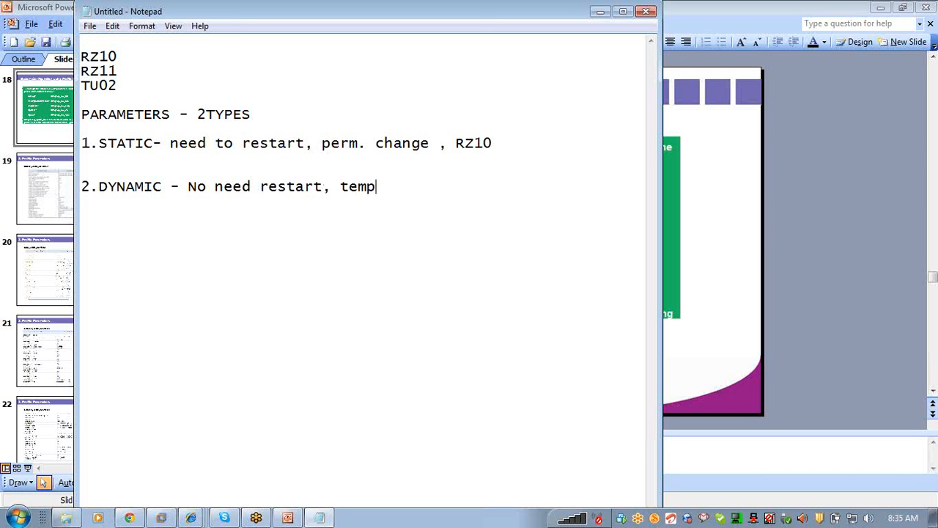
text(. changes)
text(, goes backto)
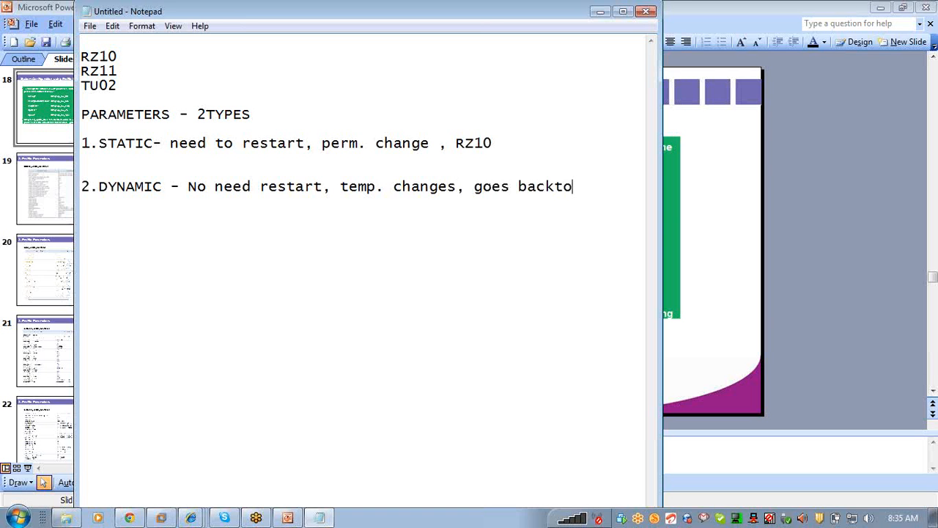
text( previosu value)
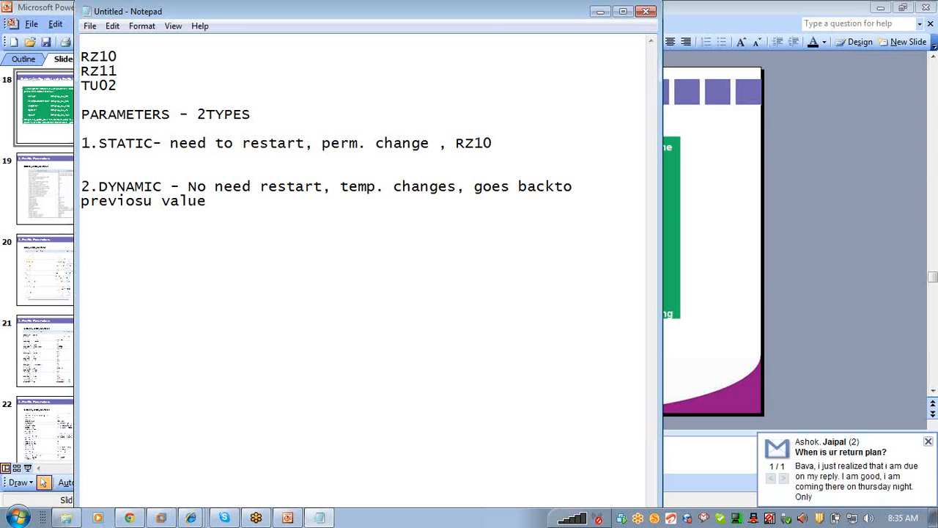
text( we w)
key(BackSpace)
key(BackSpace)
key(BackSpace)
text(hen we)
text(restart.)
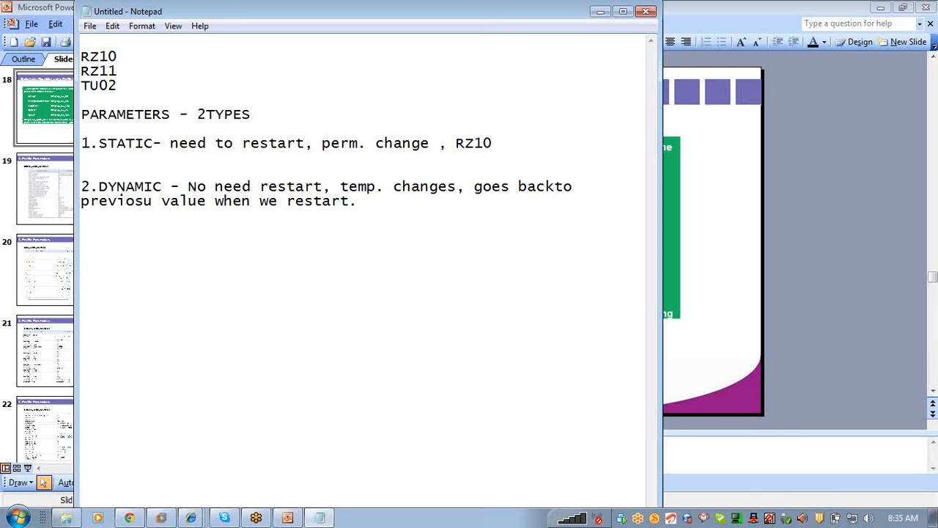
Step: Bring the PowerPoint slide back in front of the notes
click(932, 32)
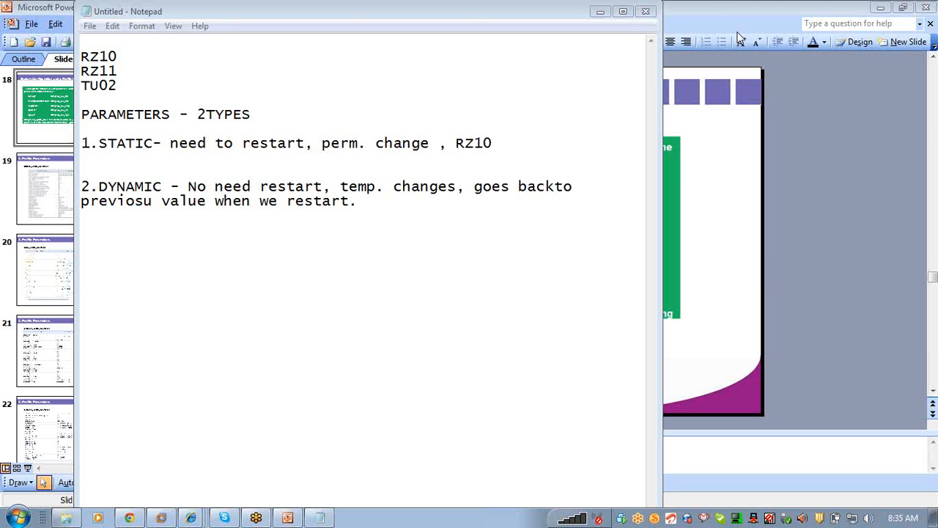
click(376, 200)
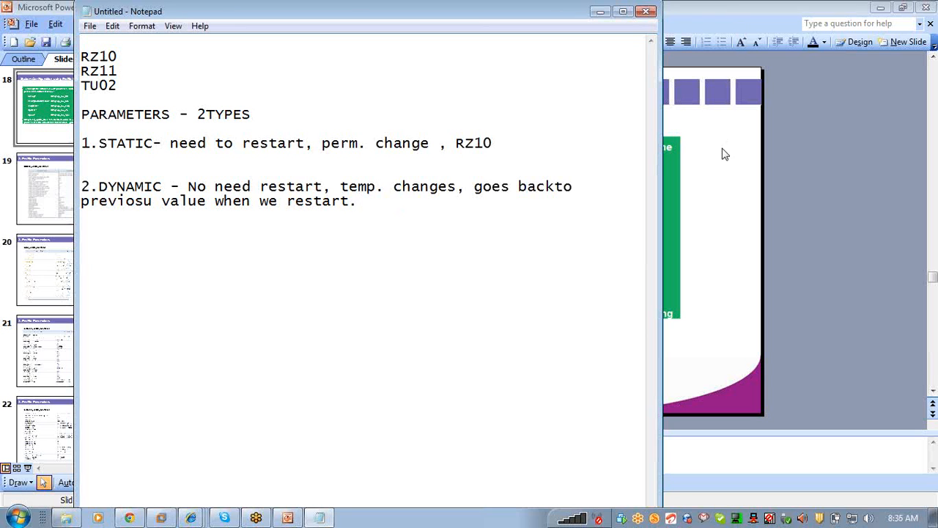
click(714, 227)
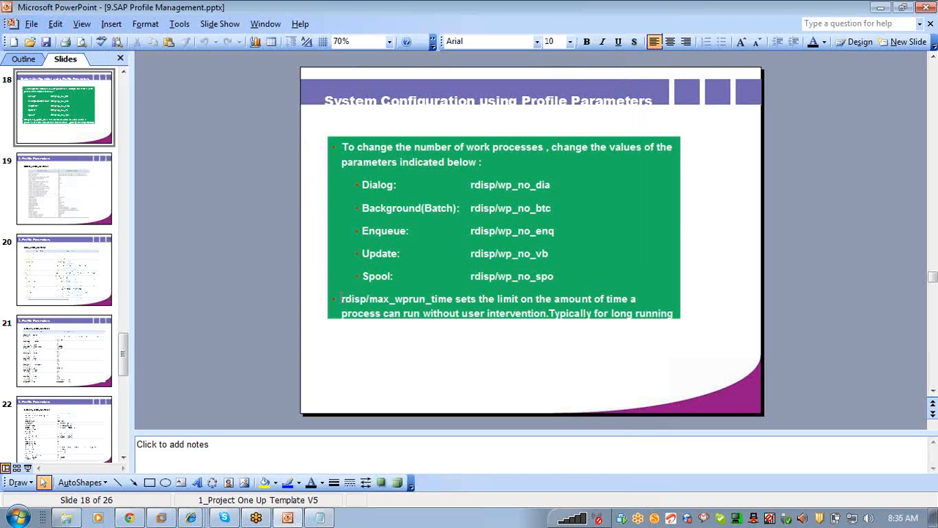
Step: Highlight rdisp/max_wprun_time on the PowerPoint slide, then switch back to Notepad
drag(342, 298, 452, 298)
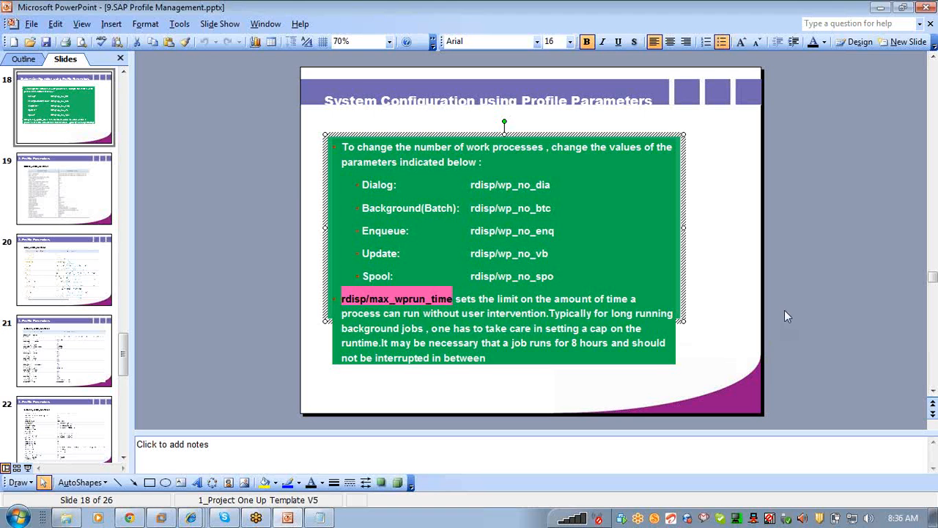
key(alt+Tab)
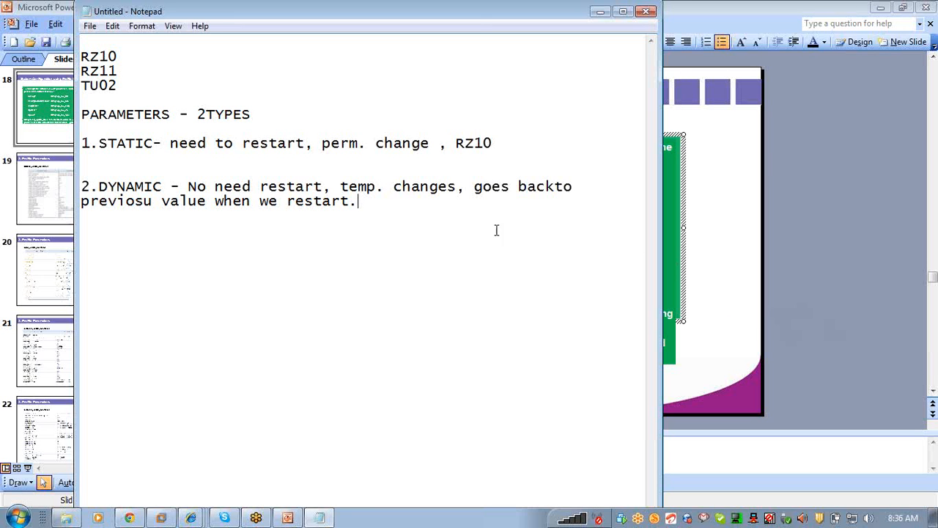
Step: Append '-Rz11' to the DYNAMIC line and add a new line 'RZ11 - 1.display value'
text(-Rz11)
drag(455, 143, 493, 143)
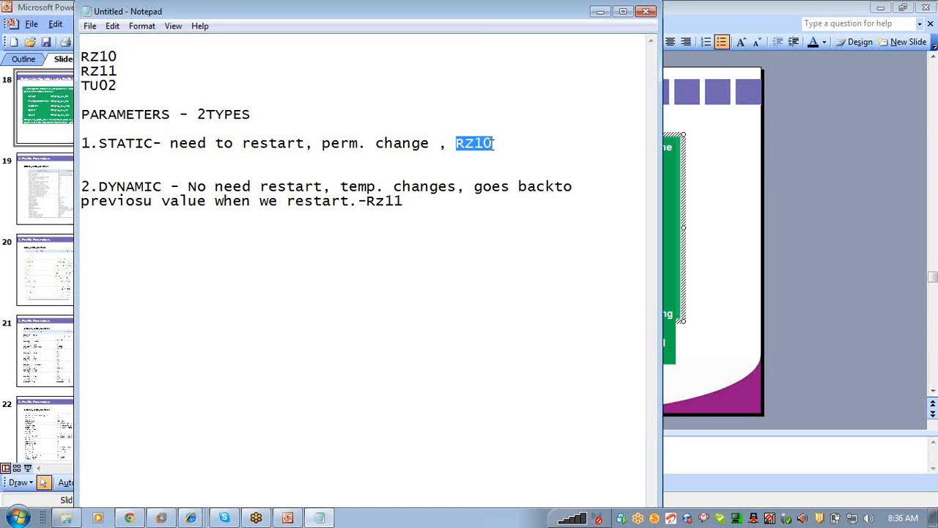
click(417, 206)
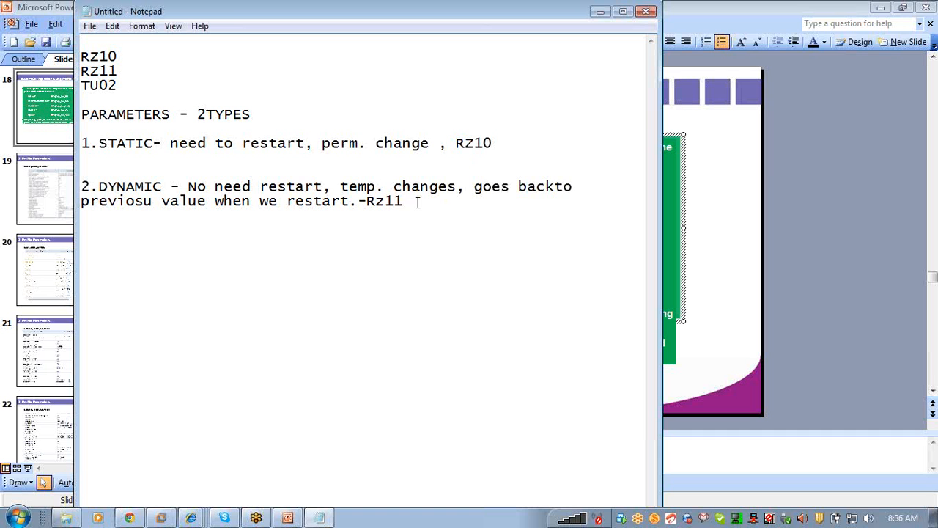
key(Return)
key(Return)
text(RZ11 - 1.display value)
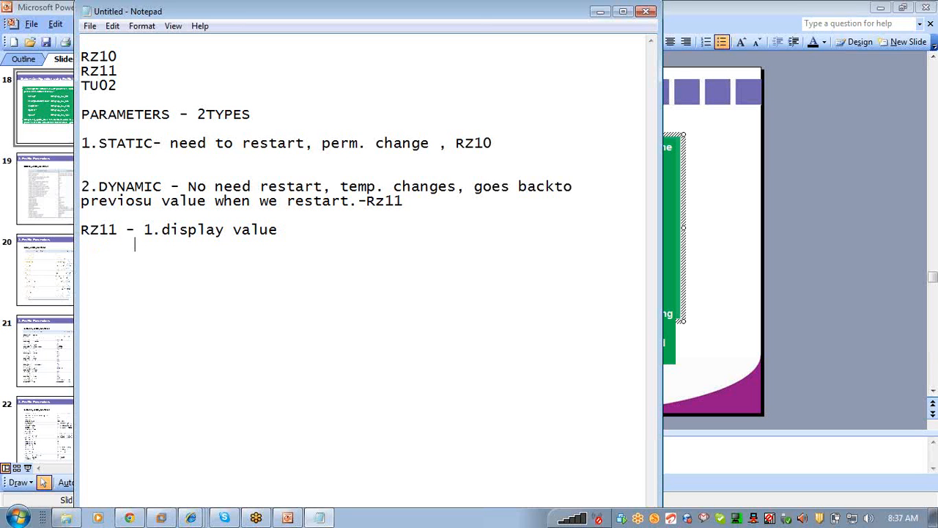
Step: Add '2.Documentation' as the second RZ11 item
text(2. Documentation)
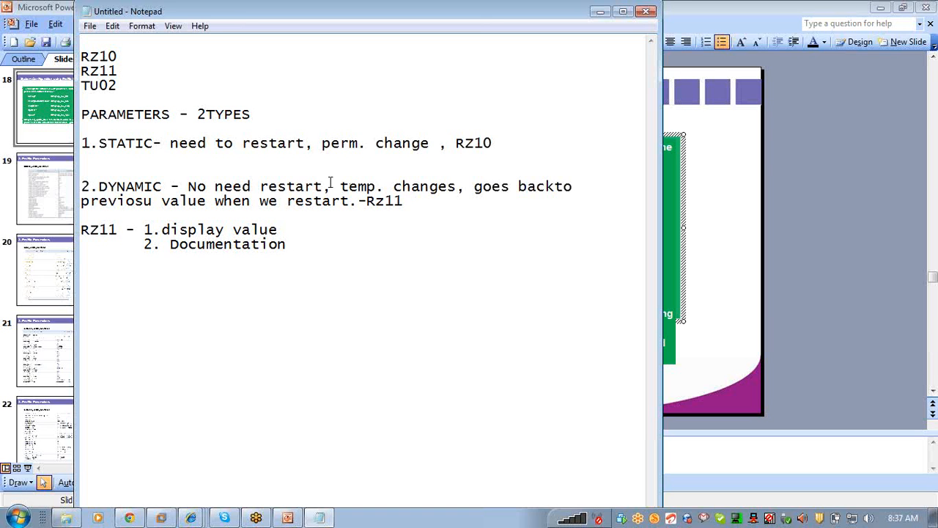
click(167, 244)
key(BackSpace)
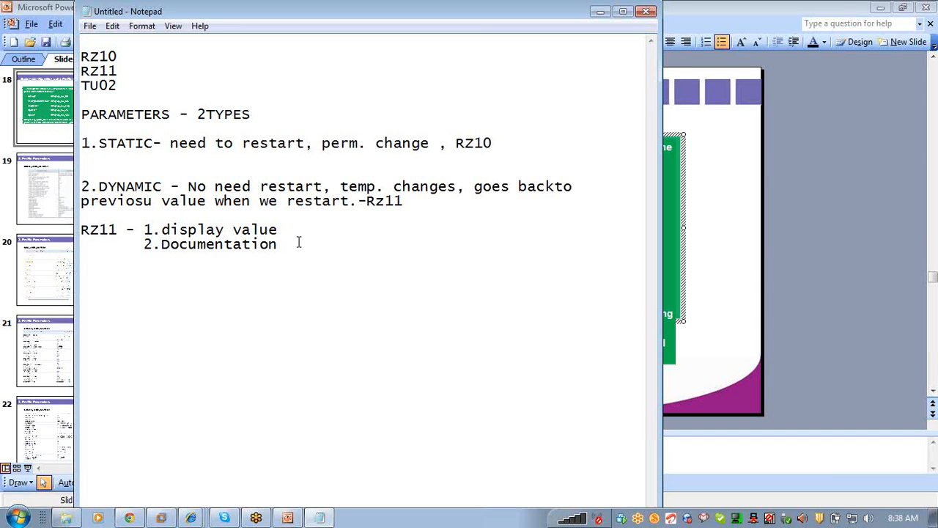
Step: Add '3.CHANGE VALUE button...dynamic parameter' as the third RZ11 item
key(Return)
text(3.C)
key(Caps_Lock)
text(HANGE VAL)
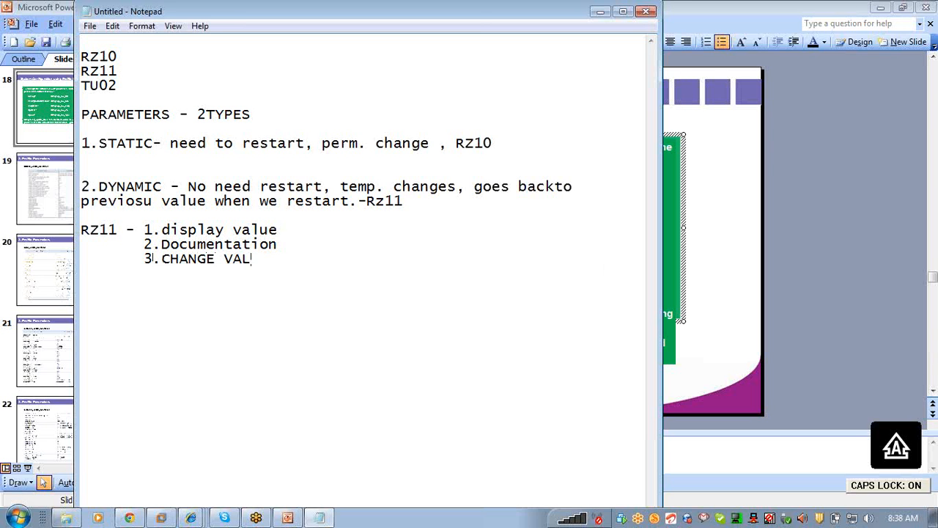
text(UE)
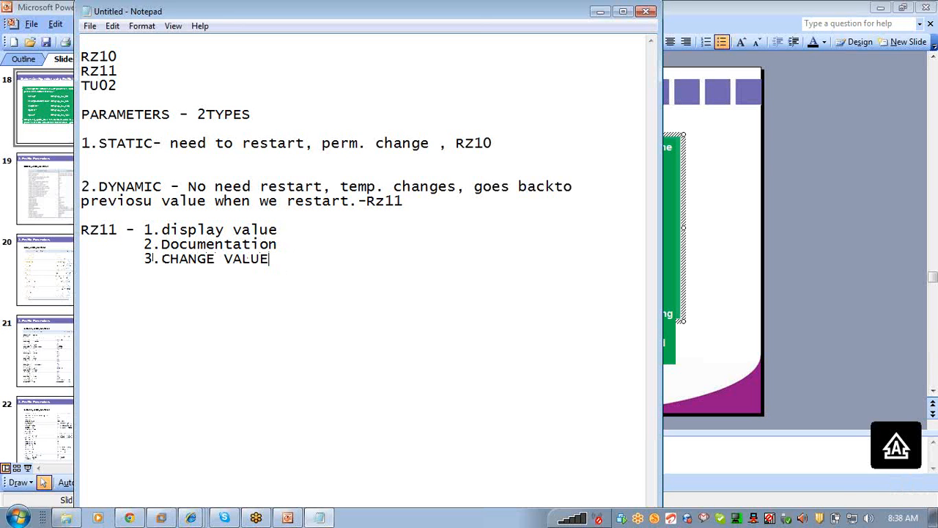
key(Caps_Lock)
text(button)
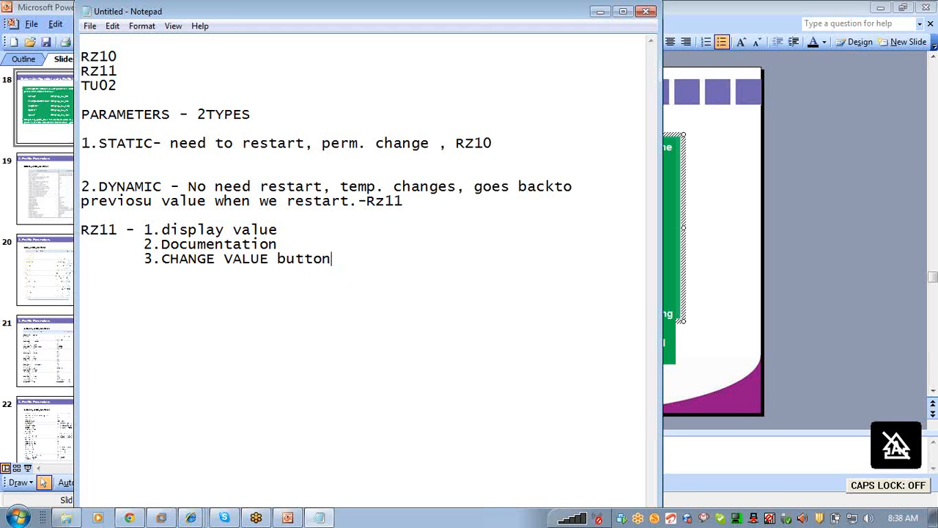
text(...dyan)
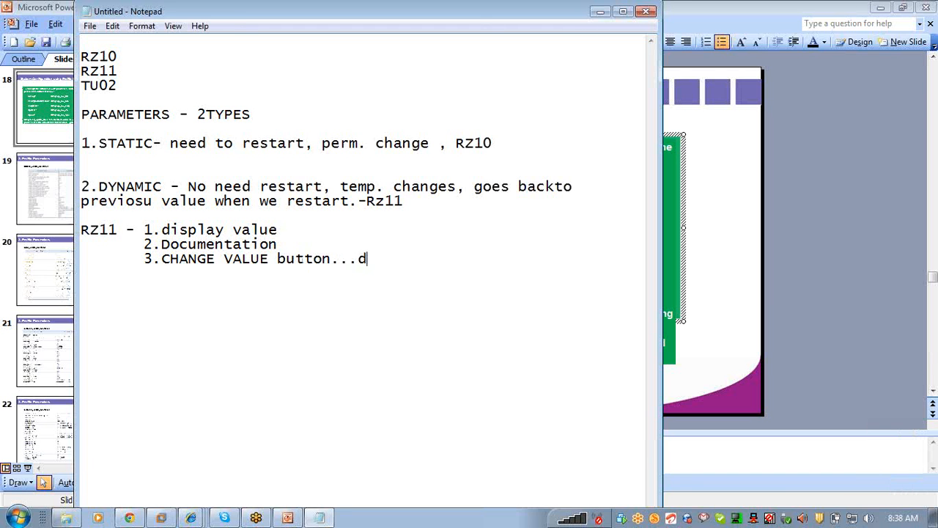
key(BackSpace)
key(BackSpace)
key(BackSpace)
text(na)
key(BackSpace)
key(BackSpace)
text(ynamic parat)
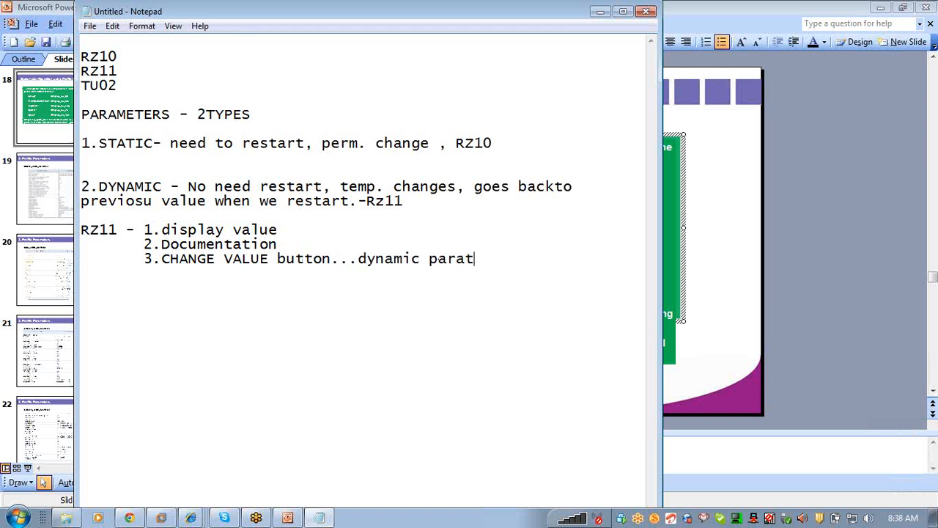
key(BackSpace)
text(meter)
drag(99, 187, 162, 188)
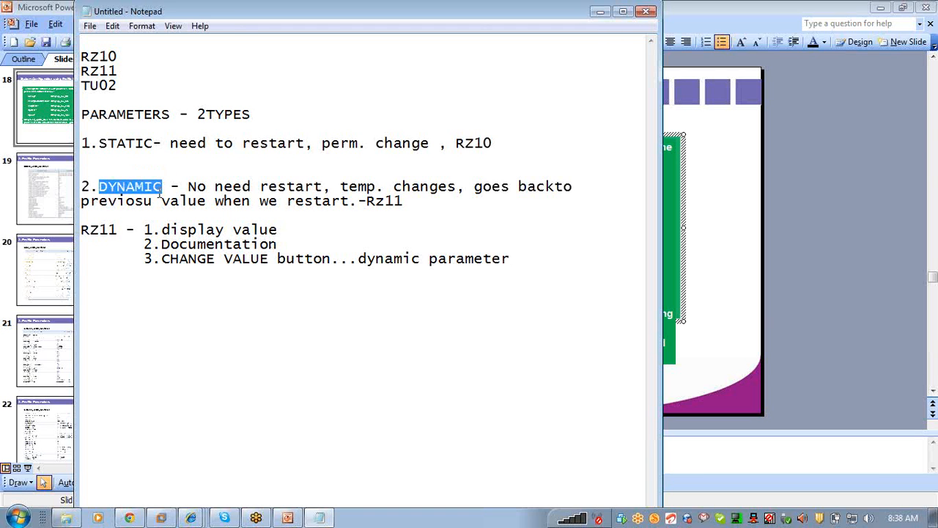
drag(81, 229, 118, 229)
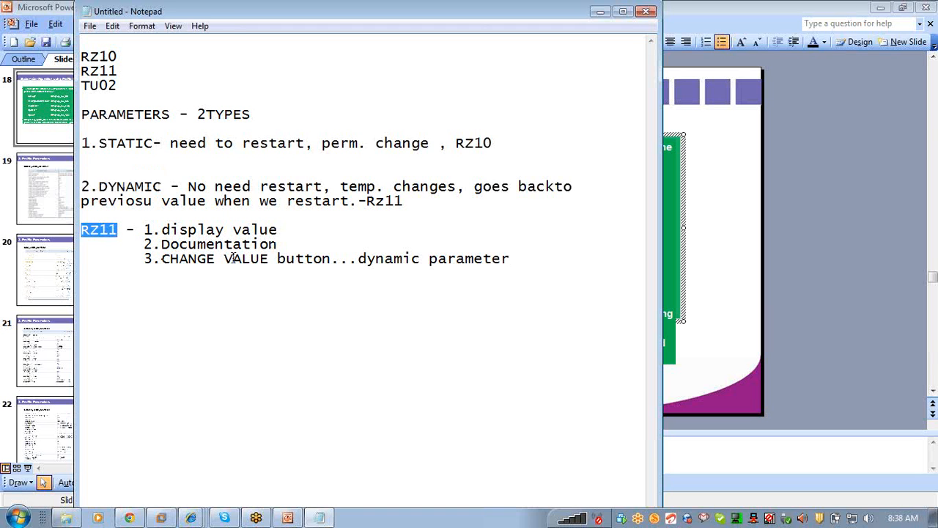
click(162, 258)
drag(222, 252, 266, 263)
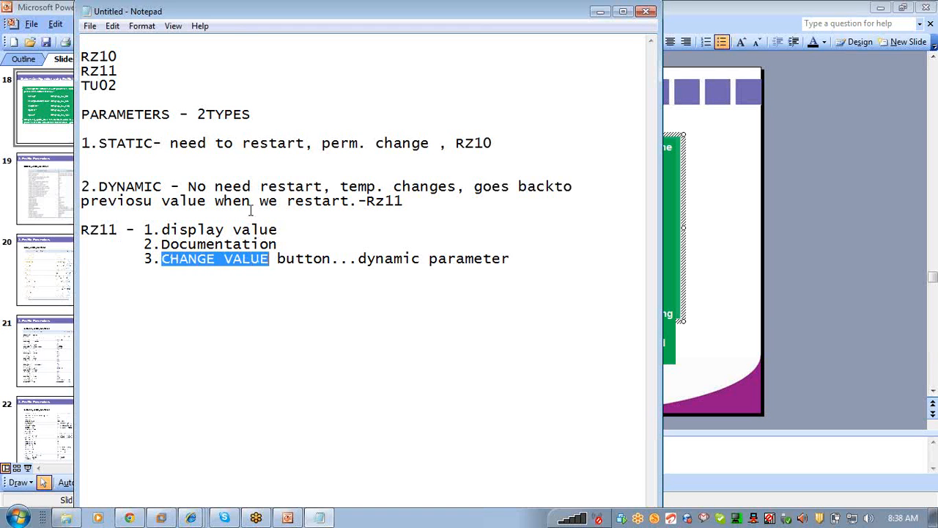
click(195, 186)
drag(195, 186, 325, 189)
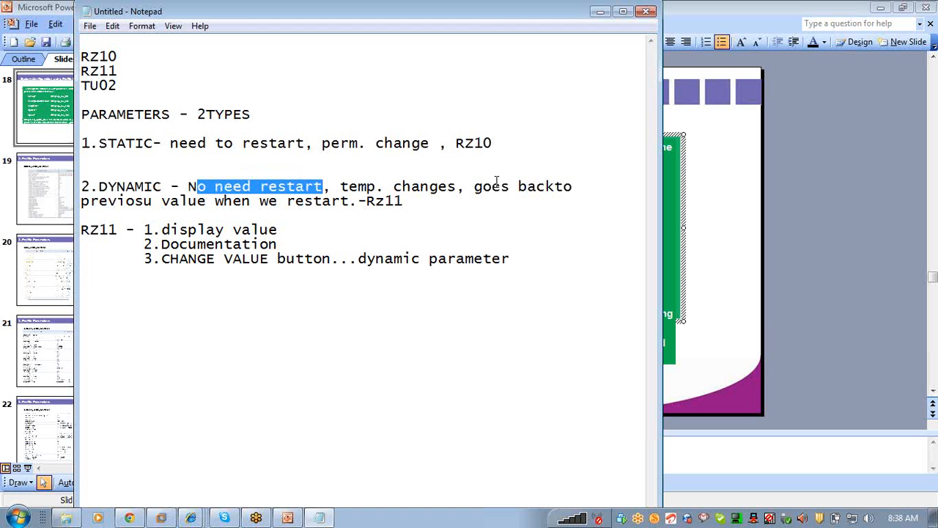
drag(484, 187, 349, 194)
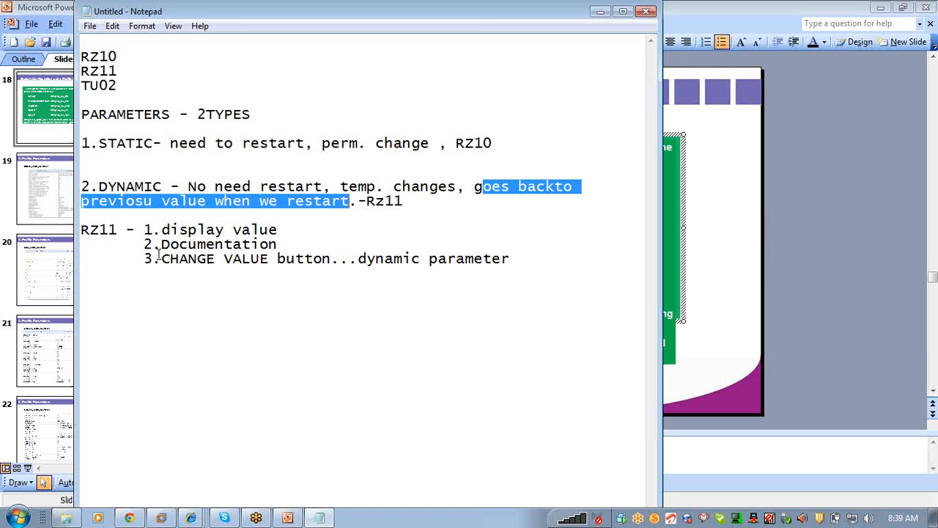
drag(162, 258, 269, 258)
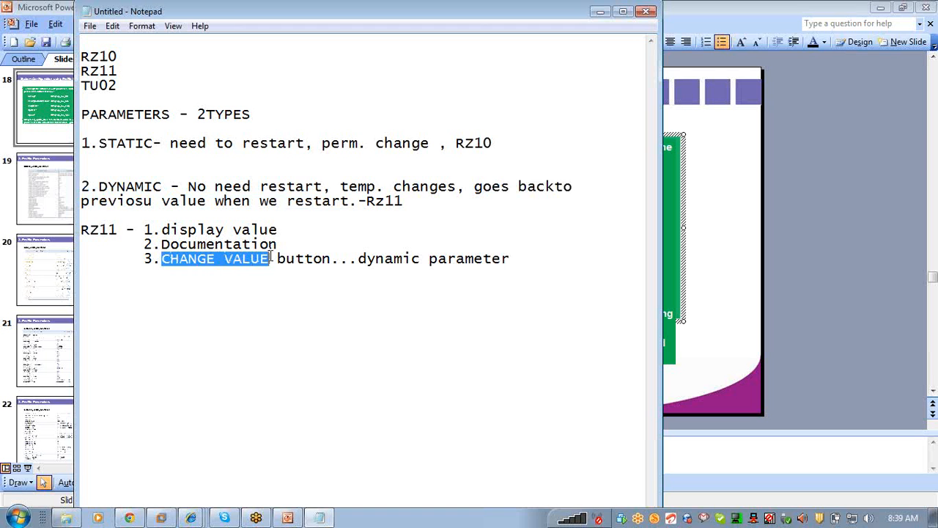
drag(99, 144, 158, 140)
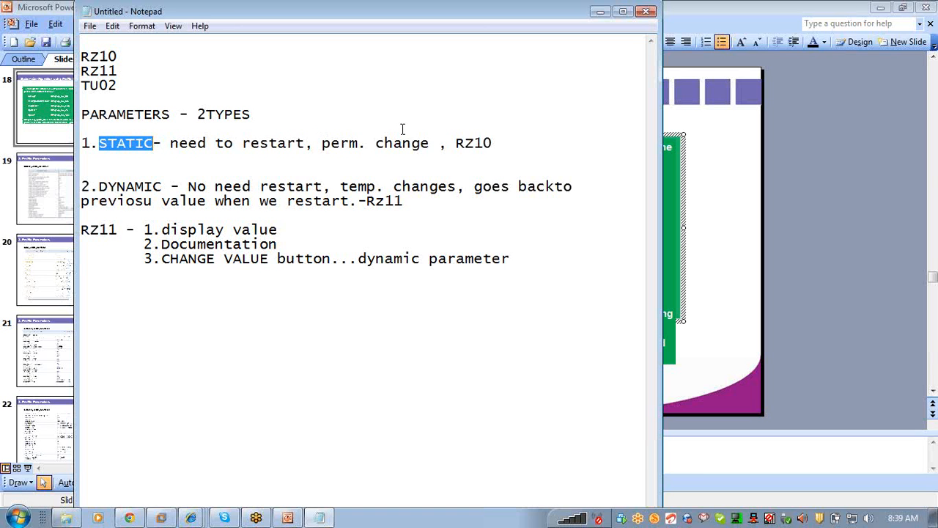
drag(455, 143, 492, 141)
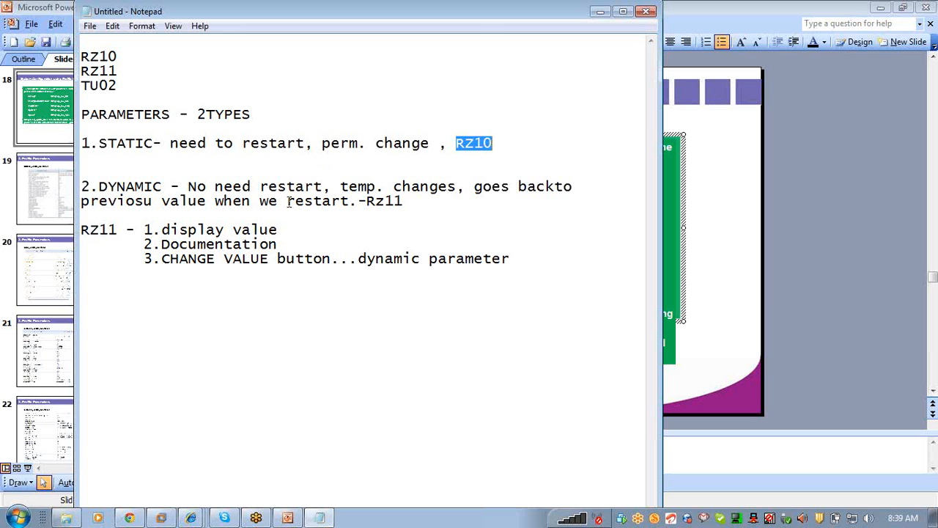
click(165, 259)
drag(165, 258, 274, 256)
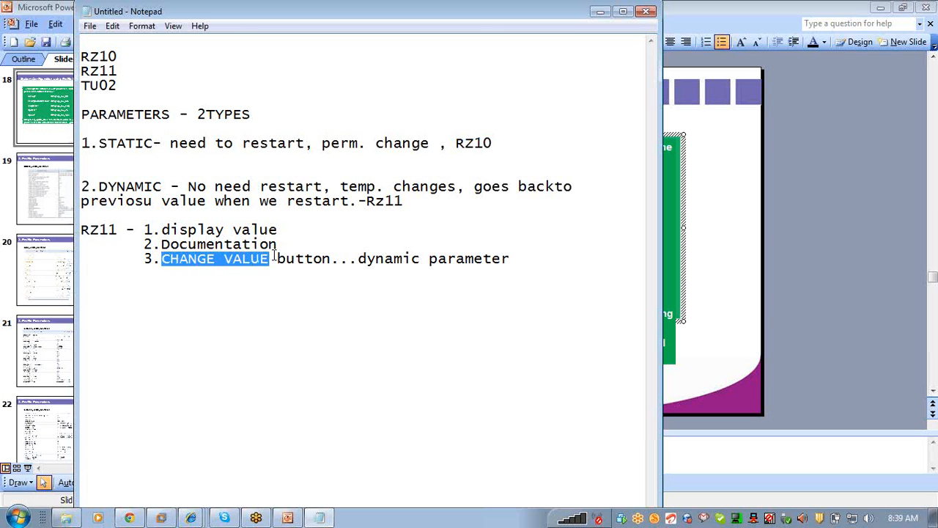
Step: Log on to SAP P11 client 001 with the user name and password, then minimize the VM
click(161, 518)
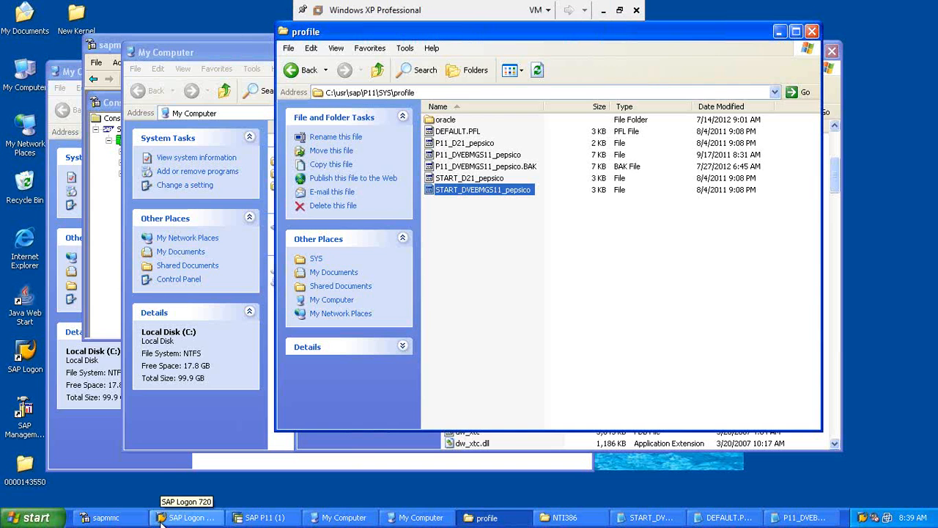
click(260, 518)
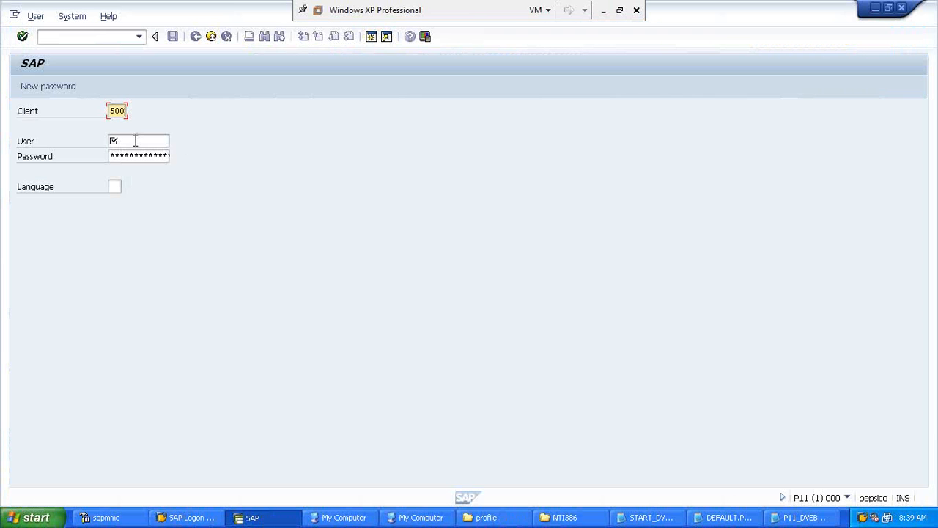
click(135, 141)
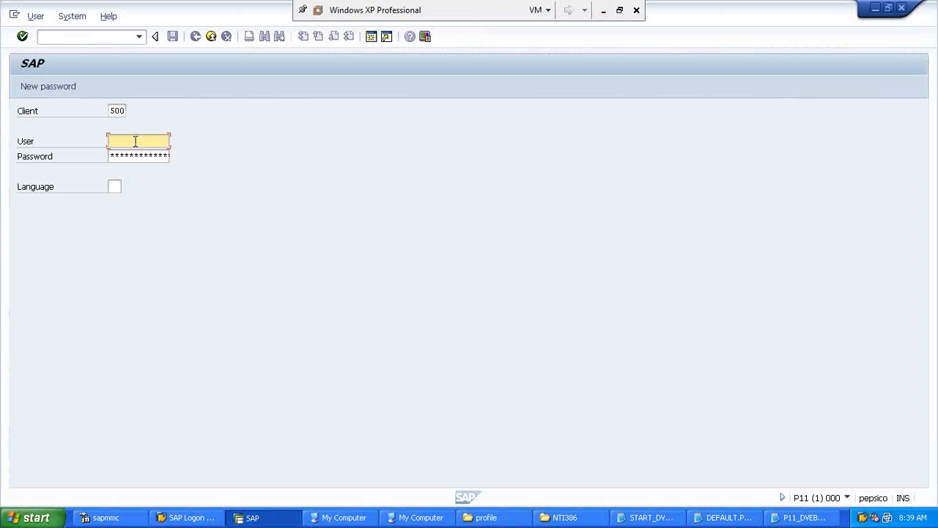
key(shift+Tab)
text(001)
key(Tab)
text(ashok)
key(Tab)
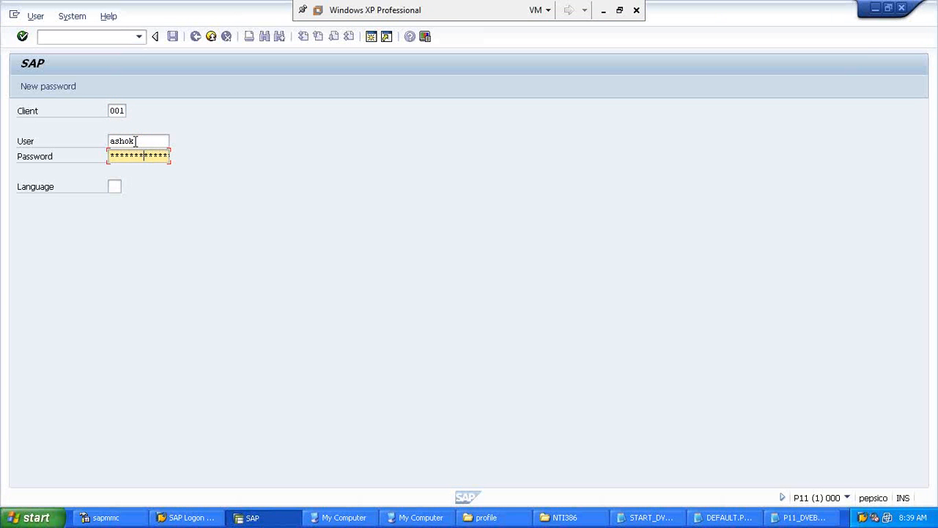
key(Return)
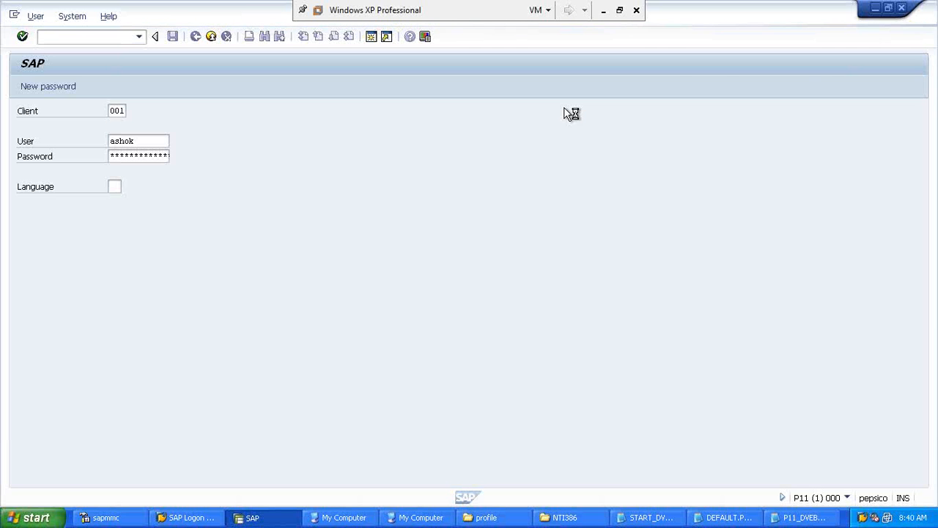
click(604, 12)
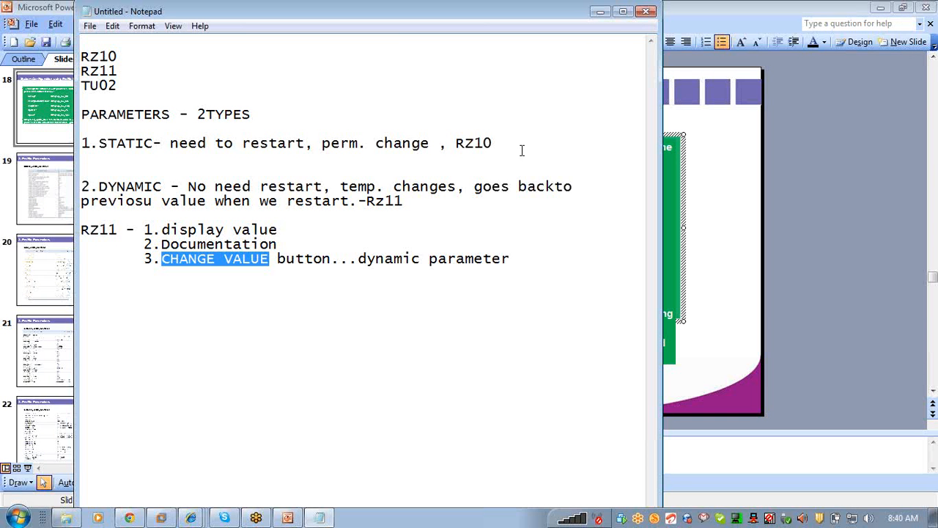
drag(96, 142, 152, 143)
drag(96, 186, 162, 186)
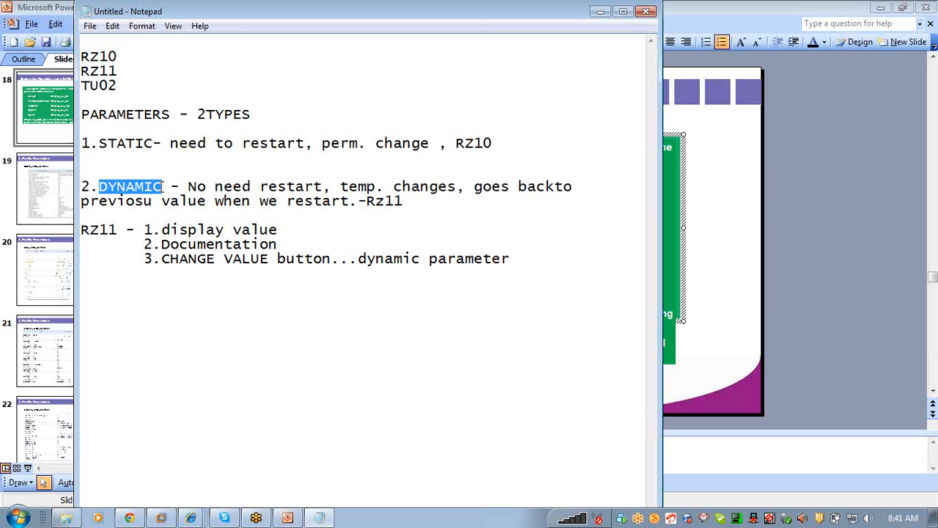
click(119, 154)
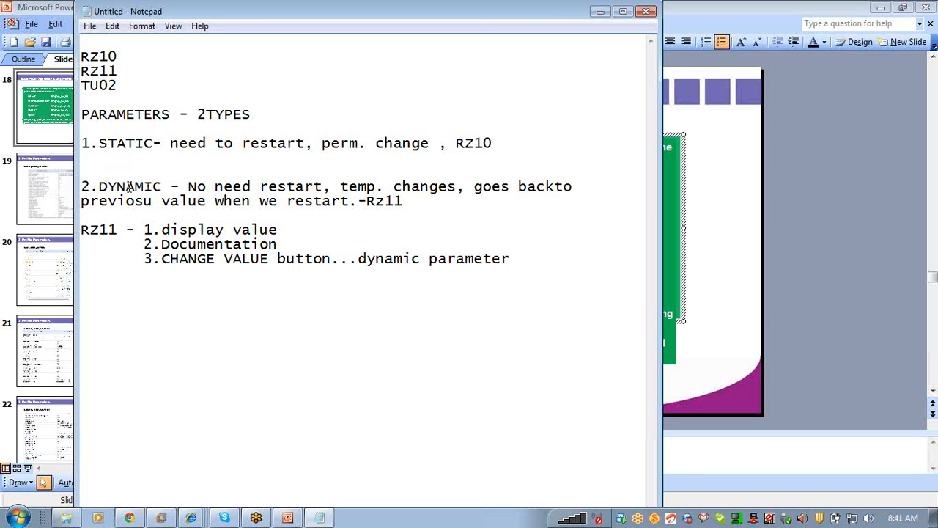
Step: Run /nrz11 and display rdisp/wp_no_dia's attributes, showing current value 8
click(164, 519)
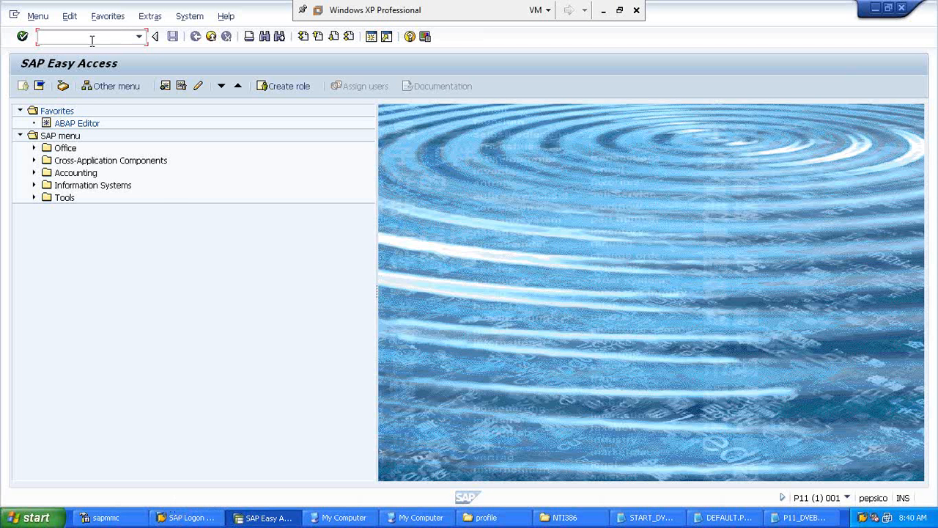
text(/n)
text(rz11)
key(Return)
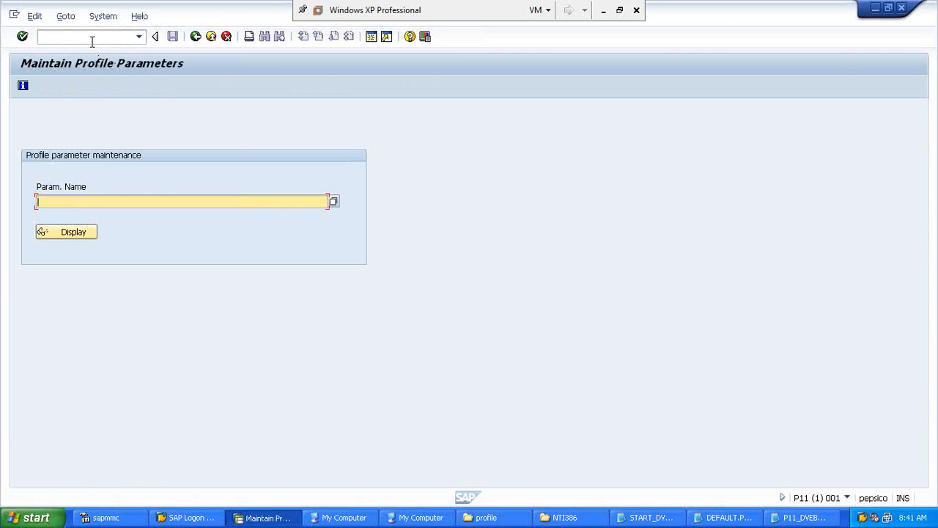
text(rdisp/wp_no_dia)
click(64, 234)
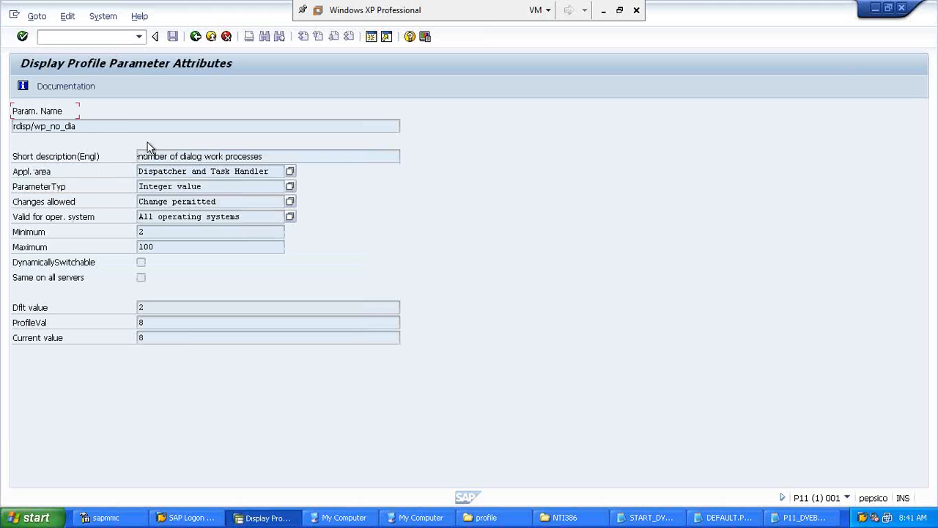
drag(139, 156, 265, 156)
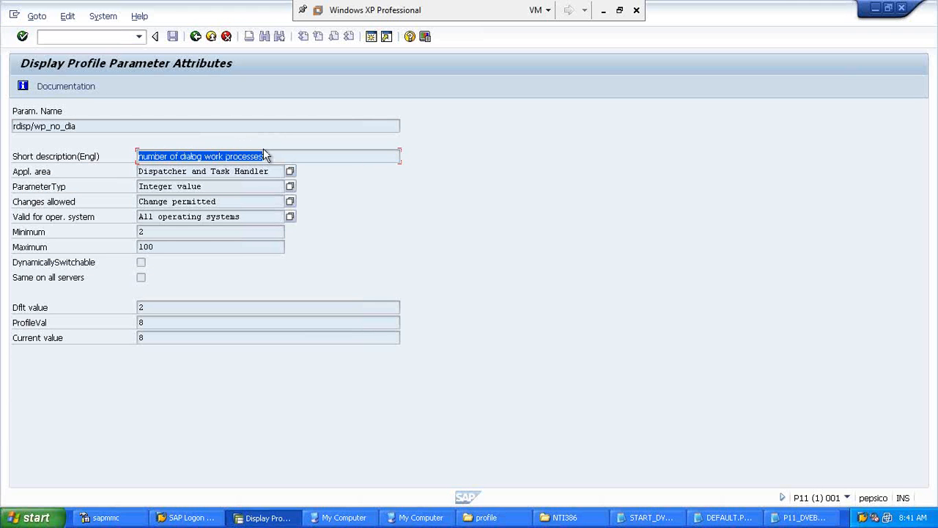
click(52, 90)
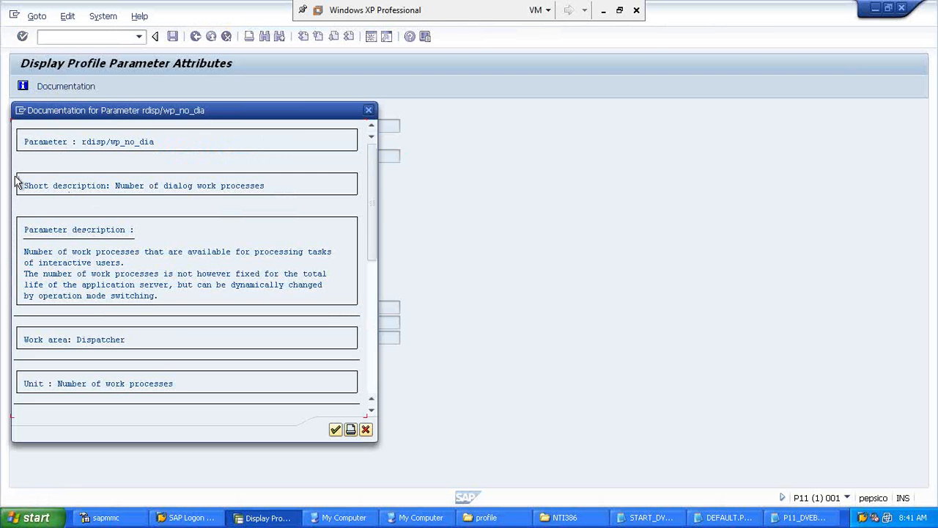
click(170, 296)
click(371, 409)
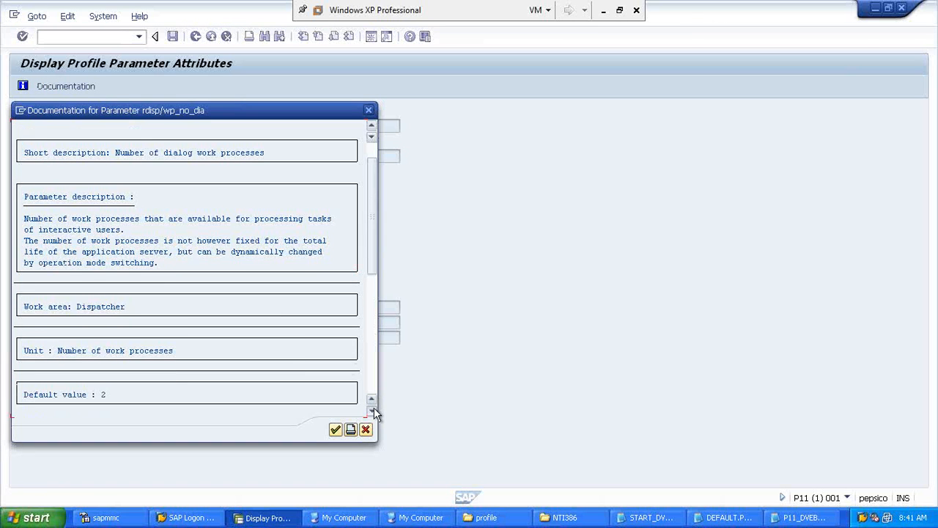
click(372, 409)
click(371, 410)
click(372, 400)
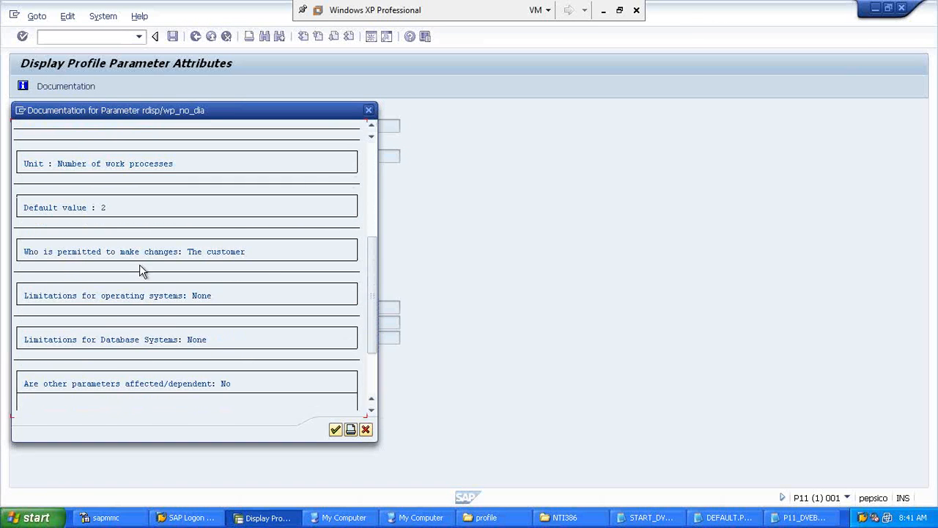
click(371, 410)
click(370, 410)
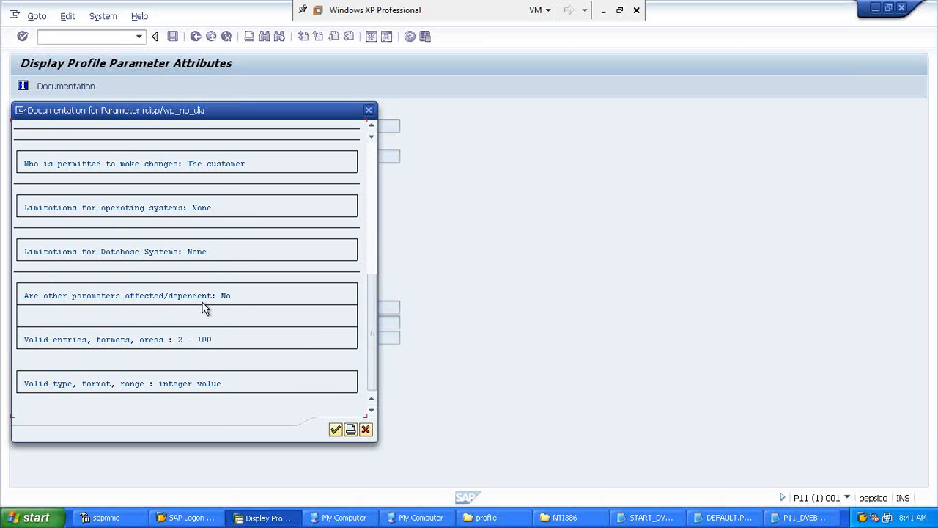
click(366, 430)
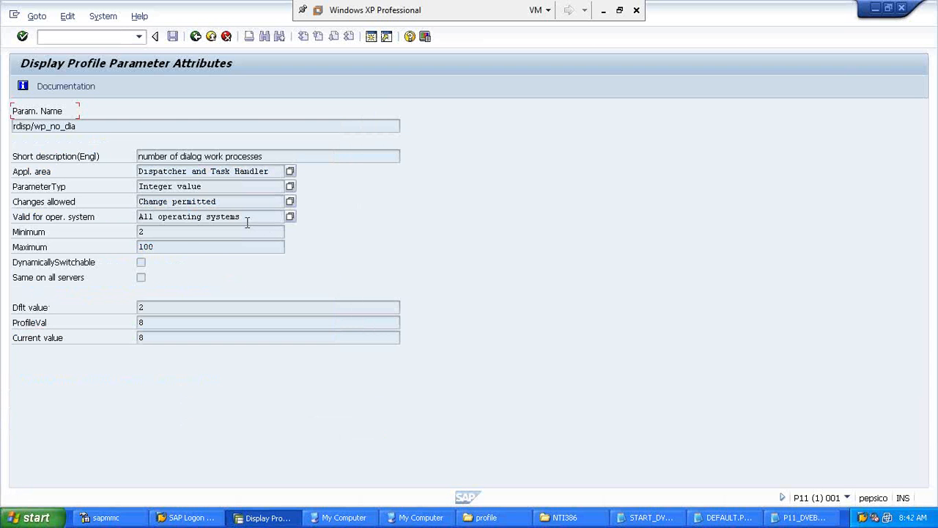
click(144, 231)
double_click(142, 232)
click(151, 248)
double_click(147, 247)
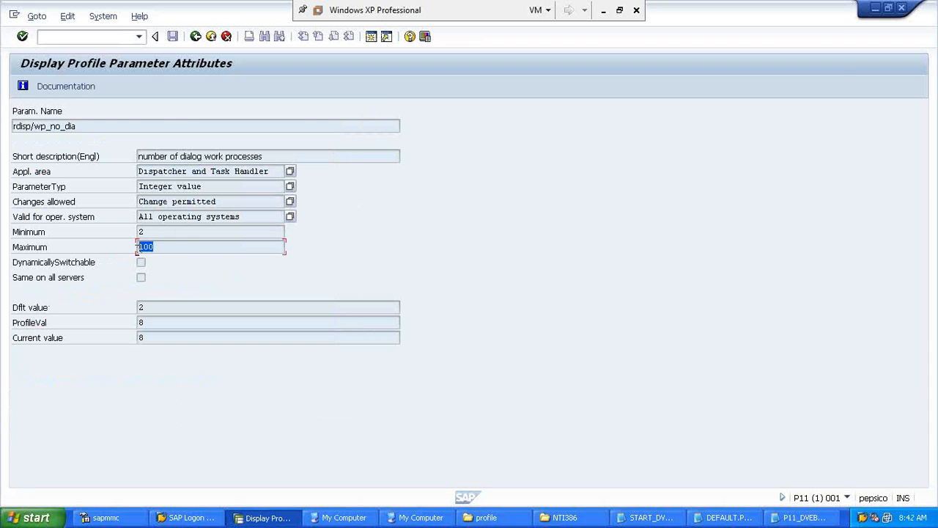
click(151, 335)
double_click(143, 337)
click(135, 517)
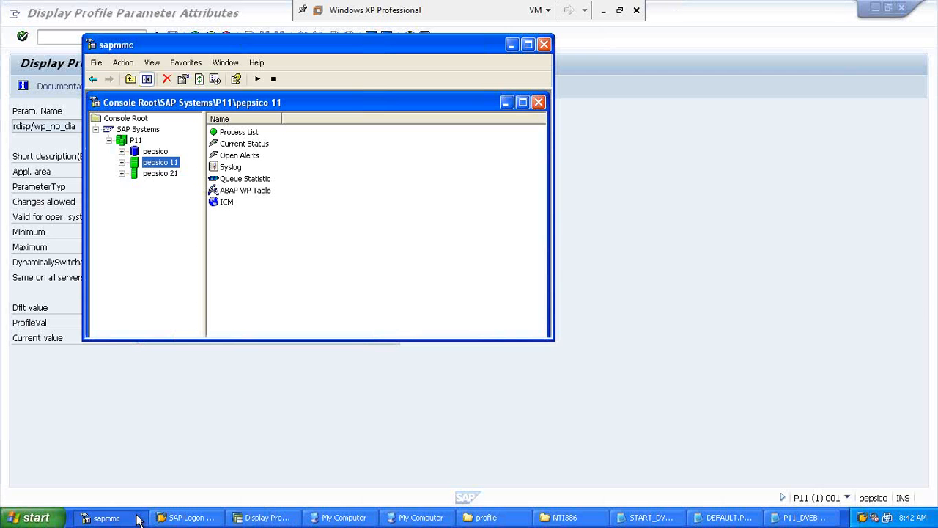
click(121, 163)
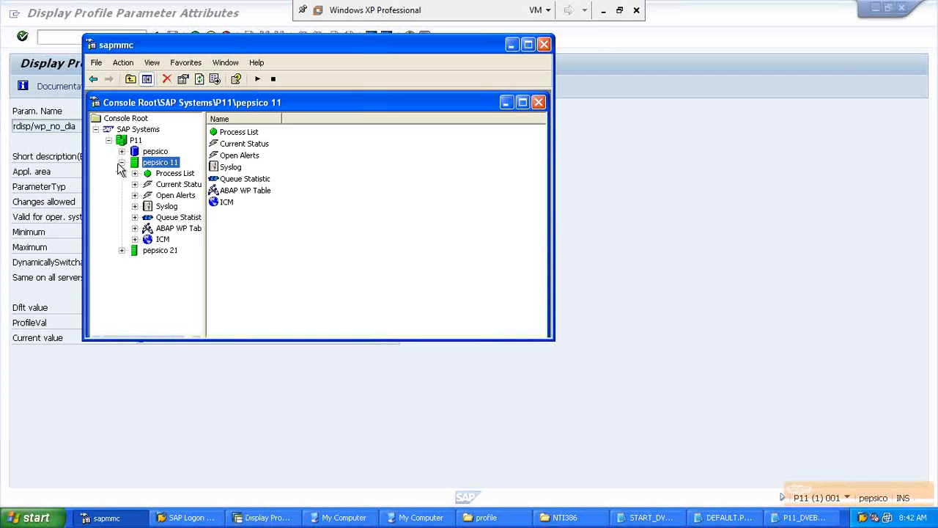
click(165, 172)
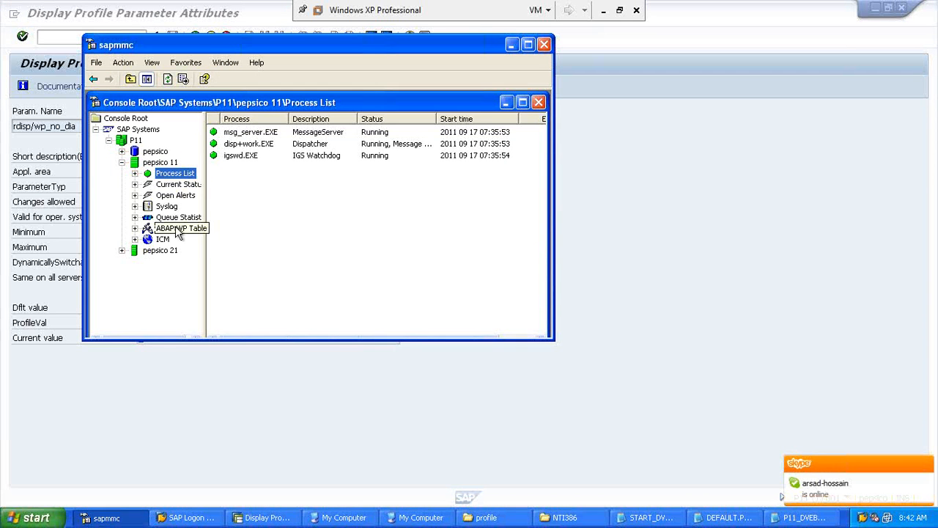
click(174, 228)
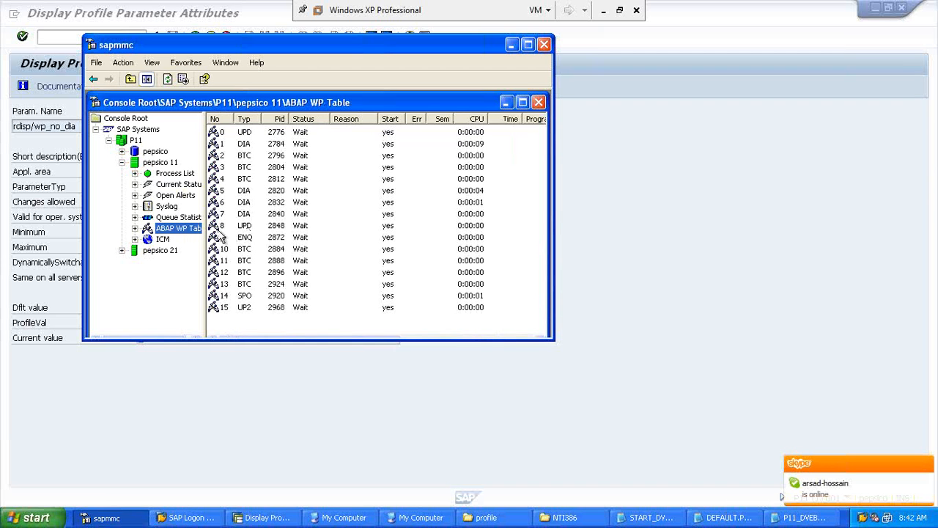
click(225, 216)
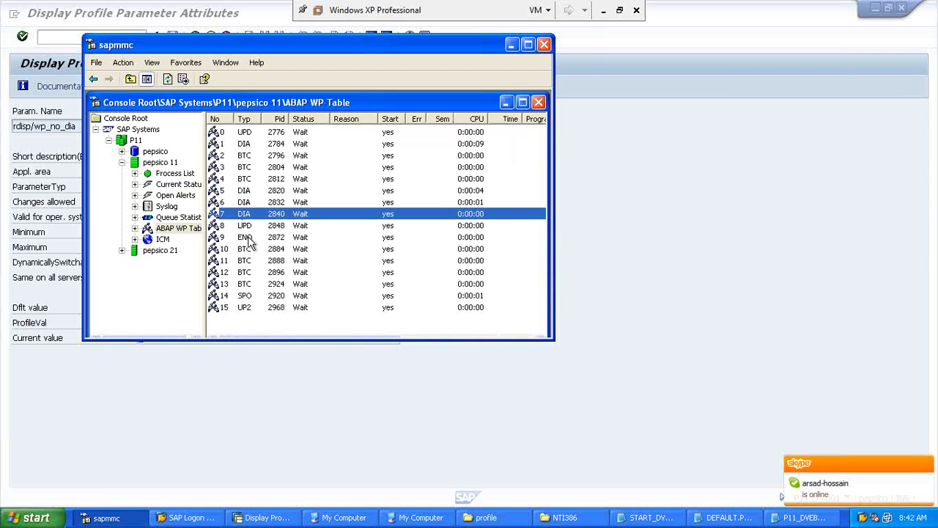
click(245, 120)
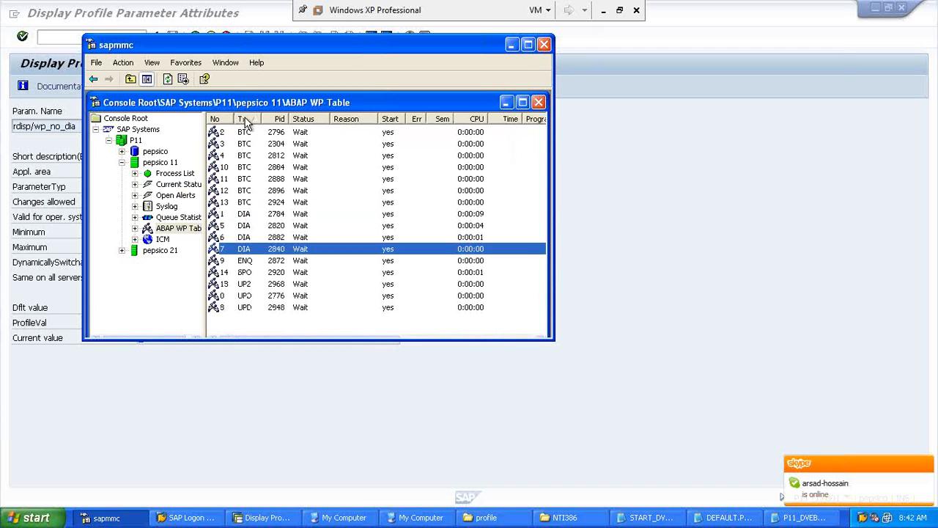
click(244, 120)
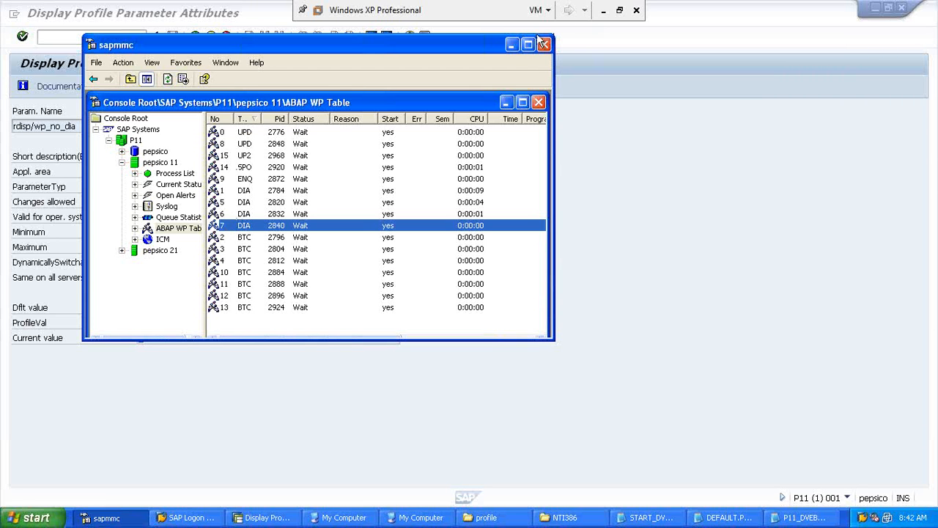
click(512, 45)
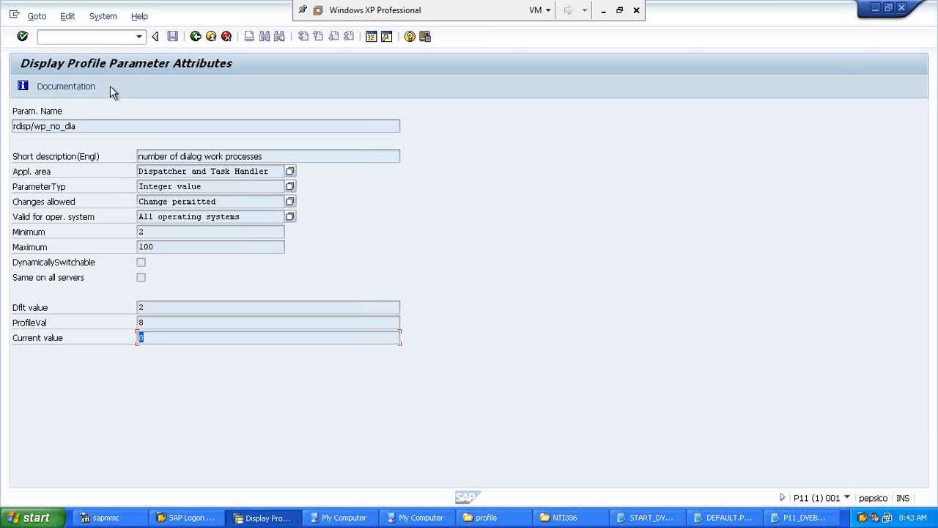
Step: In a new session, display the attributes of rdisp/max_wprun_time
click(85, 37)
text(/orz10)
key(Return)
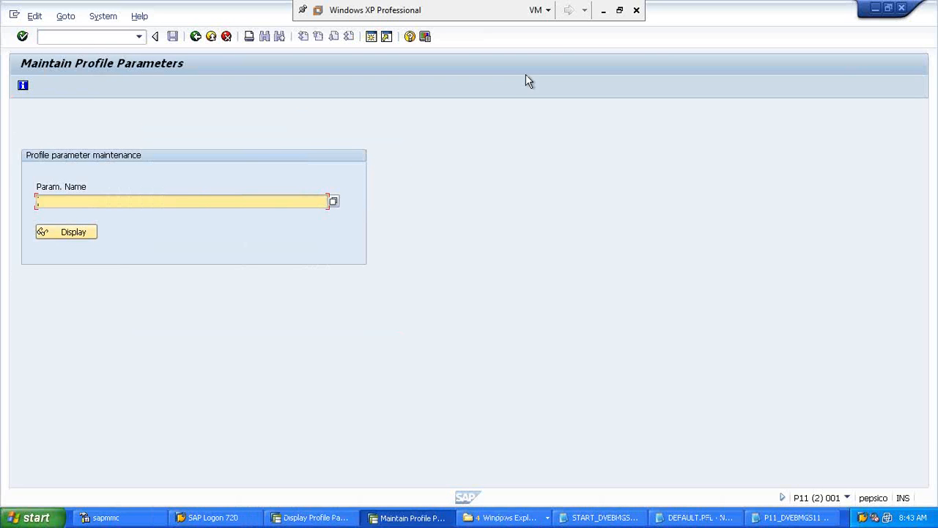
text(rdisp/max_wprun_)
key(Tab)
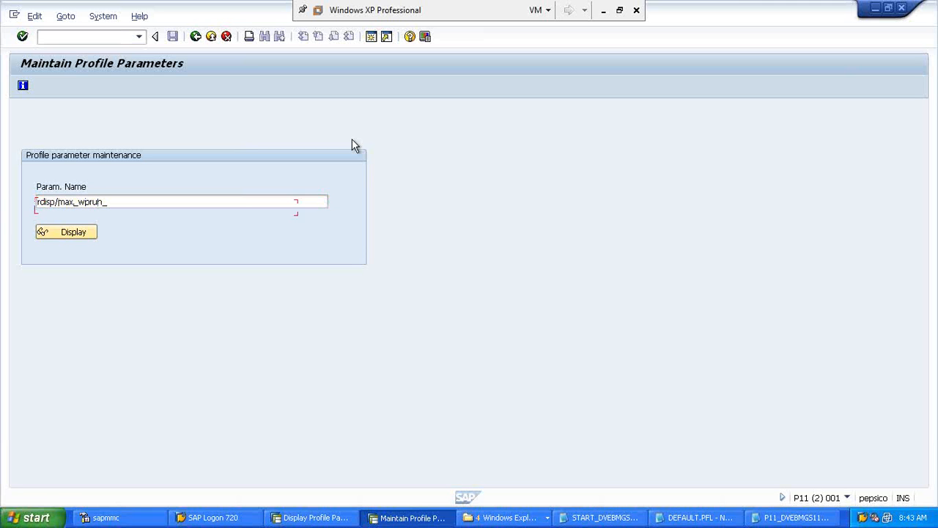
click(222, 204)
text(time)
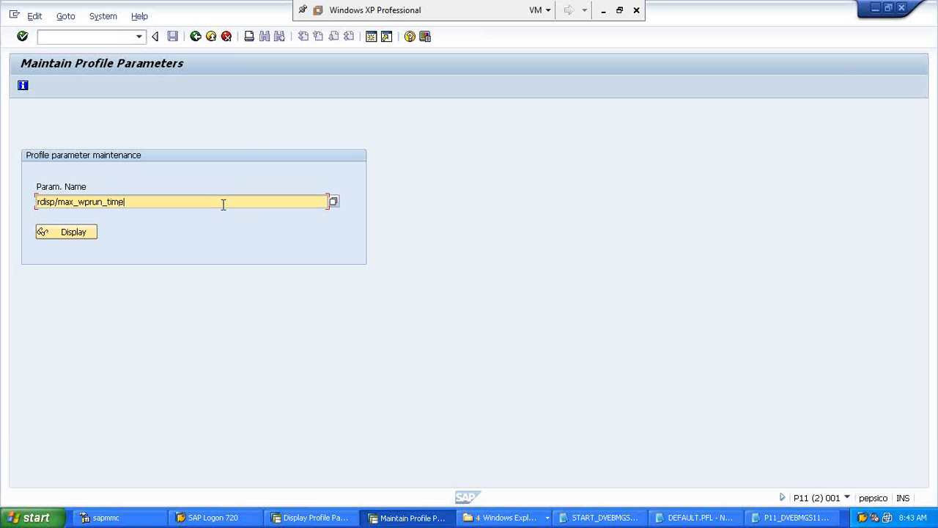
click(72, 232)
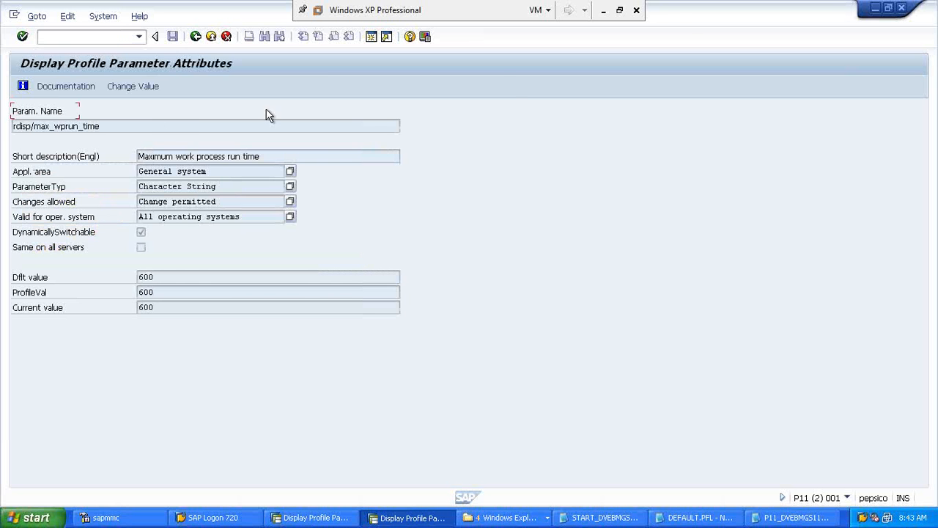
Step: Compare it side by side with rdisp/wp_no_dia, then maximize and highlight current value 600
double_click(684, 20)
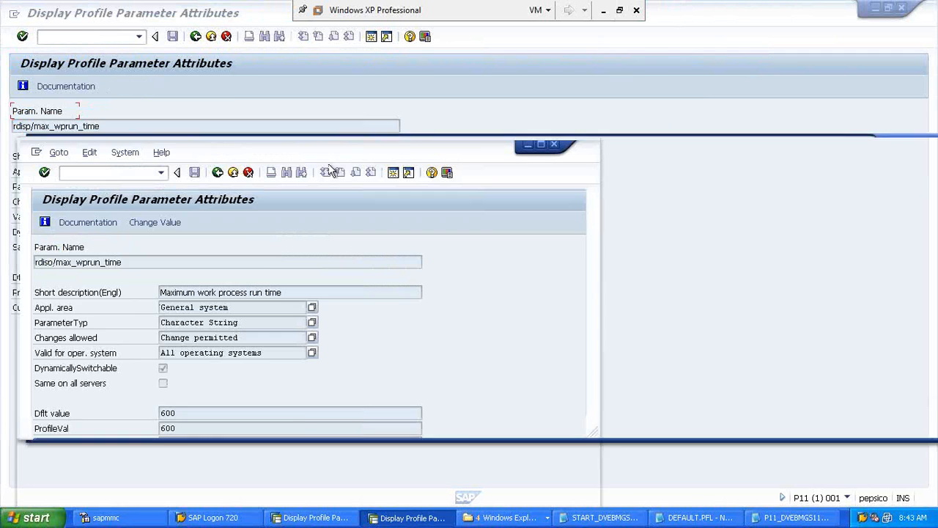
drag(313, 146, 534, 76)
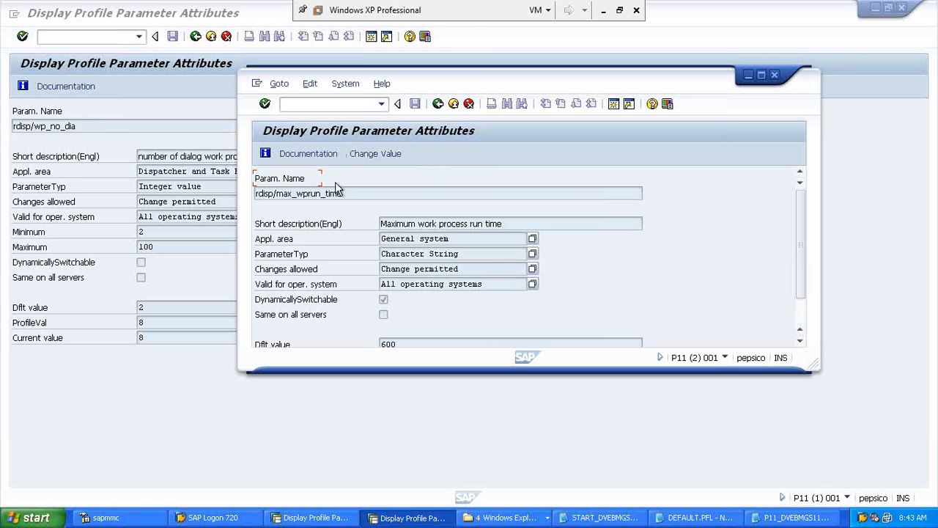
drag(367, 195, 257, 196)
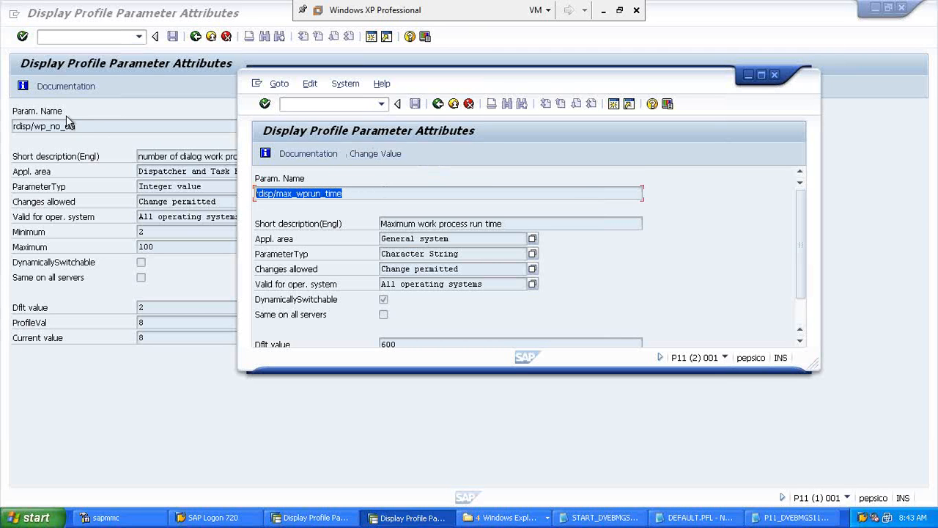
drag(82, 126, 13, 130)
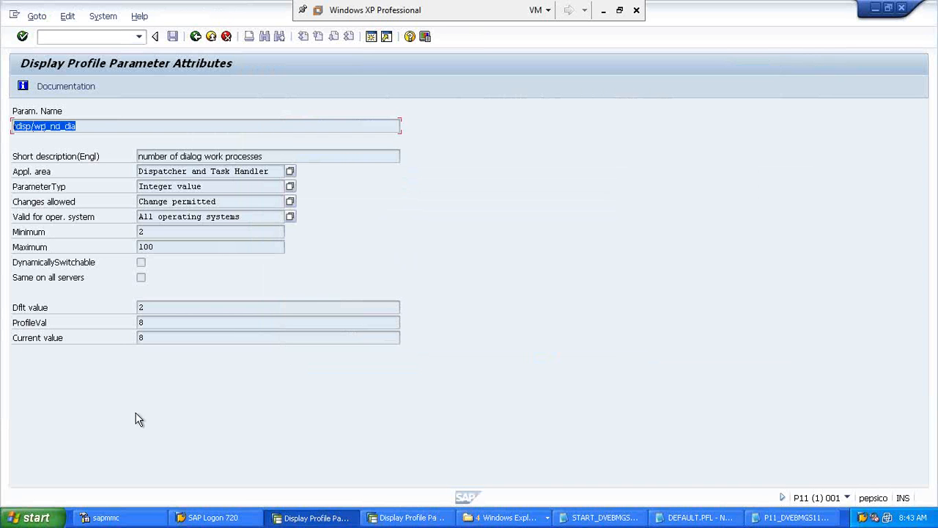
click(395, 519)
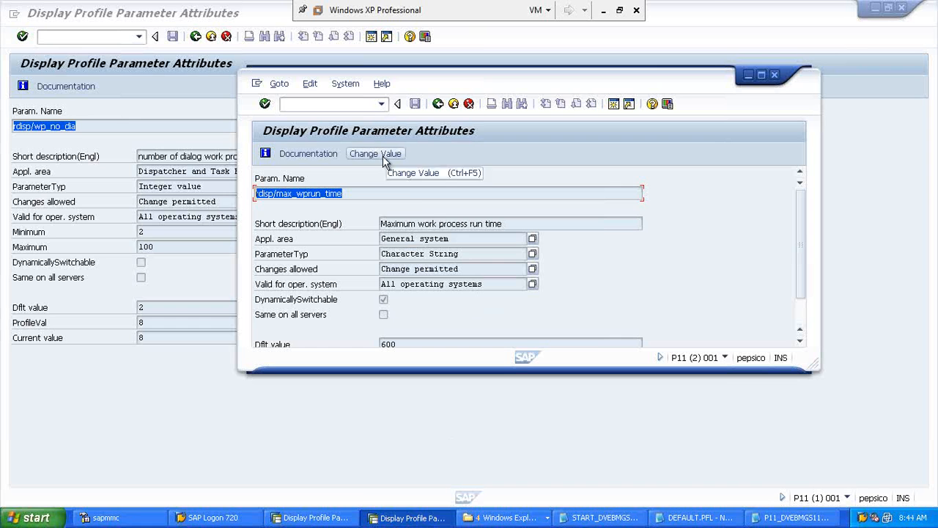
click(760, 74)
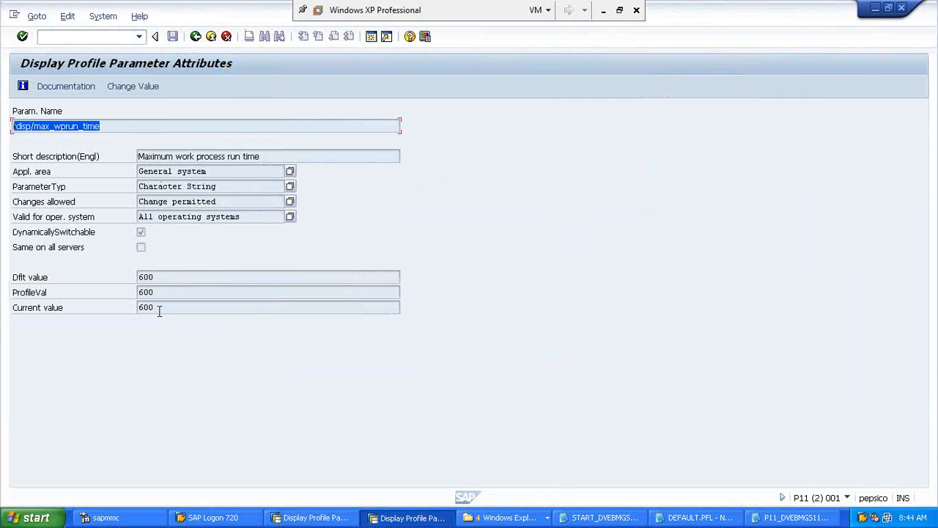
drag(153, 307, 134, 307)
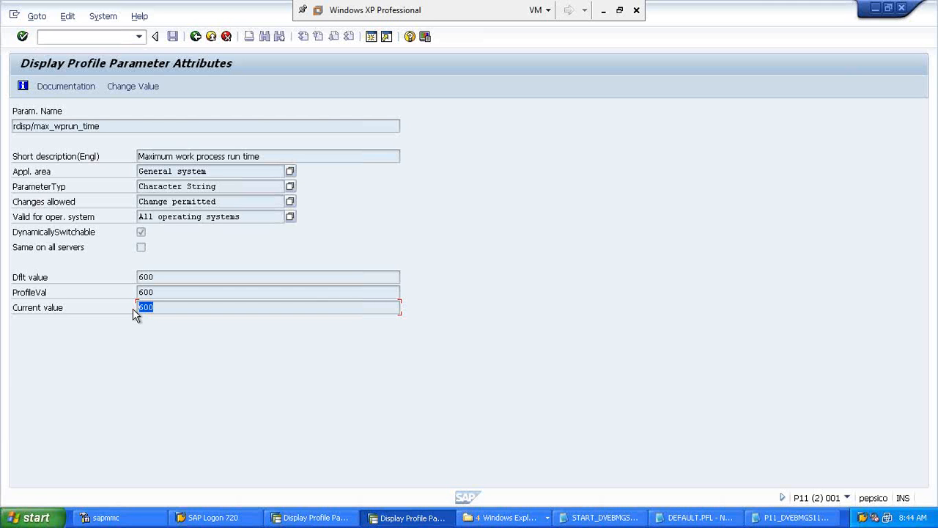
Step: Change rdisp/max_wprun_time's current value to 1000 on this server only and accept the temporary-change warning
click(139, 86)
text(1000)
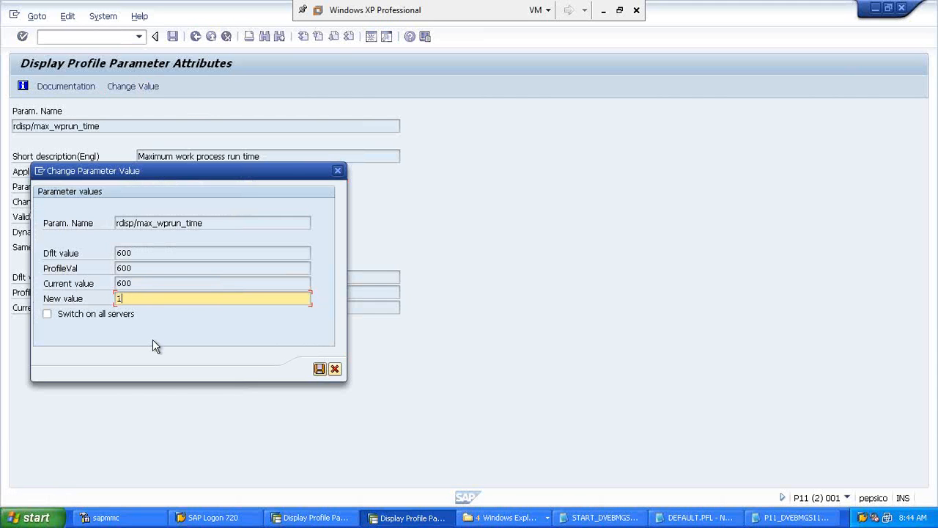
click(49, 315)
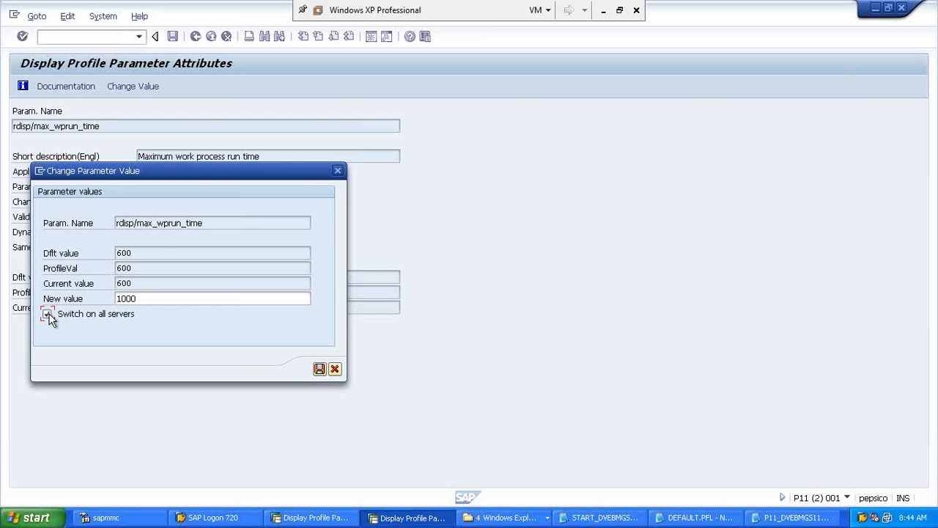
click(48, 314)
click(318, 370)
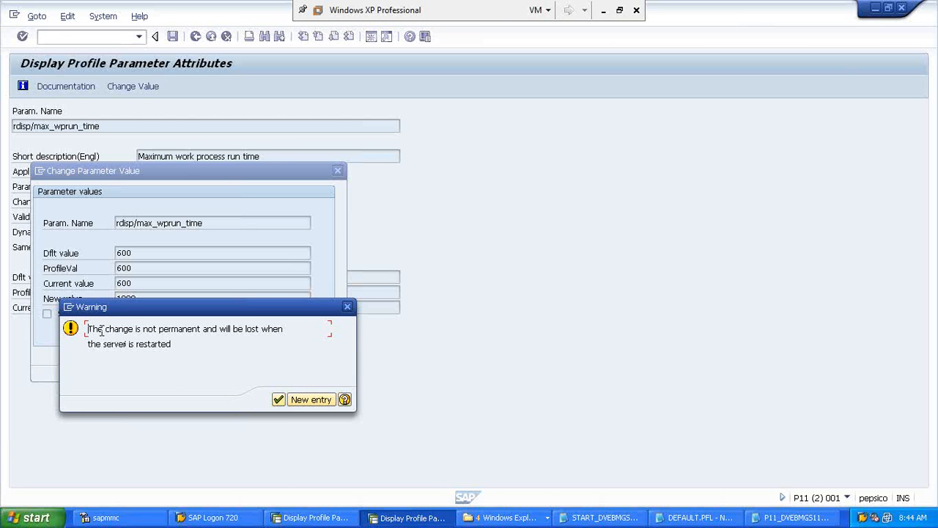
drag(102, 331, 184, 340)
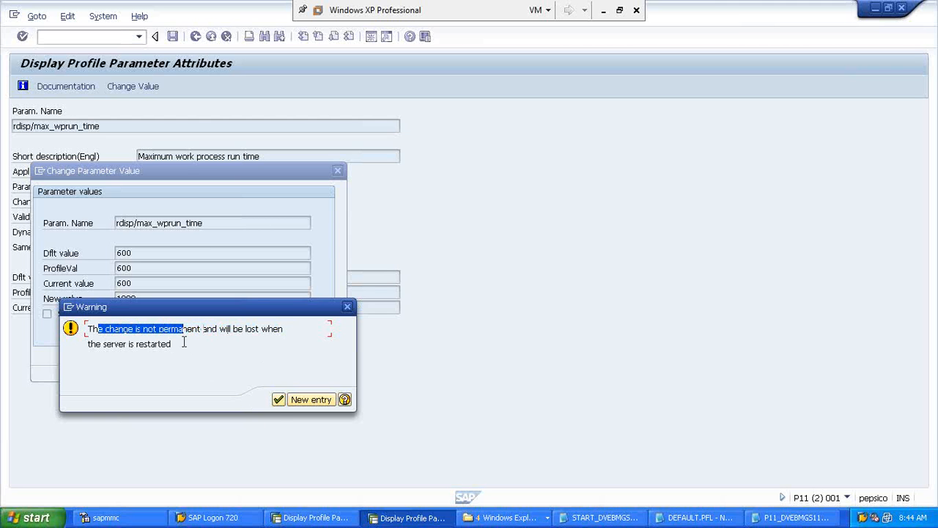
click(184, 342)
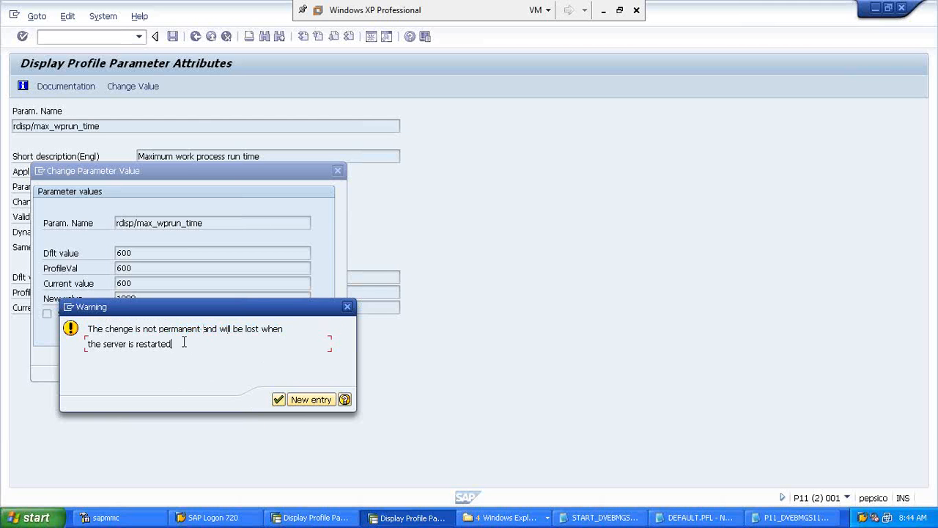
click(278, 401)
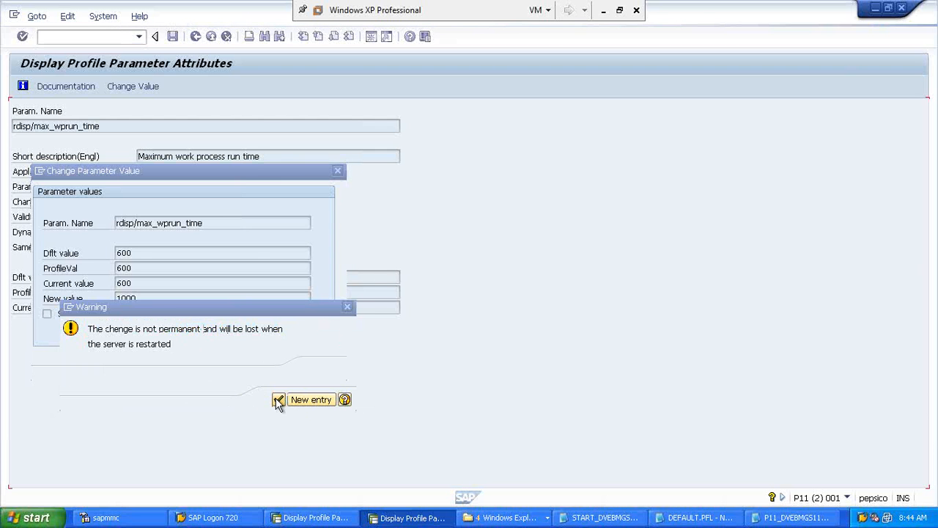
drag(172, 311, 133, 325)
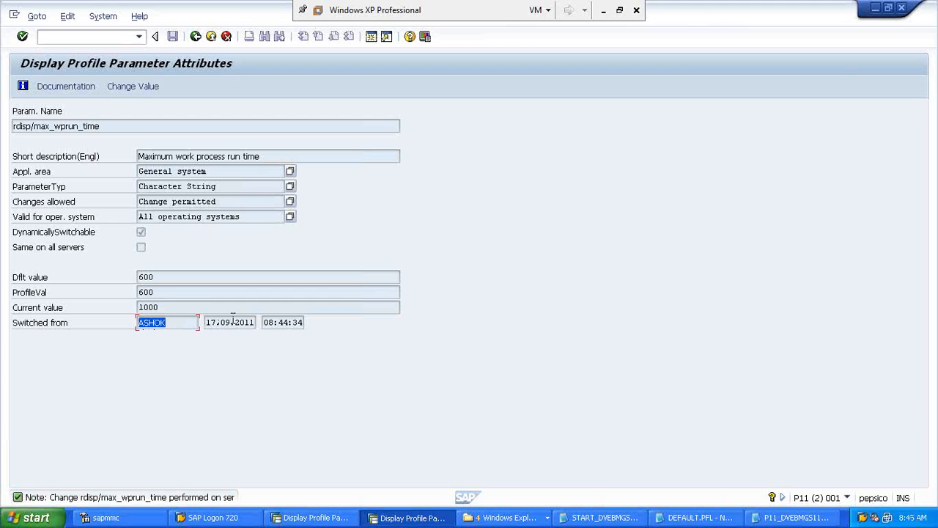
Step: Minimize the rdisp/max_wprun_time session and focus the command field of the rdisp/wp_no_dia session
drag(214, 324, 309, 326)
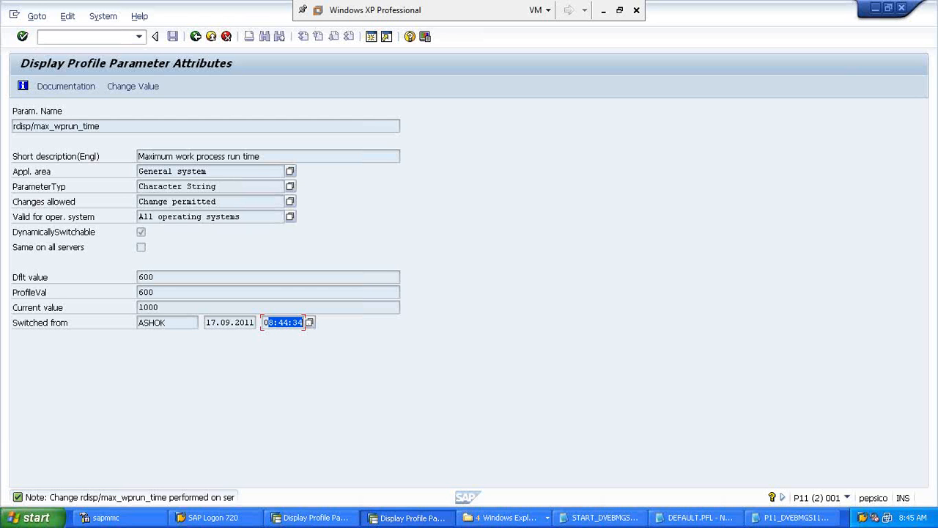
click(408, 517)
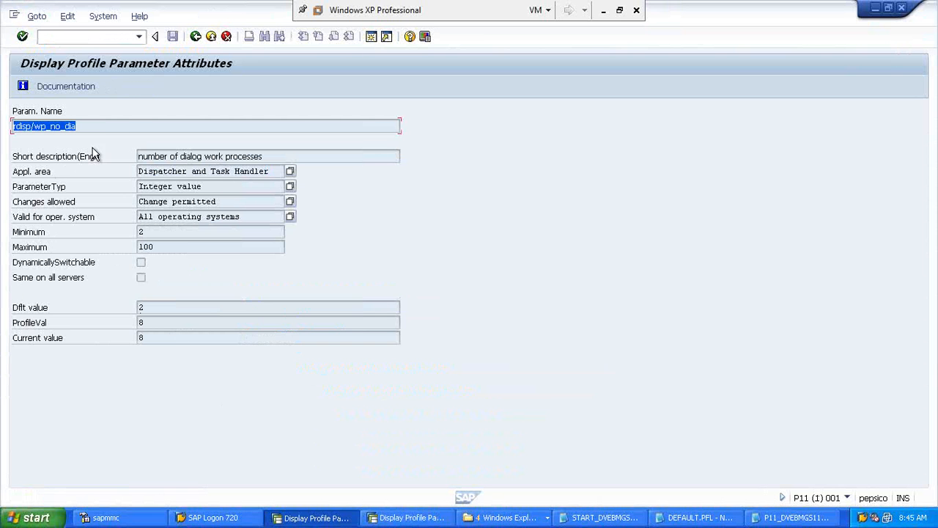
click(93, 37)
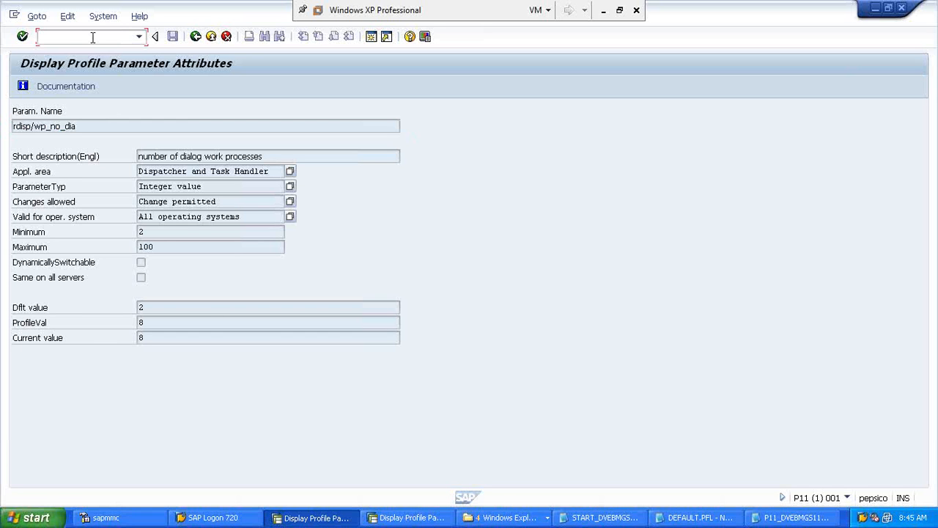
Step: Open RZ10 with /nrz10 and import the profiles of all active servers
text(/nrz10)
key(Return)
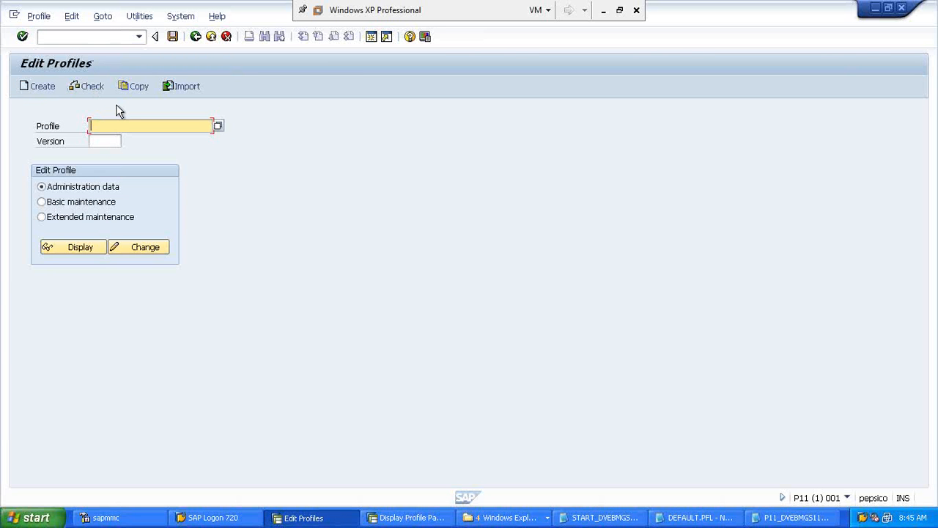
click(139, 18)
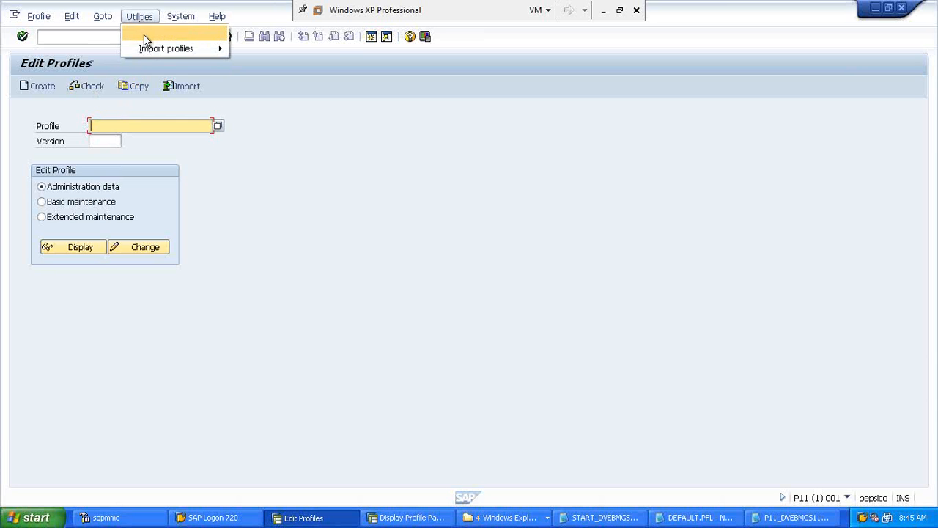
mouse_move(205, 48)
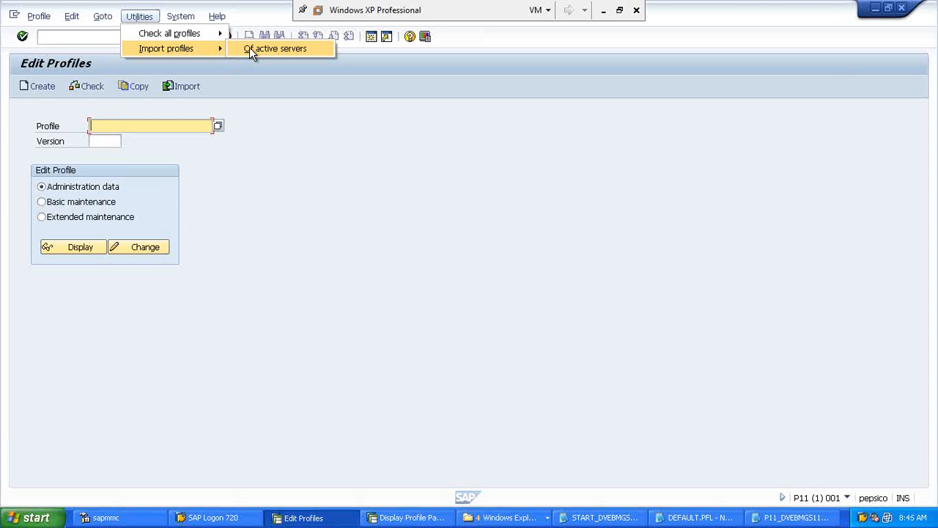
click(249, 48)
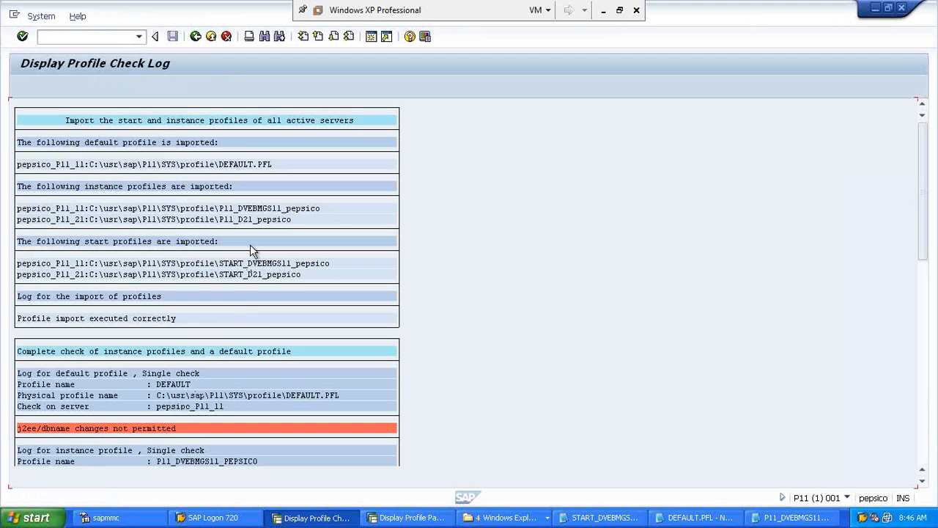
Step: Leave the profile check log and close the Utilities menu without choosing anything
click(195, 37)
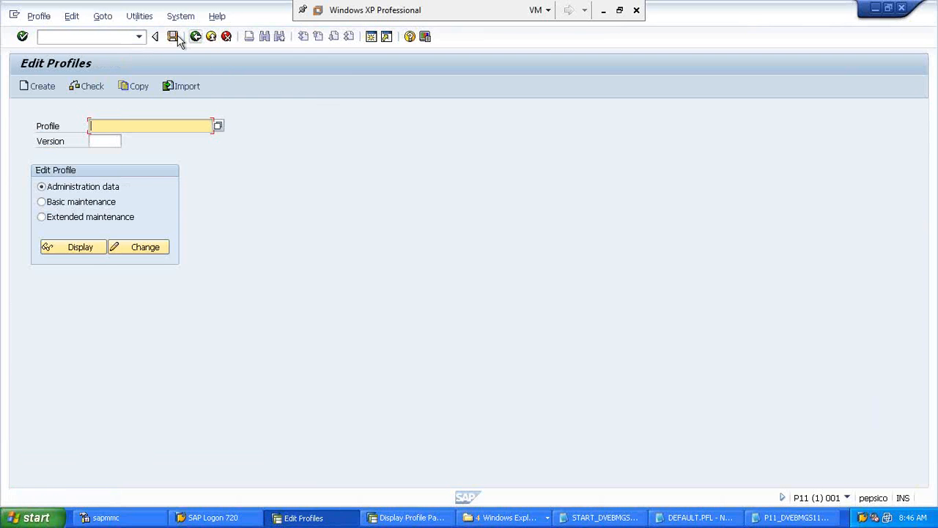
click(140, 21)
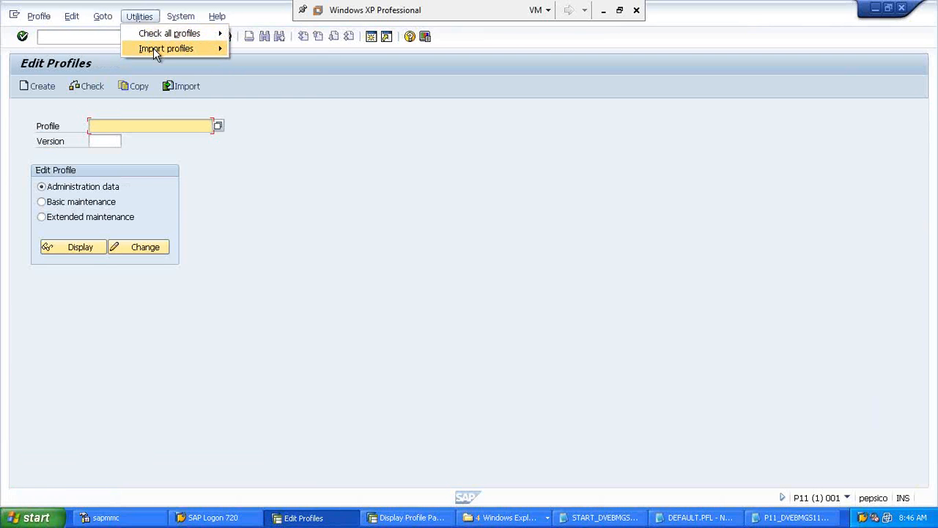
mouse_move(154, 51)
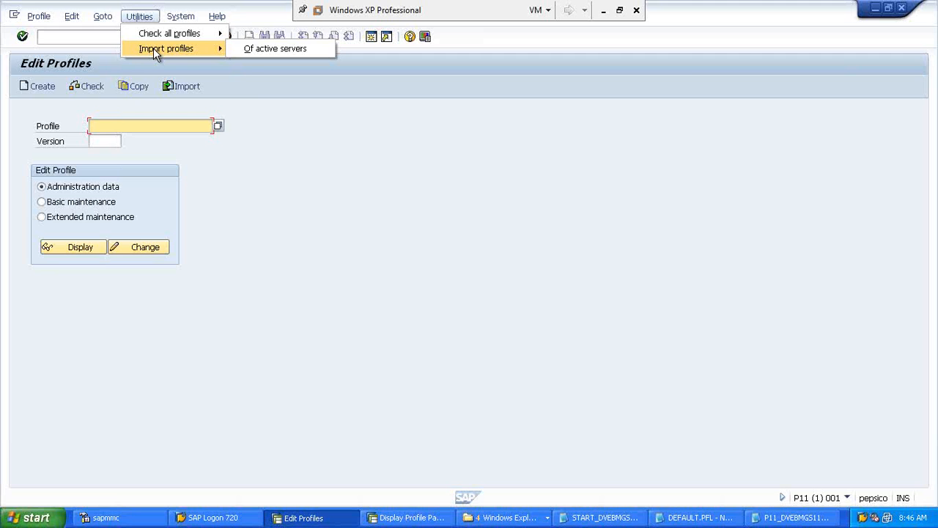
click(271, 113)
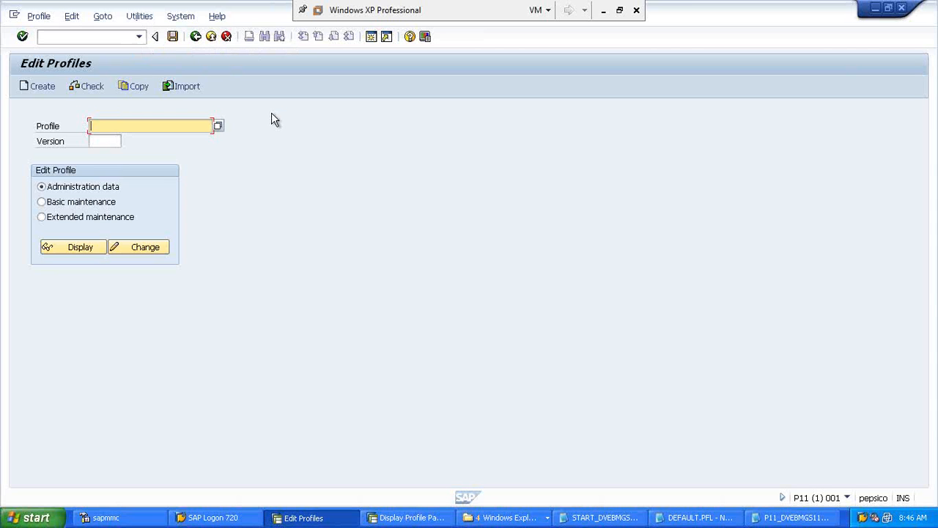
Step: Import the profiles of active servers again, then dismiss the reopened Utilities menu
click(140, 17)
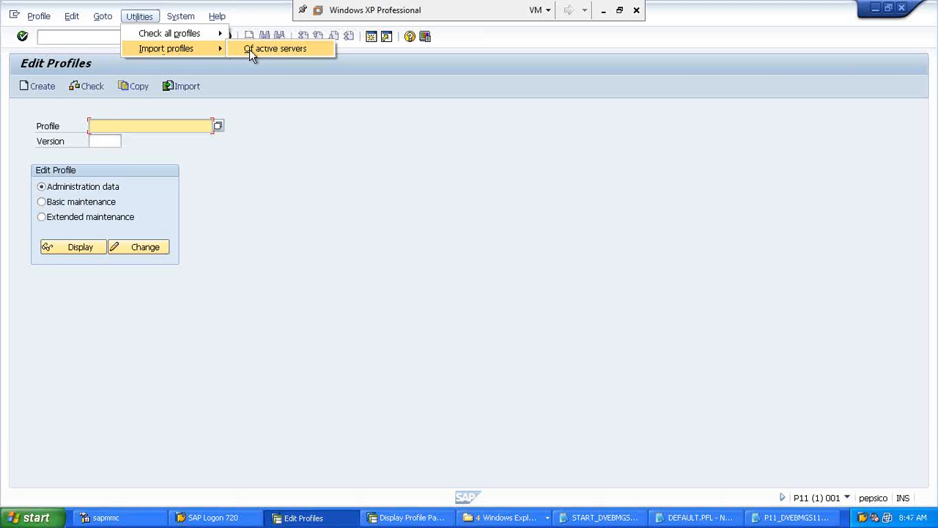
click(250, 50)
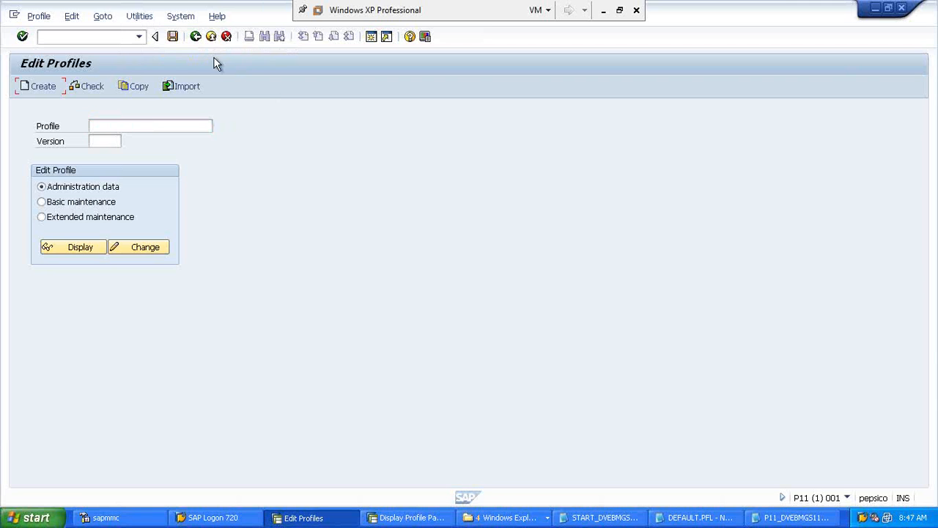
click(140, 18)
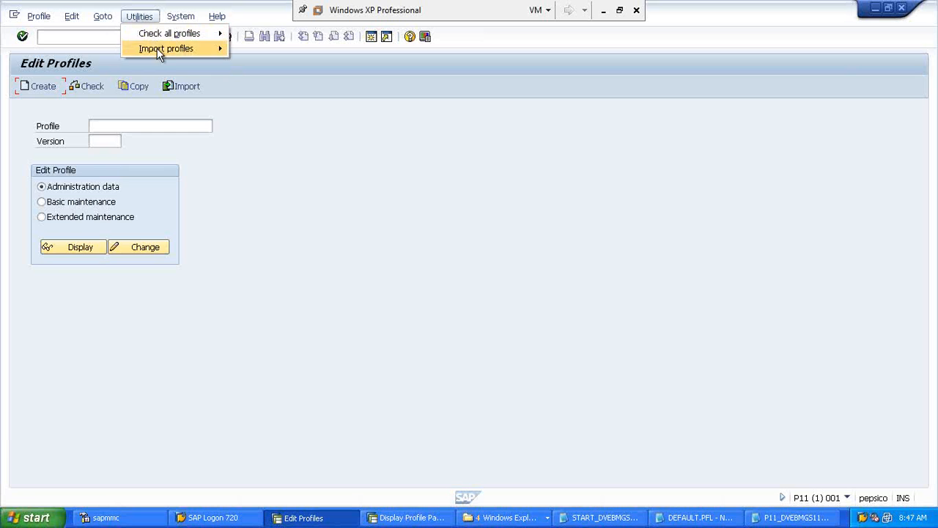
mouse_move(192, 48)
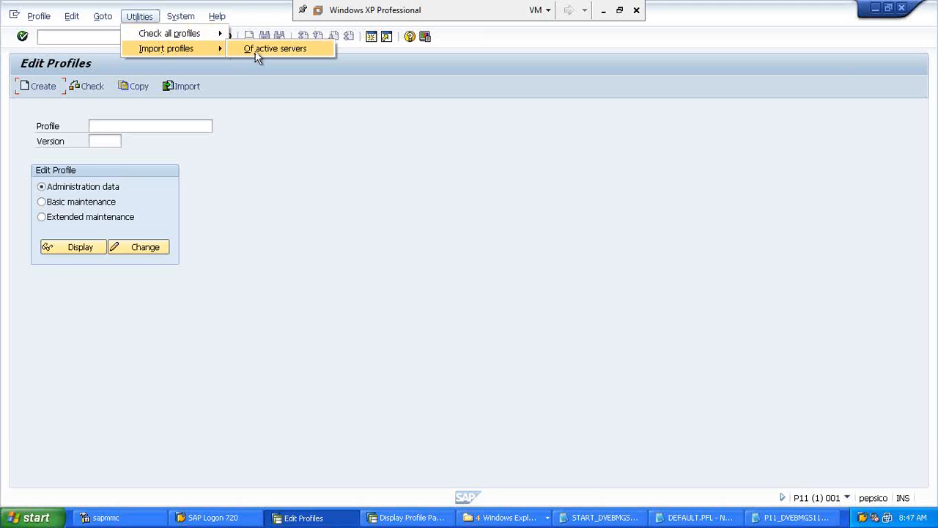
click(257, 77)
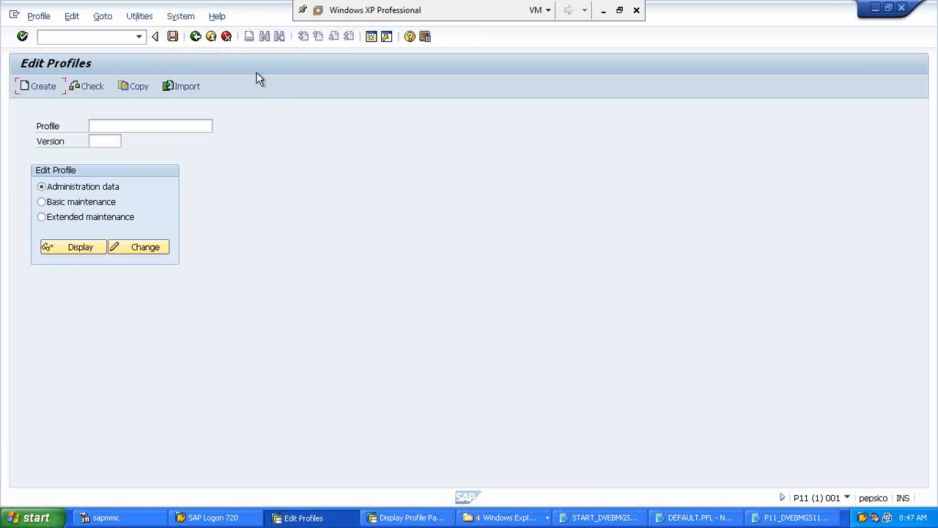
Step: Open value help on the Profile field and select P11_DVEBMGS11_PEPSICO from the five profiles
click(154, 126)
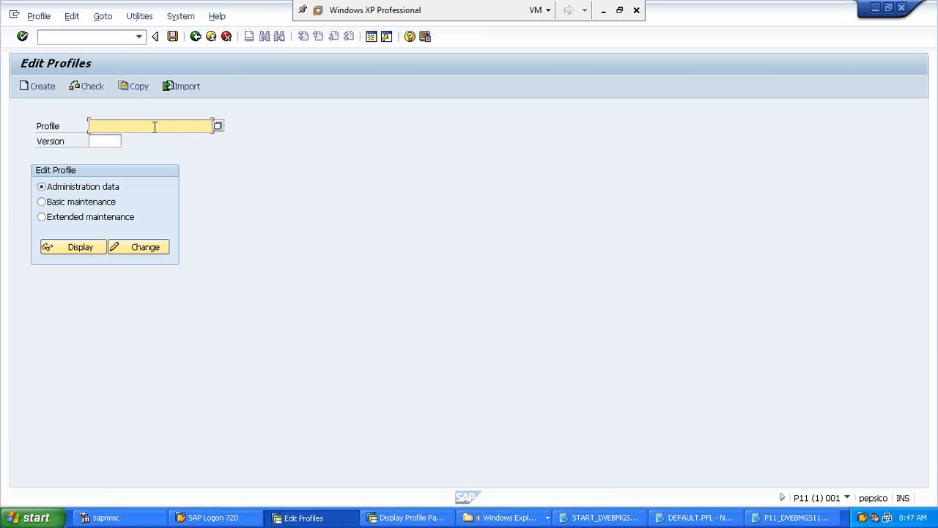
click(219, 126)
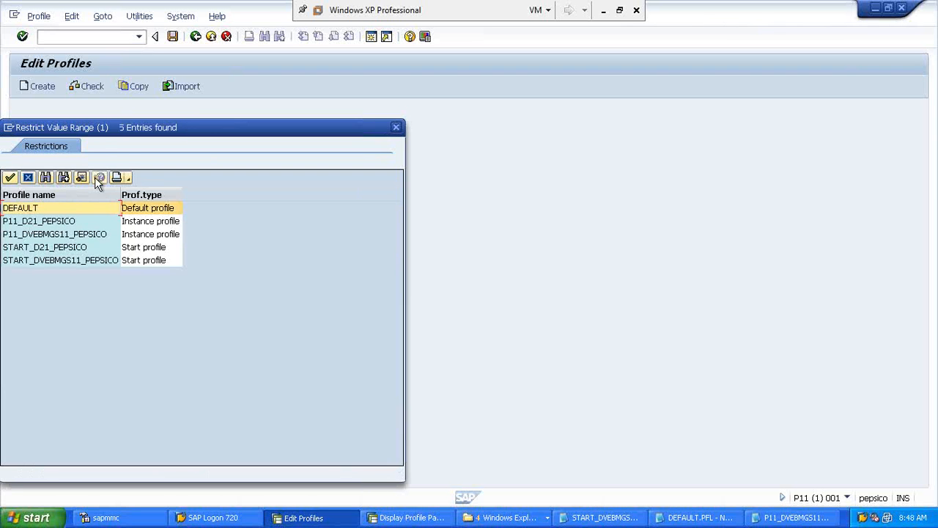
drag(96, 128, 268, 103)
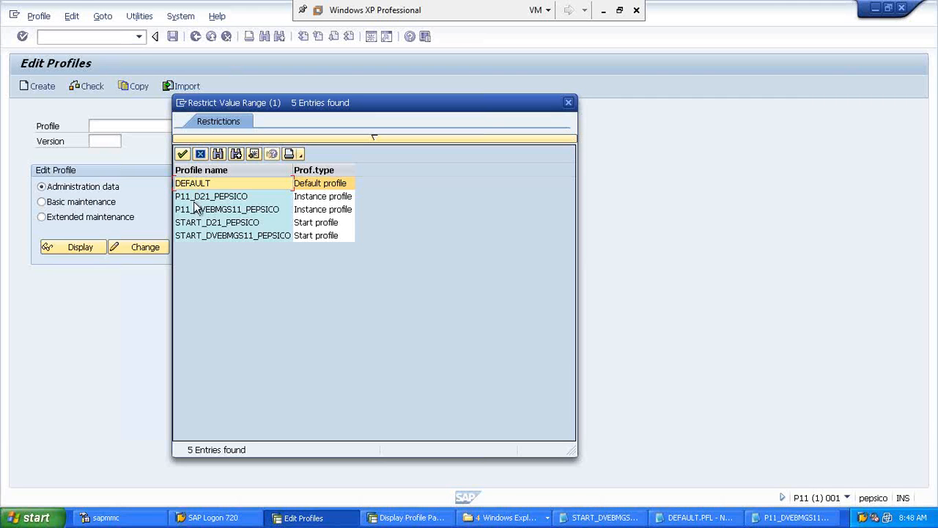
click(196, 210)
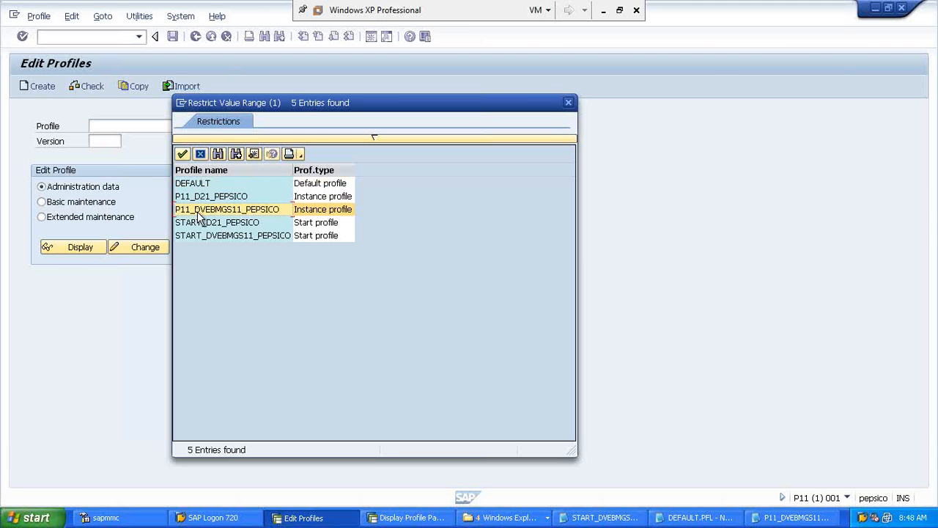
Step: Load P11_DVEBMGS11_PEPSICO and highlight its profile name and version 000006
double_click(197, 211)
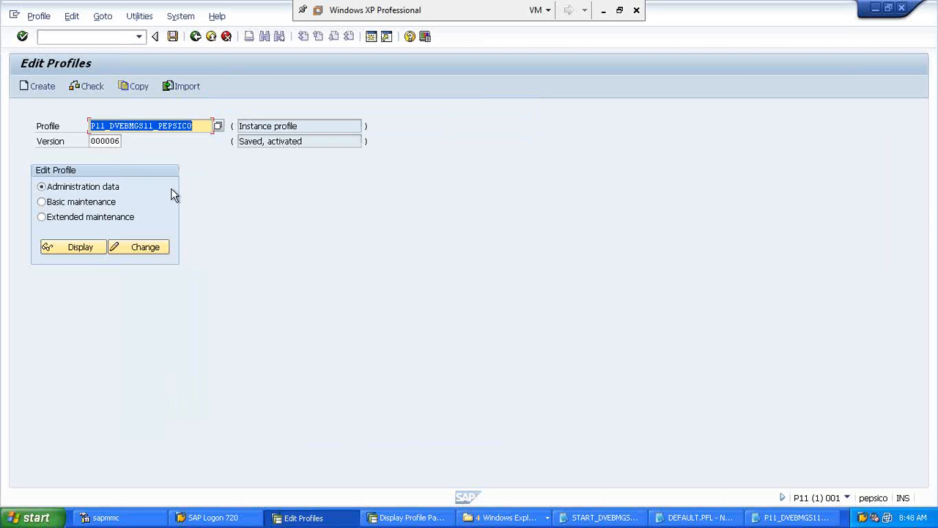
drag(101, 140, 126, 144)
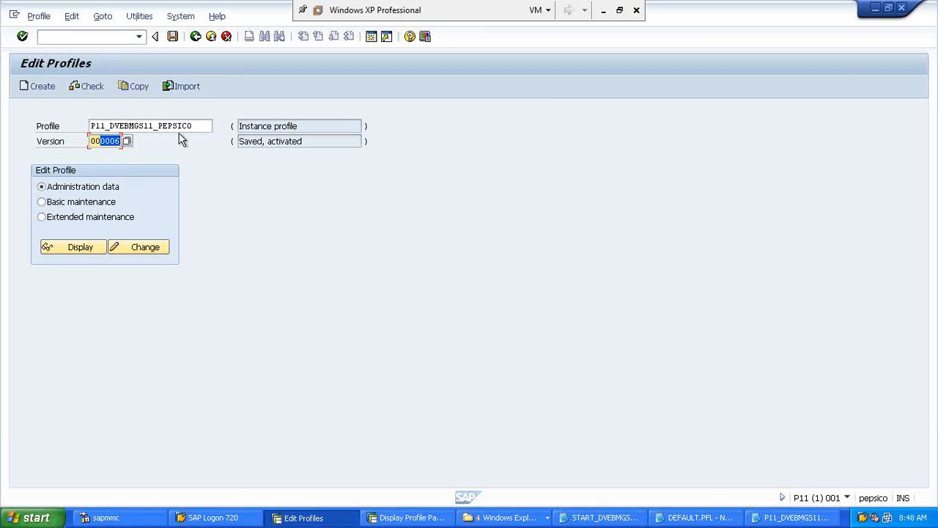
drag(198, 126, 126, 145)
drag(90, 125, 199, 123)
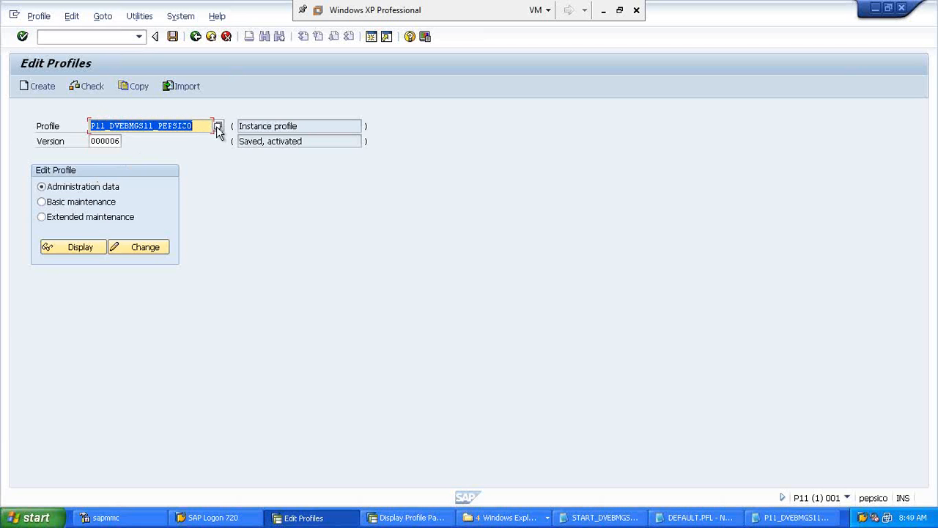
Step: Try loading DEFAULT, P11_DVEBMGS11_PEPSICO and P11_D21_PEPSICO in turn from the profile list
click(217, 125)
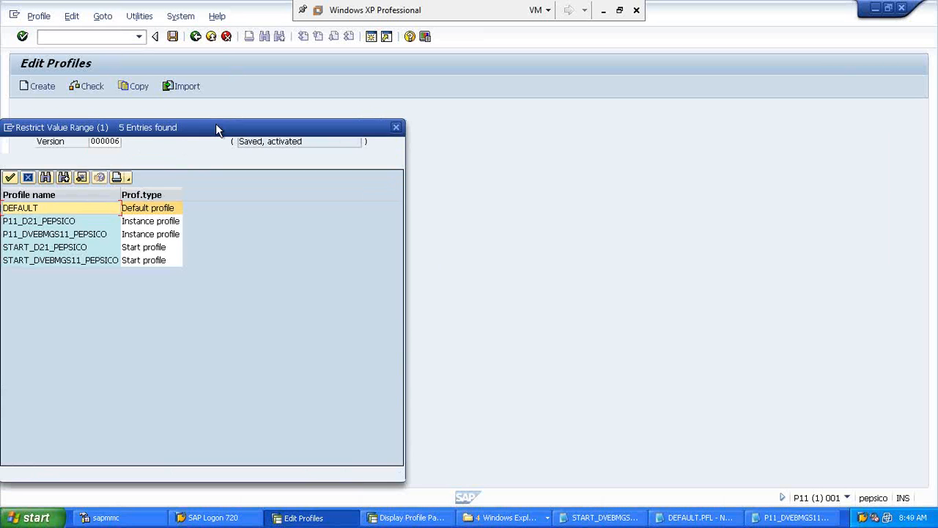
double_click(35, 208)
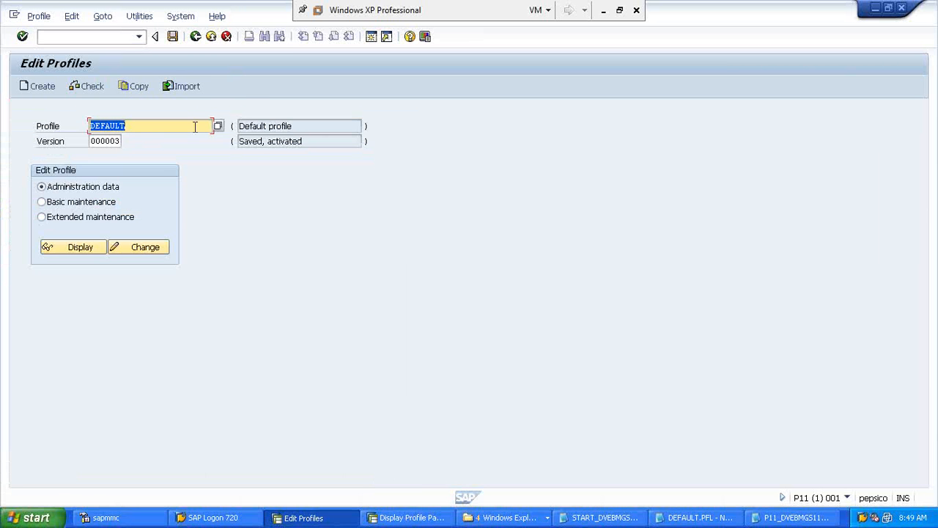
click(217, 126)
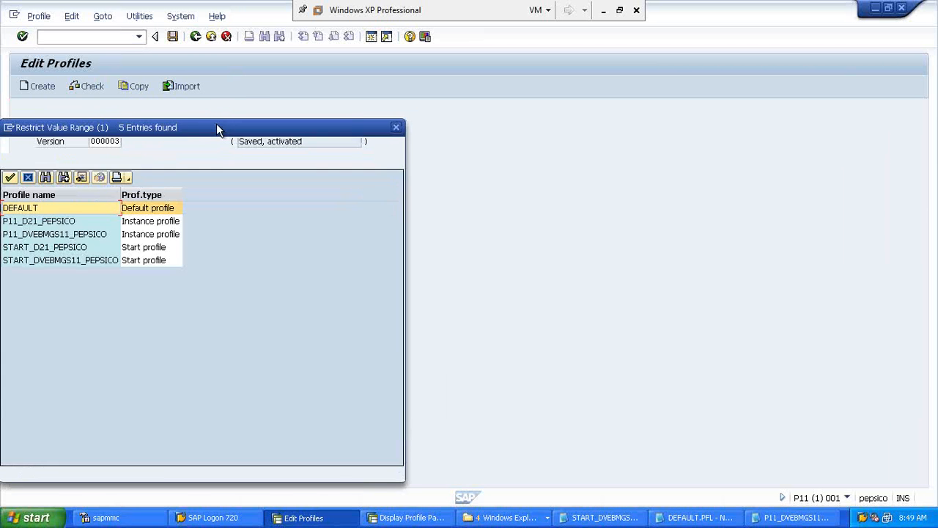
double_click(32, 238)
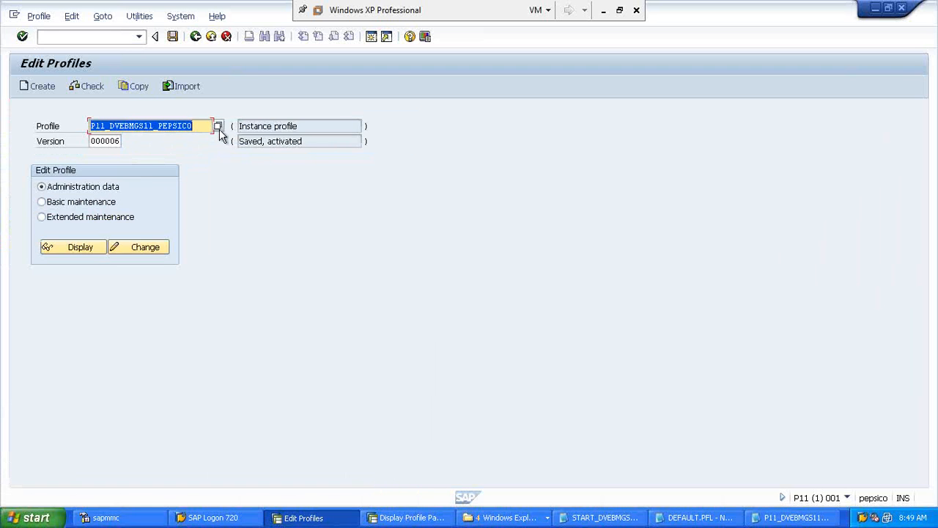
click(219, 128)
click(12, 223)
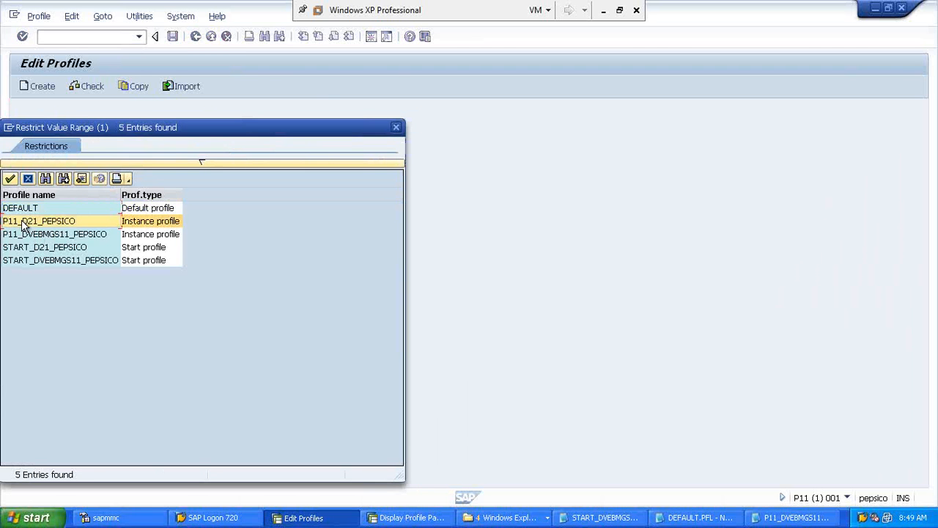
double_click(39, 223)
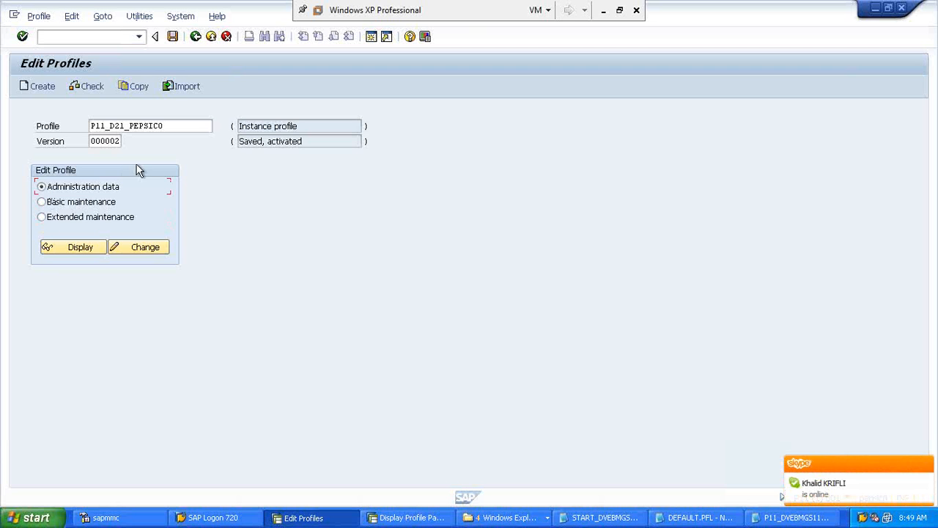
Step: Reload P11_DVEBMGS11_PEPSICO, version 000006, from the profile list
click(176, 126)
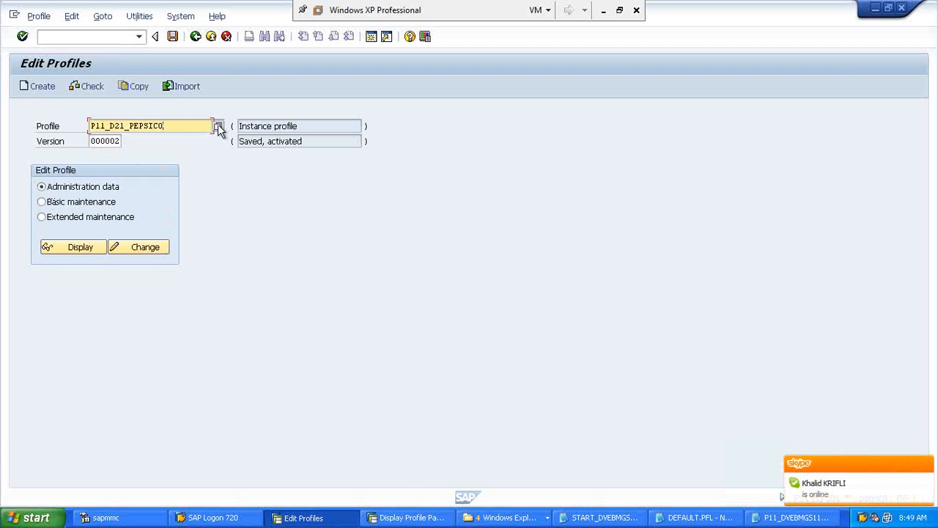
click(218, 126)
double_click(26, 220)
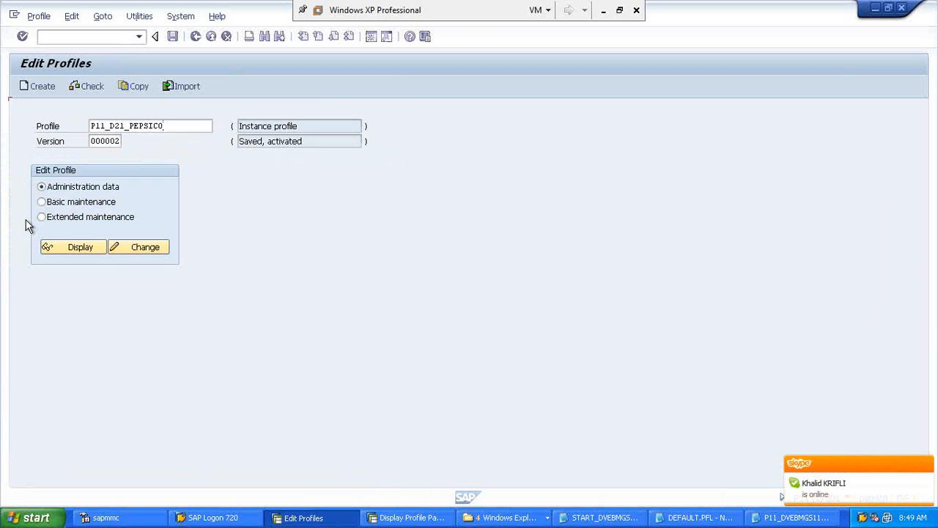
click(217, 127)
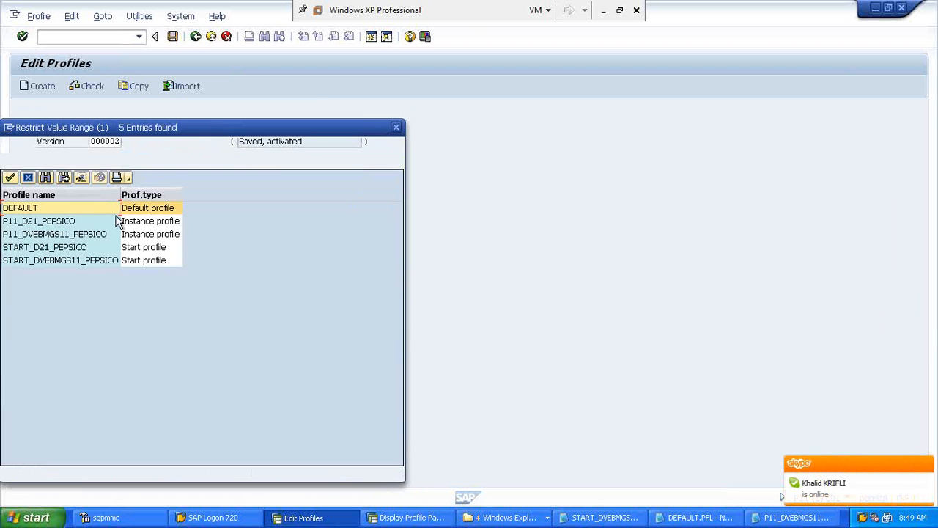
double_click(65, 234)
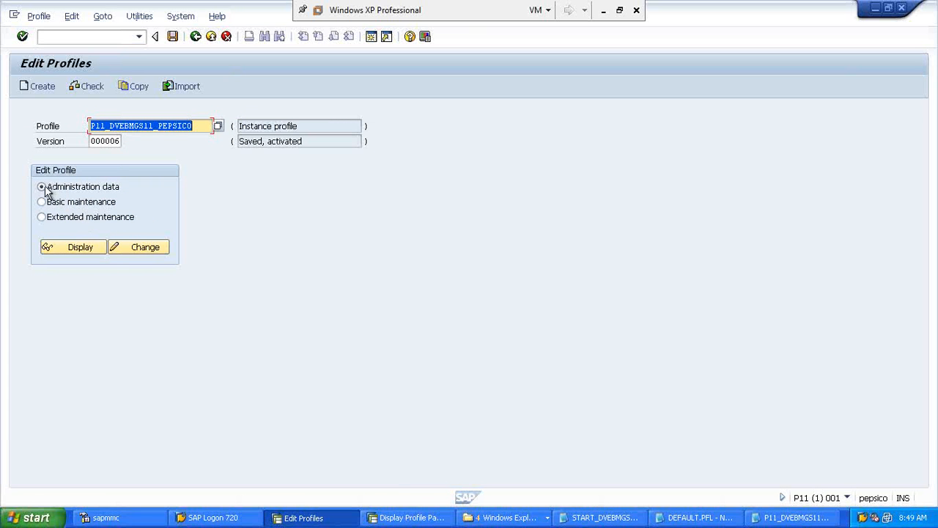
Step: Open the profile's administration data for changing and select the activation file path
click(141, 247)
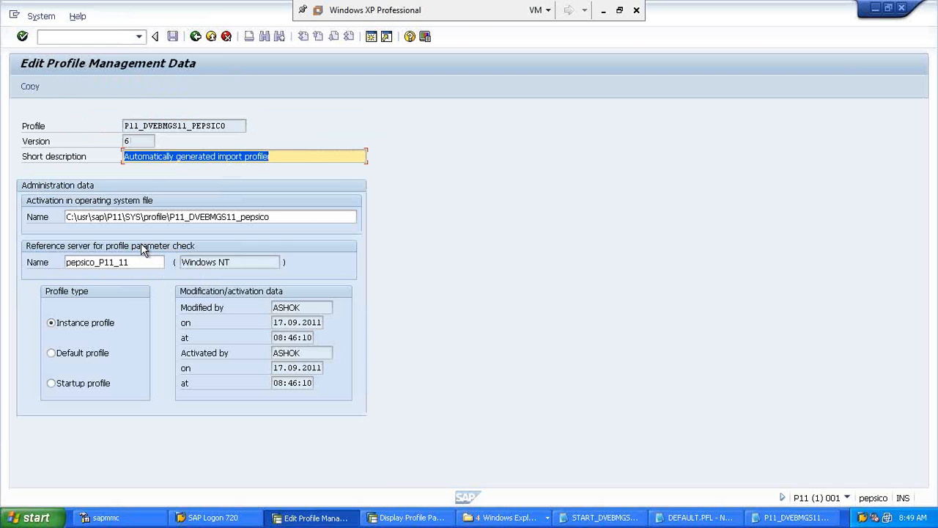
click(283, 217)
drag(282, 217, 63, 227)
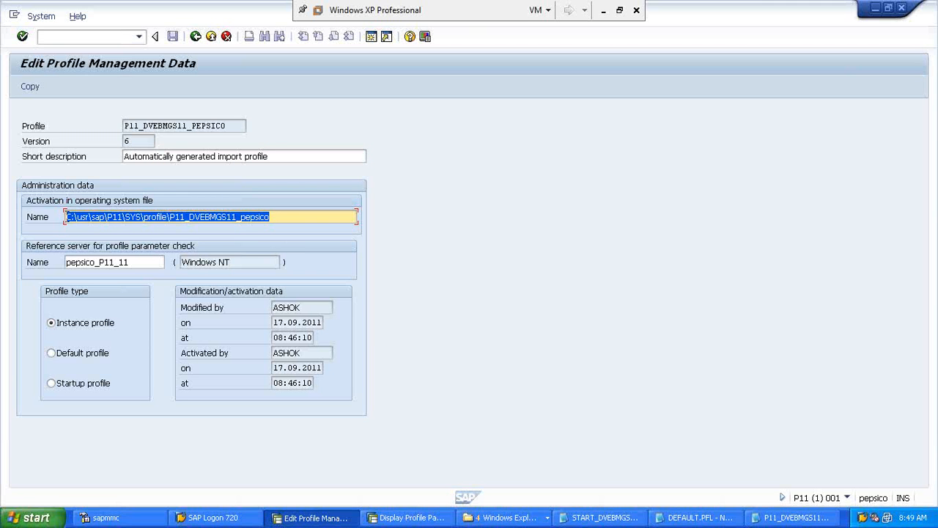
click(68, 217)
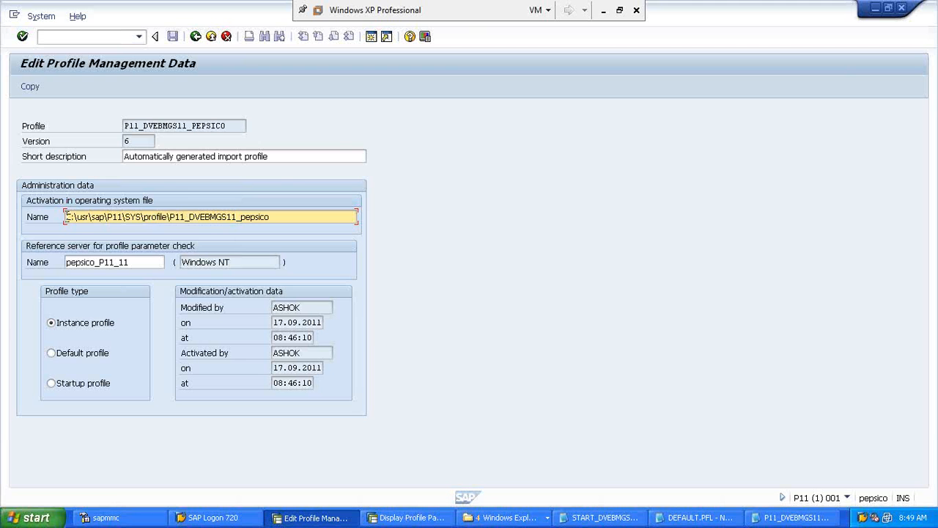
drag(66, 217, 291, 211)
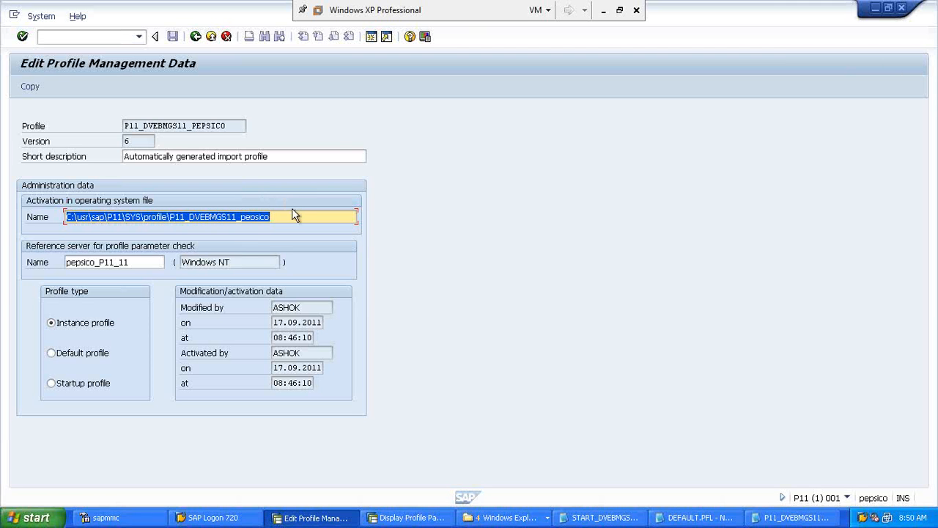
Step: Delete SYS\ from the profile path, then exit and discard the change
click(83, 220)
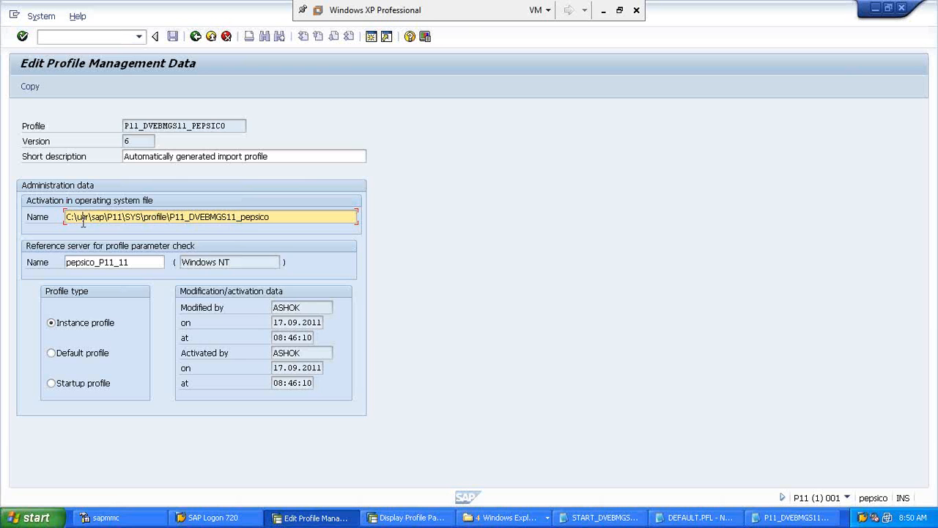
drag(76, 218, 168, 224)
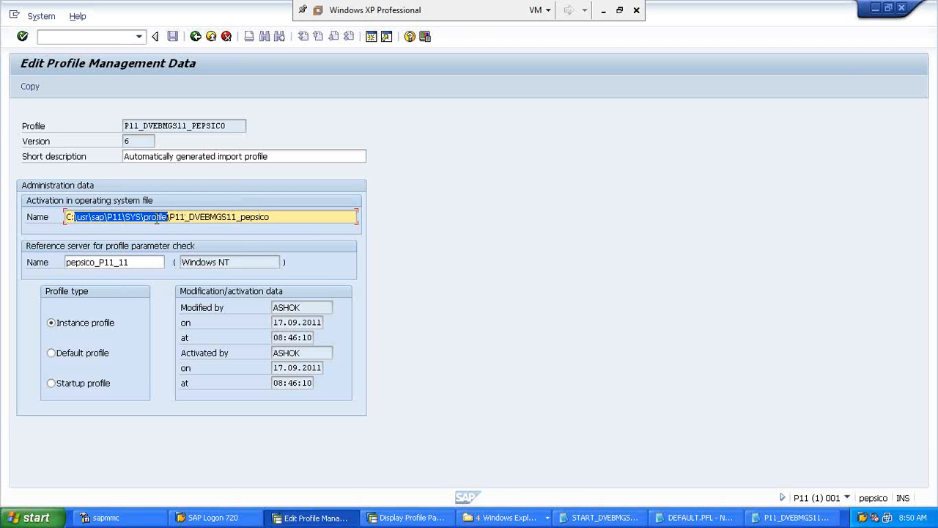
click(167, 217)
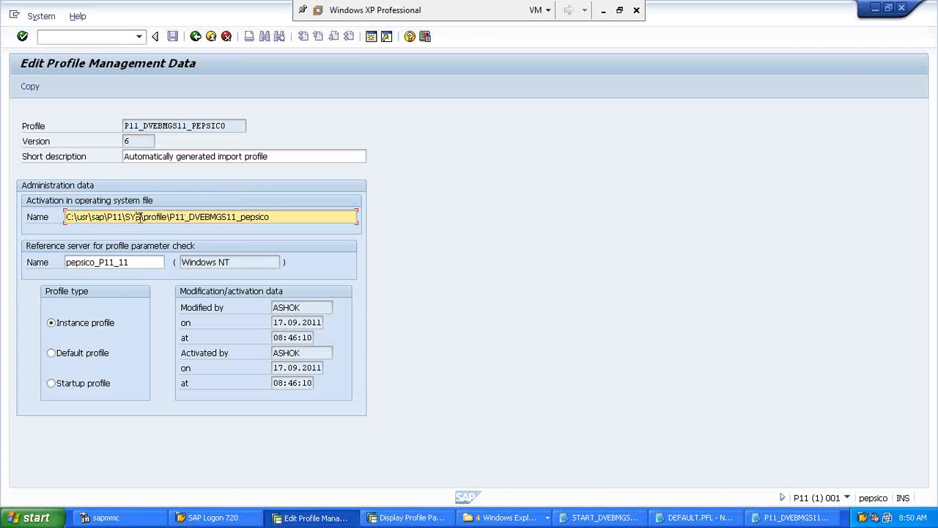
key(BackSpace)
key(BackSpace)
key(BackSpace)
key(BackSpace)
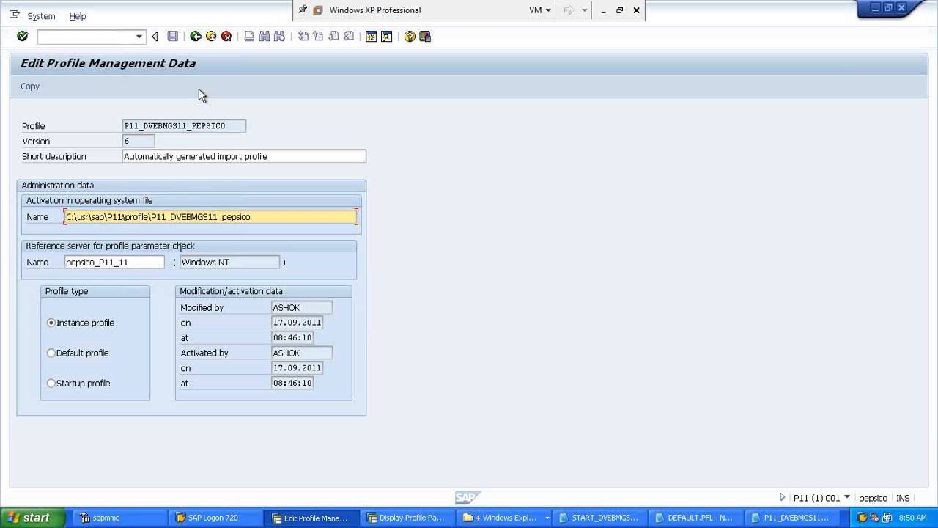
click(195, 35)
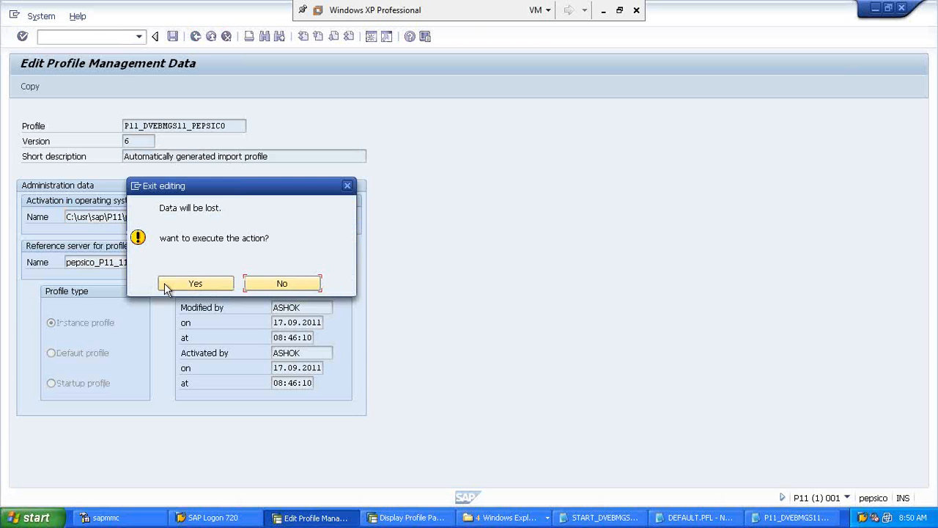
click(195, 284)
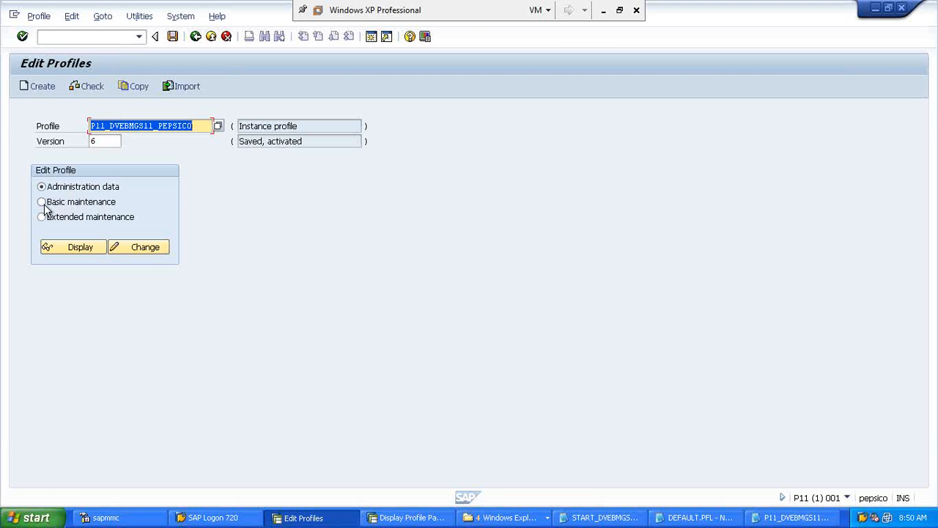
Step: Open basic maintenance in change mode and step dialog work processes up to 14, then back to 10
click(43, 206)
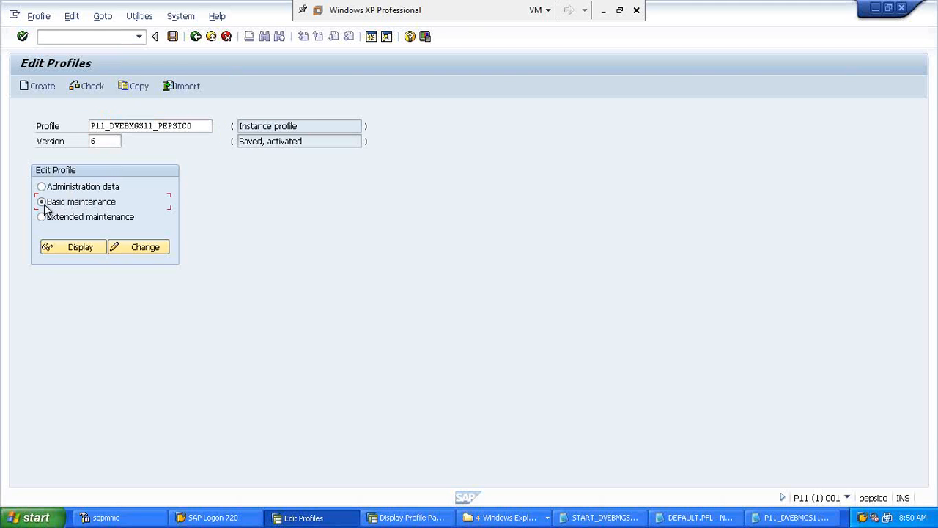
click(136, 248)
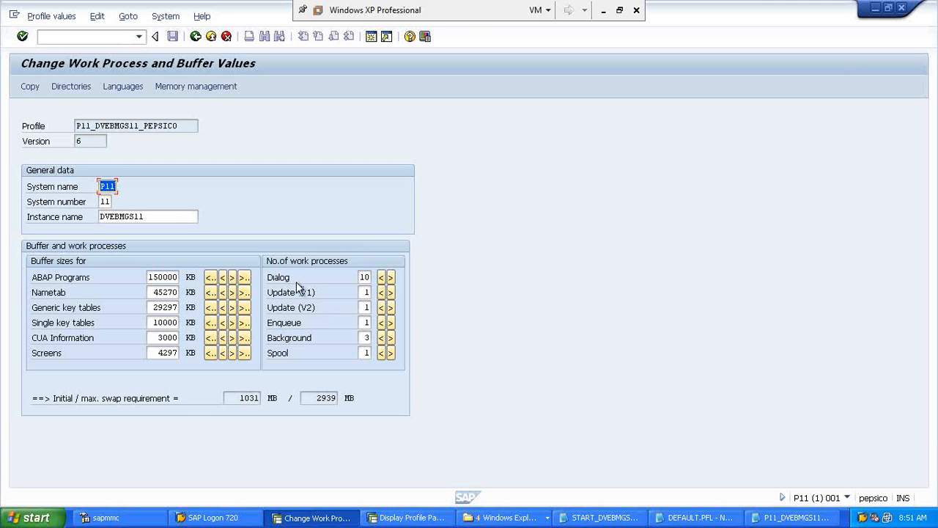
click(382, 281)
click(392, 278)
click(391, 278)
click(391, 278)
click(391, 277)
click(391, 278)
click(381, 280)
click(381, 279)
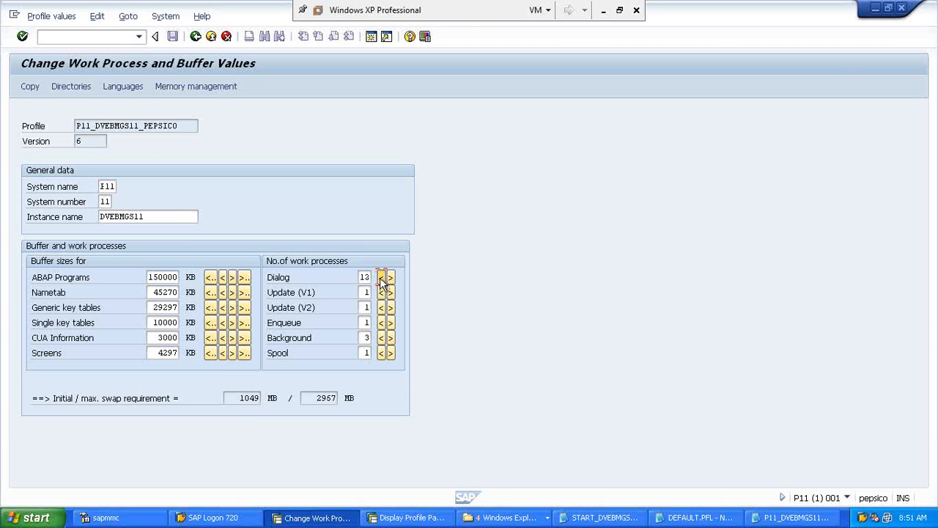
click(381, 278)
click(381, 280)
Step: Raise Update (V1) to 2 and Background to 4 work processes, then start leaving the screen
click(390, 293)
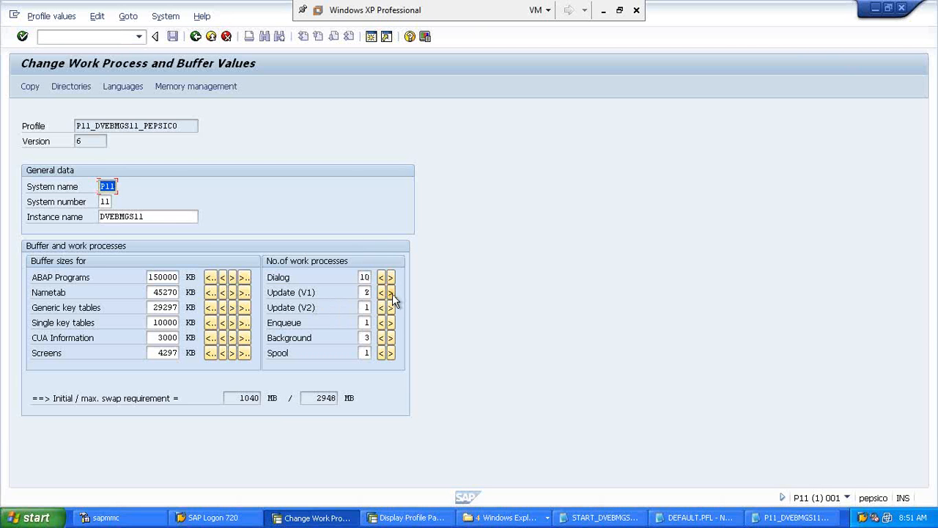
click(391, 338)
click(195, 38)
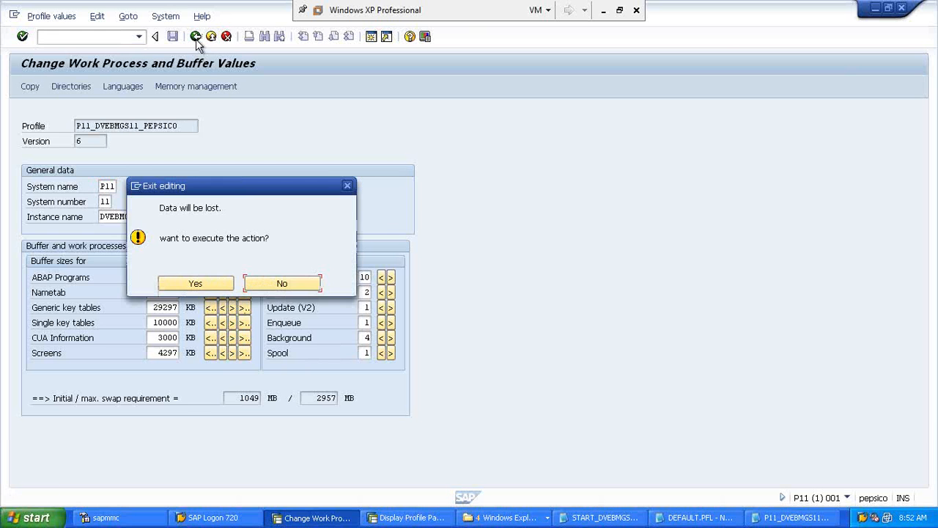
Step: Discard the basic maintenance edits and open the profile's extended maintenance in change mode
click(196, 284)
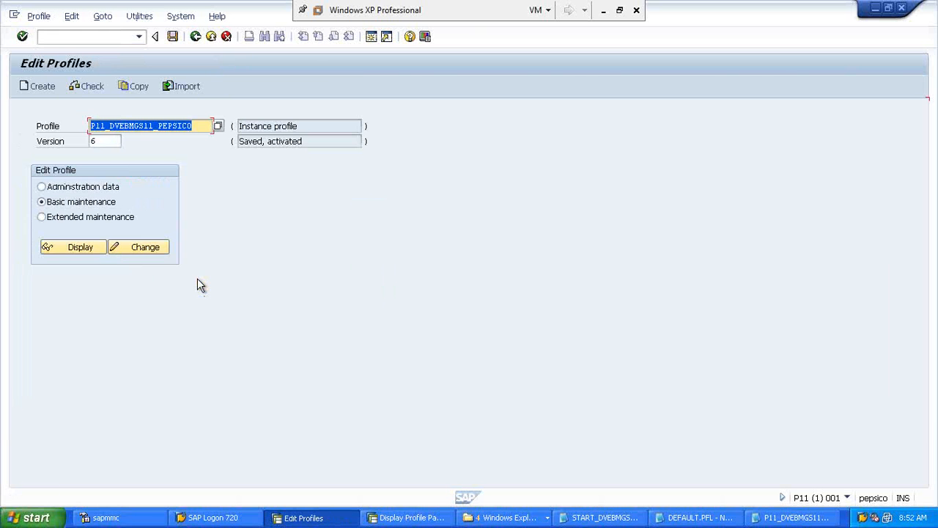
click(42, 219)
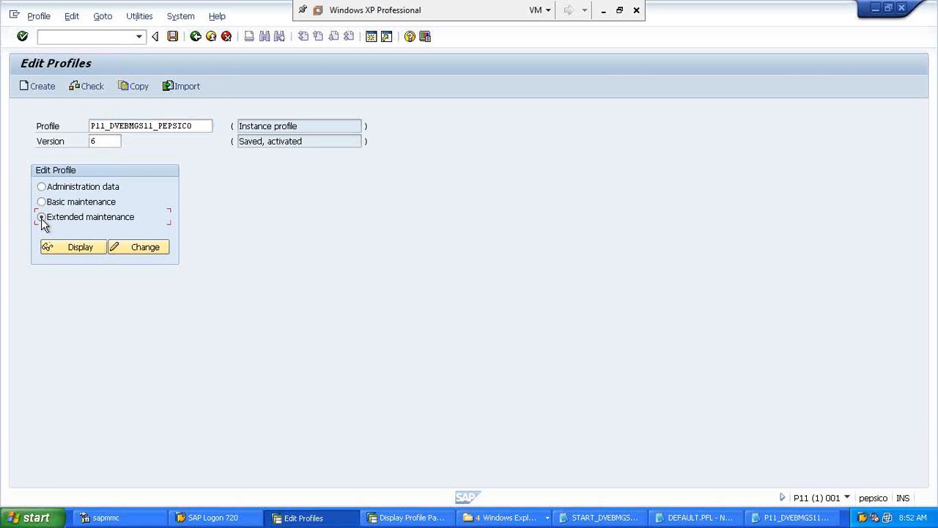
click(153, 127)
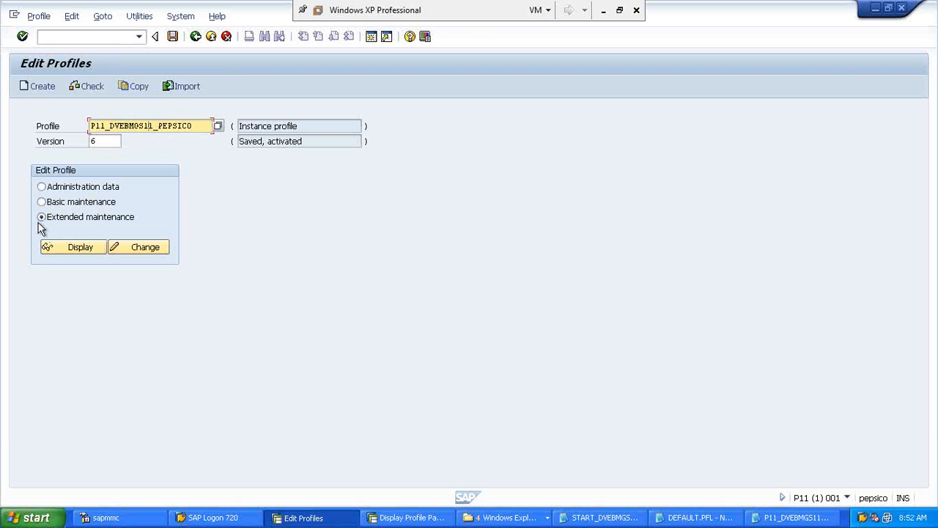
click(128, 249)
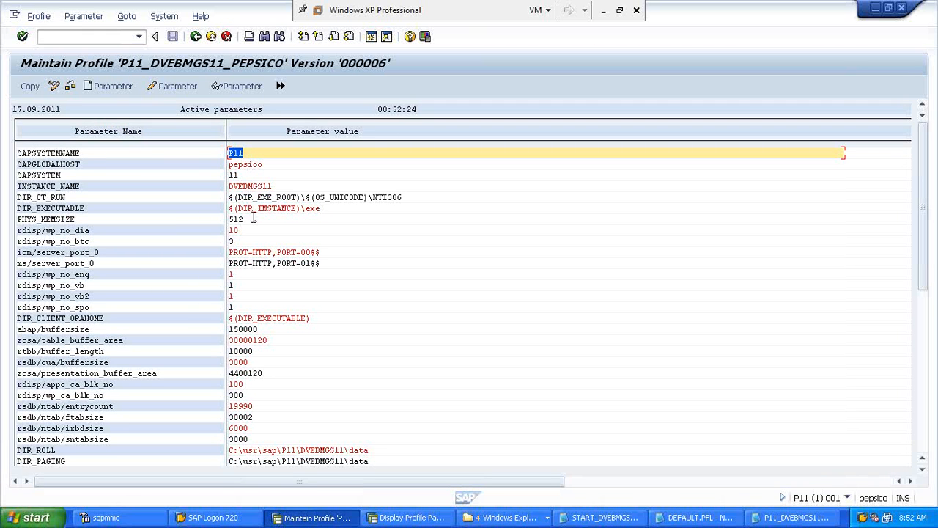
key(Down)
key(Down)
key(Down)
key(Down)
key(Down)
key(Down)
key(Down)
key(Down)
key(Down)
key(Down)
key(Down)
key(Down)
key(Down)
key(Down)
key(Down)
key(Down)
key(Down)
key(Down)
key(Down)
key(Down)
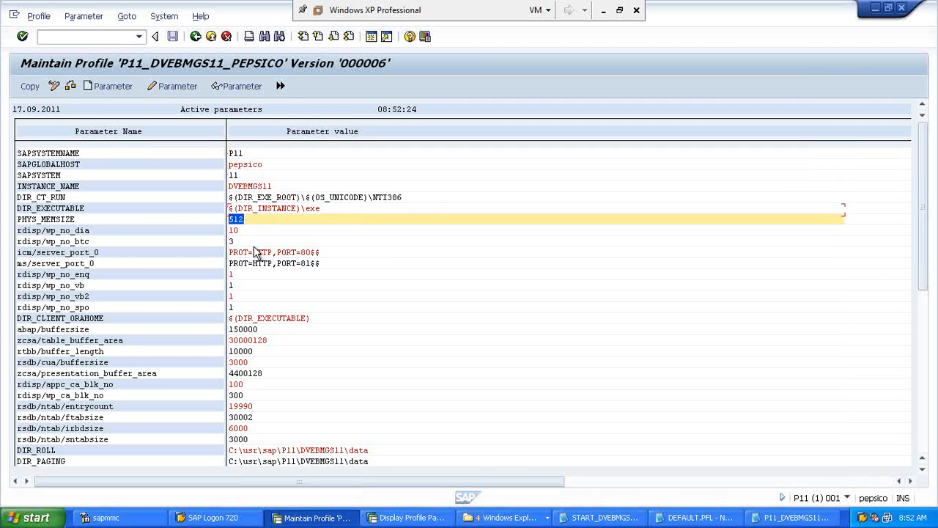
key(Down)
key(Down)
key(Down)
key(Down)
key(Down)
key(Down)
key(Down)
key(Down)
key(Down)
key(Down)
key(Down)
key(Down)
key(Down)
key(Down)
key(Down)
key(Down)
key(Down)
key(Down)
key(Down)
key(Down)
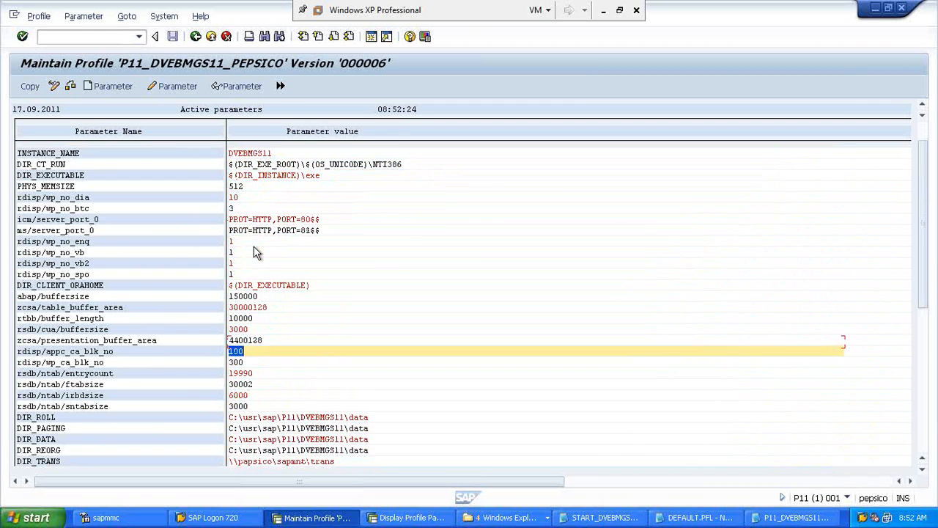
key(Down)
key(Down)
key(Down)
key(Down)
key(Down)
key(Down)
key(Down)
key(Down)
key(Down)
key(Down)
key(Down)
key(Down)
key(Down)
key(Down)
key(Down)
key(Down)
key(Down)
key(Down)
key(Down)
key(Down)
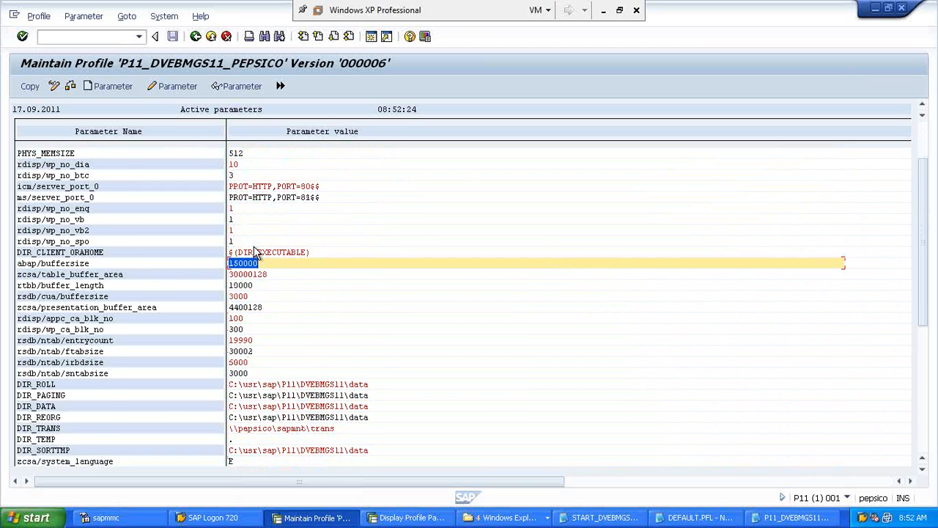
key(Up)
key(Up)
key(Up)
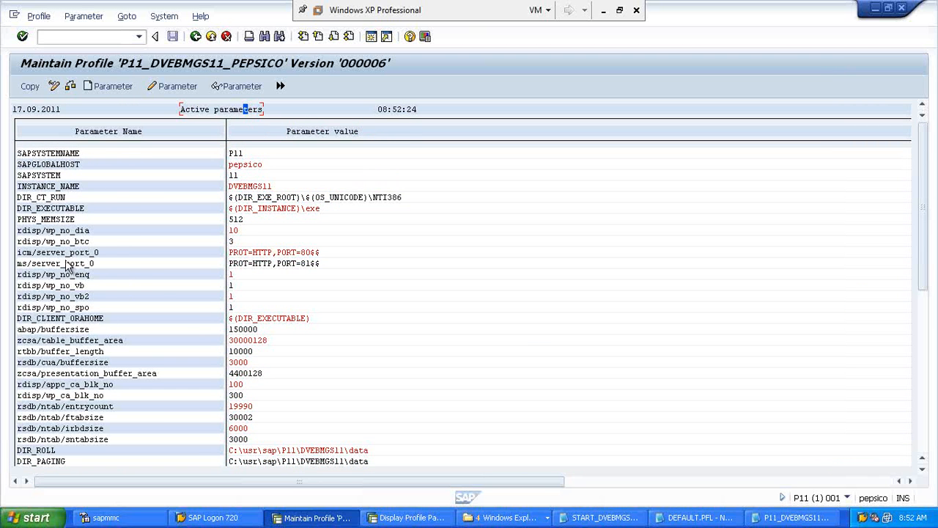
Step: Set rdisp/wp_no_dia to 12 and rdisp/wp_no_btc to 4, copy them into the profile, and go back
click(76, 231)
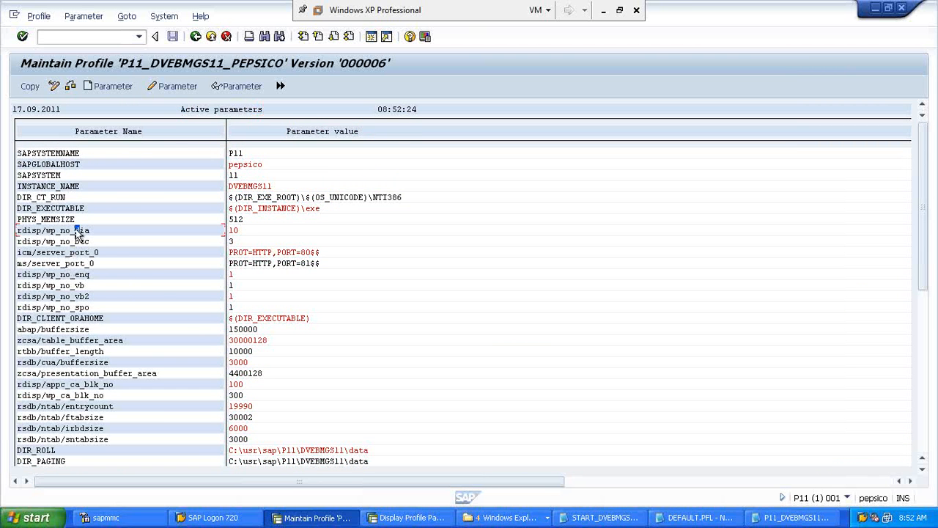
click(247, 231)
key(BackSpace)
key(BackSpace)
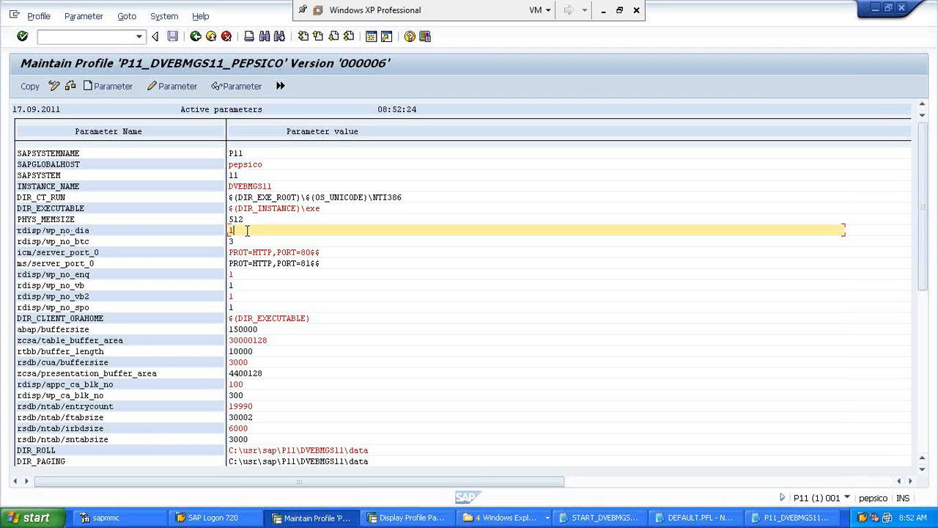
text(8)
key(BackSpace)
text(12)
click(236, 242)
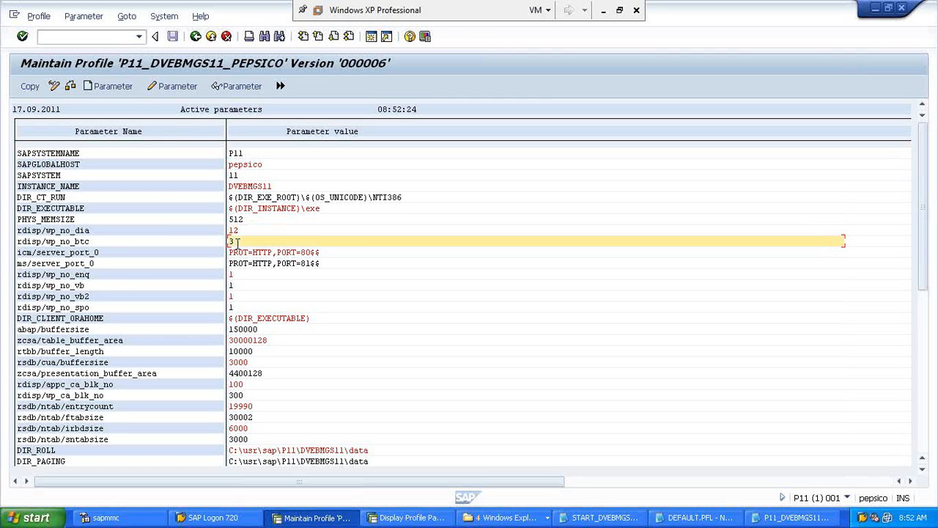
key(BackSpace)
text(4)
click(29, 88)
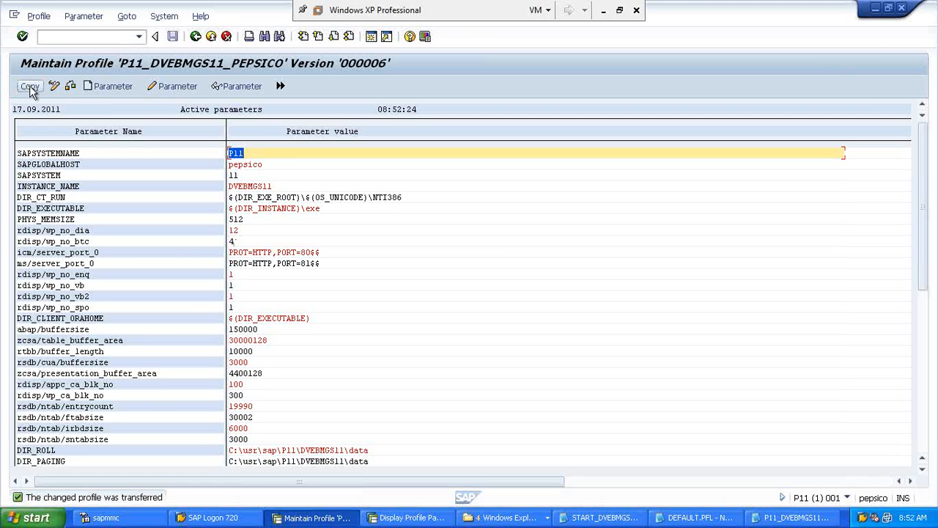
click(196, 37)
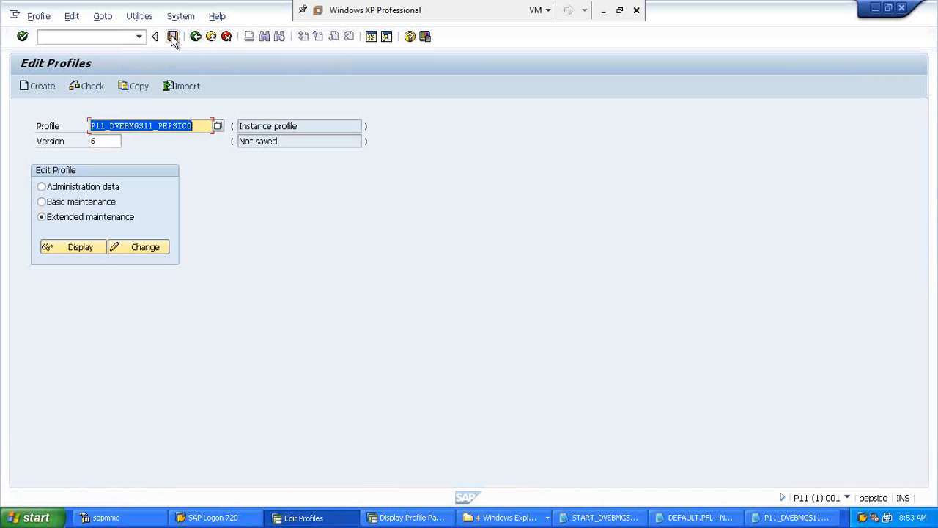
Step: Save and activate the profile as version 7, confirming the information and restart caution dialogs
click(172, 36)
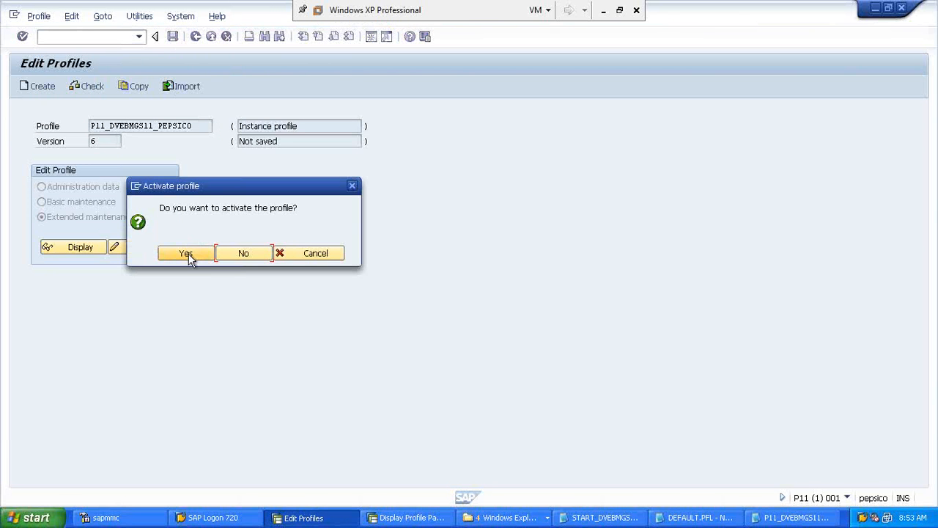
click(187, 256)
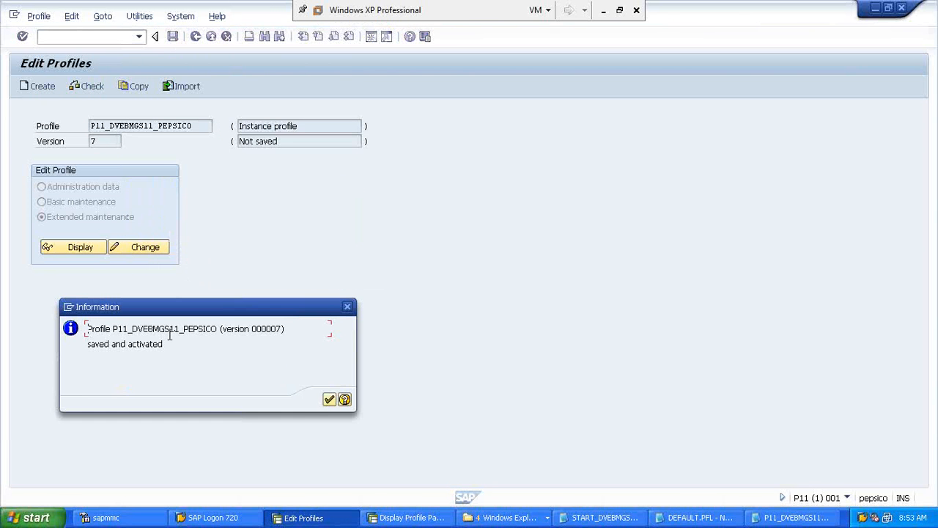
click(329, 400)
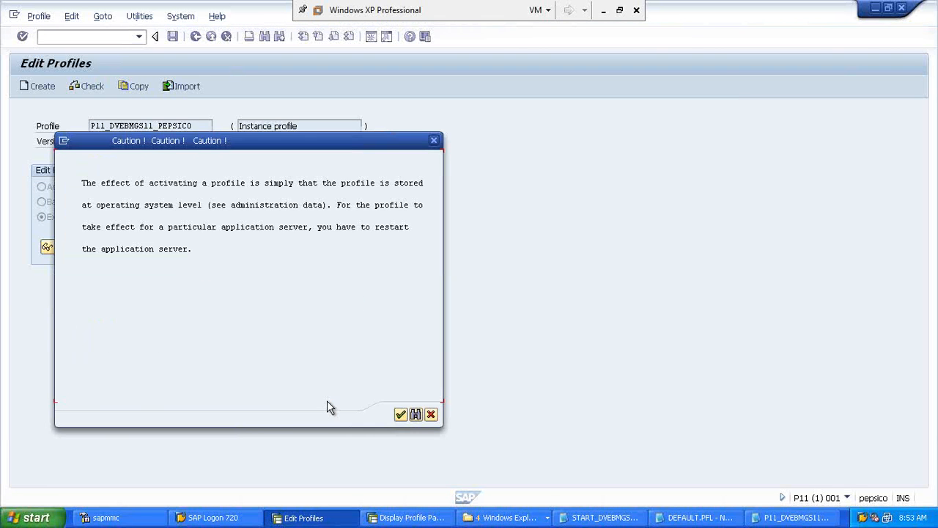
click(194, 248)
click(82, 184)
click(400, 414)
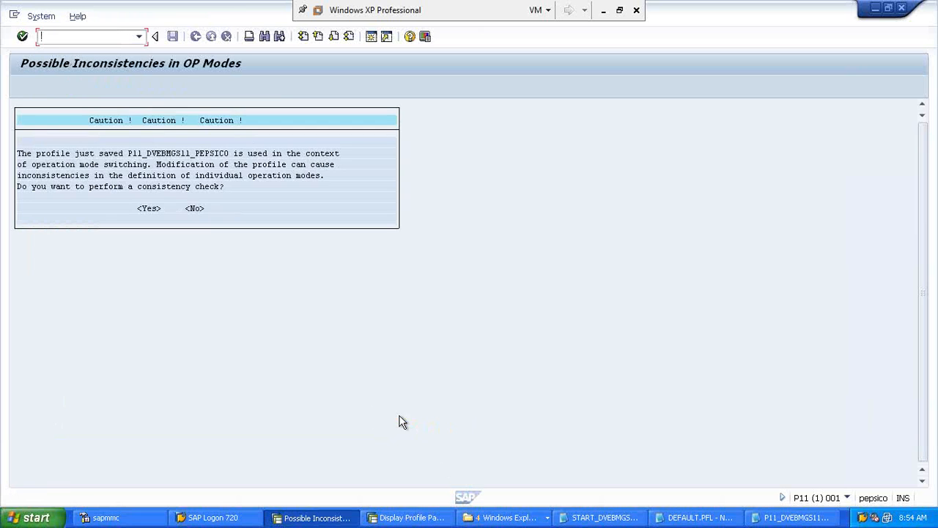
Step: Run the operation-mode consistency check, return to Edit Profiles, and view the profile folder
click(149, 210)
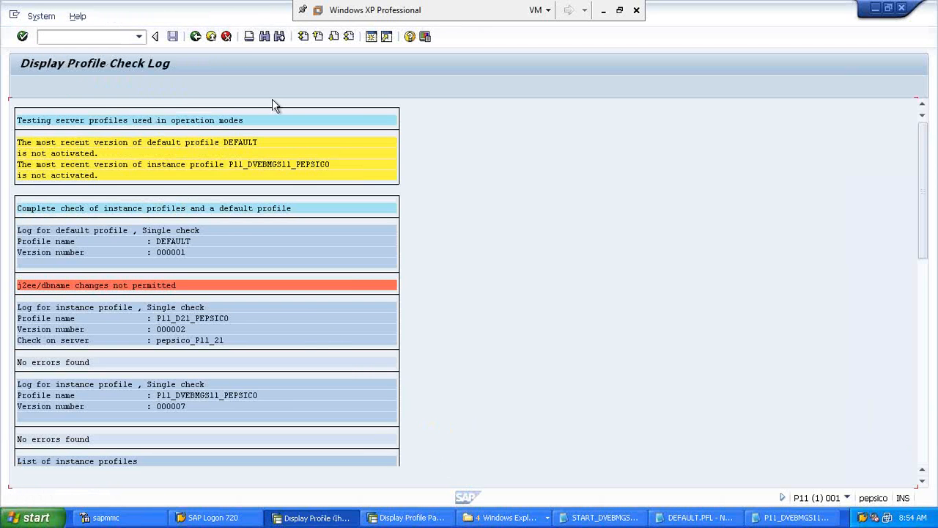
click(195, 36)
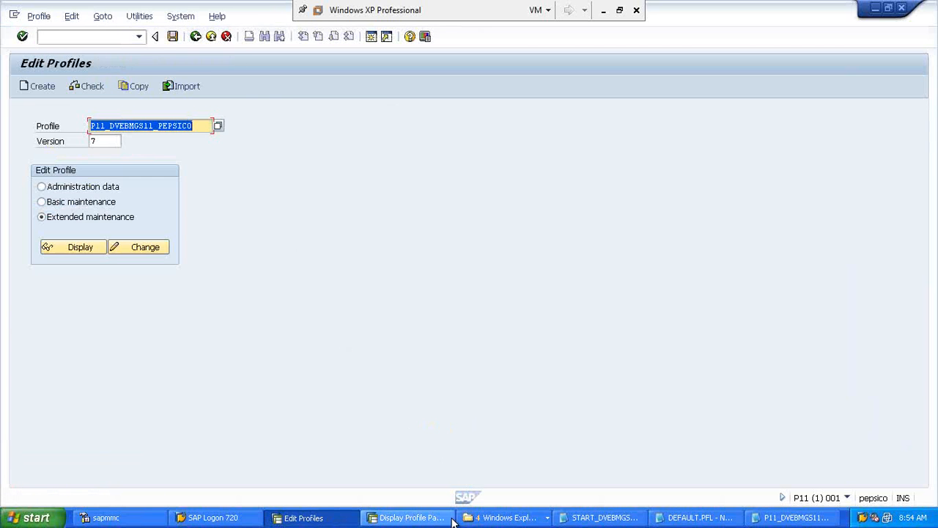
click(505, 523)
Step: Compare P11_DVEBMGS11_pepsico with P11_DVEBMGS11_pepsico.BAK in the profile folder, then return to Edit Profiles
click(492, 459)
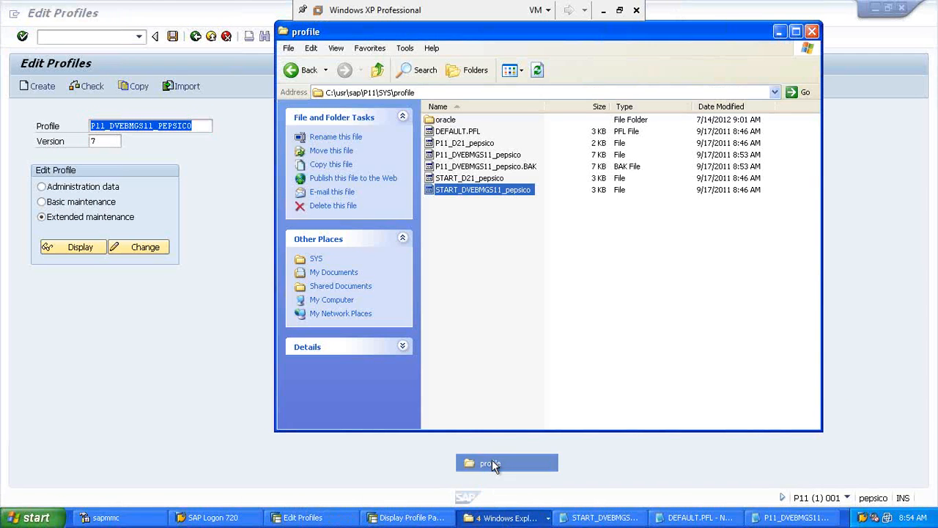
click(513, 247)
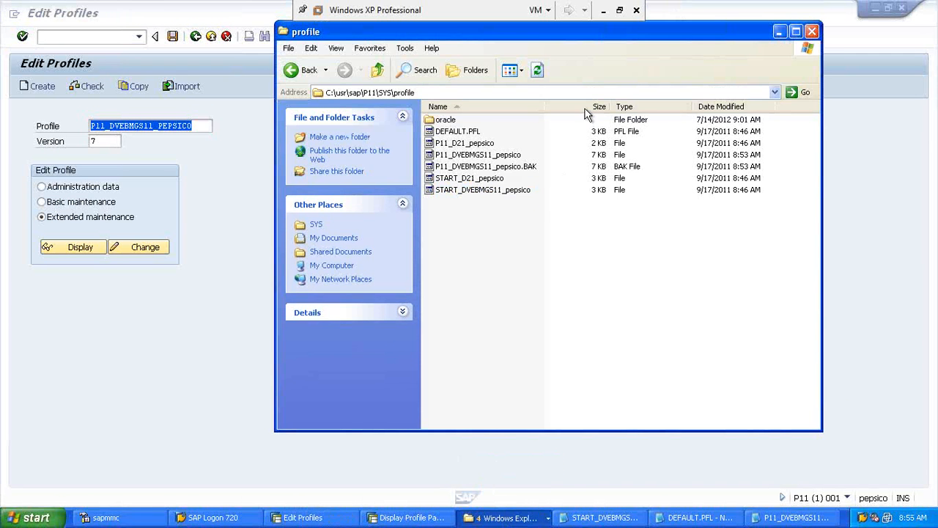
click(511, 171)
click(700, 172)
click(516, 167)
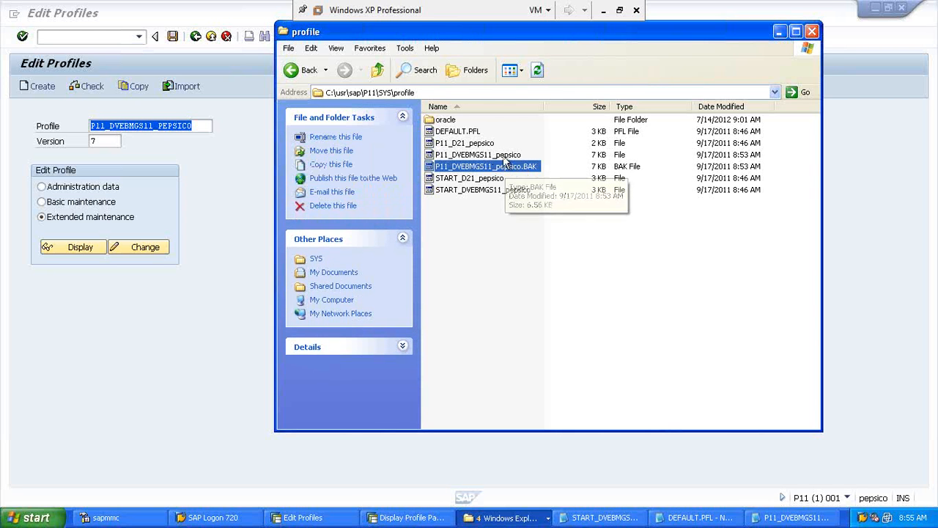
click(504, 155)
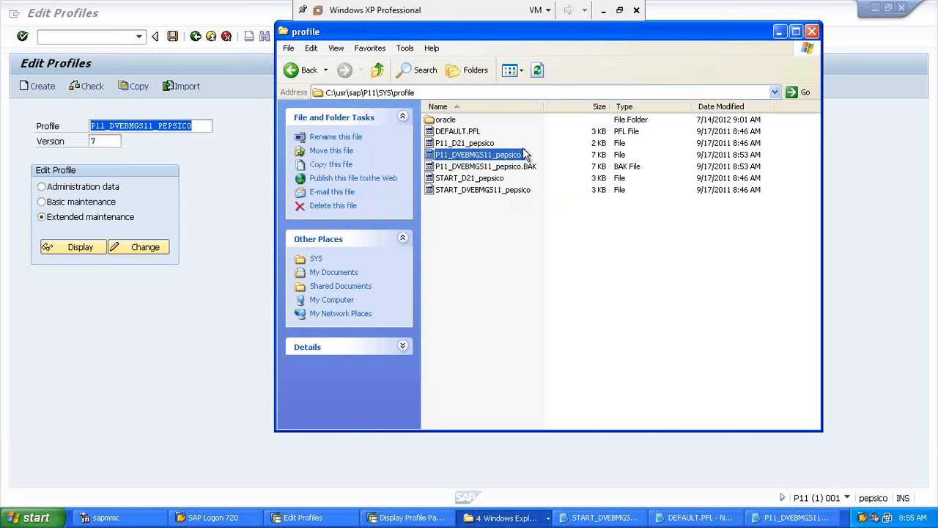
click(714, 167)
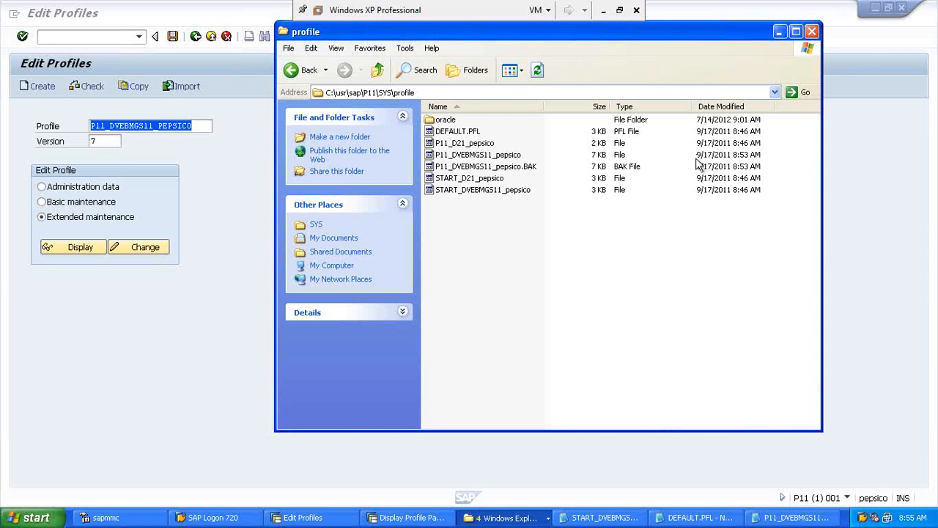
click(529, 167)
click(490, 155)
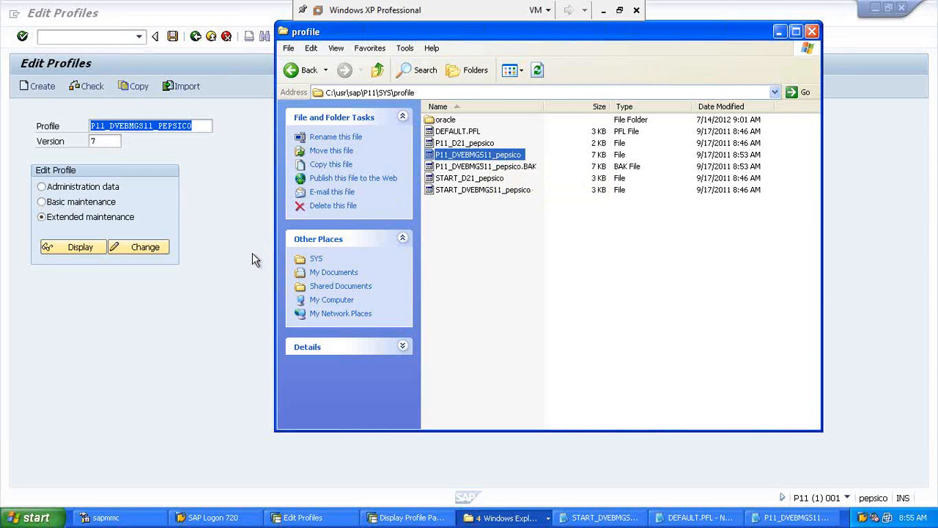
click(230, 249)
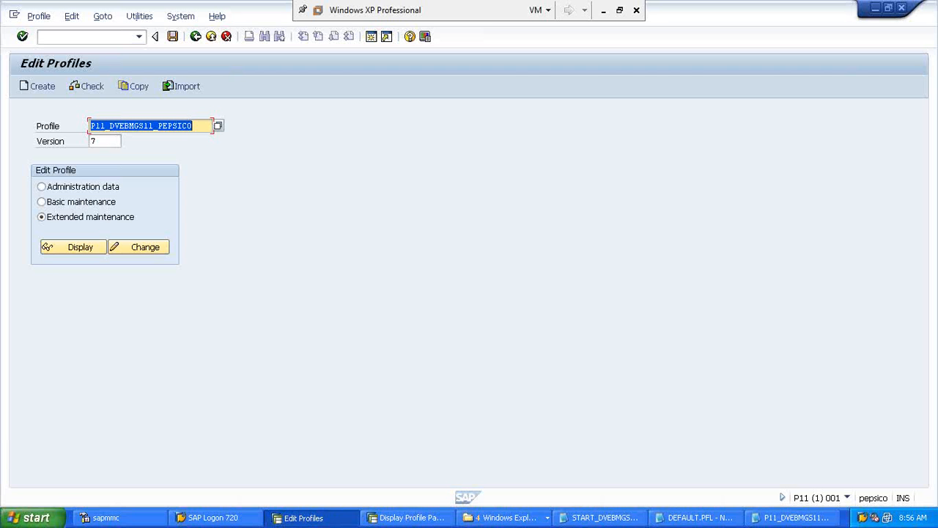
Step: In RZ11, display parameter rdisp/wp_no_dia, showing 8 dialog work processes
click(411, 517)
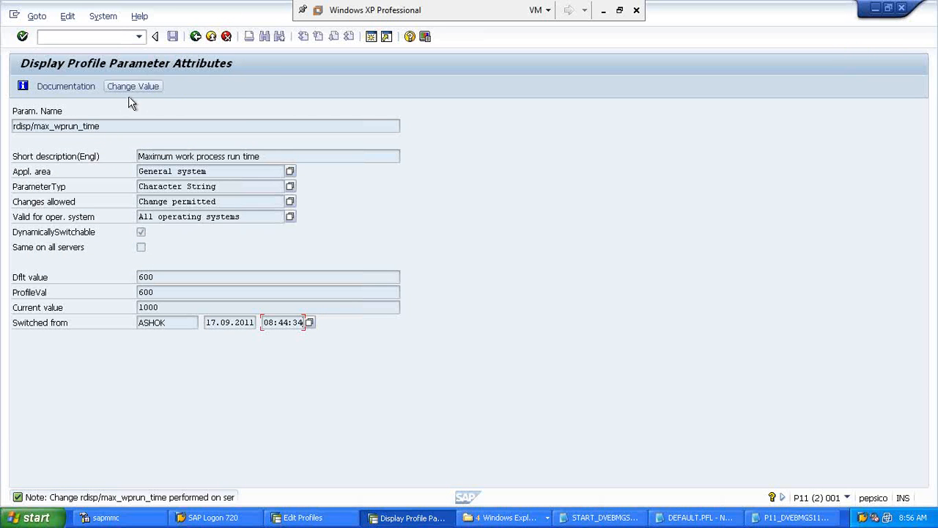
click(196, 38)
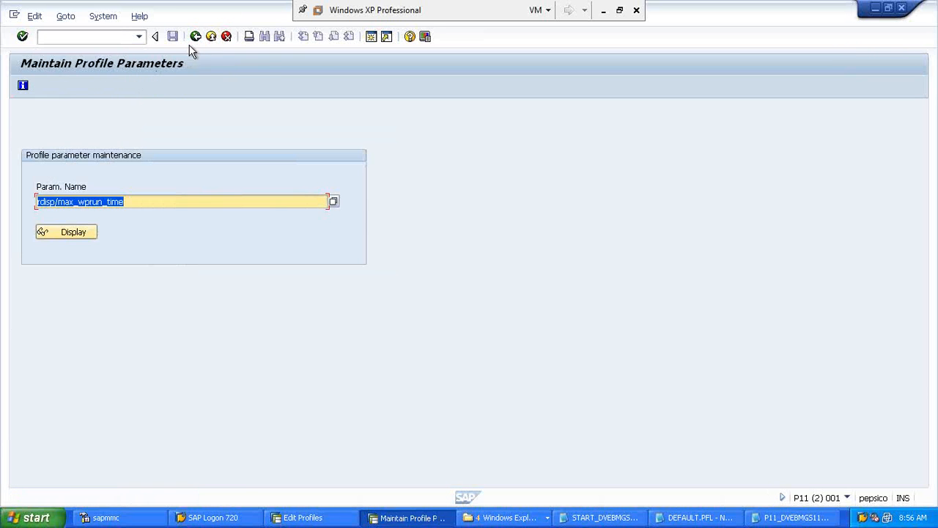
drag(130, 202, 57, 198)
text(/wpl)
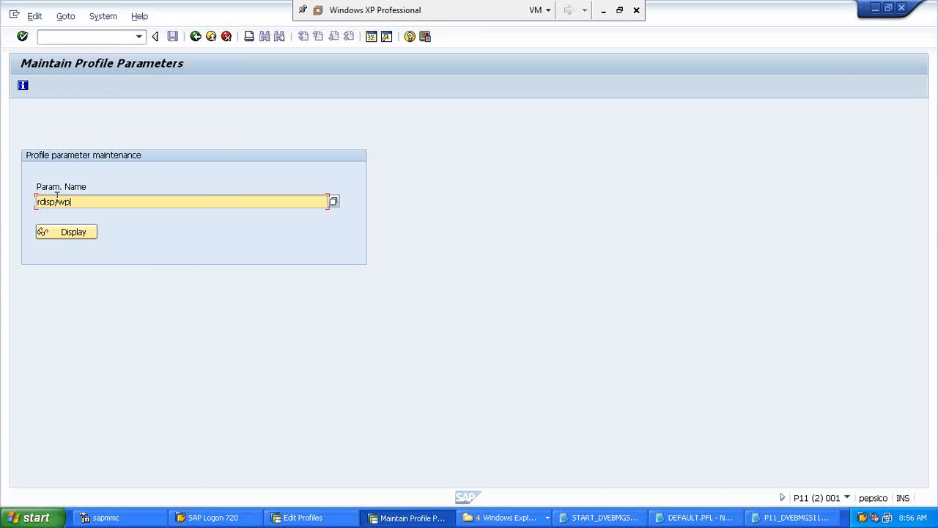
text(_no_dia)
click(62, 231)
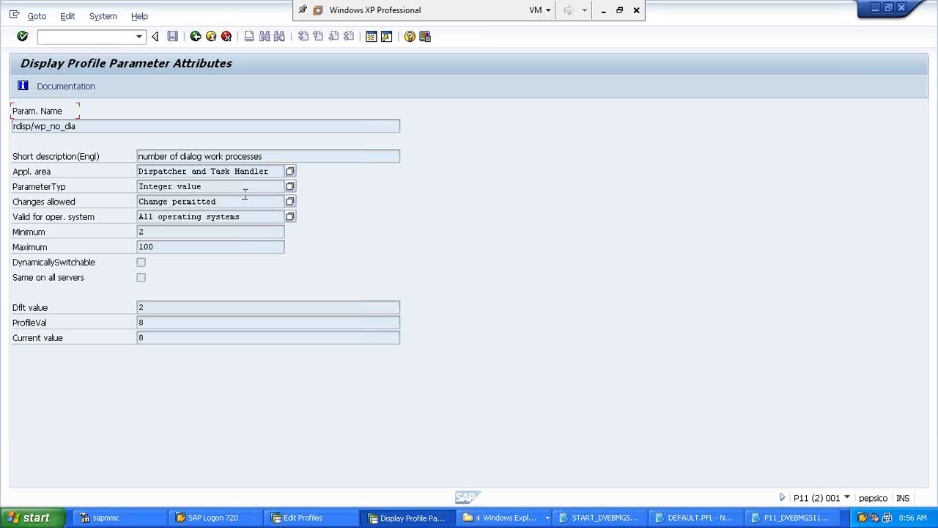
Step: Leave the parameter attributes and get back to the Edit Profiles screen
click(407, 518)
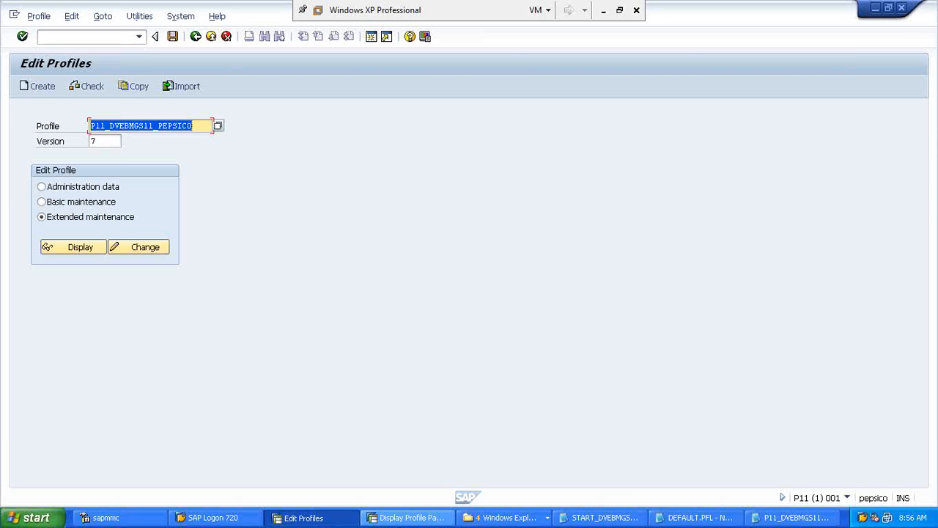
click(388, 518)
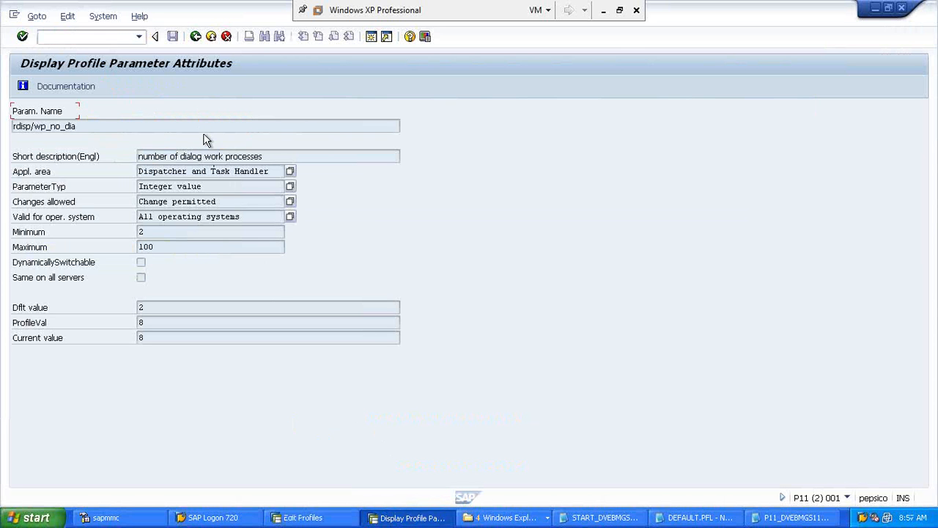
click(197, 39)
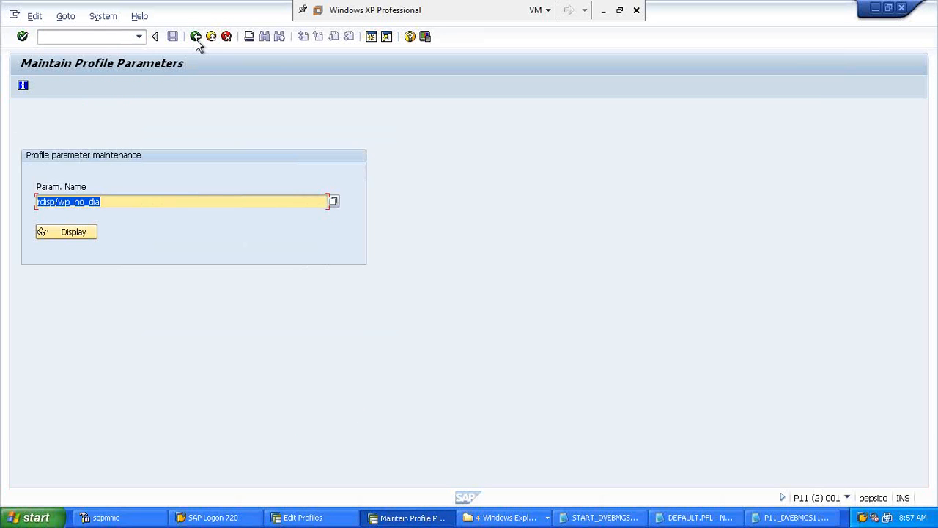
click(381, 517)
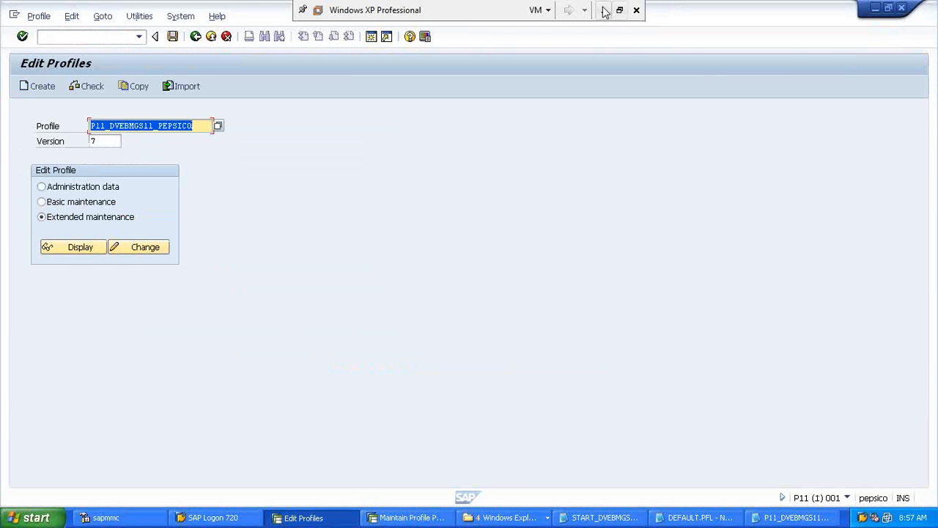
Step: Highlight the Notepad note that dynamic parameters set via Rz11 revert on restart
click(604, 10)
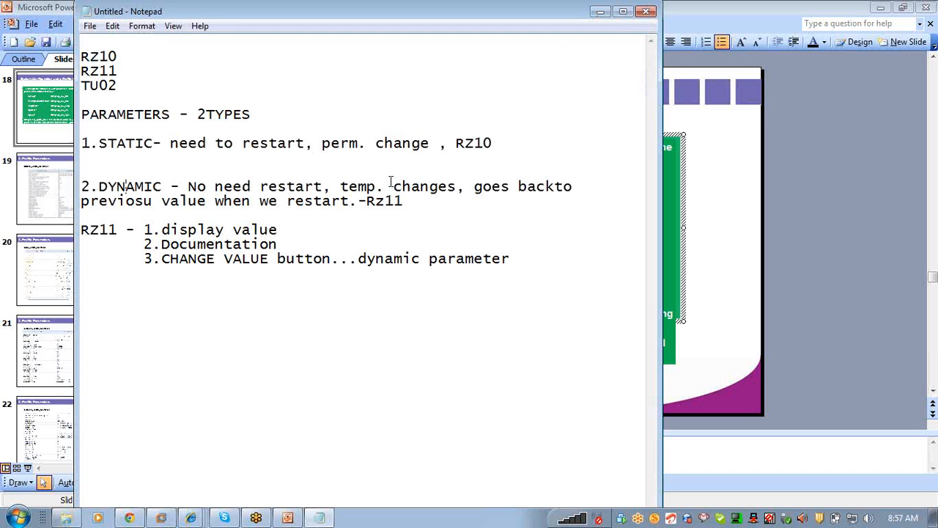
drag(367, 201, 401, 202)
drag(350, 201, 475, 188)
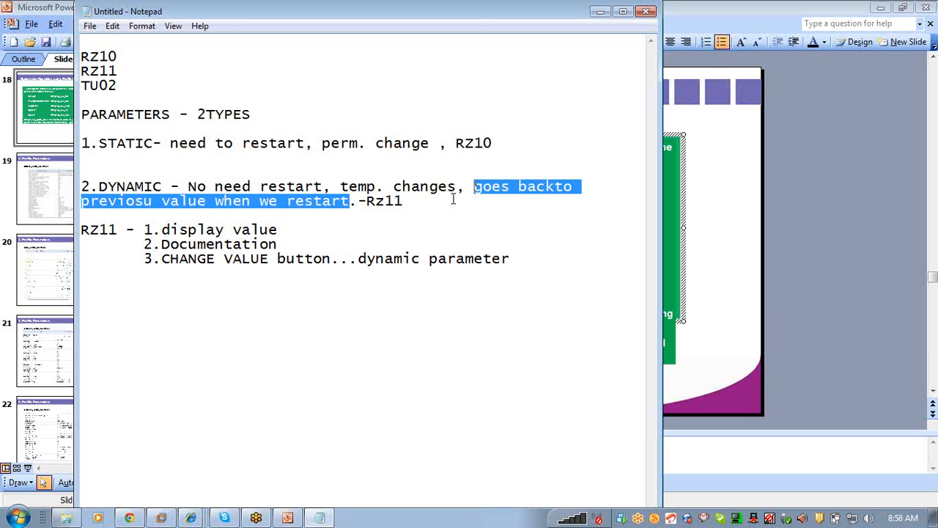
Step: Close the Edit Profiles window and log off the Maintain Profile Parameters session
click(161, 518)
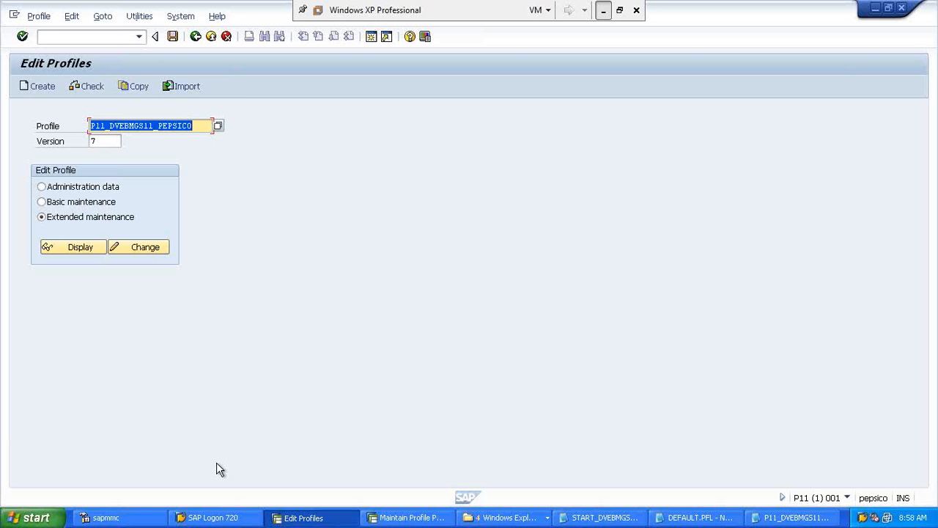
click(902, 10)
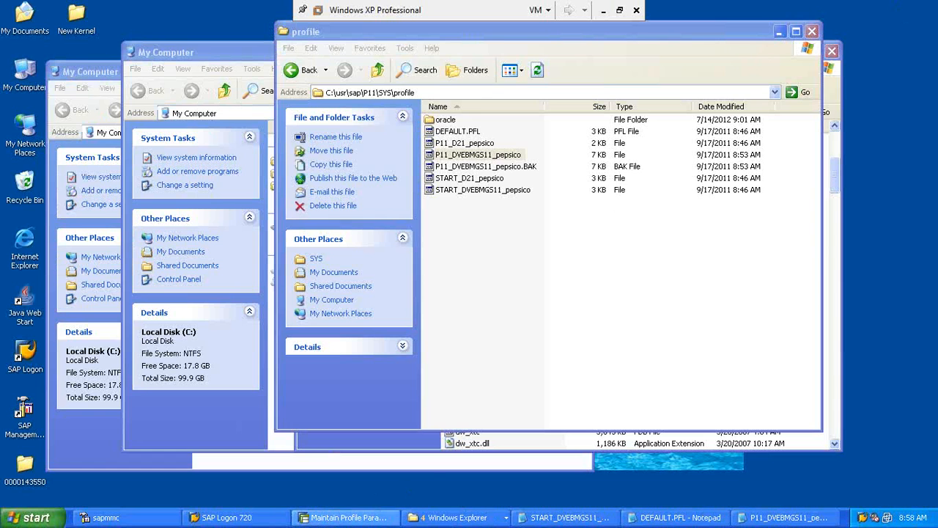
click(344, 517)
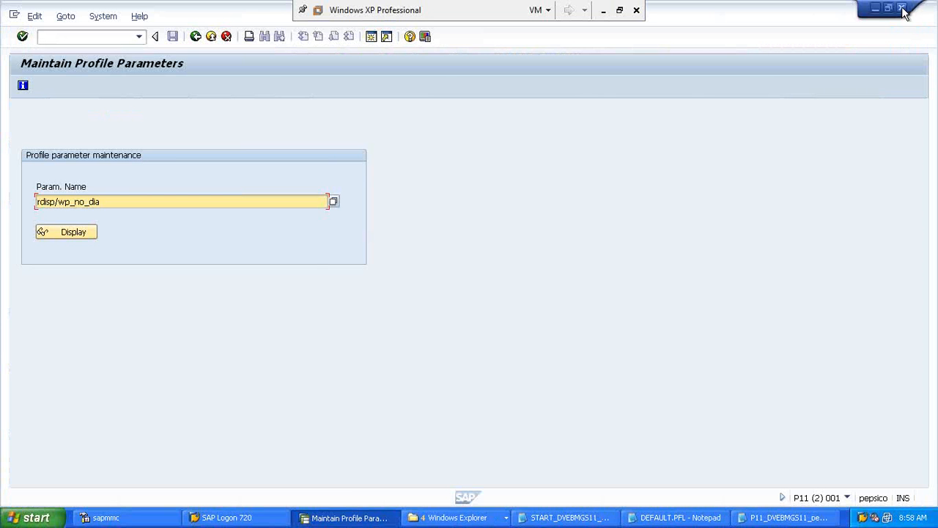
click(901, 9)
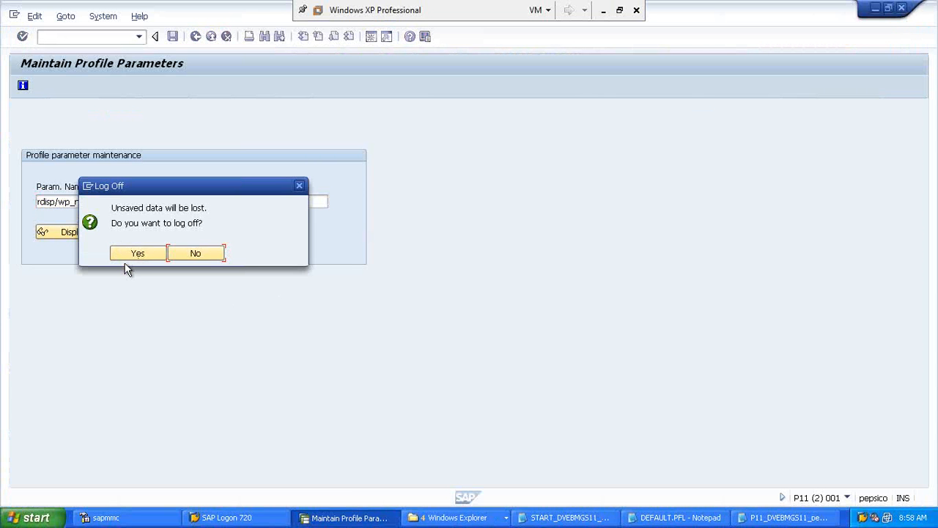
click(126, 258)
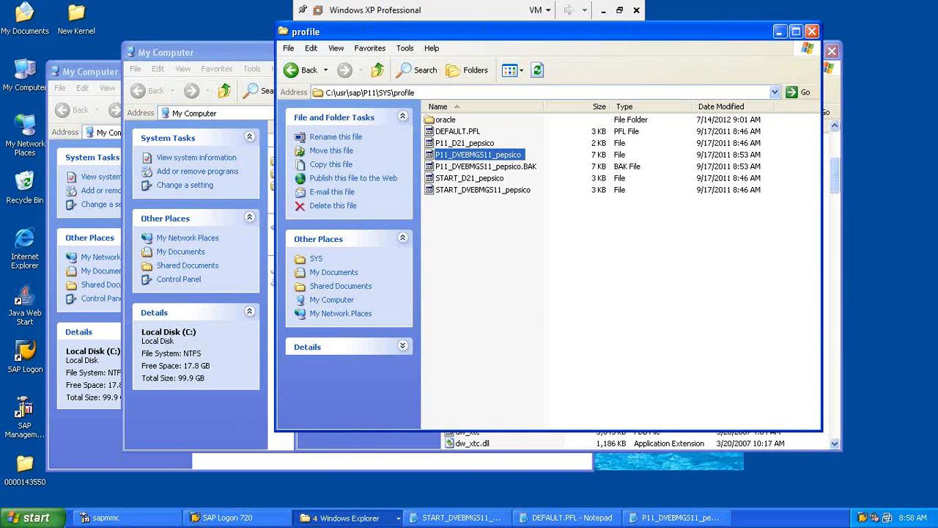
Step: Stop all P11 system instances from the SAP Management Console and confirm
click(156, 519)
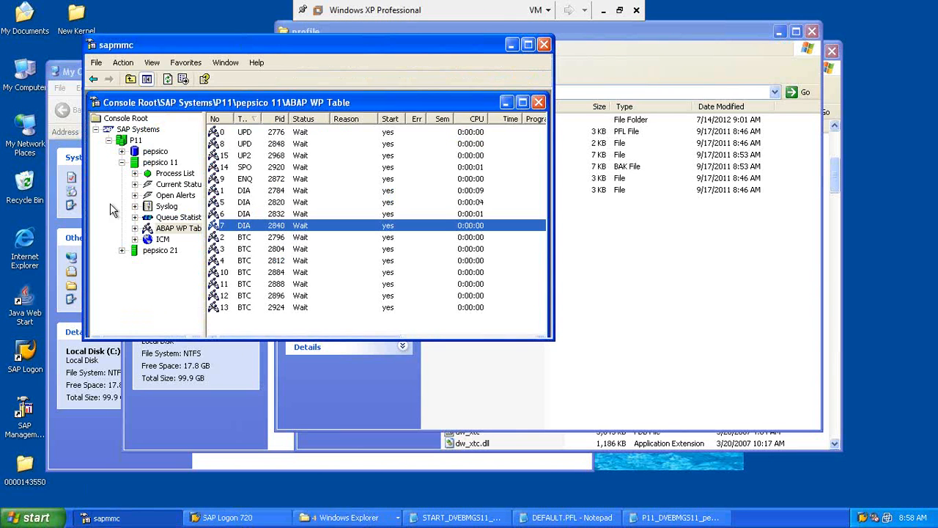
click(134, 141)
right_click(134, 141)
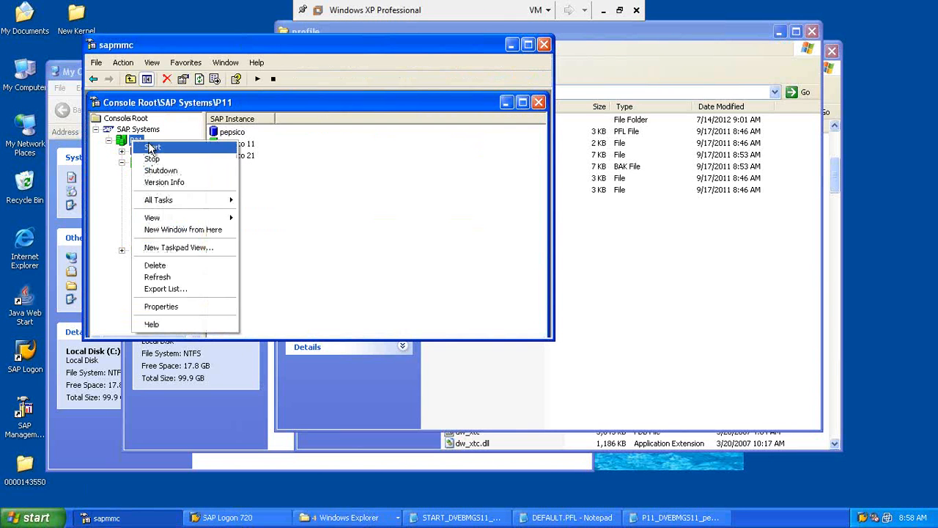
click(152, 158)
click(290, 213)
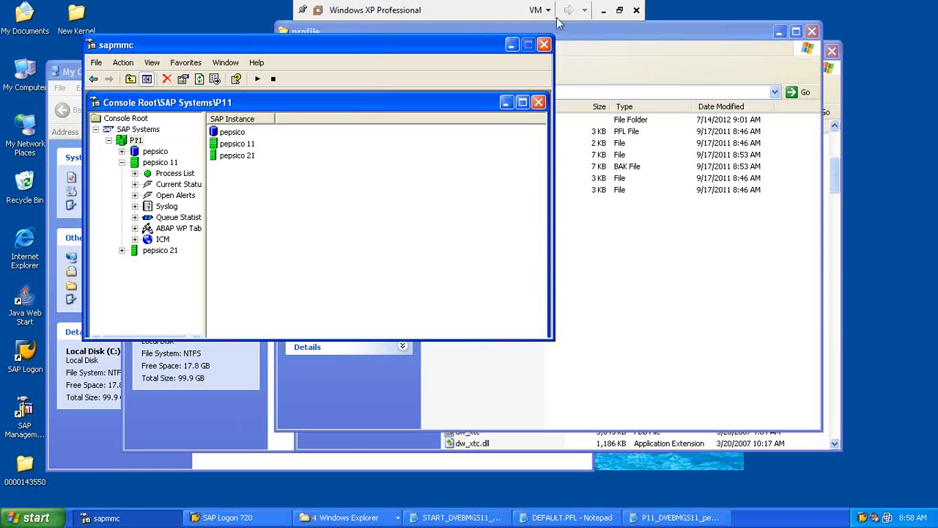
click(602, 12)
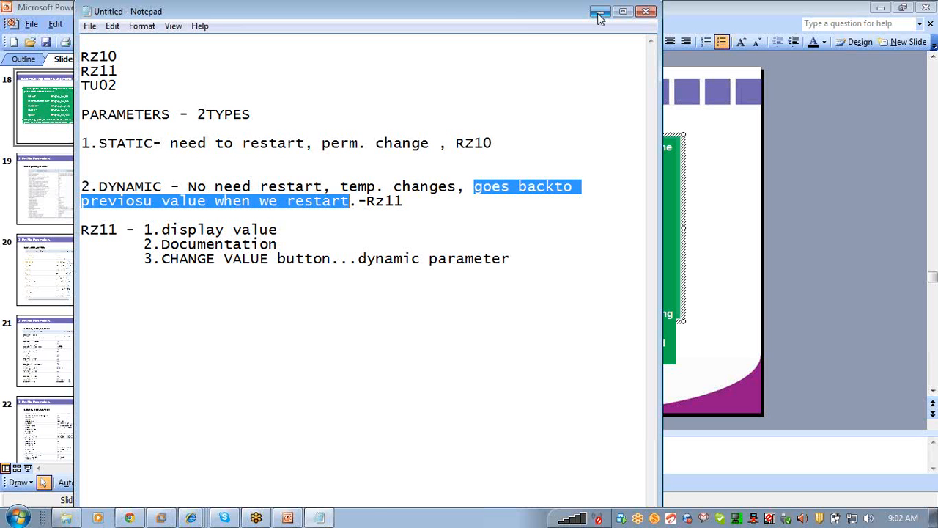
Step: Check pepsico 11's process list in the SAP console, then return to the notes
click(167, 519)
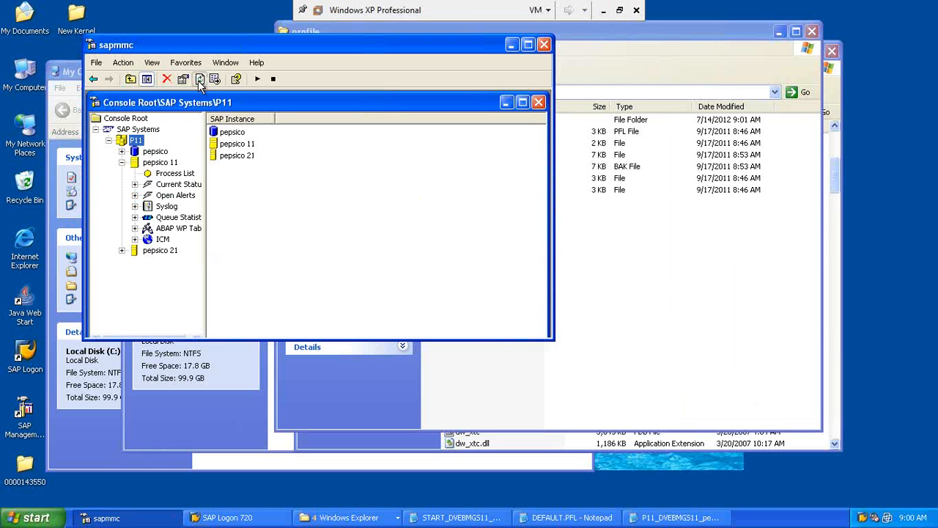
click(171, 175)
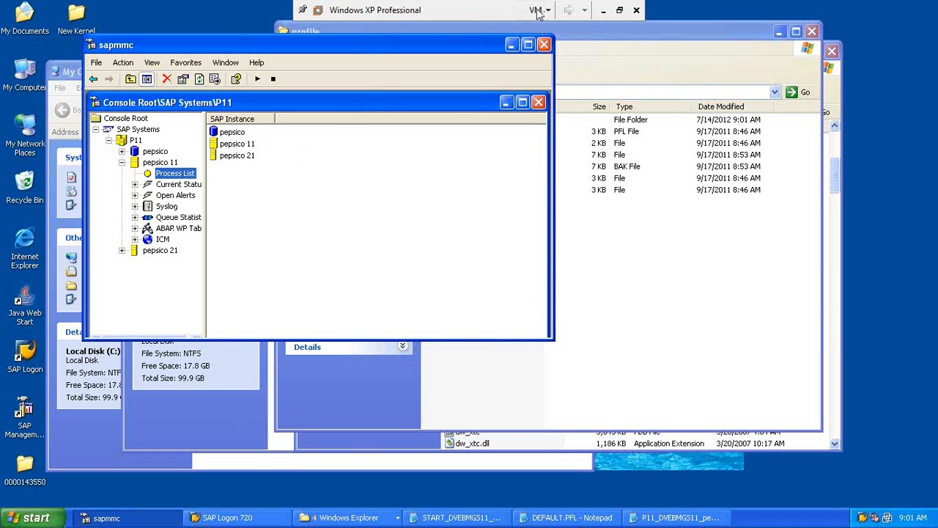
click(604, 14)
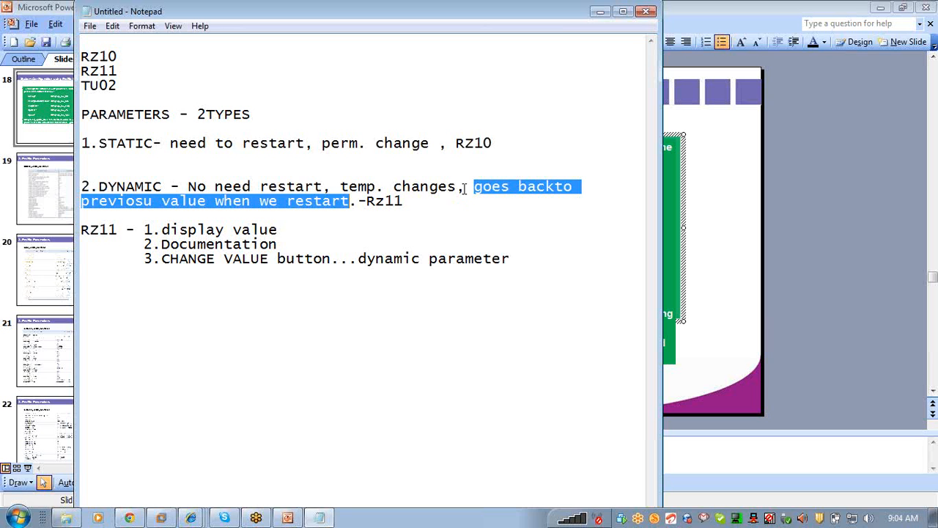
Step: Start the P11 system from the SAP MMC tree's context menu
click(598, 13)
click(161, 518)
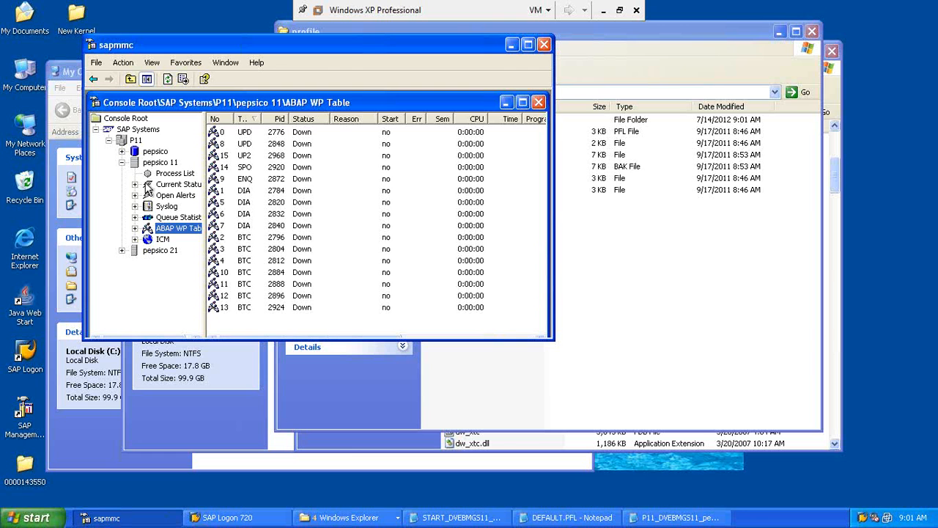
right_click(135, 142)
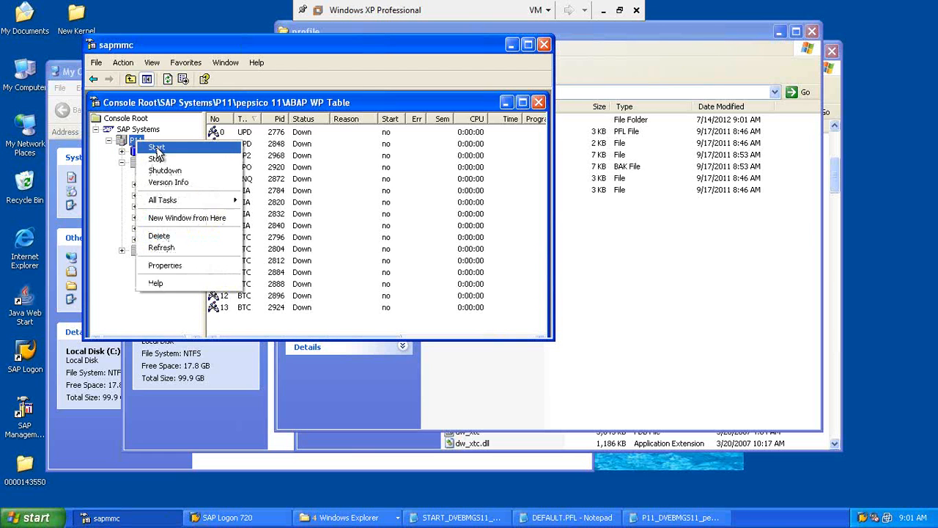
click(157, 148)
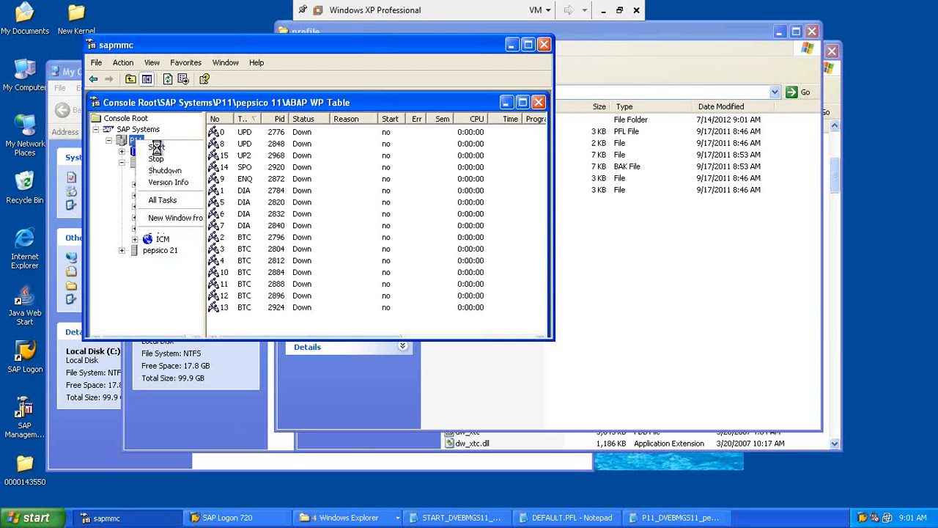
Step: Bring back the Notepad notes, highlight TU02, and dismiss the chat notification
click(600, 12)
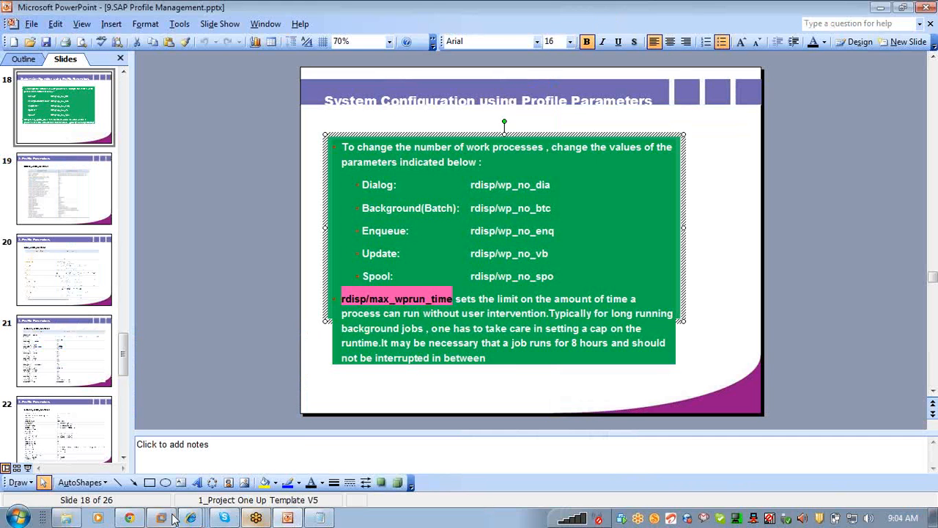
click(319, 518)
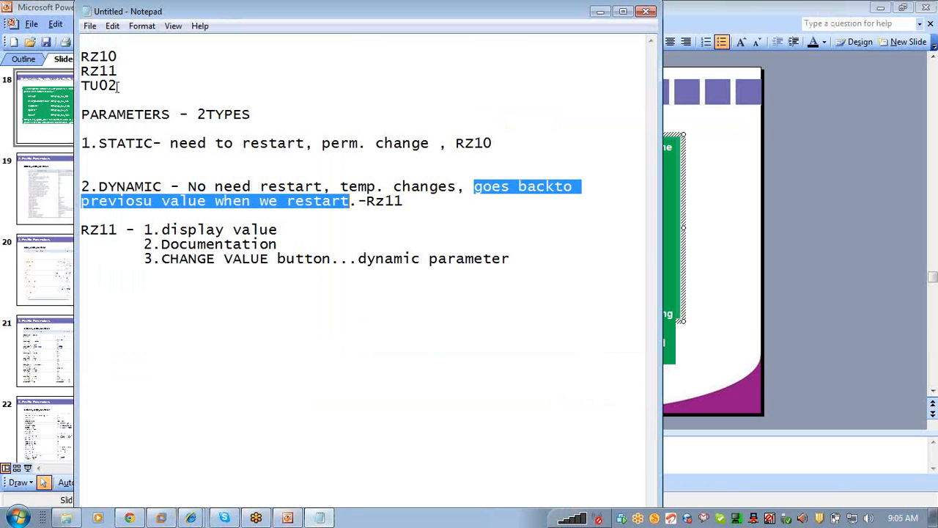
drag(118, 86, 80, 87)
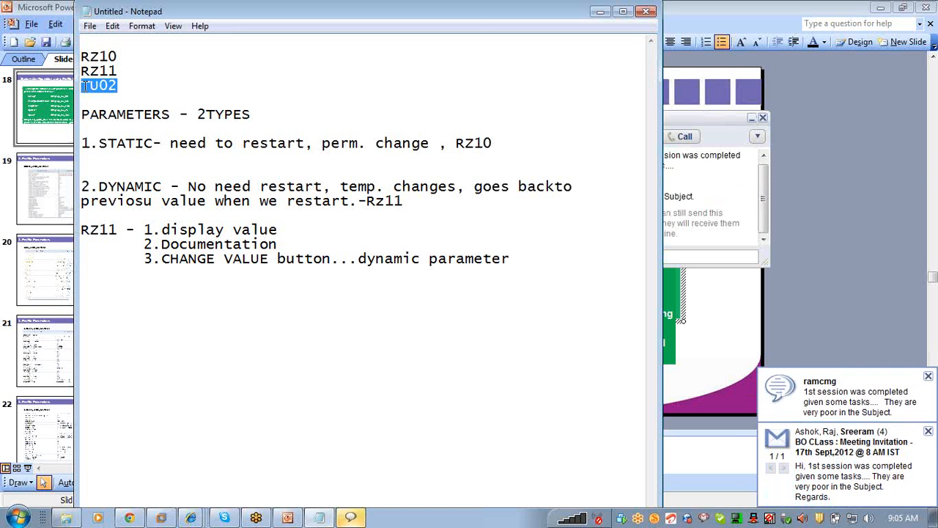
click(928, 378)
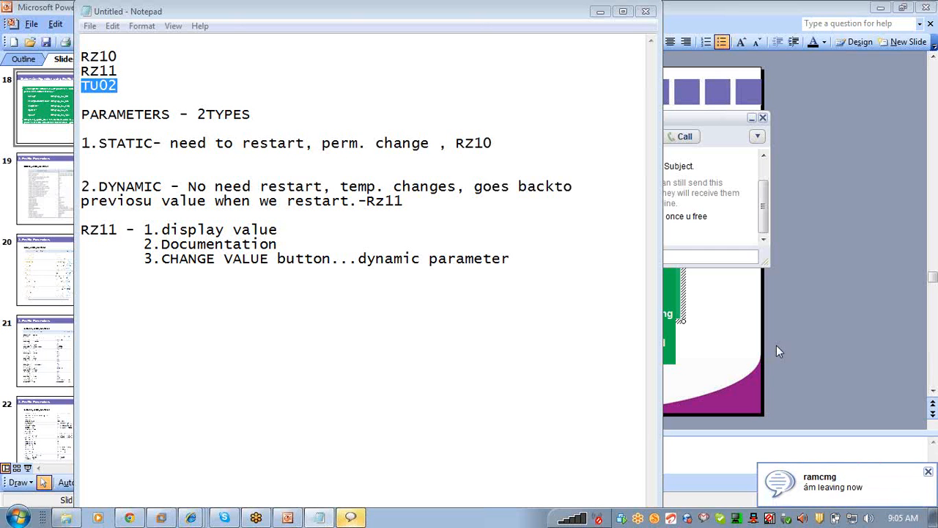
Step: Open Google Talk from the tray and cancel the friend invitation dialog
click(705, 518)
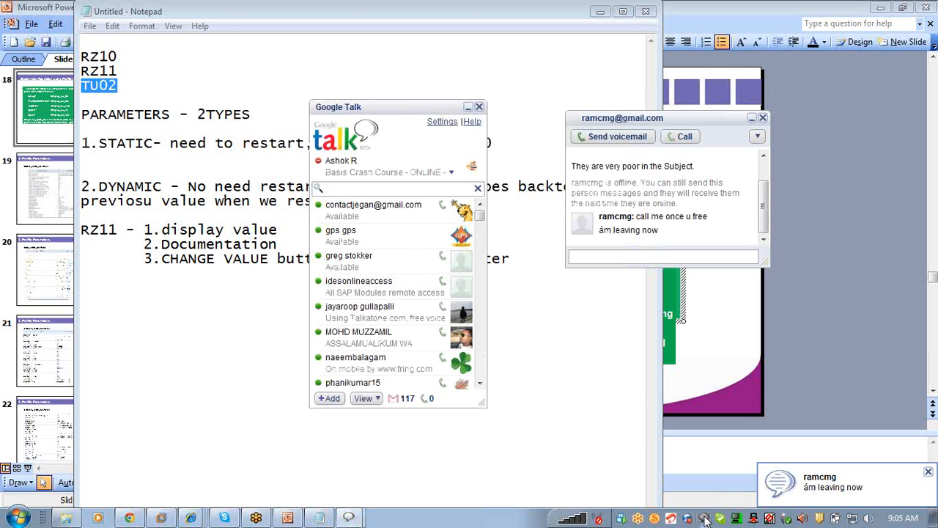
text(ok)
key(Return)
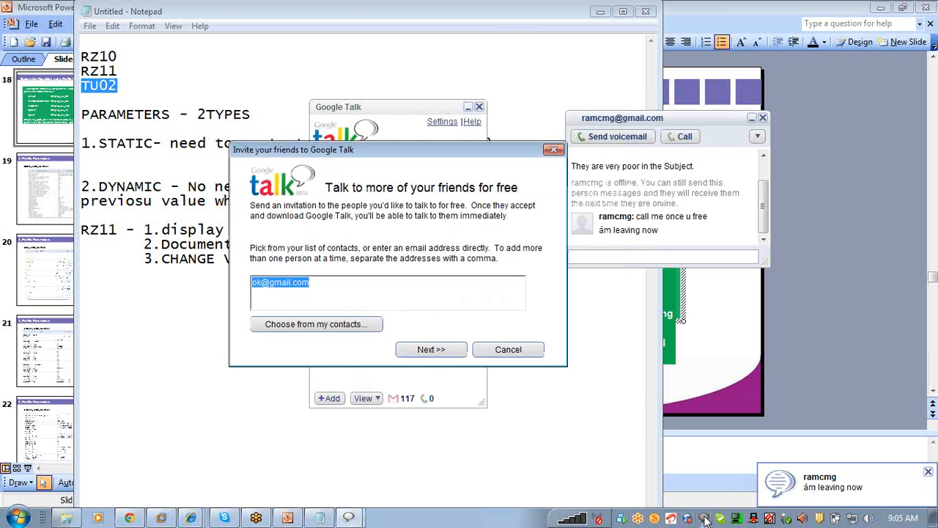
click(531, 354)
Step: Send 'ok', 'sure', 'give me 10 min' and 'thnk u' in the chat, then minimize both Talk windows
click(619, 258)
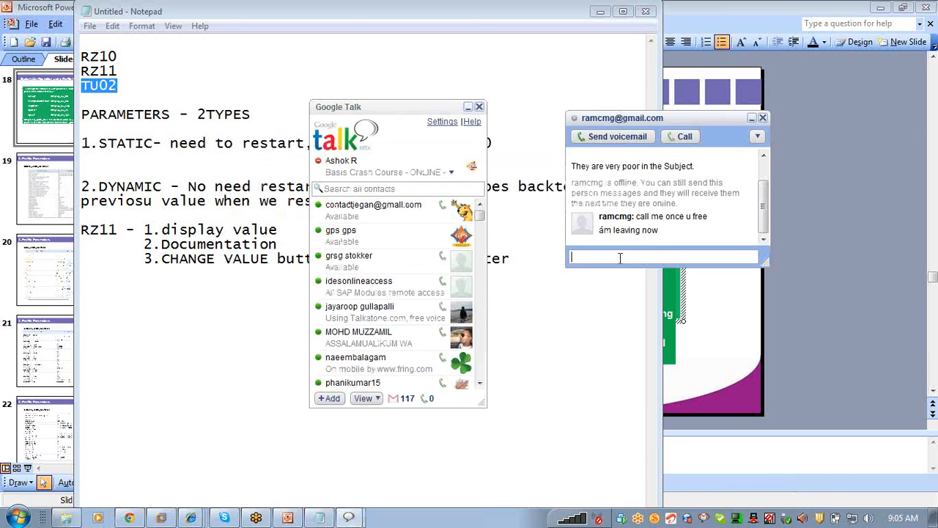
text(ok)
key(Return)
text(sure)
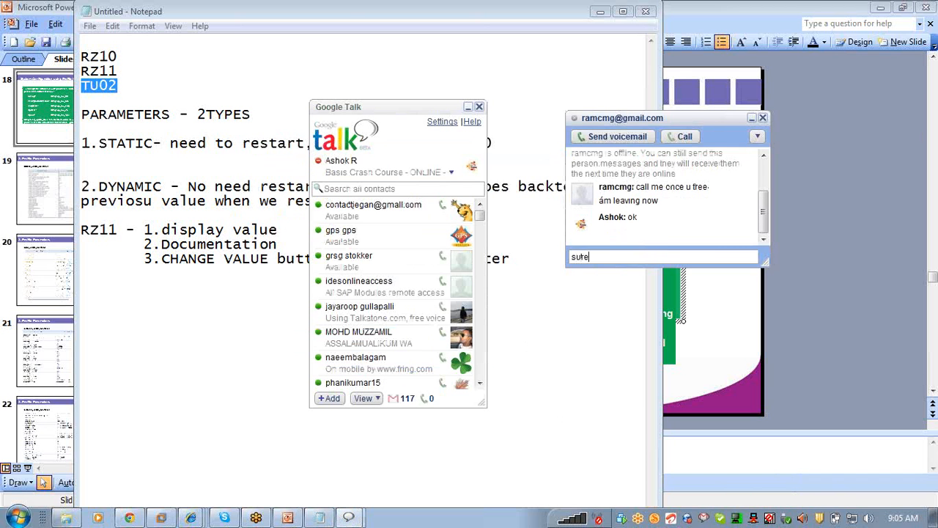
key(Return)
text(give me)
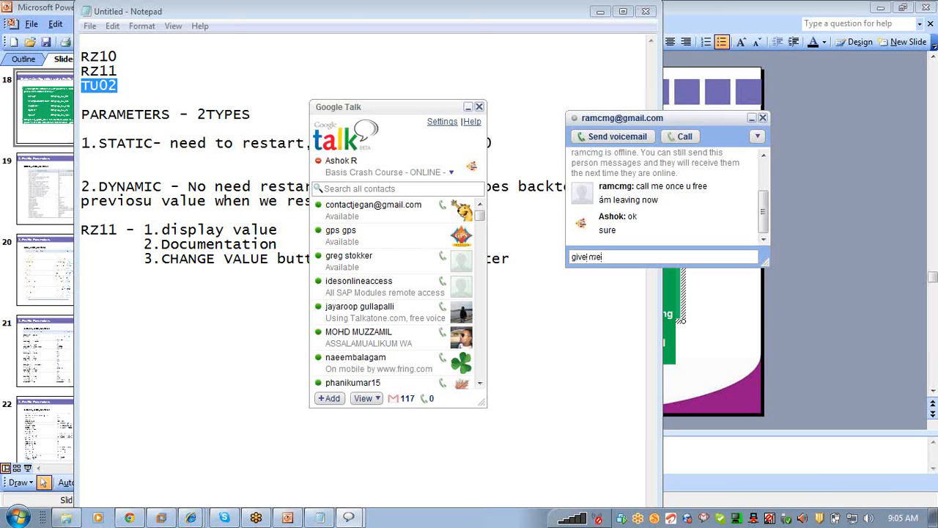
text( 10 min)
key(Return)
text(th)
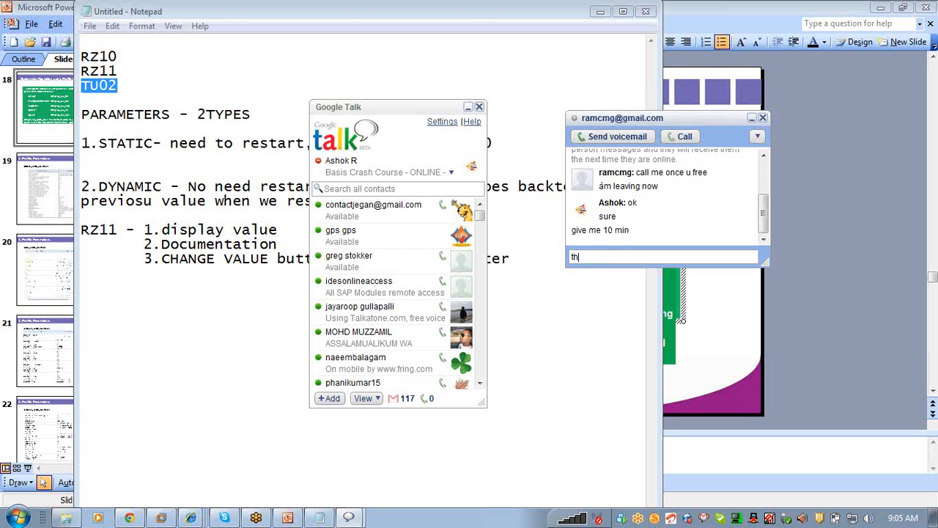
text(nk u)
key(Return)
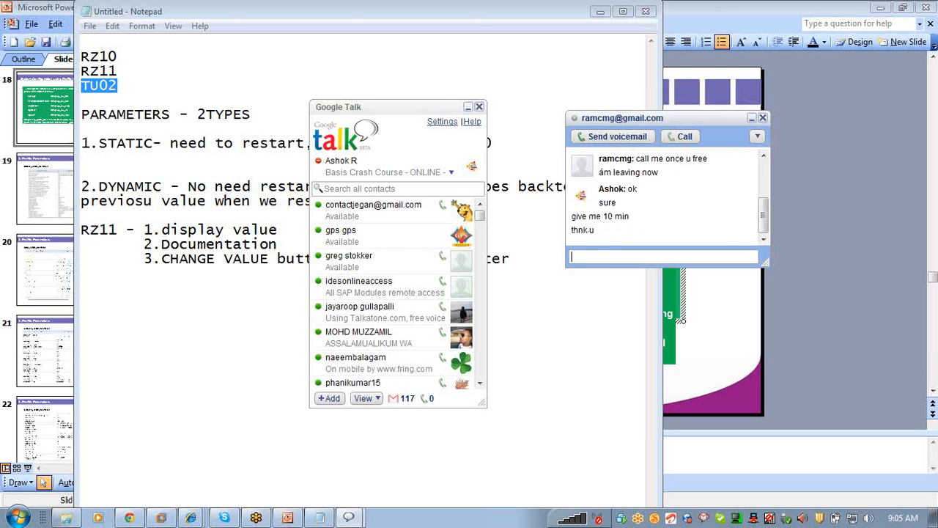
click(469, 109)
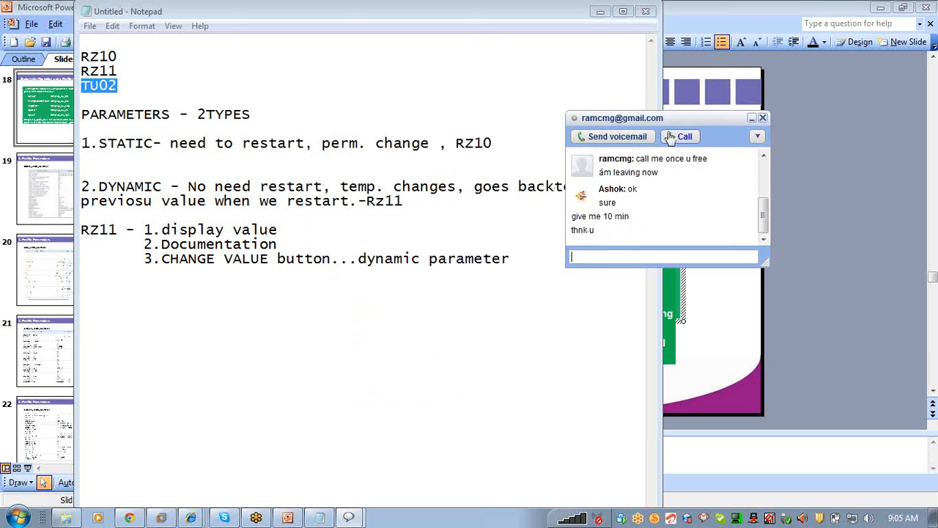
click(751, 119)
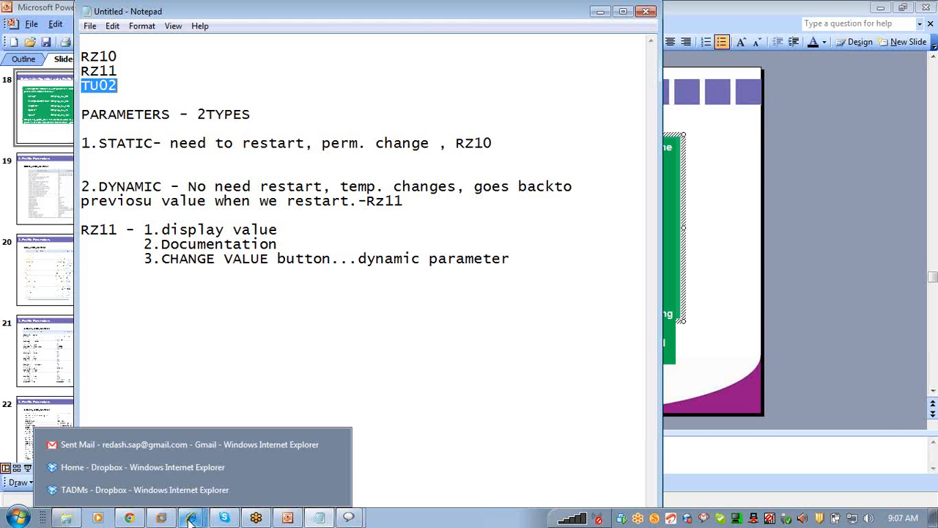
Step: Refresh the work-process table, then select the P11_DVEBMGS11_pepsico profile and its .BAK file
click(161, 518)
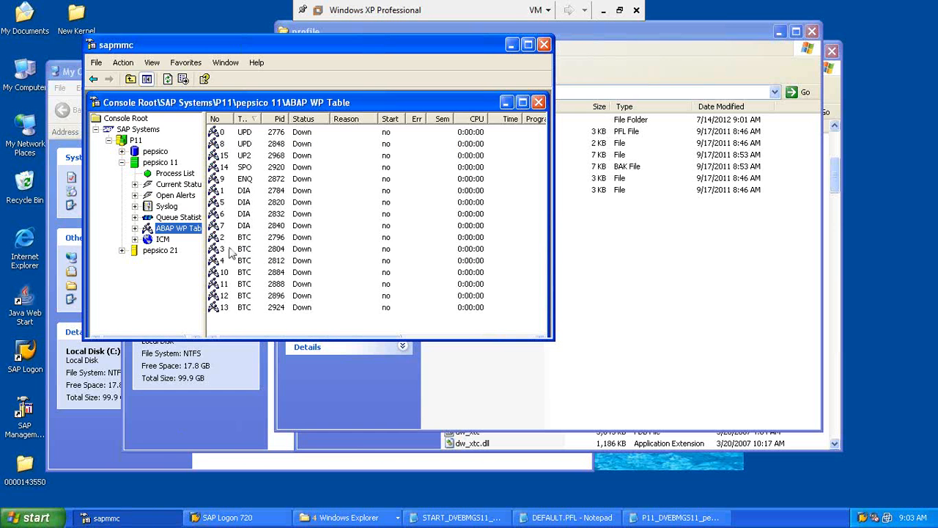
click(168, 80)
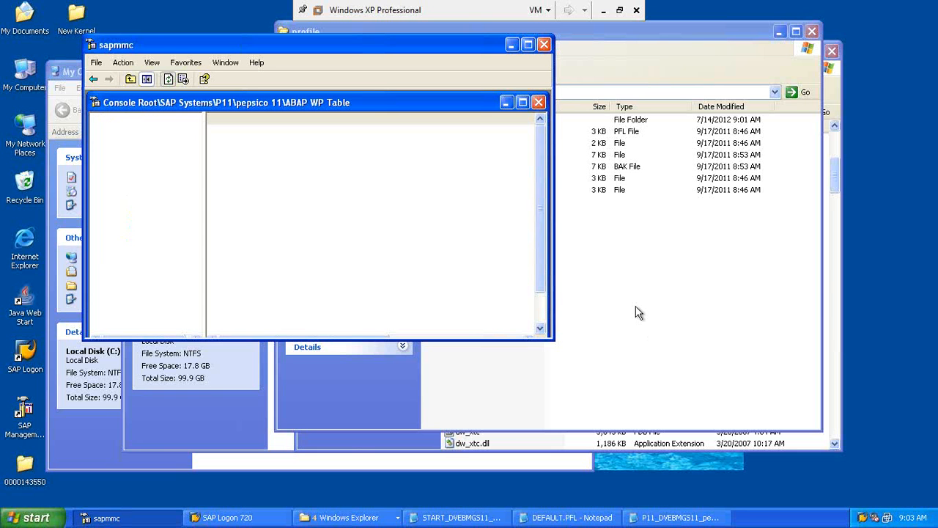
click(709, 155)
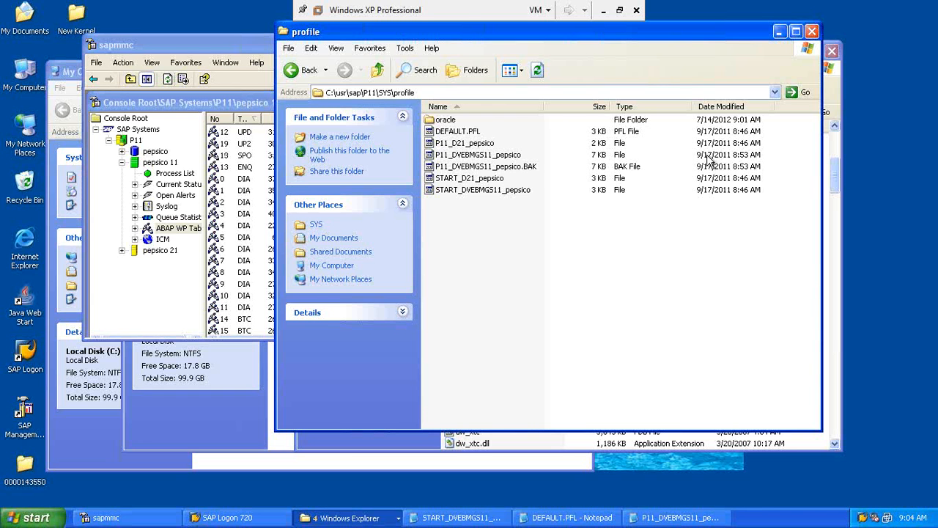
click(510, 156)
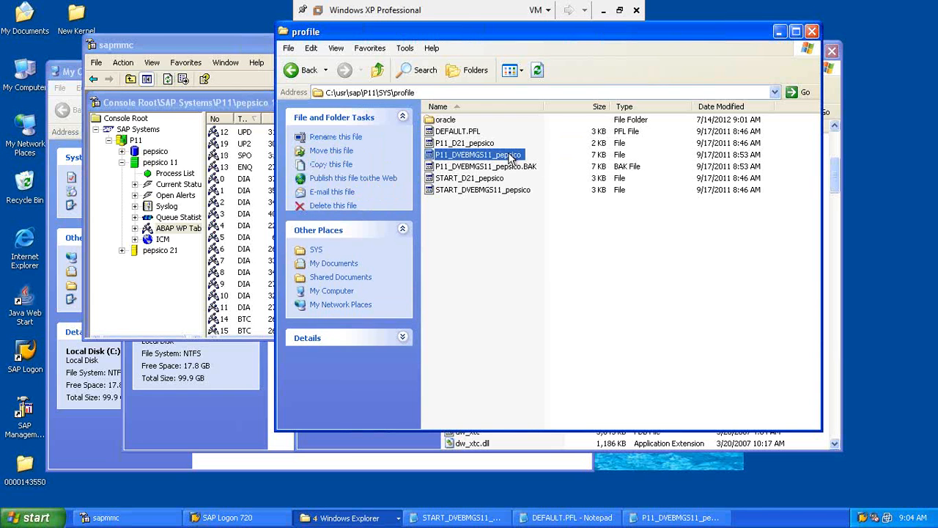
click(521, 167)
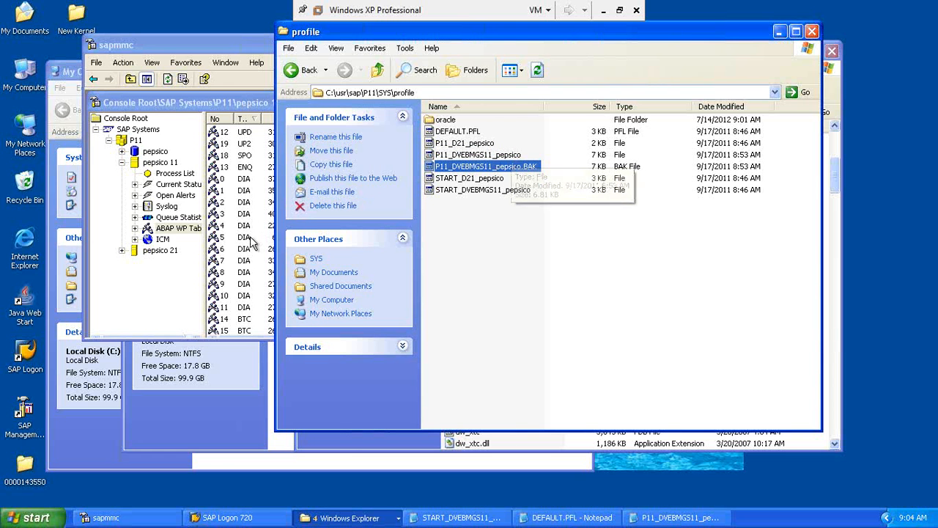
Step: Refresh pepsico 11's work-process table and process list repeatedly in SAP MMC
click(242, 190)
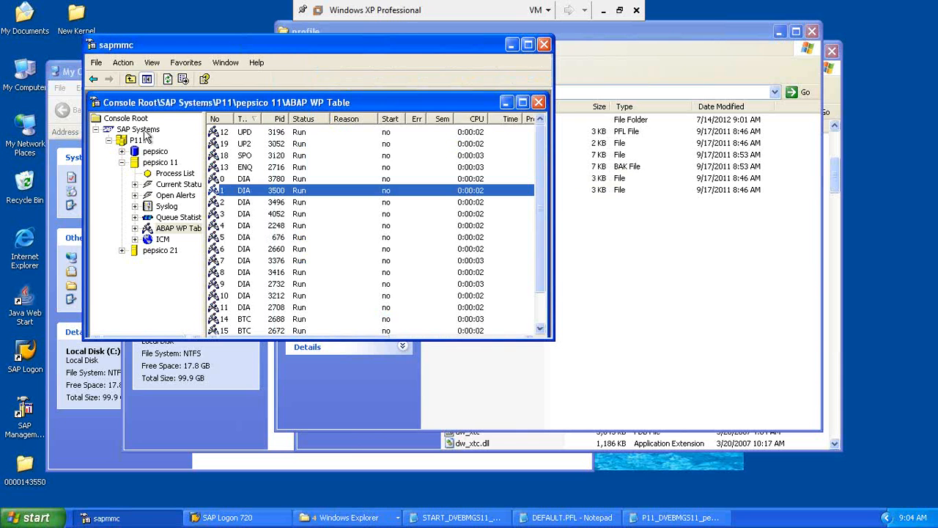
click(167, 80)
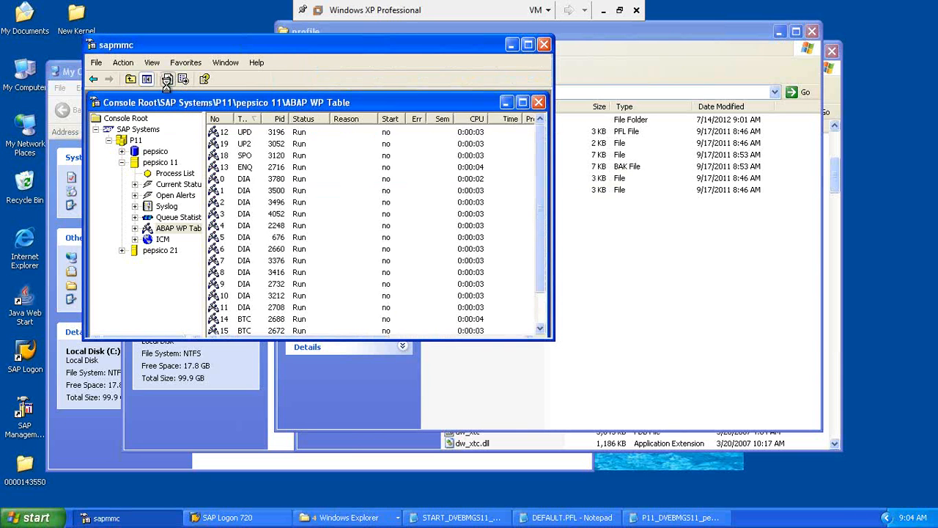
click(168, 81)
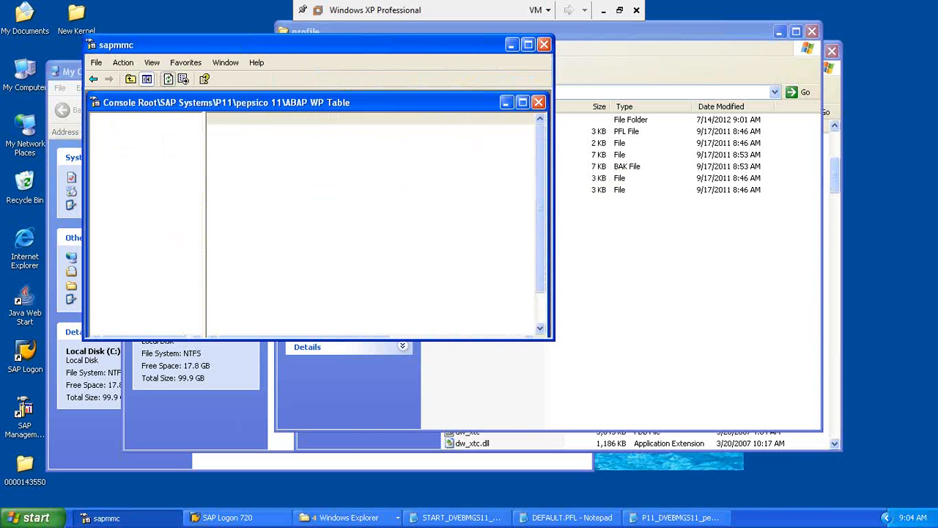
click(167, 80)
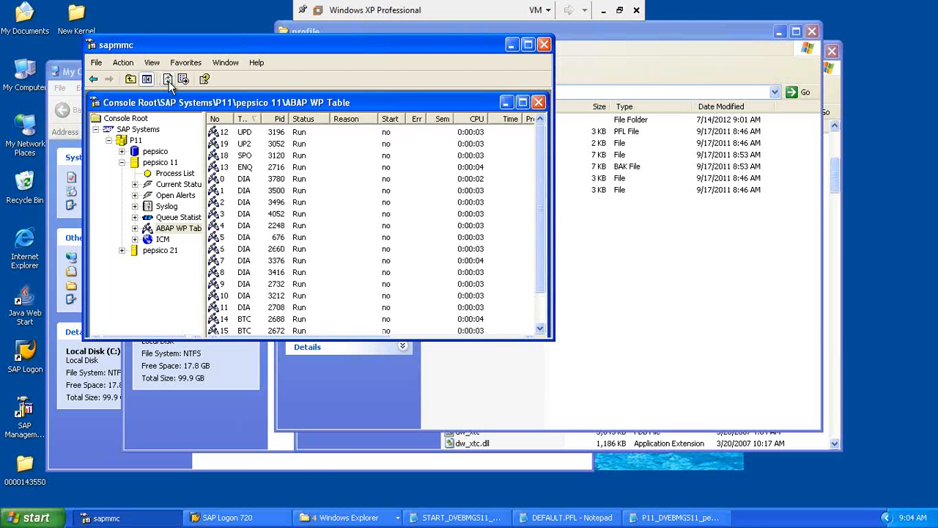
click(164, 174)
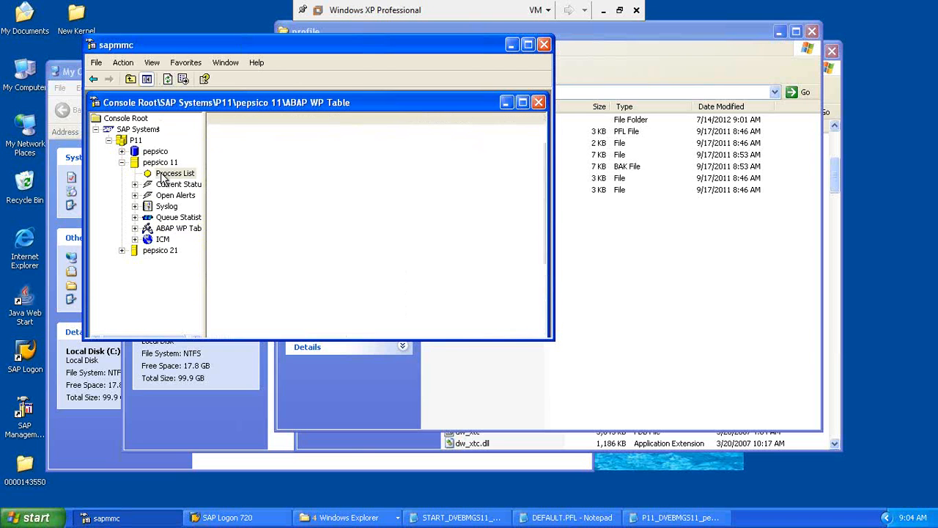
click(168, 79)
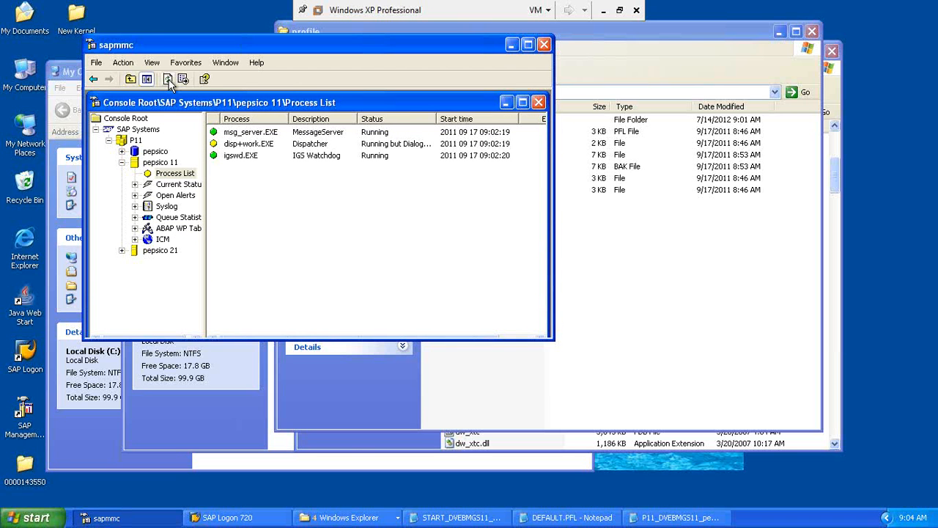
click(168, 79)
click(168, 79)
click(170, 229)
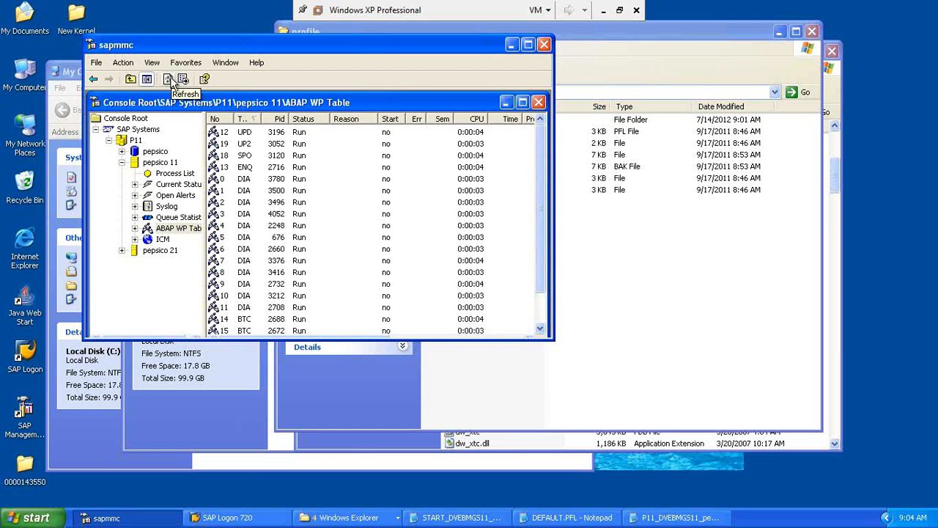
click(175, 81)
Step: Sort the work processes by Type, then by number, and select processes 11 and 14–17
click(243, 121)
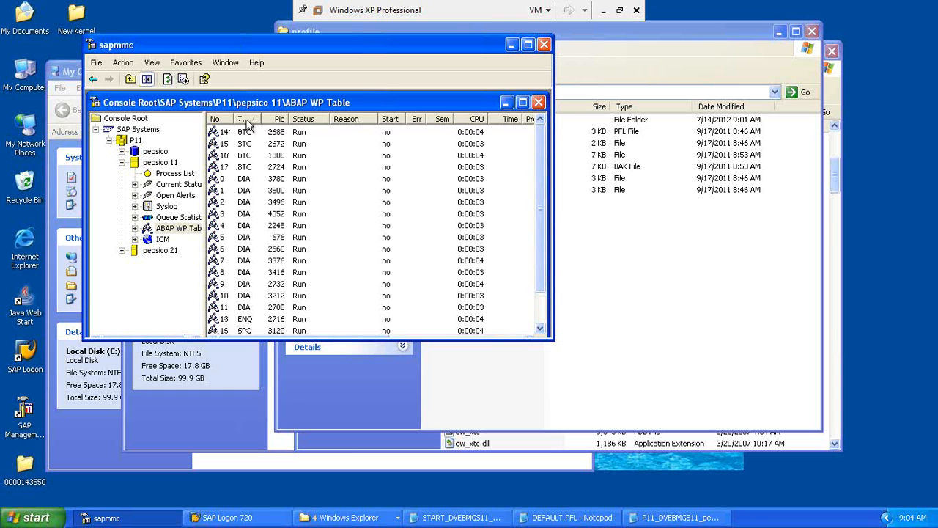
click(244, 119)
click(218, 121)
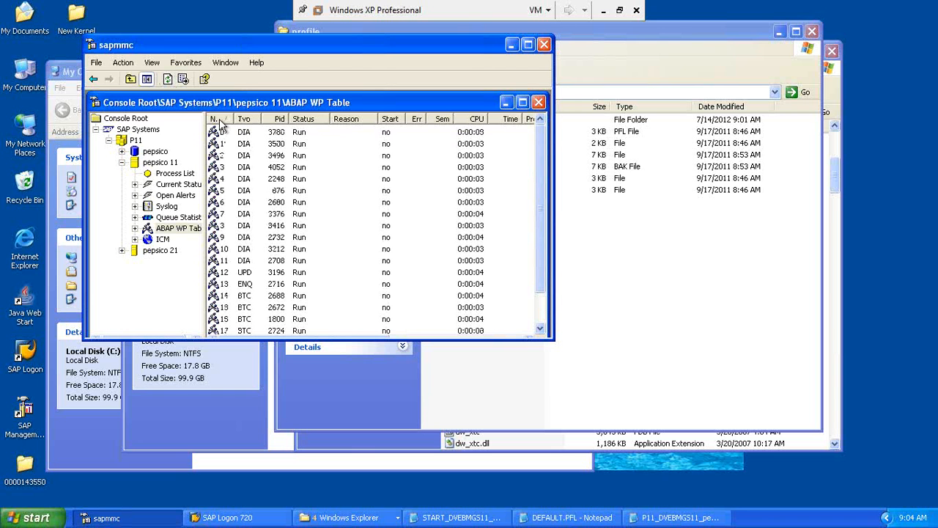
click(236, 264)
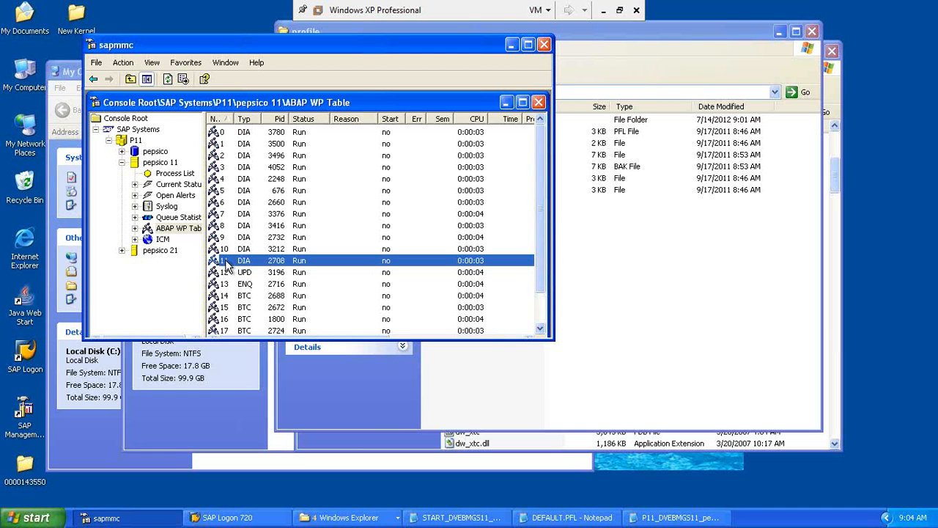
click(245, 299)
click(244, 308)
click(244, 320)
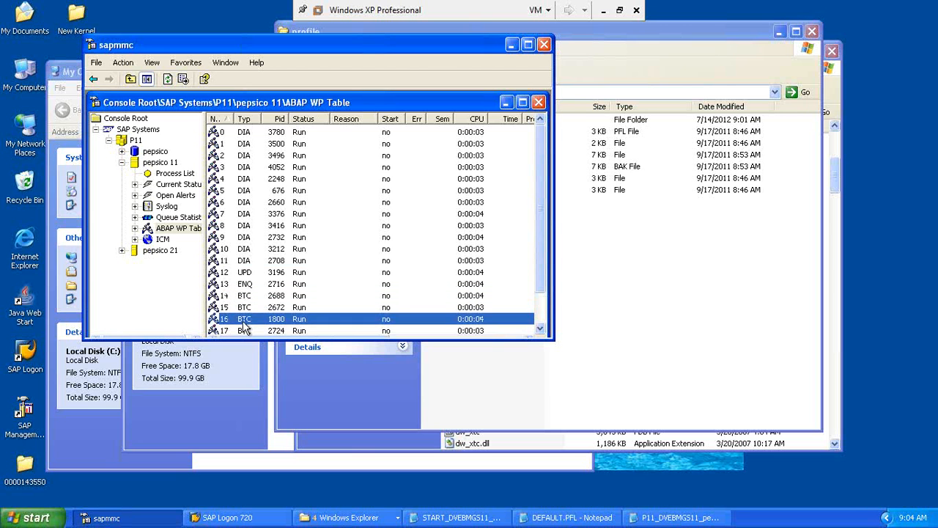
click(242, 328)
click(540, 329)
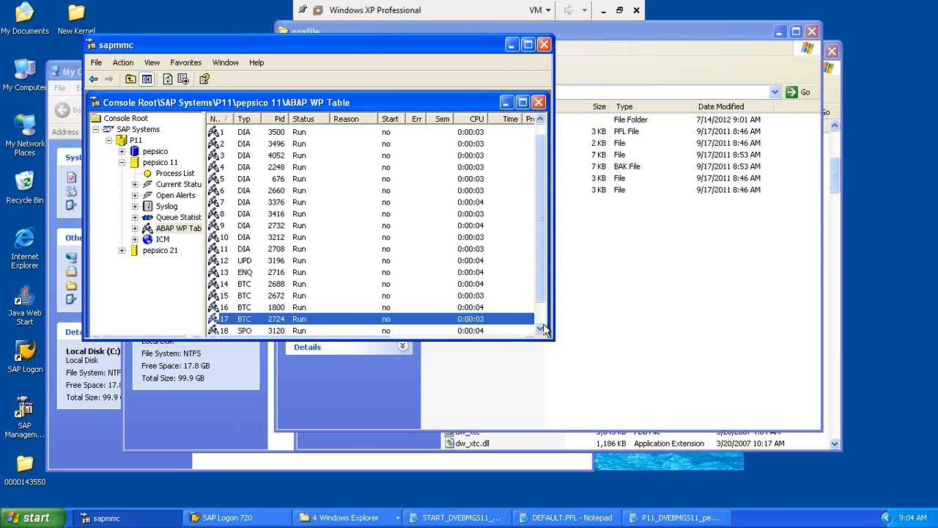
click(540, 329)
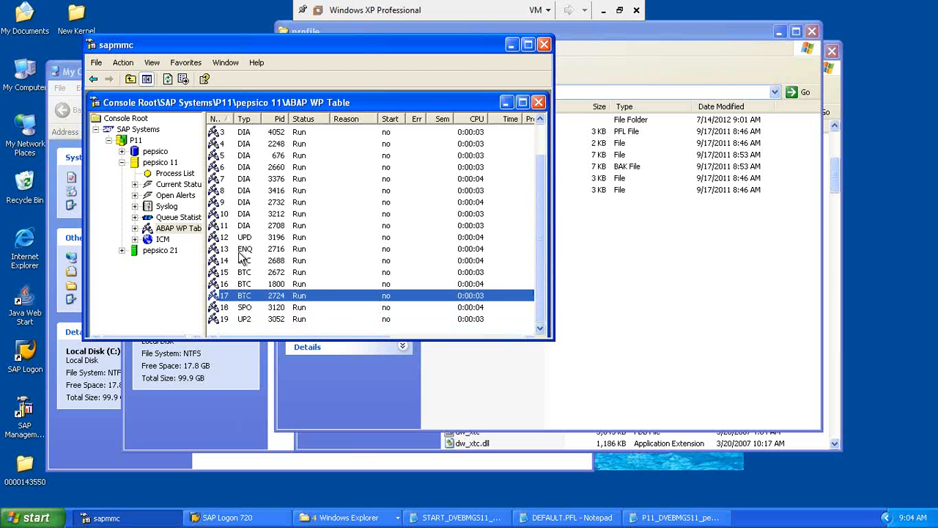
Step: Reselect pepsico 11's work-process table and refresh it twice
click(165, 233)
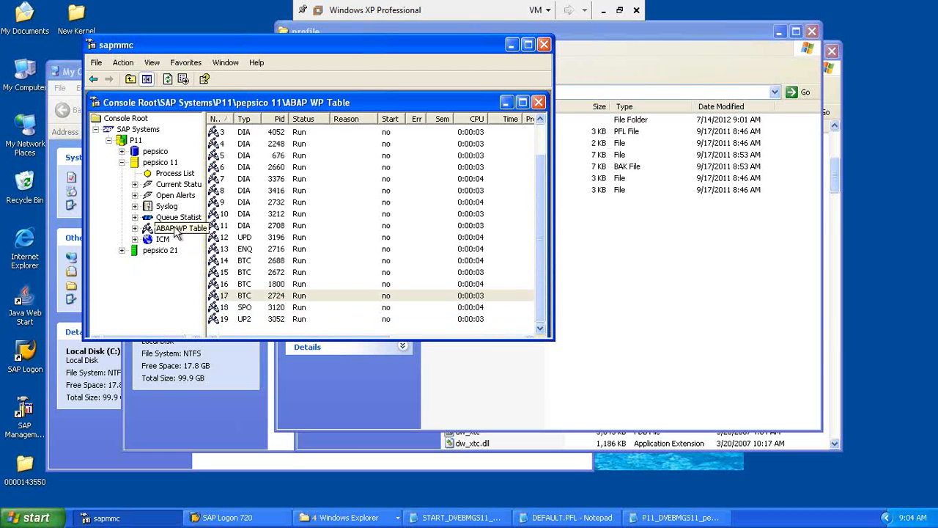
click(167, 80)
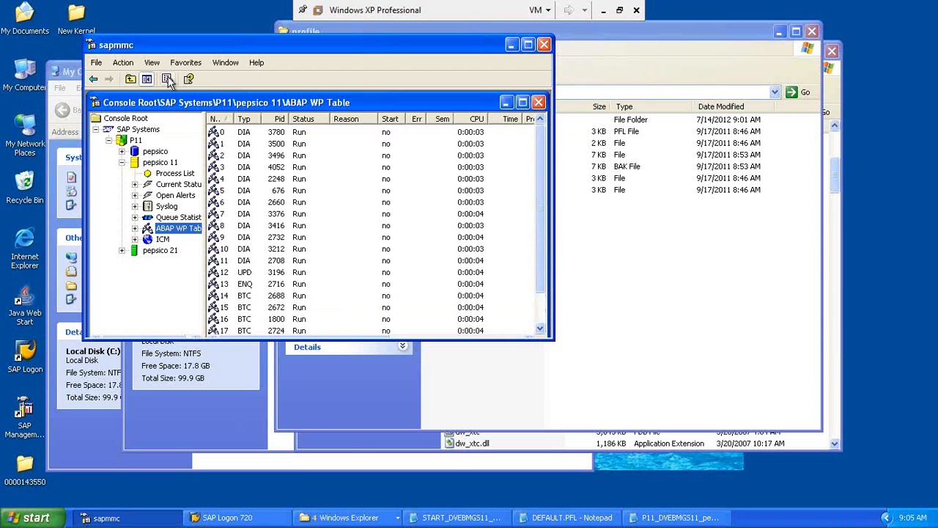
click(168, 79)
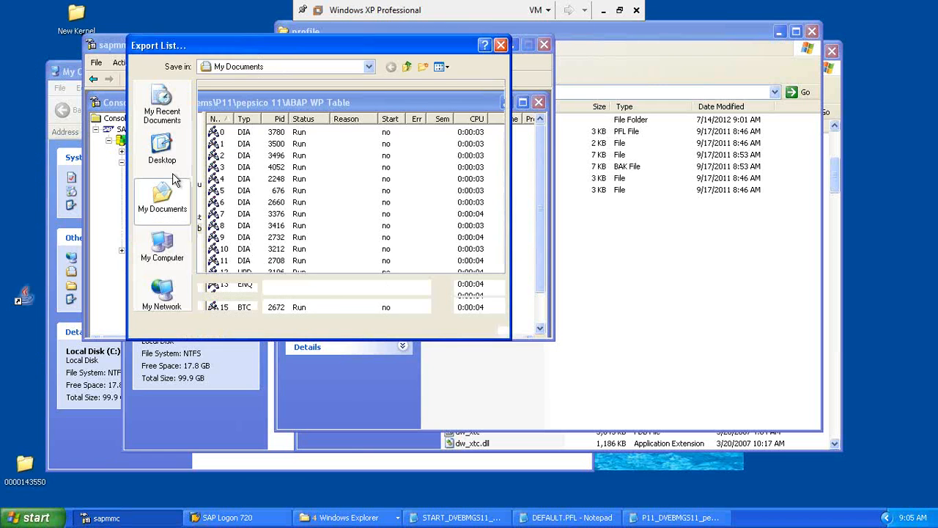
click(167, 154)
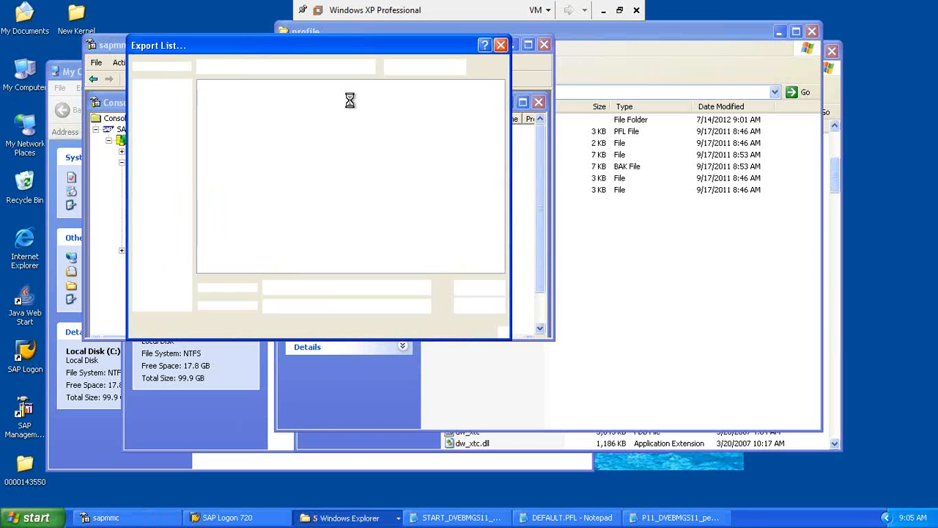
click(500, 46)
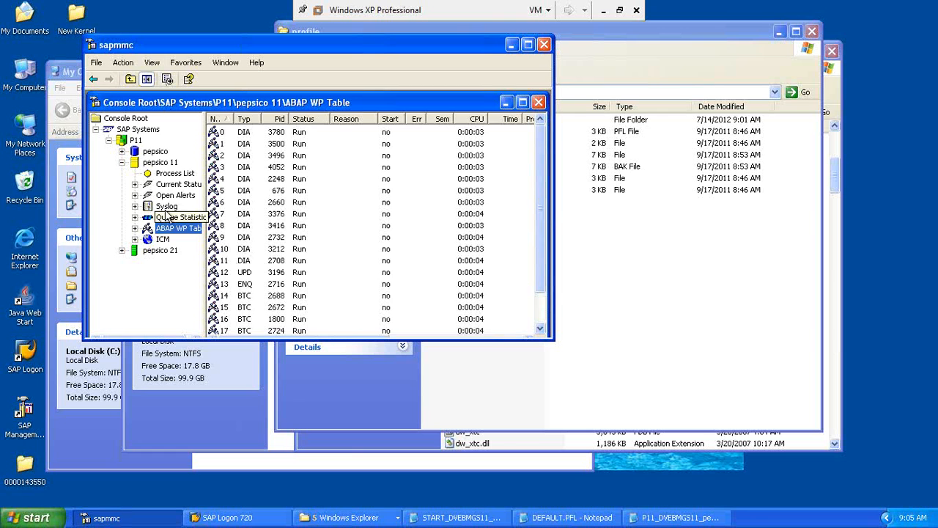
Step: Refresh pepsico 11's process list three times
click(176, 174)
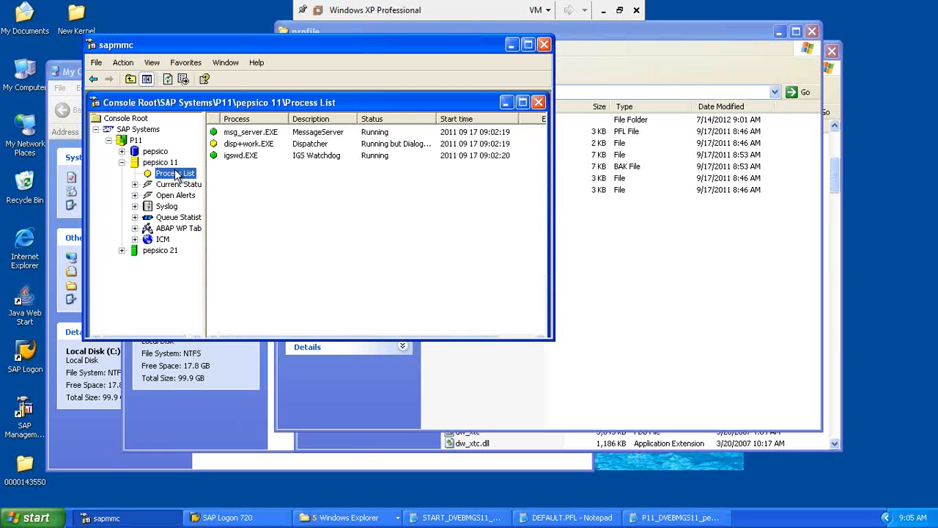
click(170, 82)
click(169, 83)
click(169, 82)
Step: Inspect pepsico 21's process list and refreshed WP table, then return to pepsico 11's table
click(121, 250)
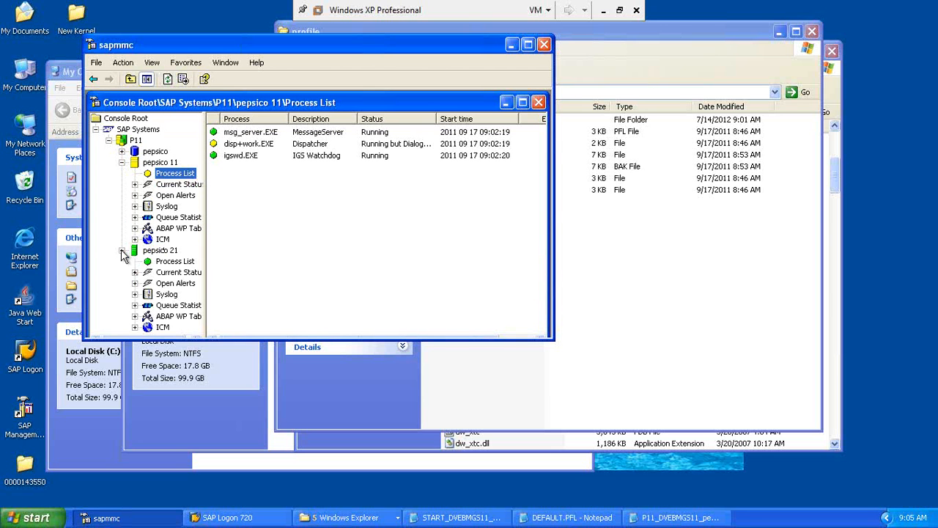
click(175, 262)
click(180, 316)
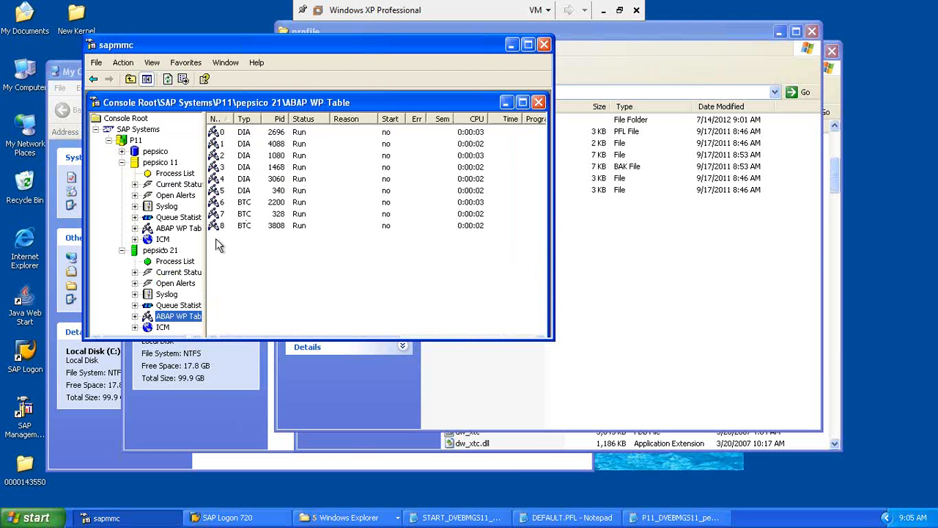
click(166, 78)
click(166, 79)
click(168, 78)
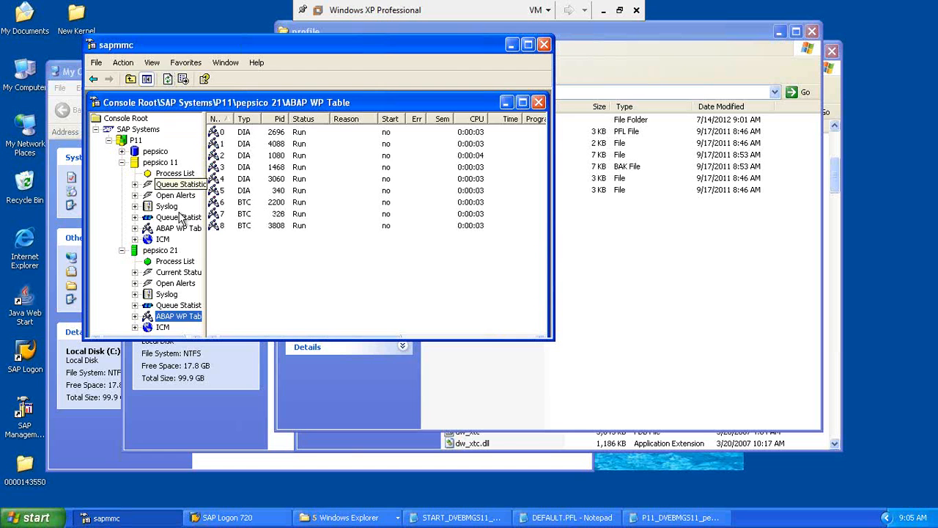
click(175, 174)
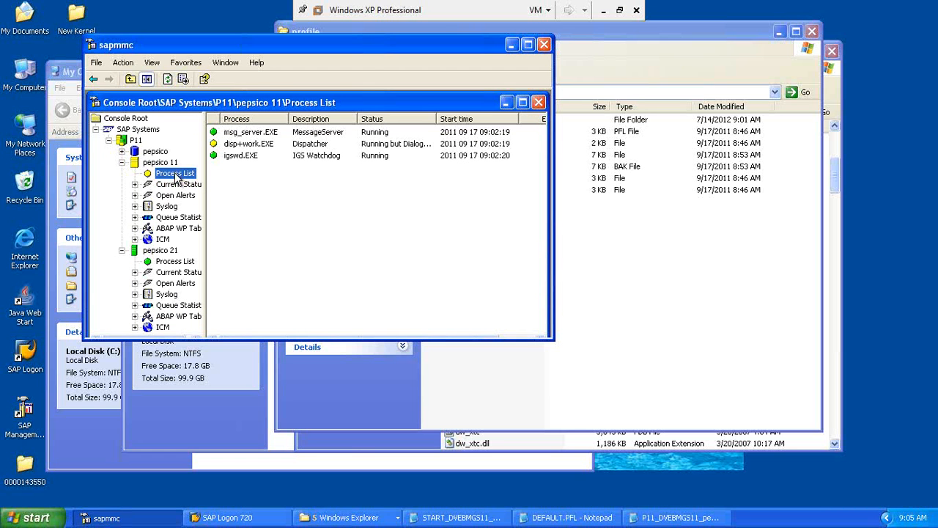
click(175, 229)
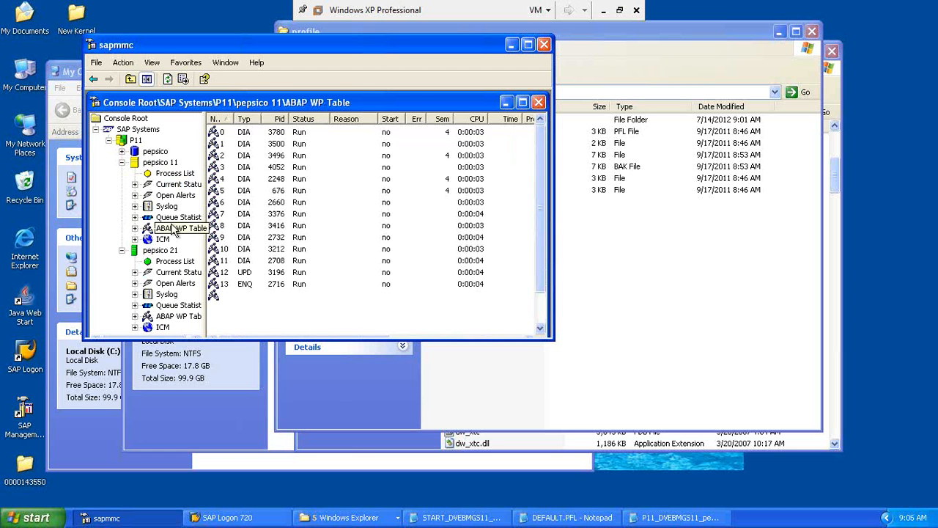
Step: Refresh pepsico 11's WP table until processes show Run or Wait, then restore SAP Logon 720
click(168, 79)
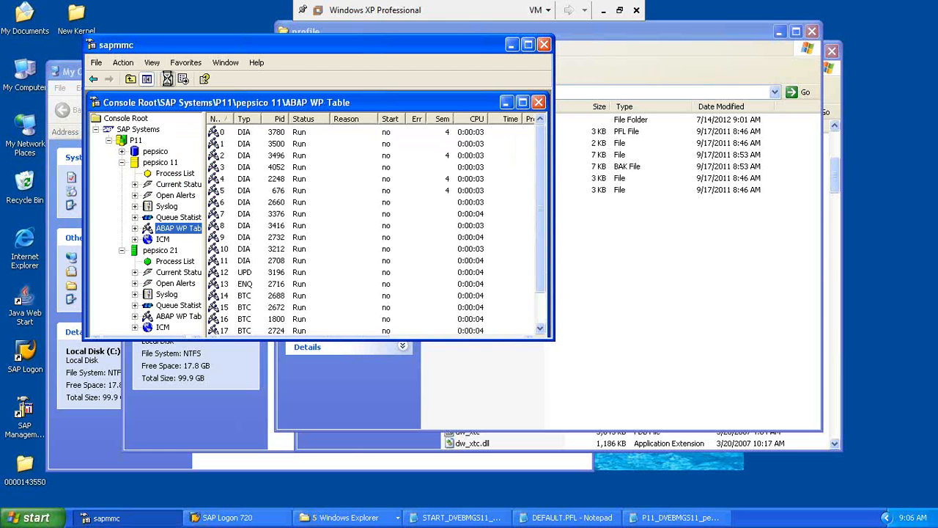
click(167, 79)
click(168, 79)
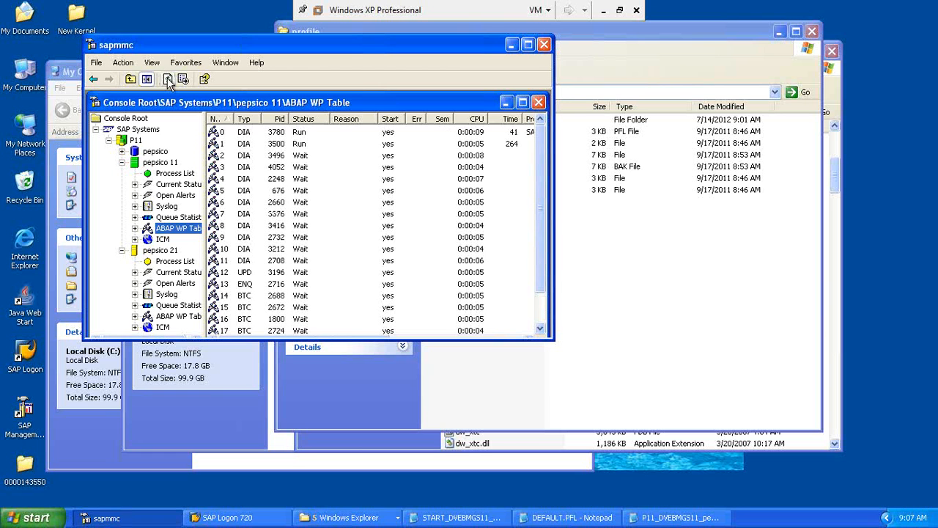
click(167, 79)
click(224, 516)
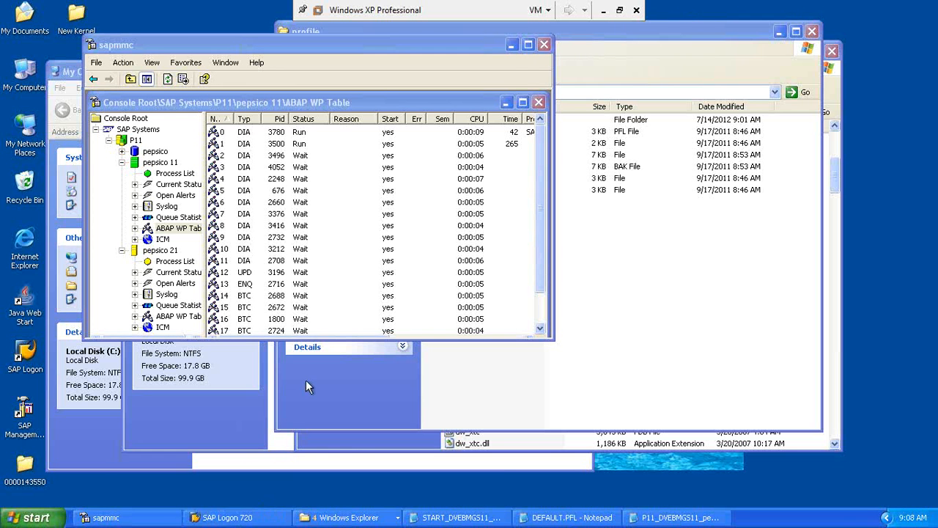
click(256, 515)
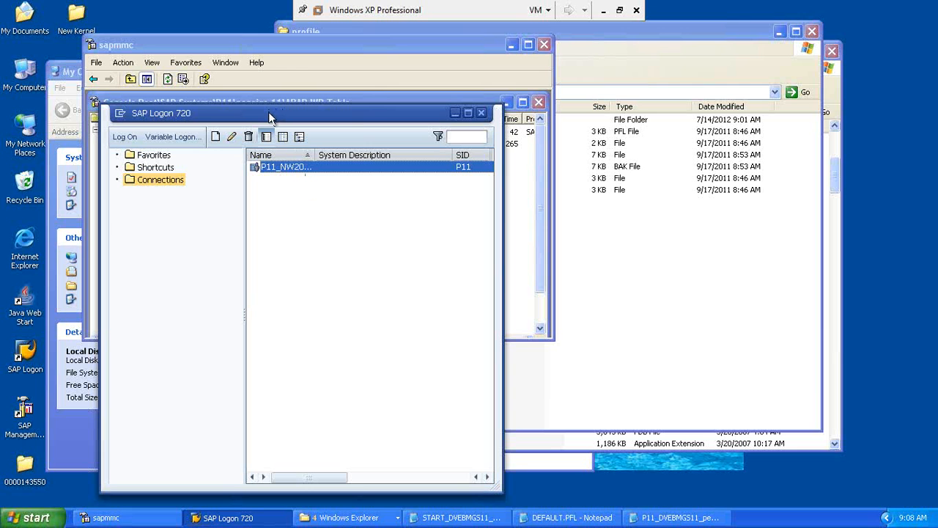
Step: Move SAP Logon aside, log on to P11, and enter the user name for client 001
drag(278, 117, 388, 108)
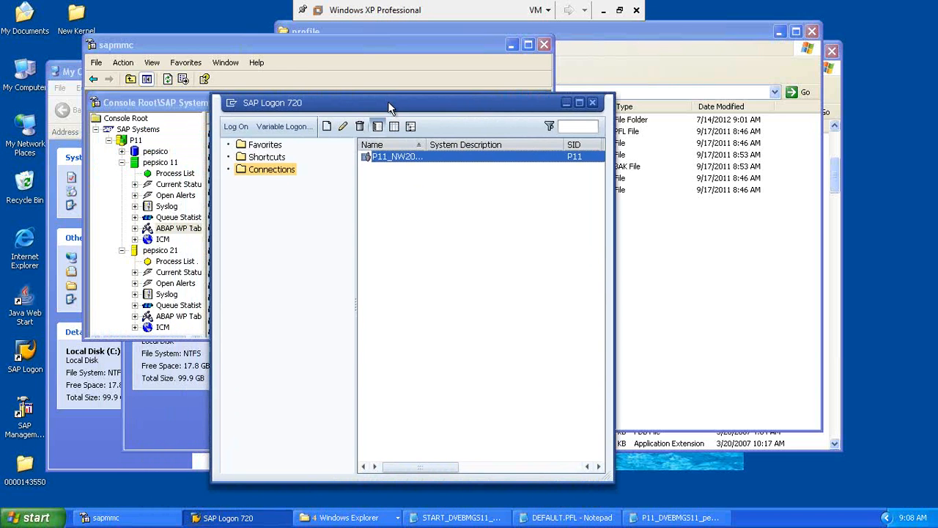
click(237, 128)
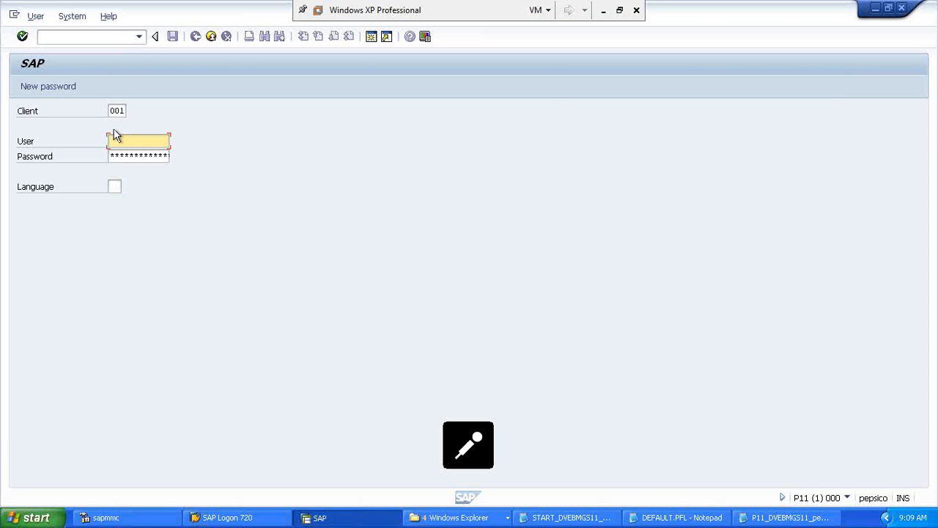
text(a)
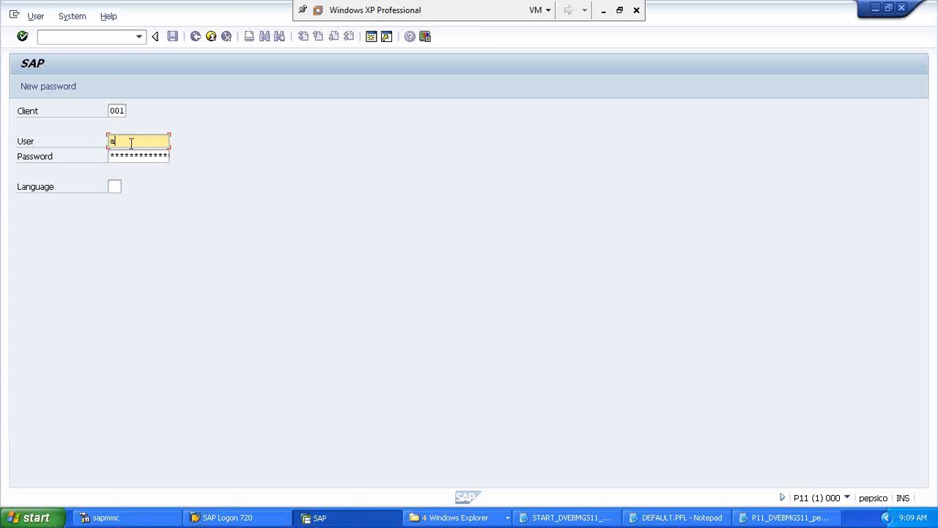
text(shok)
key(Tab)
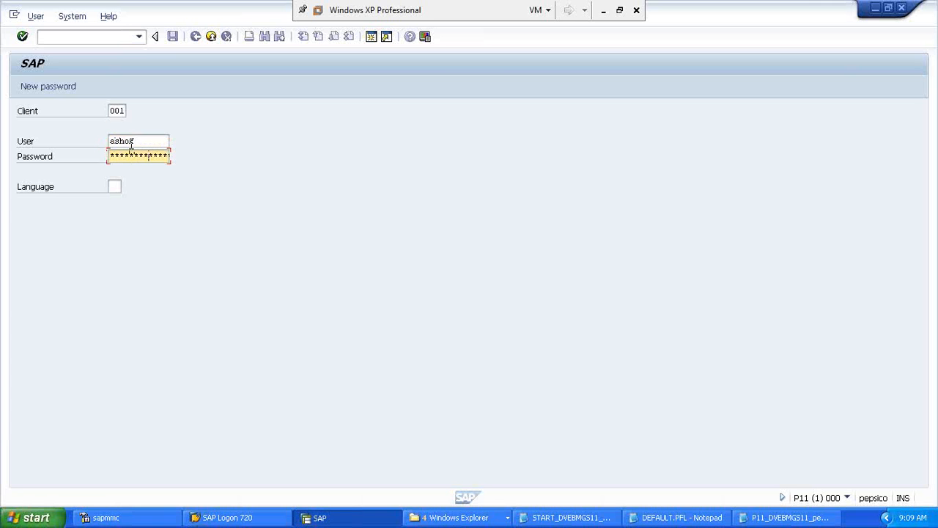
Step: Submit the password to log on to P11 client 001
key(Return)
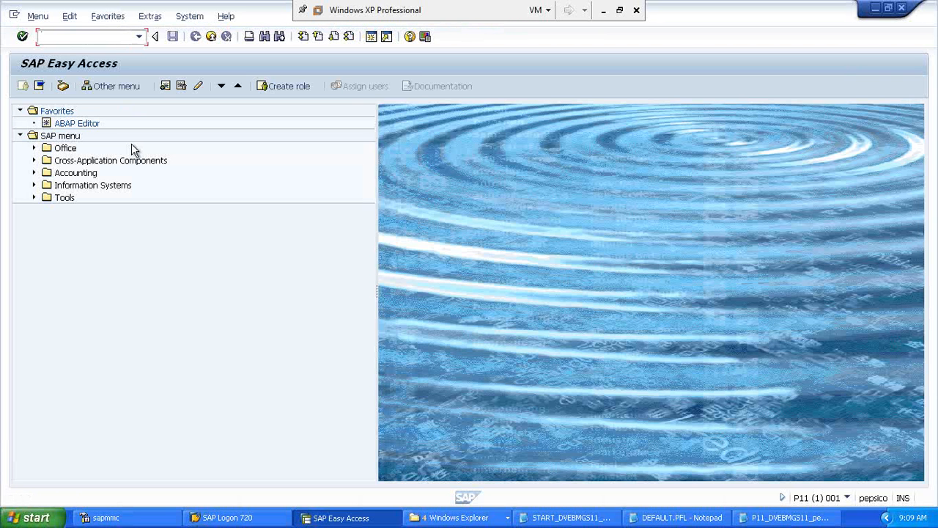
Step: Display rdisp/wp_no_dia in RZ11 and mark its current value 12
text(/nrz11)
key(Return)
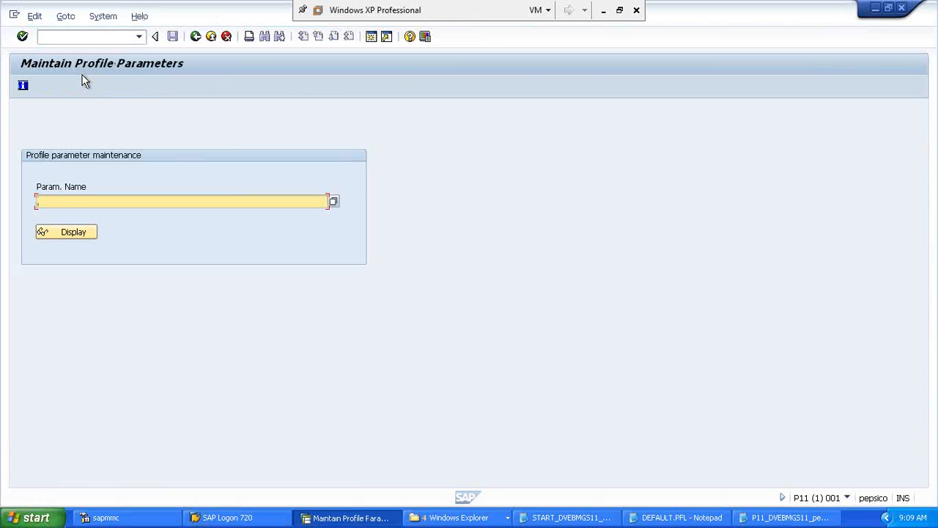
text(rdisp/wp_no_dia)
click(56, 233)
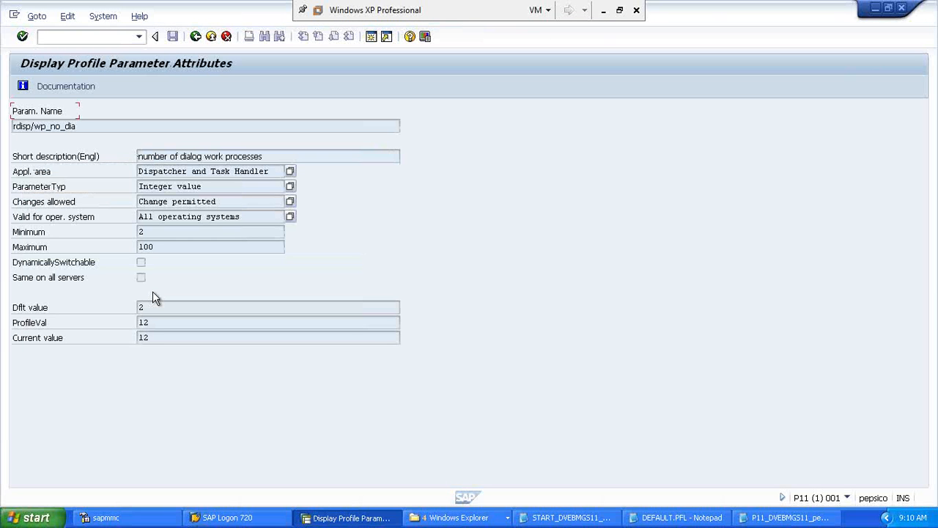
click(152, 337)
drag(152, 337, 118, 341)
Step: Run /nsm50 to open the work-process overview
click(78, 34)
text(/nsm50)
key(Return)
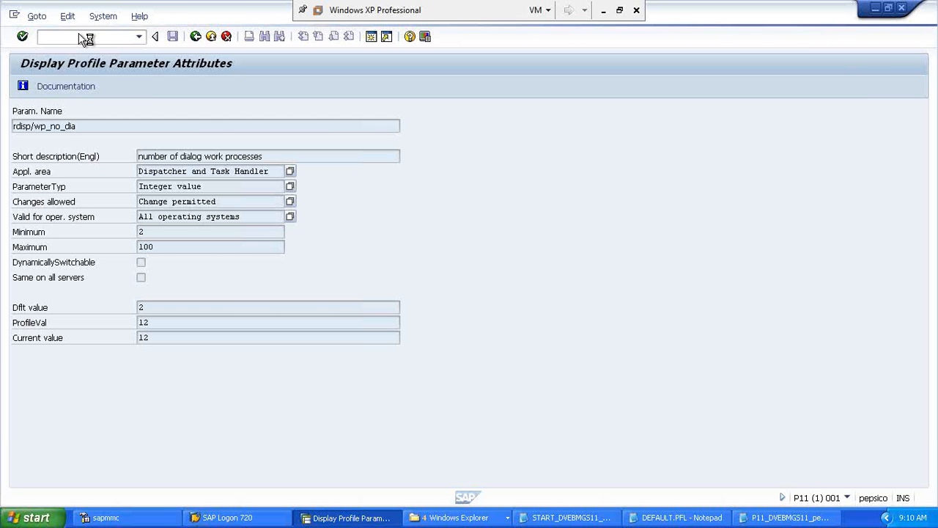
Step: Glance at SAP MMC's ABAP WP table, then minimize it to reveal SM50's overview
click(128, 524)
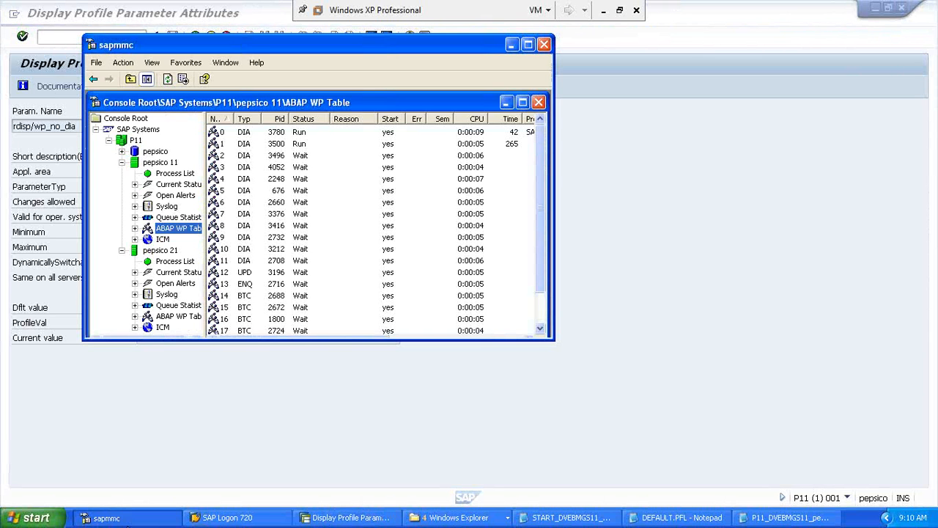
click(120, 518)
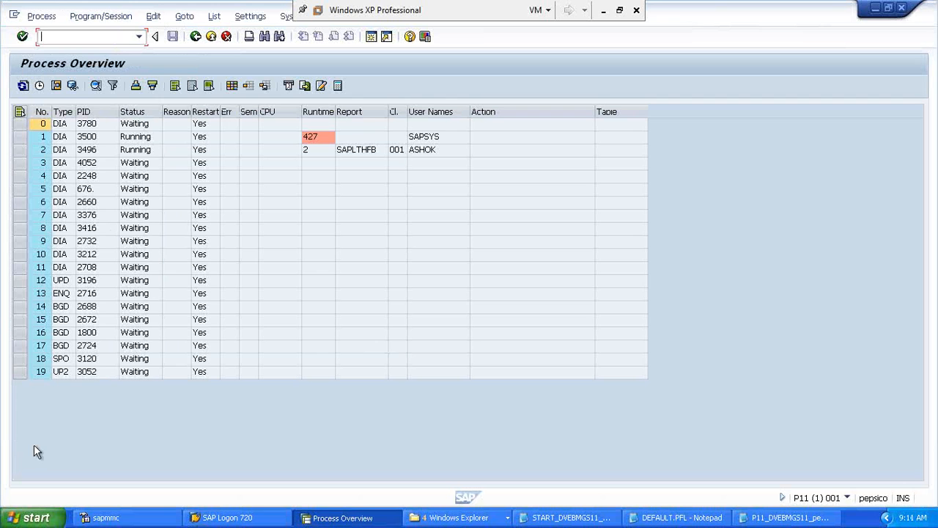
Step: Select work processes 19 and 11 in SM50, then switch to RZ11 via /nrz11
click(34, 375)
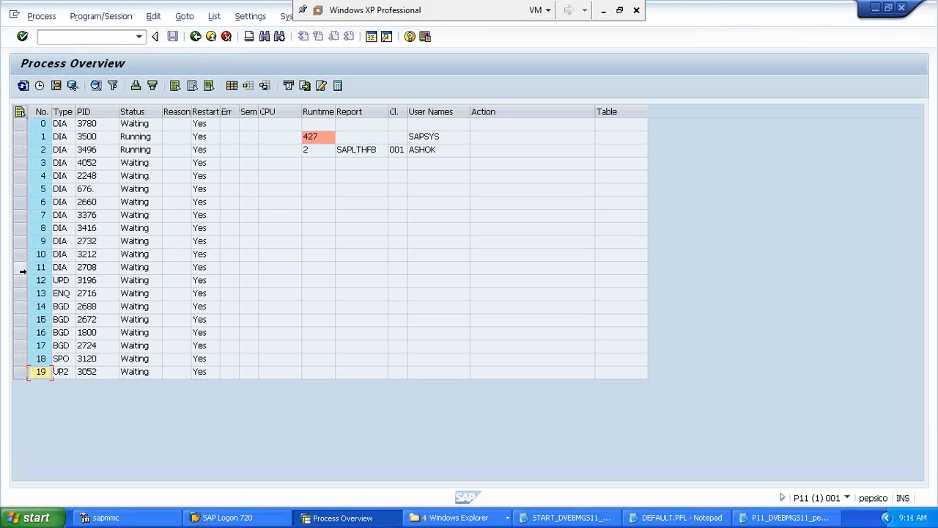
click(20, 267)
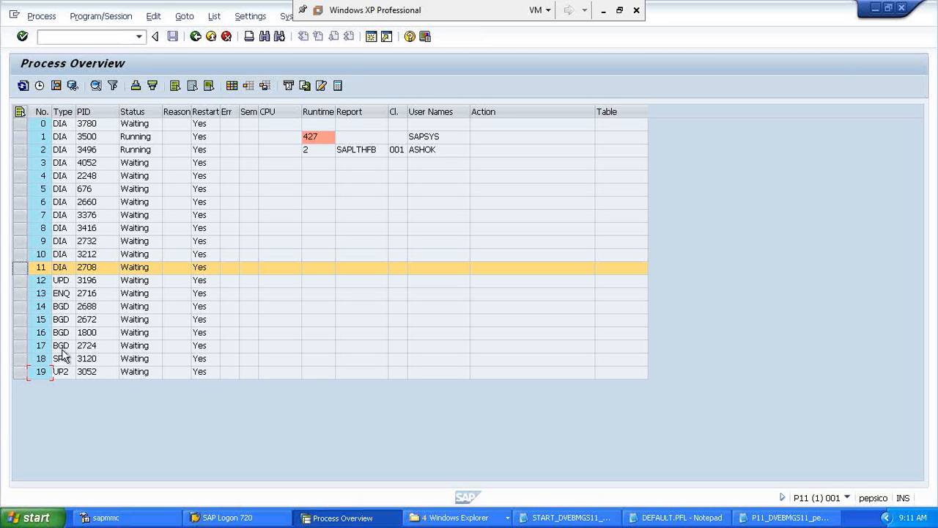
click(71, 37)
text(/nrz11)
key(Return)
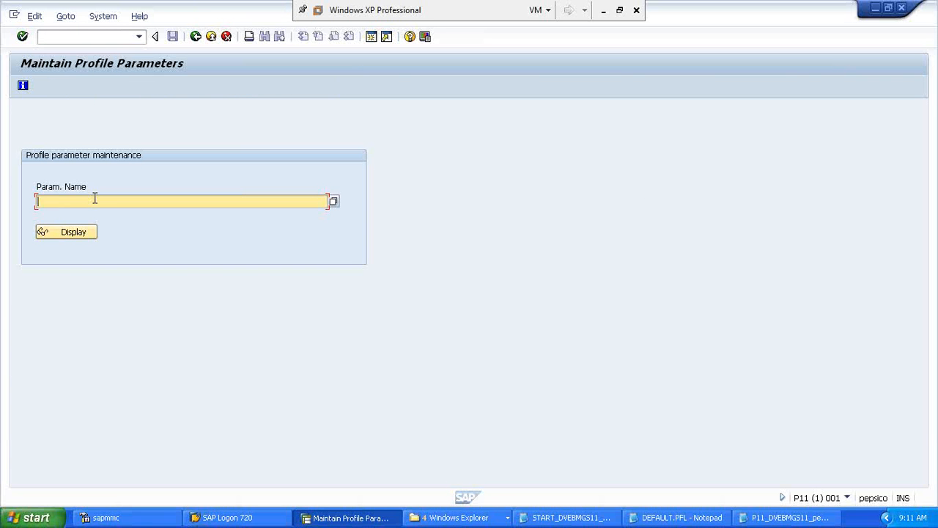
Step: Display parameter rdisp/max_wprun_time in RZ11 and mark its current value 600
text(rdisp/max_wprun_)
key(BackSpace)
key(BackSpace)
key(BackSpace)
text(run_time)
click(62, 231)
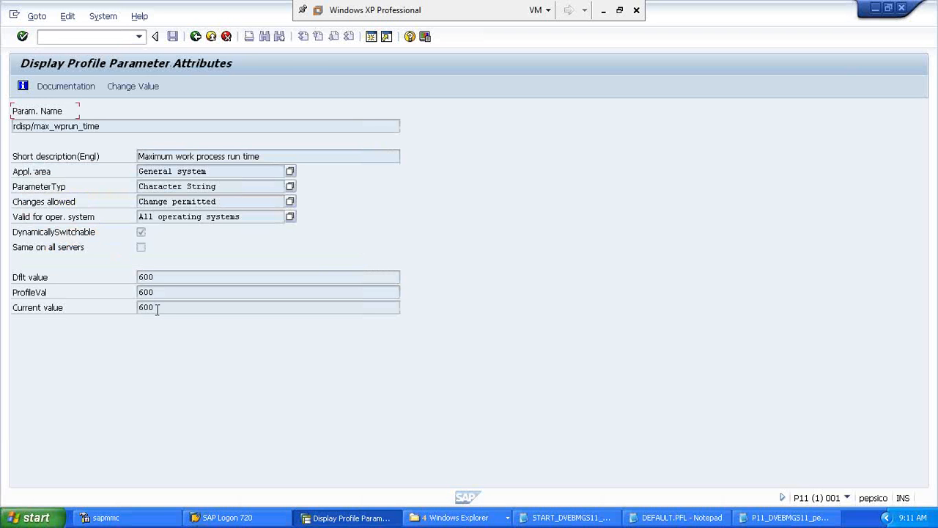
drag(157, 308, 132, 307)
Step: Open the TU02 parameter-change overview with /ntu02
click(66, 34)
text(/ntu02)
key(Return)
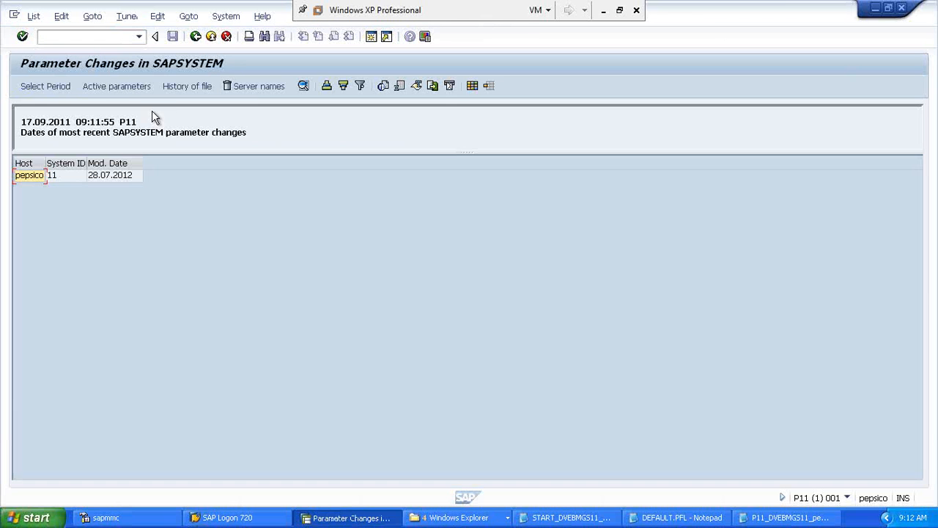
Step: Open the pepsico 11 history and sort it by Mod. Date, newest first
double_click(28, 178)
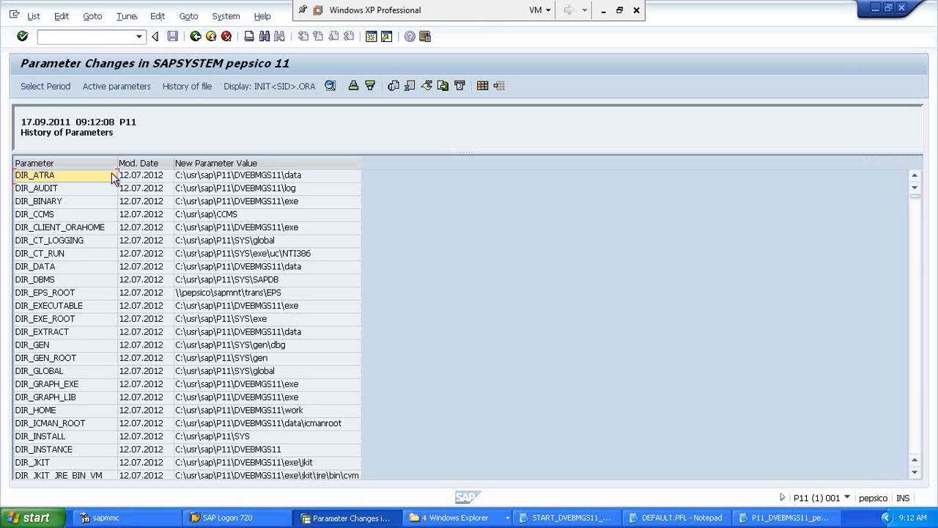
click(144, 163)
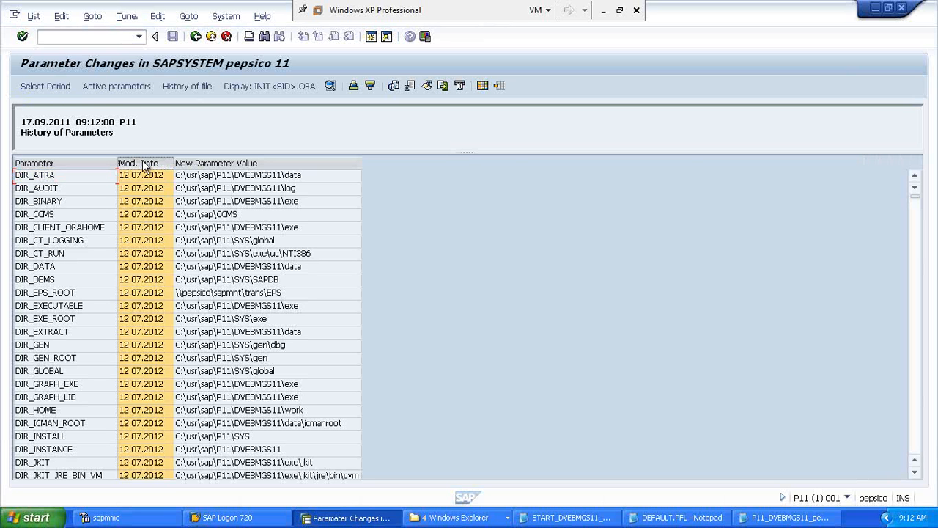
click(370, 86)
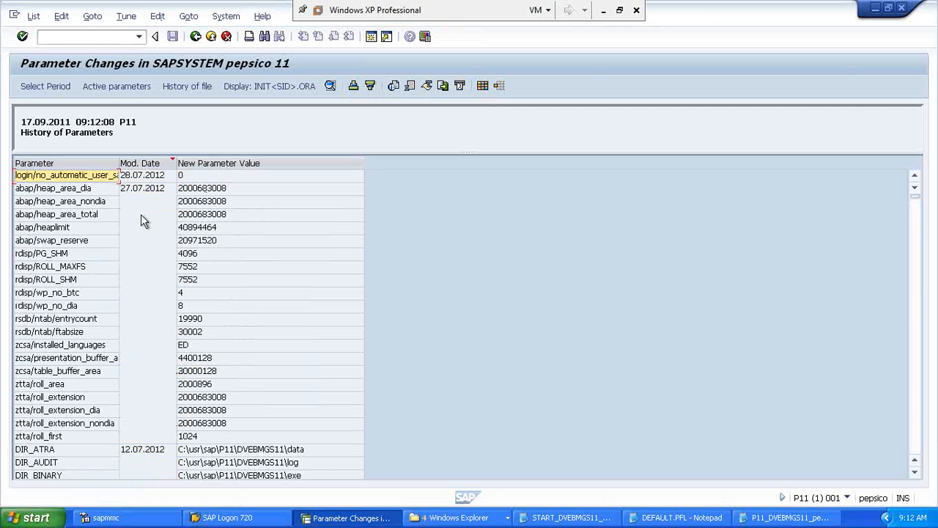
click(138, 162)
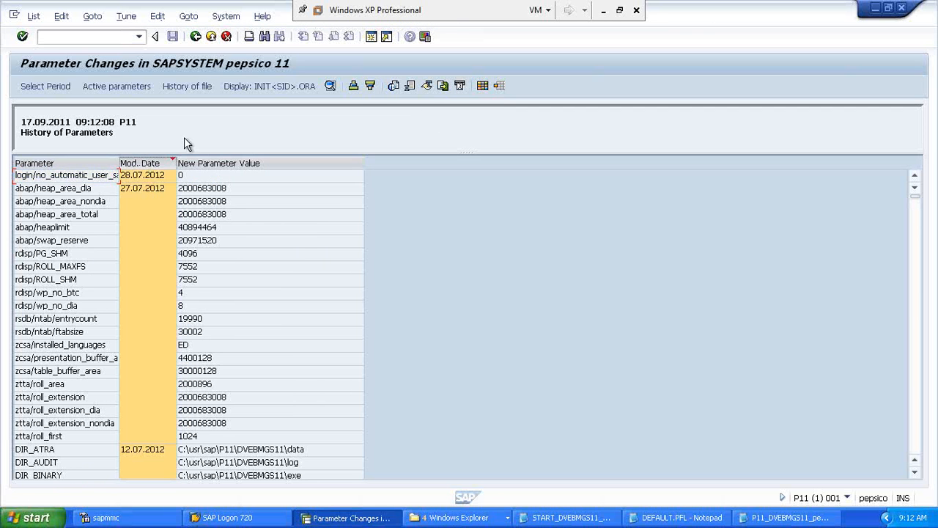
click(353, 86)
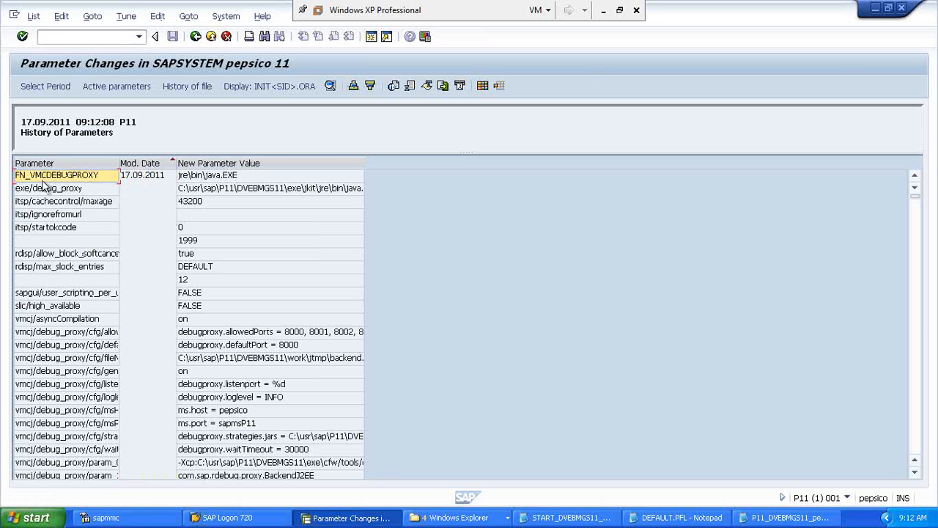
click(49, 295)
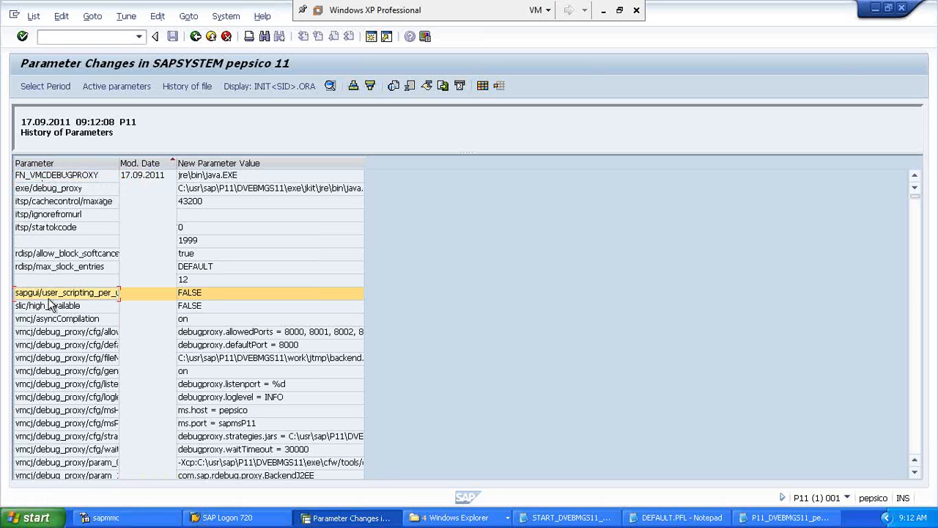
key(Down)
key(Down)
key(Down)
key(Down)
key(Down)
key(Down)
key(Down)
key(Down)
key(Down)
key(Down)
key(Down)
key(Down)
key(Down)
key(Down)
key(Down)
key(Down)
key(Down)
key(Down)
key(Down)
key(Down)
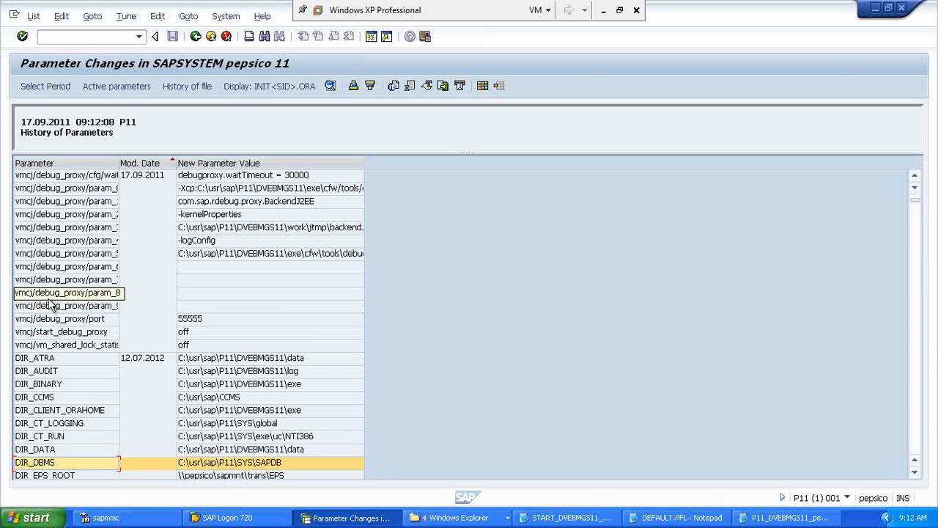
key(Up)
key(Up)
key(Up)
key(Up)
key(Up)
key(Up)
key(Up)
key(Up)
key(Up)
key(Up)
key(Up)
key(Up)
key(Up)
key(Up)
key(Up)
key(Up)
key(Up)
key(Up)
key(Up)
key(Up)
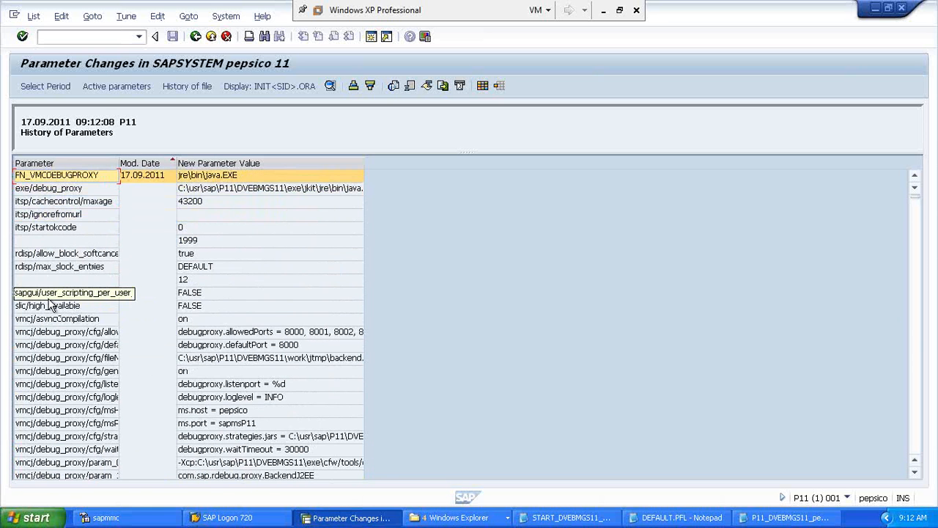
key(Down)
key(Down)
key(Down)
key(Down)
key(Down)
key(Down)
key(Down)
key(Down)
key(Down)
key(Down)
key(Down)
key(Down)
key(Down)
key(Down)
key(Down)
key(Down)
key(Down)
key(Down)
key(Down)
key(Down)
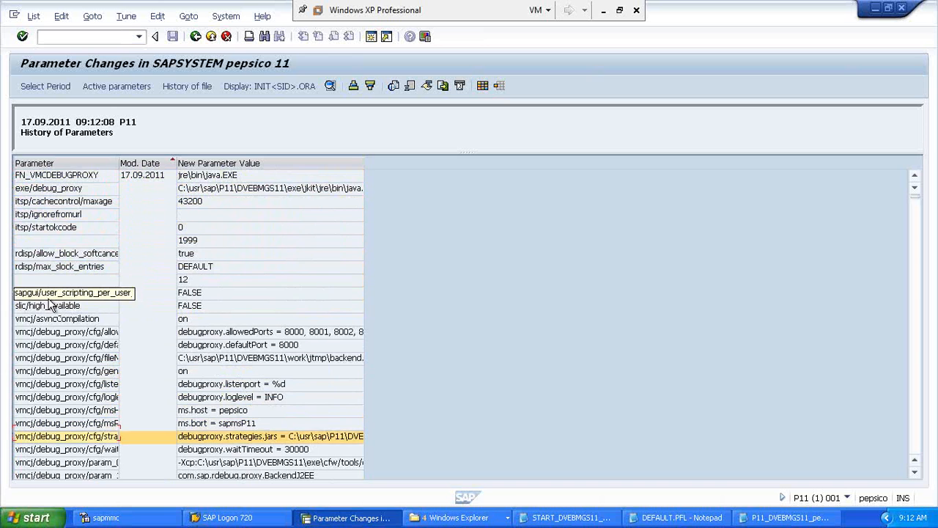
key(Down)
key(Down)
key(Down)
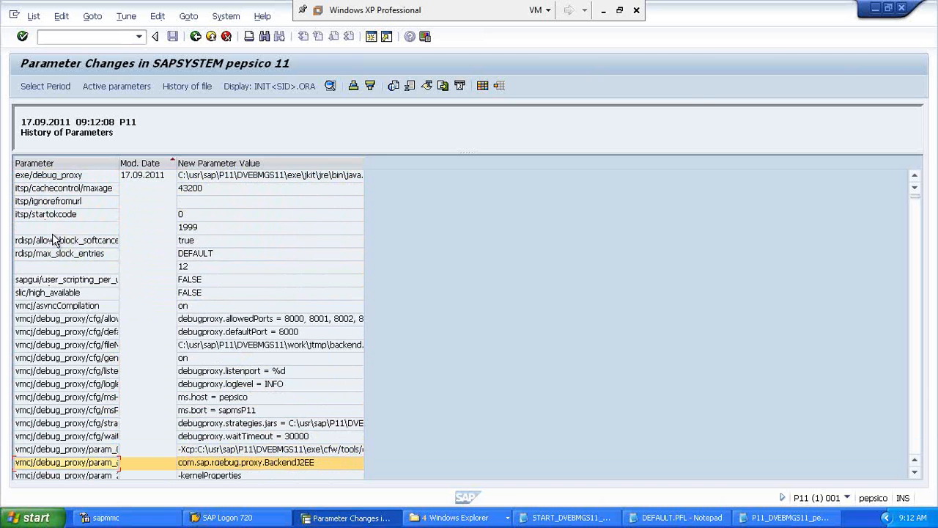
click(58, 253)
click(157, 253)
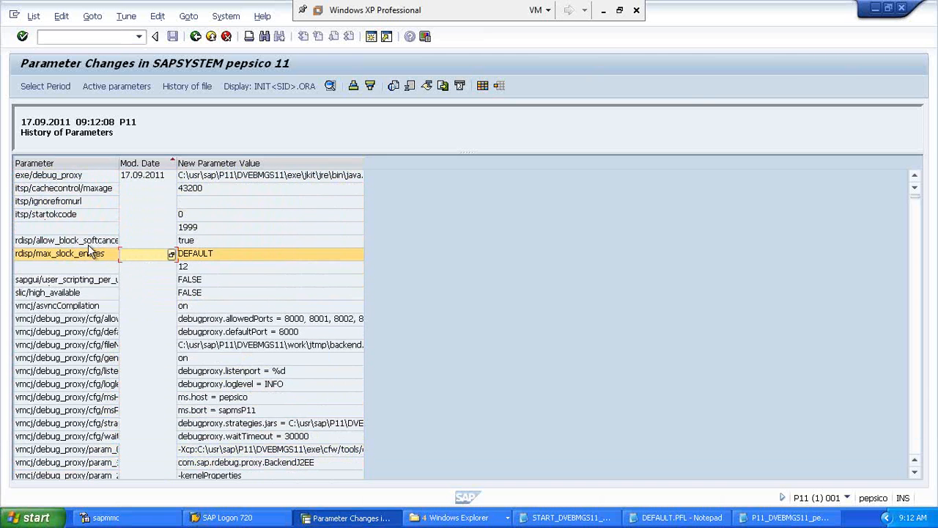
click(91, 242)
click(195, 243)
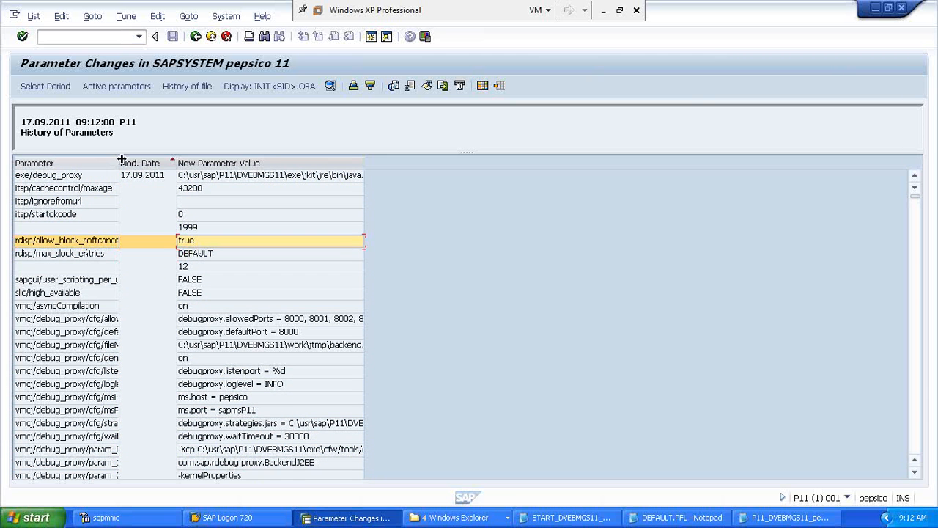
click(139, 179)
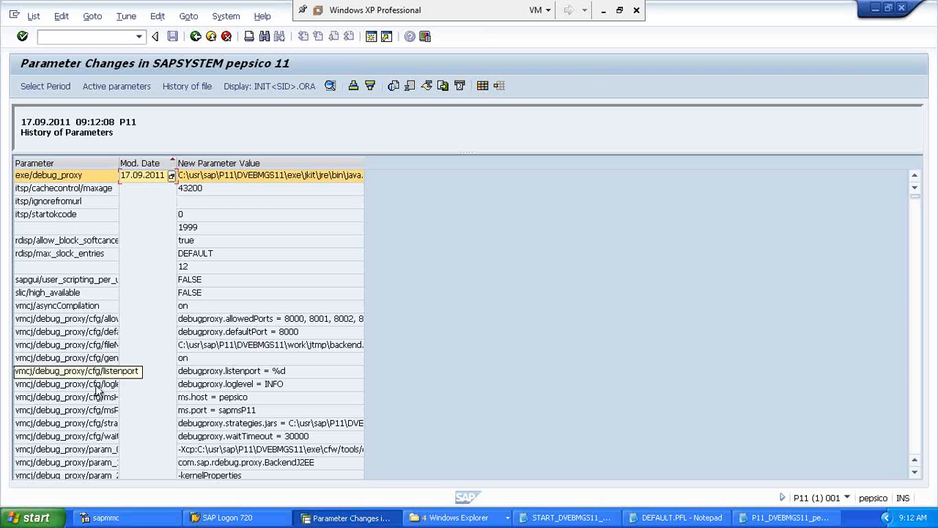
key(Down)
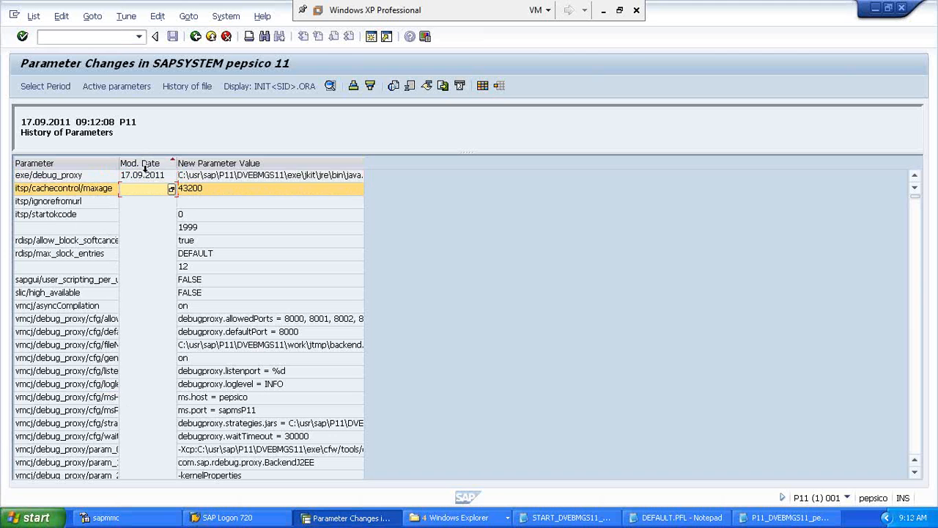
click(146, 178)
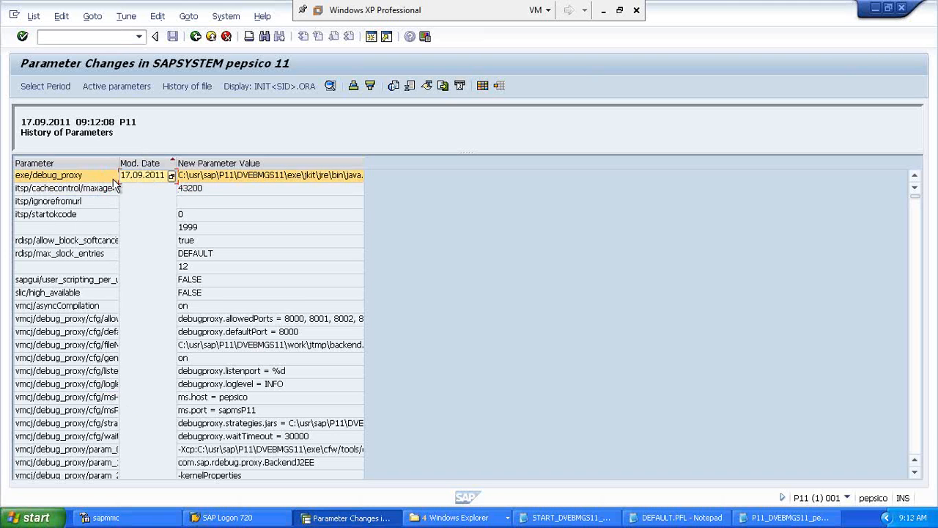
click(76, 188)
click(188, 192)
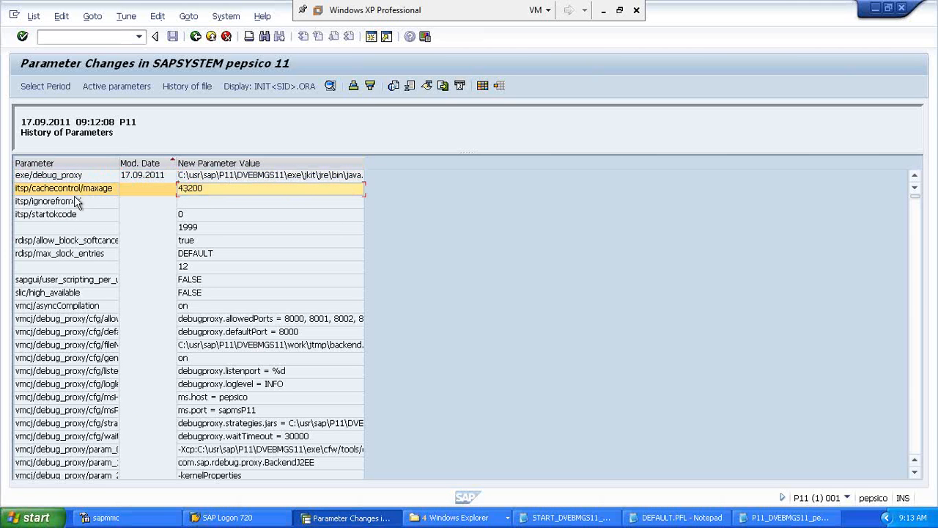
click(75, 202)
click(190, 205)
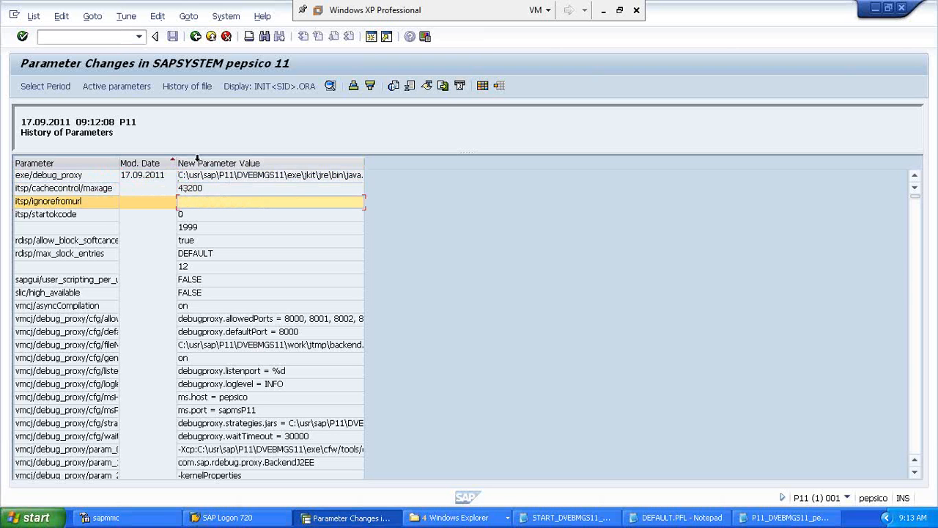
click(160, 181)
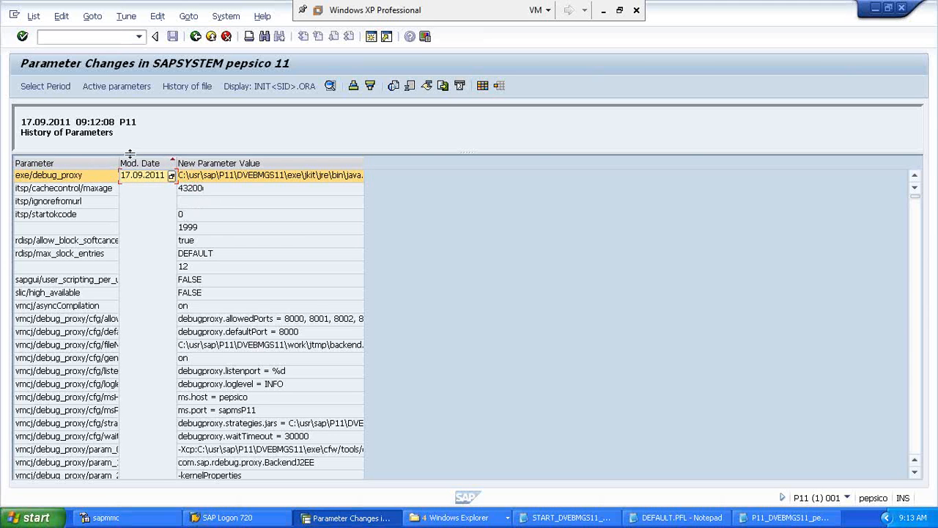
click(95, 189)
click(204, 191)
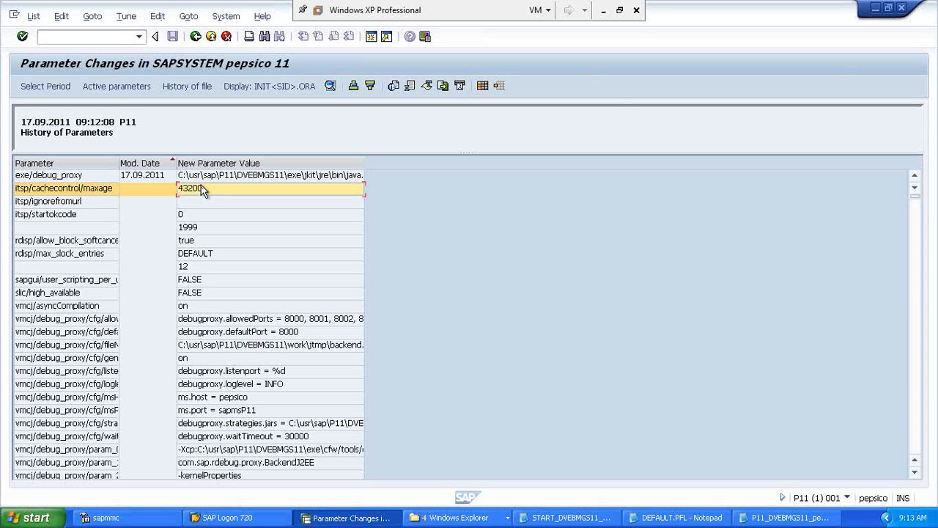
click(603, 11)
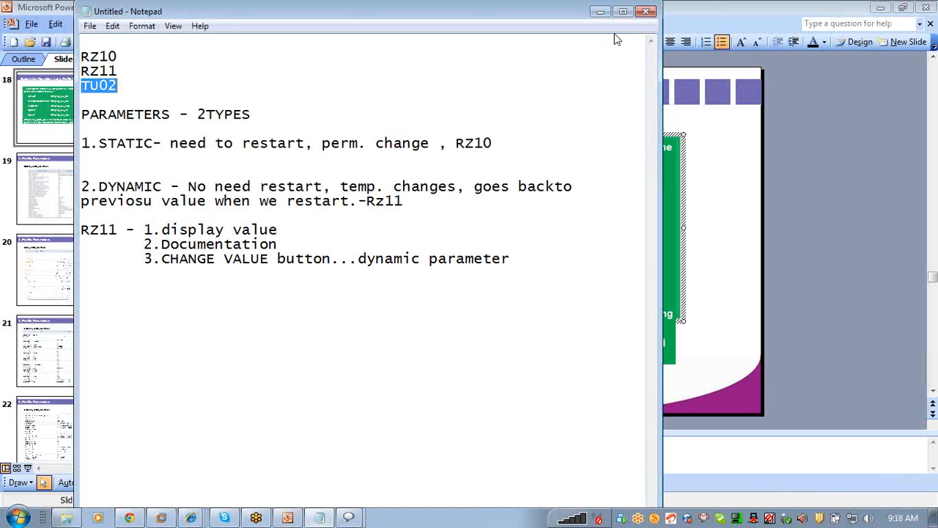
click(157, 521)
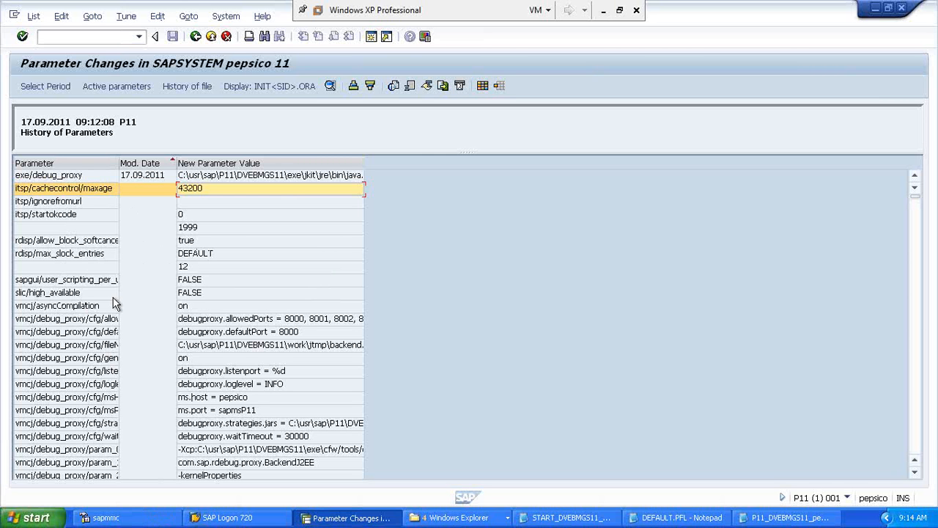
click(178, 344)
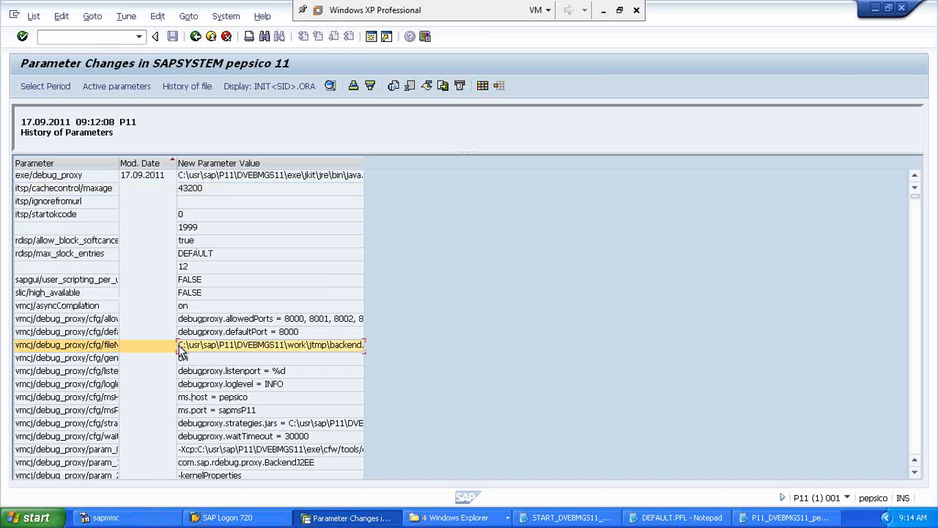
click(194, 268)
key(Down)
key(Down)
key(Down)
key(Down)
key(Down)
key(Down)
key(Down)
key(Down)
key(Down)
key(Down)
key(Down)
key(Down)
key(Down)
key(Down)
key(Down)
key(Down)
key(Down)
key(Down)
key(Down)
key(Down)
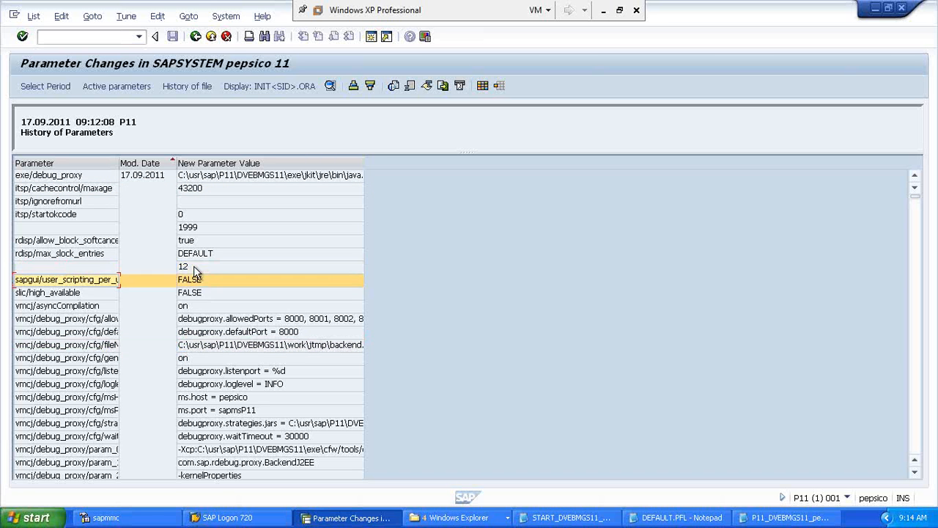
key(Down)
key(Down)
key(Down)
key(Down)
key(Down)
key(Down)
key(Down)
key(Down)
key(Down)
key(Down)
key(Down)
key(Down)
key(Down)
key(Down)
key(Down)
key(Down)
key(Down)
key(Down)
key(Down)
key(Down)
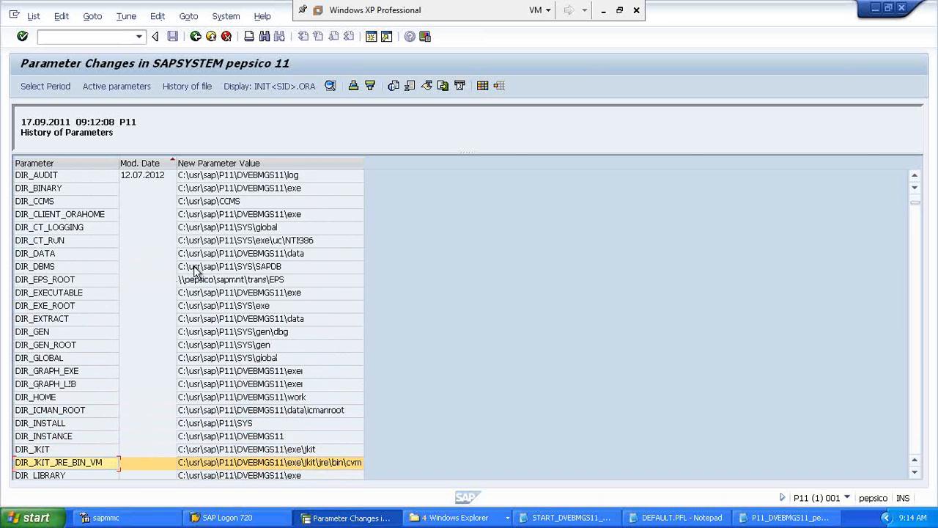
key(Down)
key(Down)
key(Down)
key(Down)
key(Down)
key(Down)
key(Down)
key(Down)
key(Down)
key(Down)
key(Down)
key(Down)
key(Down)
key(Down)
key(Down)
key(Down)
key(Down)
key(Down)
key(Down)
key(Down)
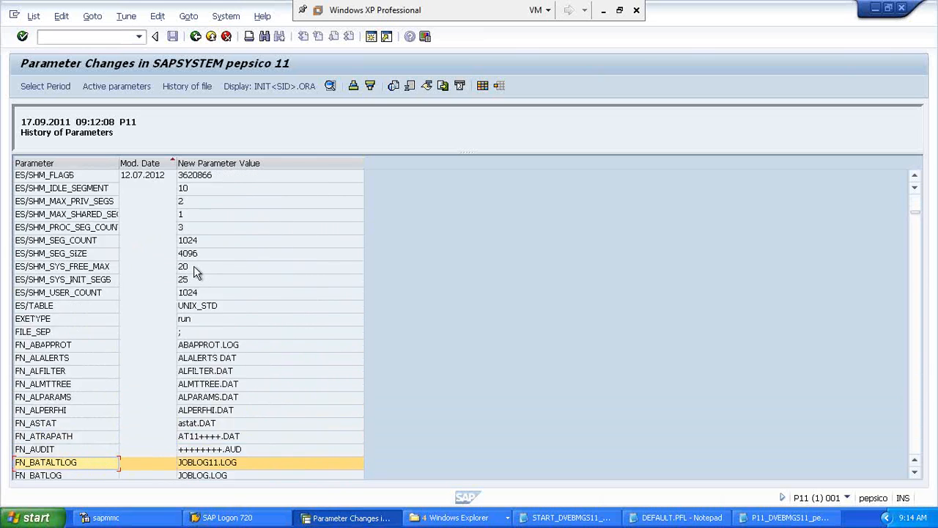
key(Down)
key(Down)
key(Down)
key(Down)
key(Down)
key(Down)
key(Down)
key(Down)
key(Down)
key(Down)
key(Down)
key(Down)
key(Down)
key(Down)
key(Down)
key(Down)
key(Down)
key(Down)
key(Down)
key(Down)
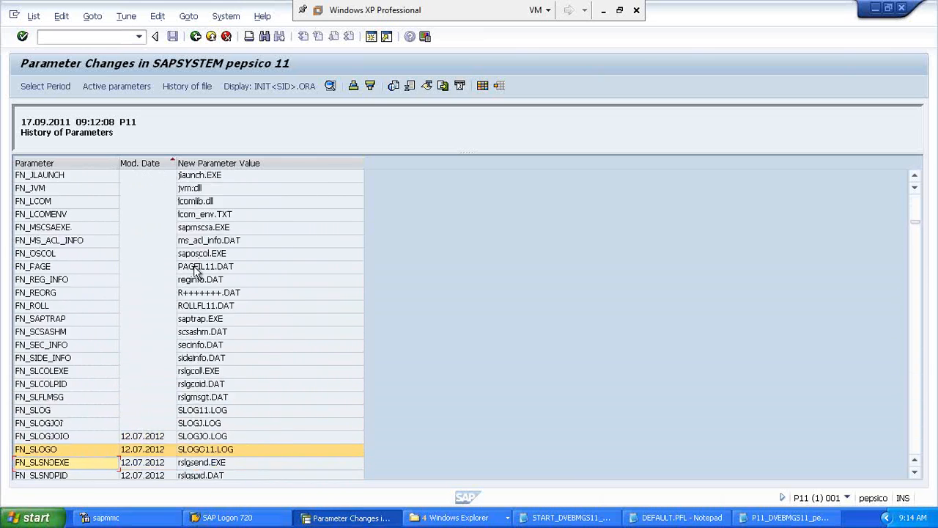
key(Down)
key(Down)
key(Down)
key(Down)
key(Down)
key(Down)
key(Down)
key(Down)
key(Down)
key(Down)
key(Down)
key(Down)
key(Down)
key(Down)
key(Down)
key(Down)
key(Down)
key(Down)
key(Down)
key(Down)
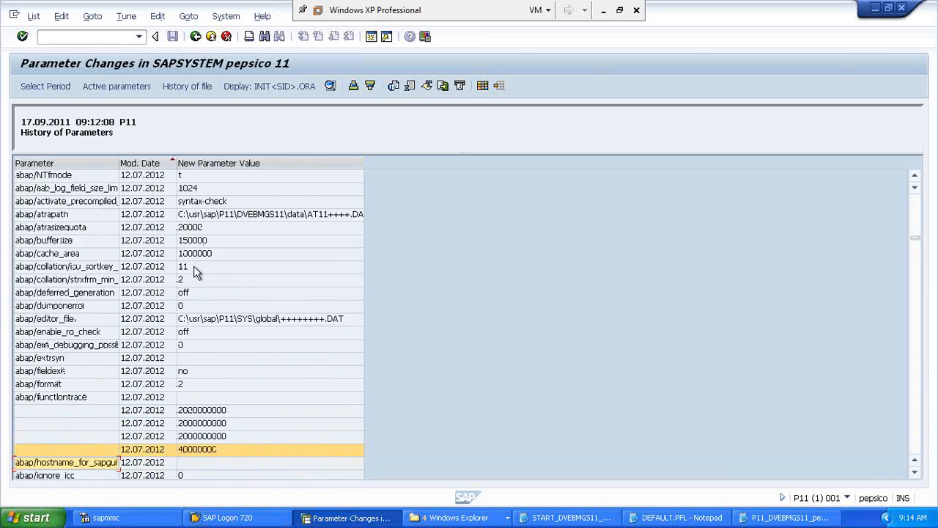
key(Down)
key(Down)
key(Down)
key(Down)
key(Down)
key(Down)
key(Down)
key(Down)
key(Down)
key(Down)
key(Down)
key(Down)
key(Down)
key(Down)
key(Down)
key(Down)
key(Down)
key(Down)
key(Down)
key(Down)
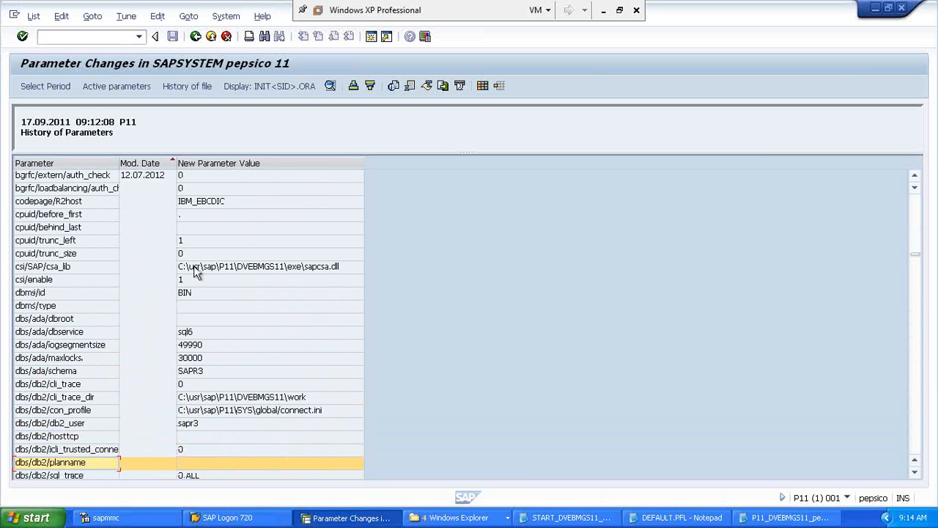
key(Down)
key(Down)
key(Down)
key(Down)
key(Down)
key(Down)
key(Down)
key(Down)
key(Down)
key(Down)
key(Down)
key(Down)
key(Down)
key(Down)
key(Down)
key(Down)
key(Down)
key(Down)
key(Down)
key(Down)
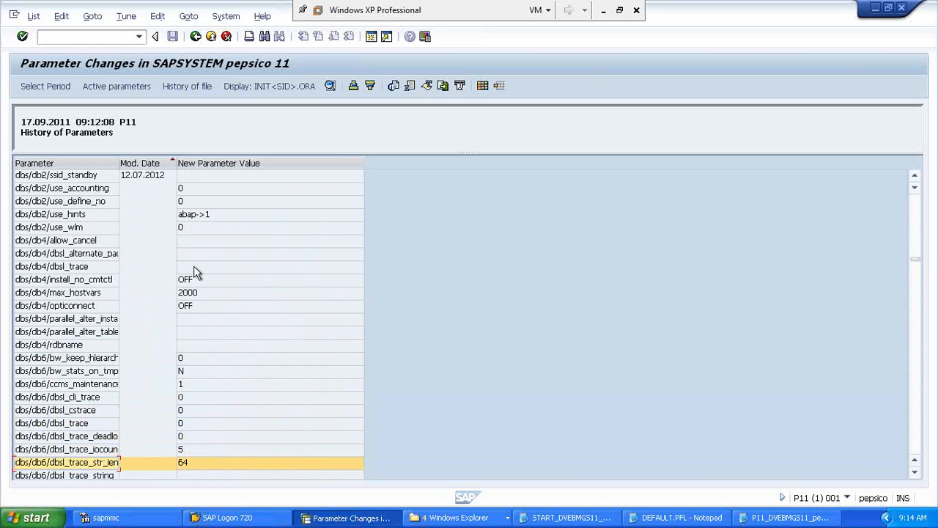
key(Up)
key(Up)
key(Up)
key(Up)
key(Up)
key(Up)
key(Up)
key(Up)
key(Up)
key(Up)
key(Up)
key(Up)
key(Up)
key(Up)
key(Up)
key(Up)
key(Up)
key(Up)
key(Up)
key(Up)
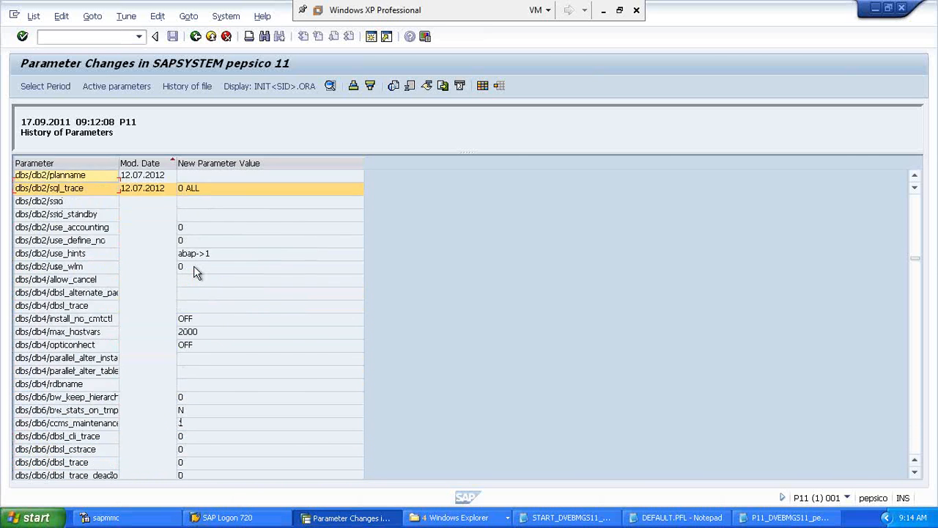
key(Up)
key(Up)
key(Up)
key(Up)
key(Up)
key(Up)
key(Up)
key(Up)
key(Up)
key(Up)
key(Up)
key(Up)
key(Up)
key(Up)
key(Up)
key(Up)
key(Up)
key(Up)
key(Up)
key(Up)
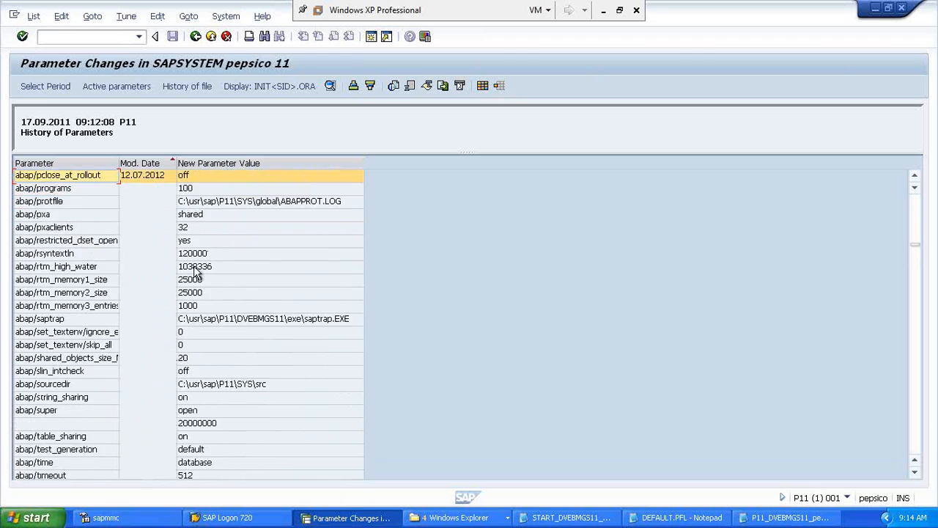
key(Up)
key(Up)
key(Up)
key(Up)
key(Up)
key(Up)
key(Up)
key(Up)
key(Up)
key(Up)
key(Up)
key(Up)
key(Up)
key(Up)
key(Up)
key(Up)
key(Up)
key(Up)
key(Up)
key(Up)
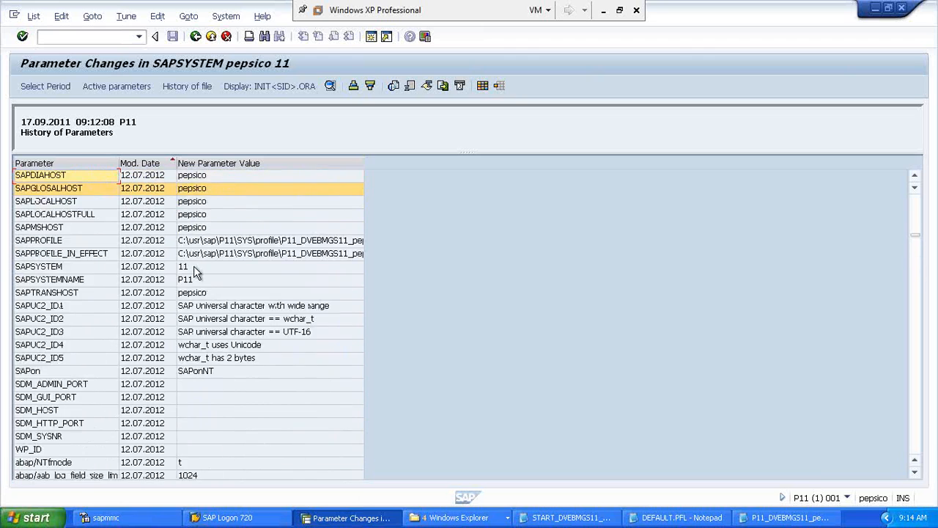
key(Up)
key(Up)
key(Up)
key(Up)
key(Up)
key(Up)
key(Up)
key(Up)
key(Up)
key(Up)
key(Up)
key(Up)
key(Up)
key(Up)
key(Up)
key(Up)
key(Up)
key(Up)
key(Up)
key(Up)
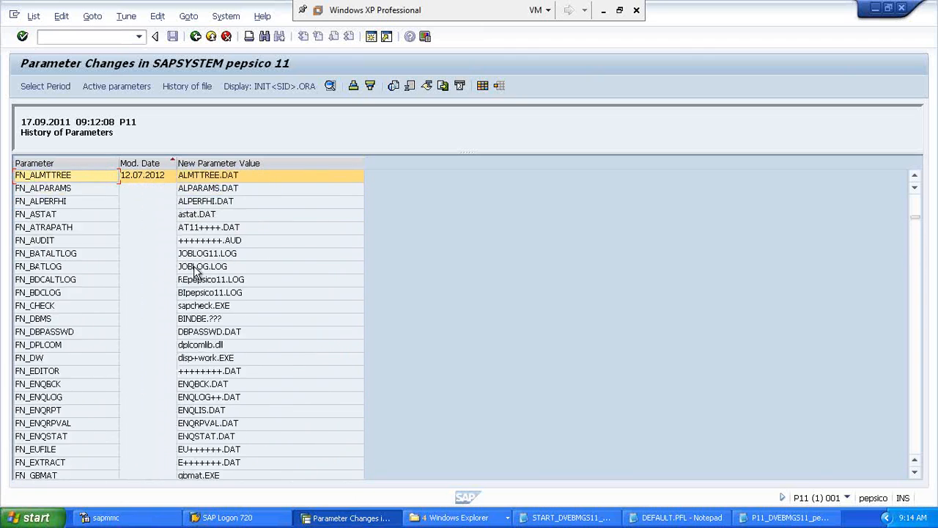
key(Up)
key(Up)
key(Up)
key(Up)
key(Up)
key(Up)
key(Up)
key(Up)
key(Up)
key(Up)
key(Up)
key(Up)
key(Up)
key(Up)
key(Up)
key(Up)
key(Up)
key(Up)
key(Up)
key(Up)
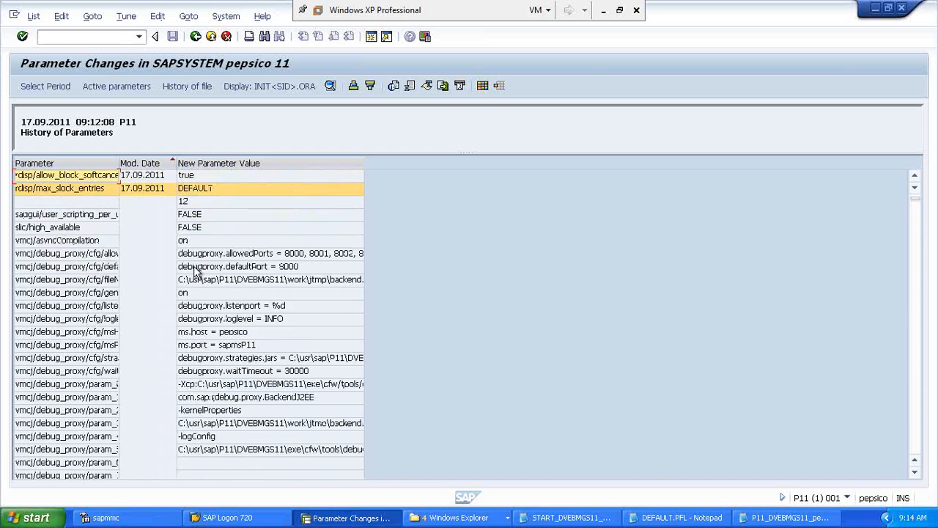
key(Down)
key(Down)
key(Down)
key(Down)
key(Down)
key(Down)
key(Down)
key(Down)
key(Down)
key(Down)
key(Down)
key(Down)
key(Down)
key(Down)
key(Down)
key(Down)
key(Down)
key(Down)
key(Down)
key(Down)
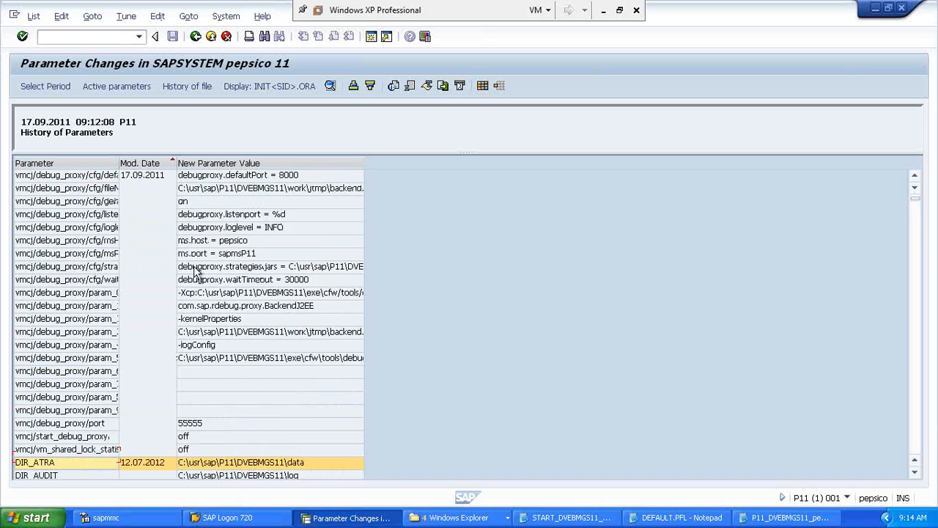
key(Up)
key(Up)
key(Up)
key(Up)
key(Up)
key(Up)
key(Up)
key(Up)
key(Up)
key(Up)
key(Up)
key(Up)
key(Up)
key(Up)
key(Up)
key(Up)
key(Up)
key(Up)
key(Up)
key(Up)
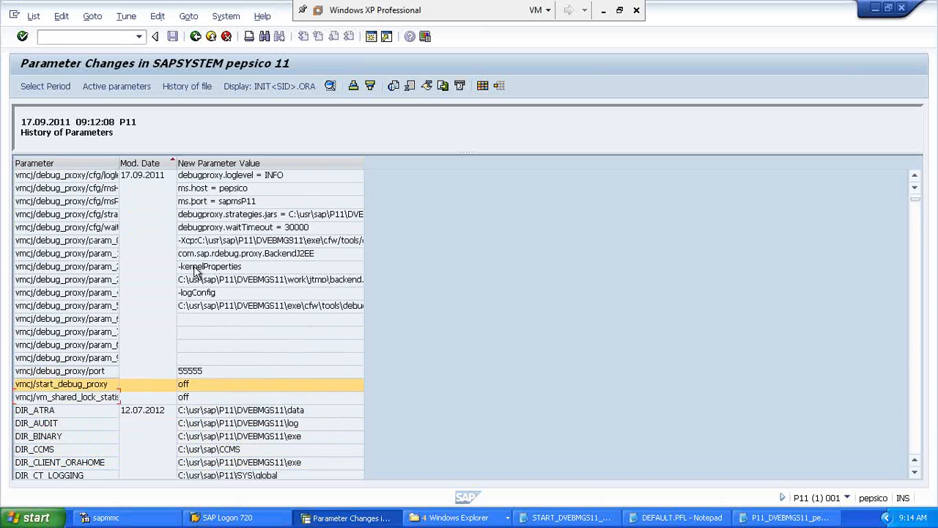
key(Down)
key(Down)
key(Down)
key(Down)
key(Down)
key(Down)
key(Down)
key(Down)
key(Down)
key(Down)
key(Down)
key(Down)
key(Down)
key(Down)
key(Down)
key(Down)
key(Down)
key(Down)
key(Down)
key(Down)
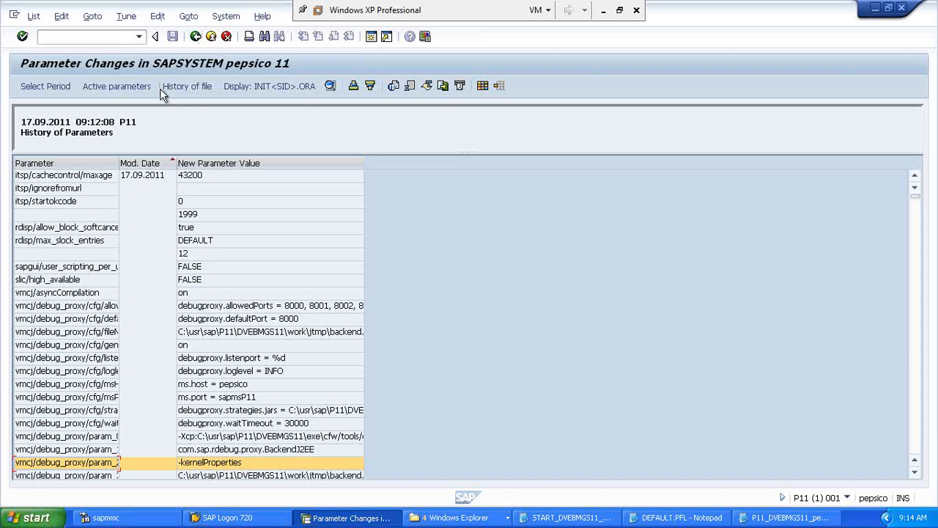
click(140, 162)
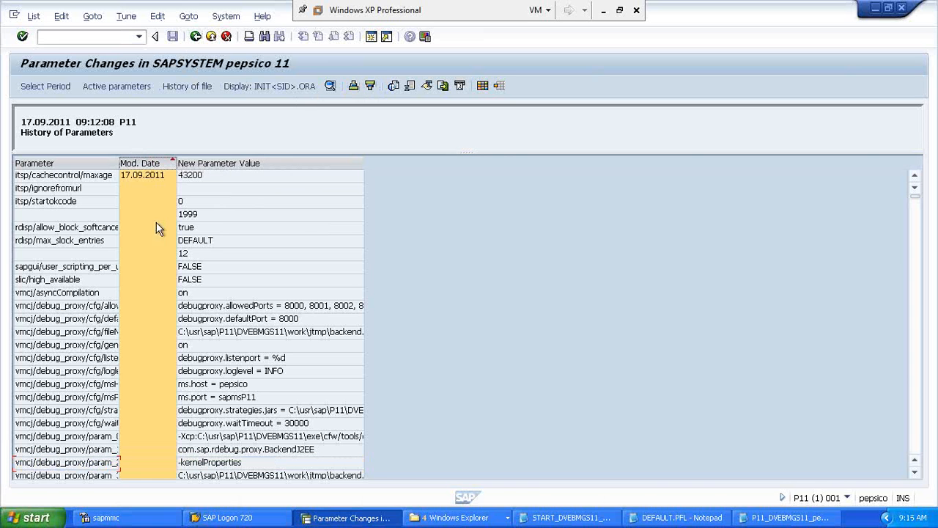
click(144, 175)
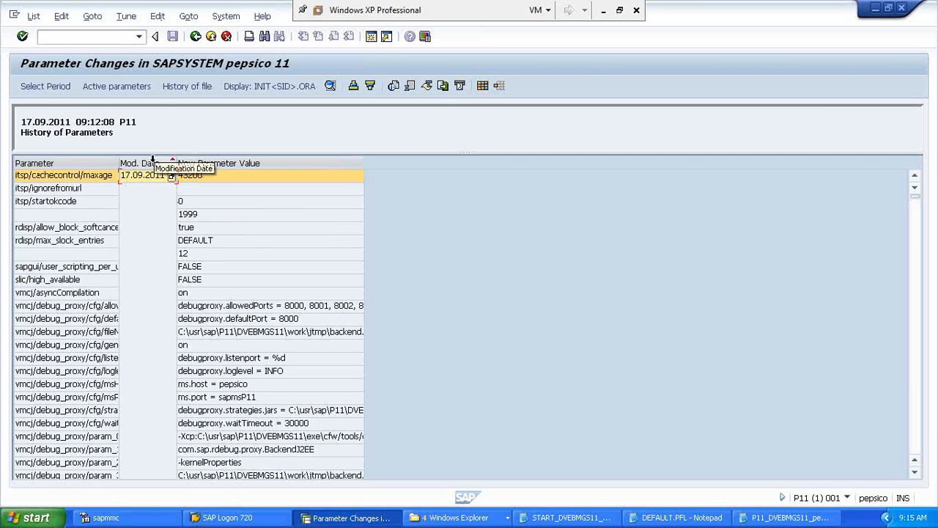
Step: Return to the change-dates overview and minimize the VM to reveal the Notepad notes
click(196, 37)
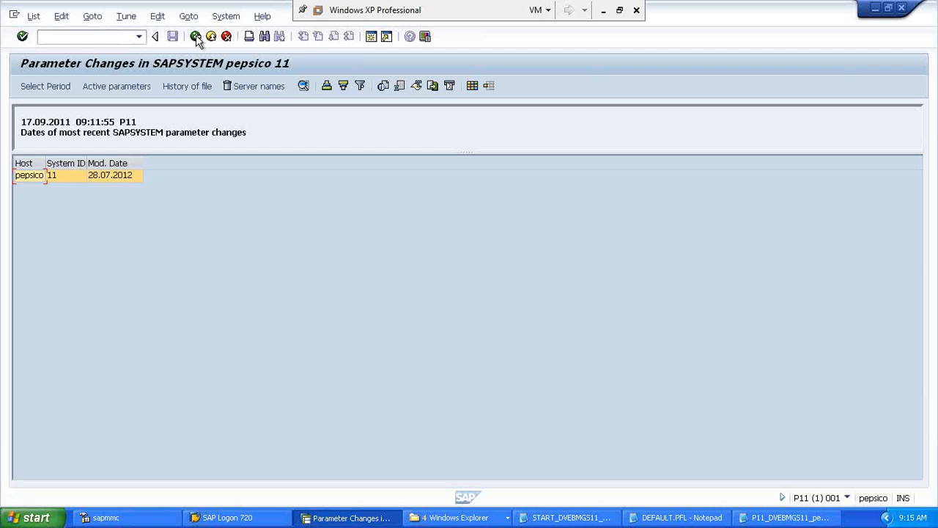
click(99, 37)
click(603, 12)
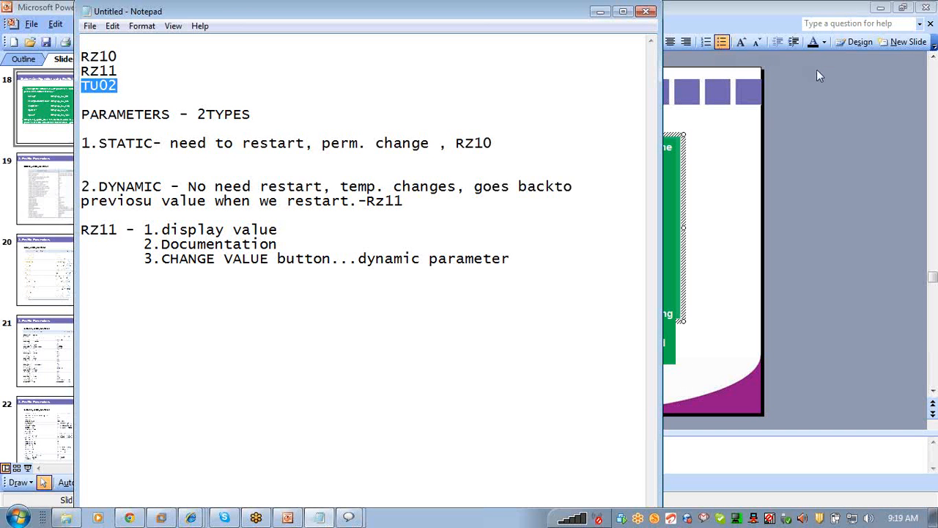
click(922, 32)
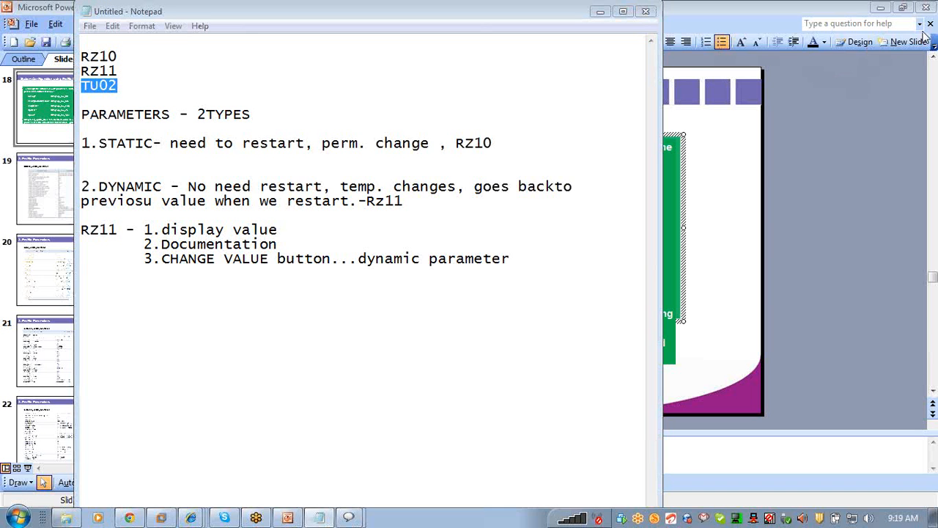